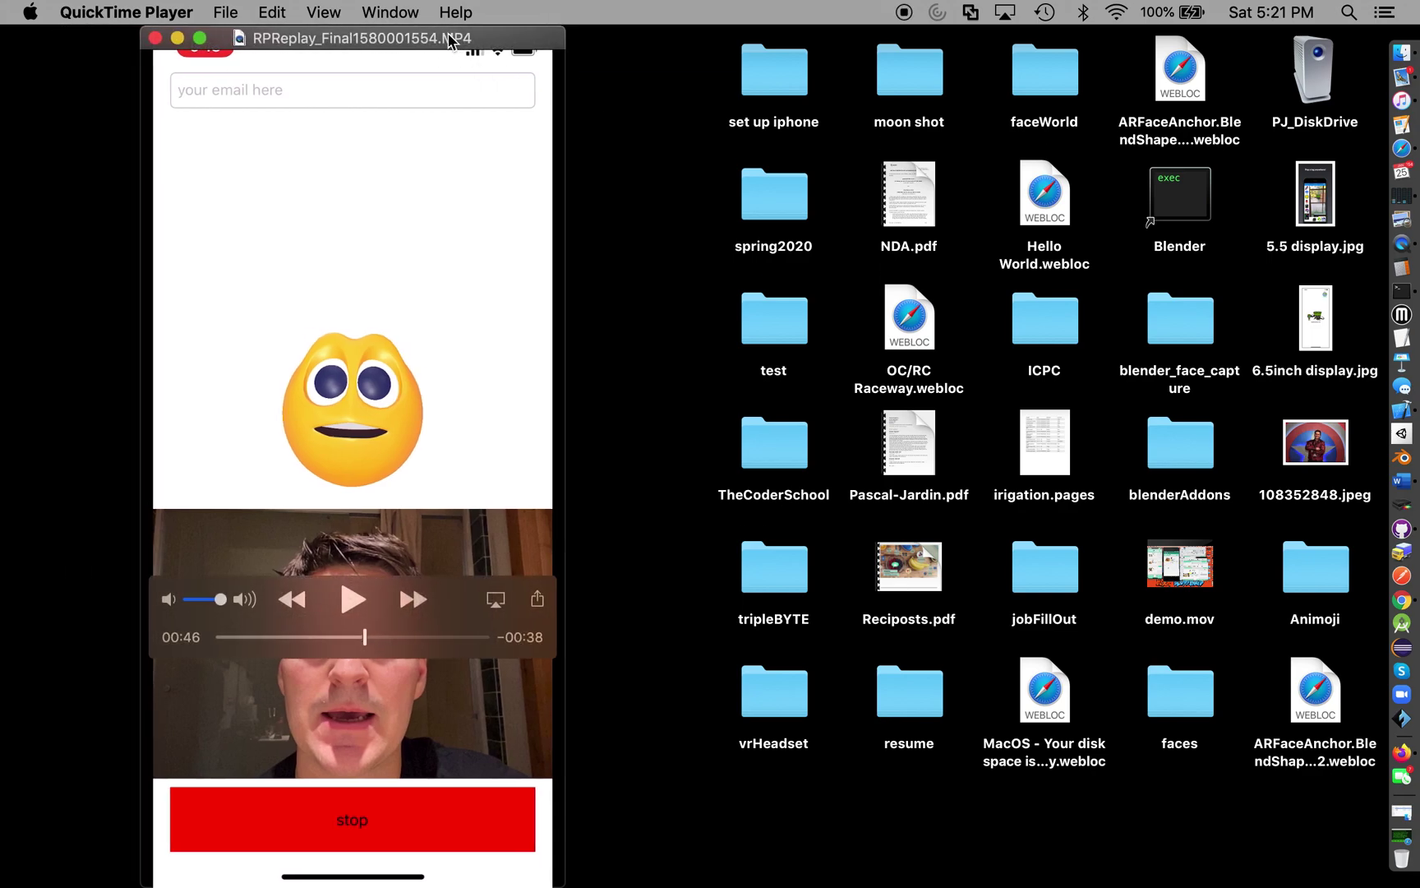
Play the iPhone recording from the start, through the Blender Motion Capture install, to the live face feed.
left_click_drag(364, 637, 224, 637)
left_click(351, 599)
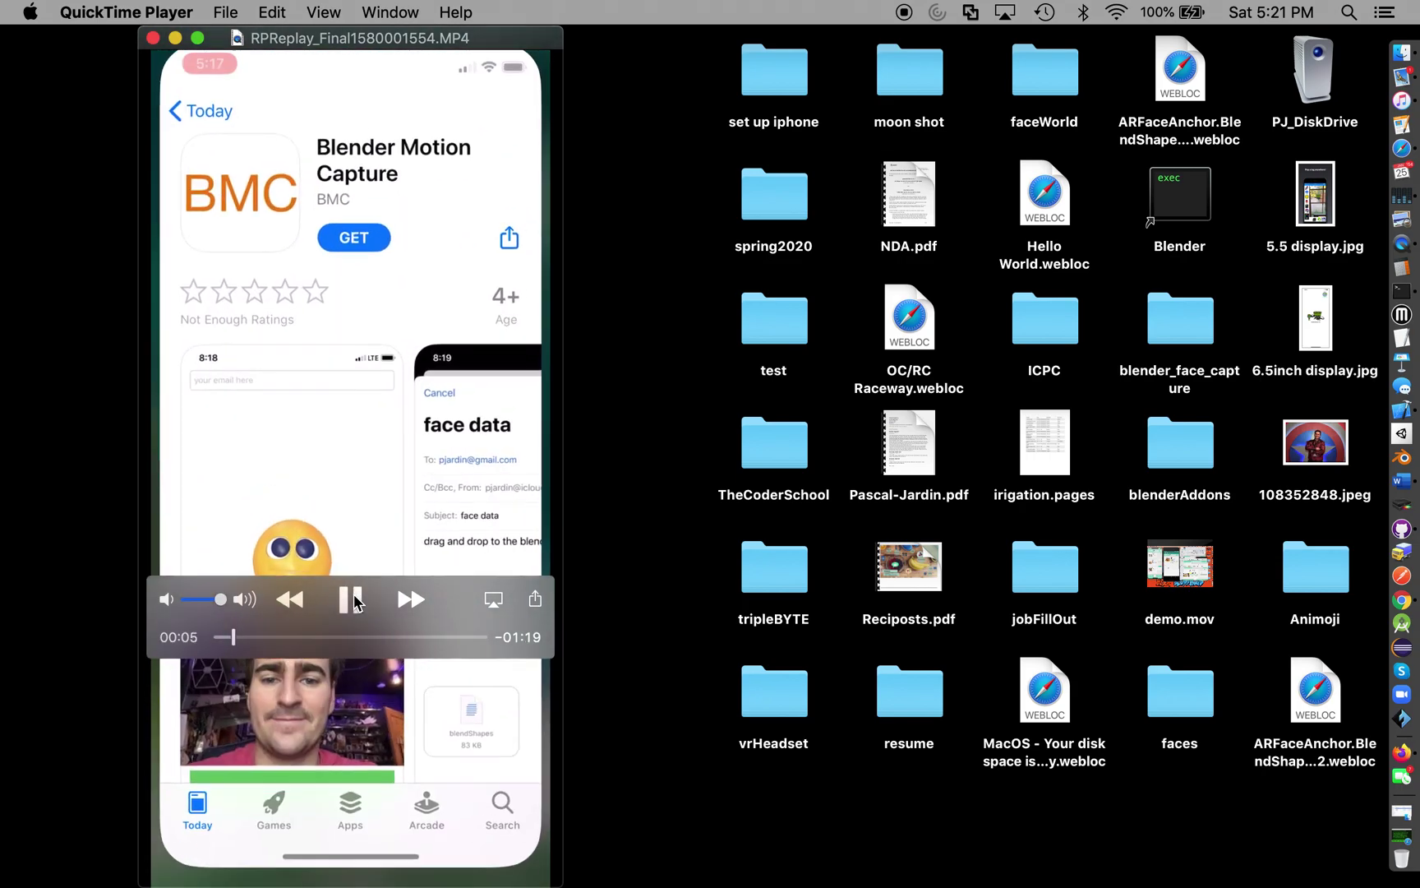
left_click_drag(353, 596, 356, 742)
left_click(351, 740)
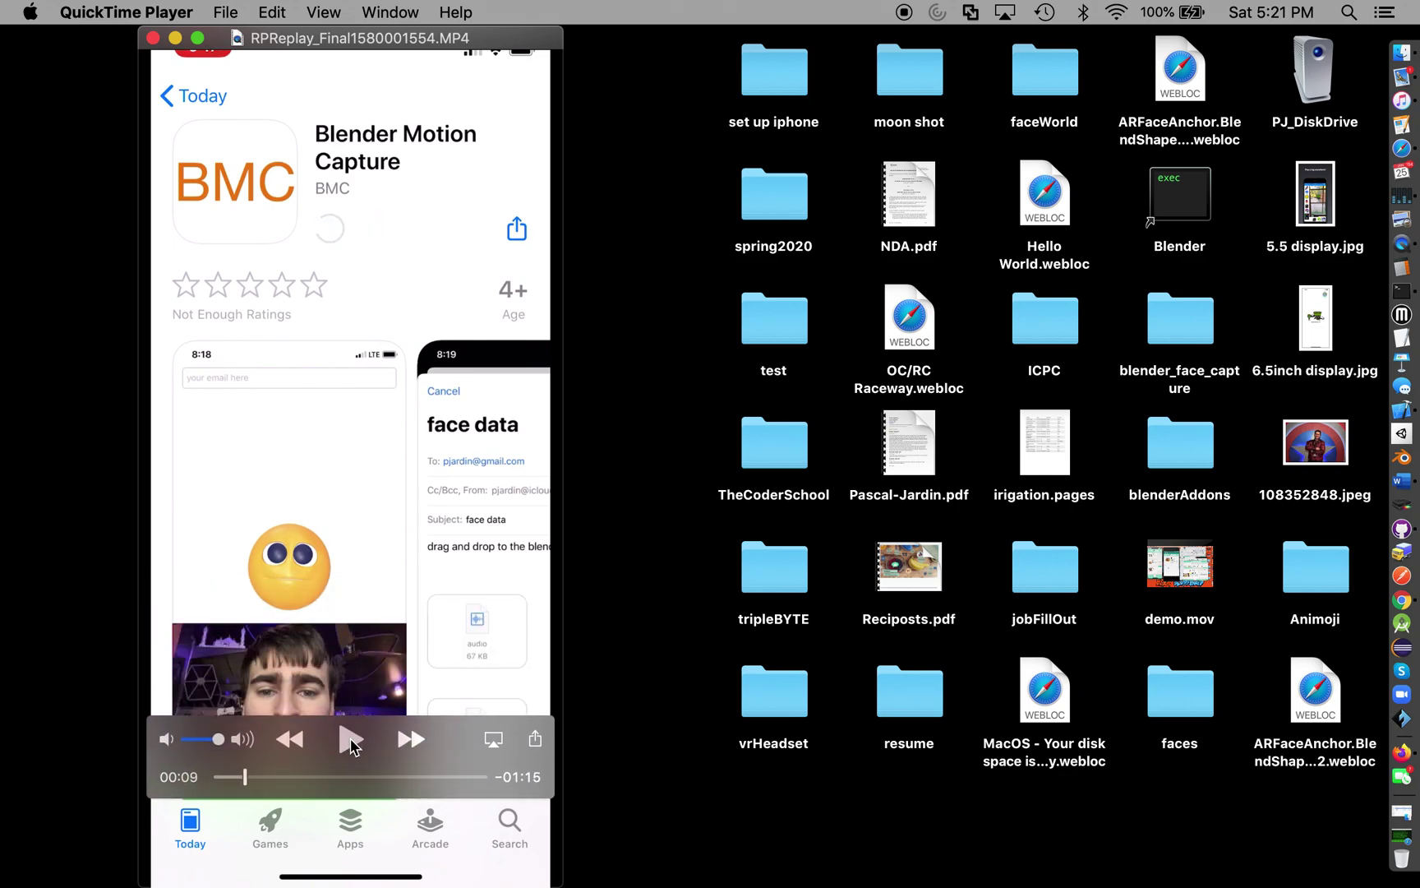
left_click(351, 740)
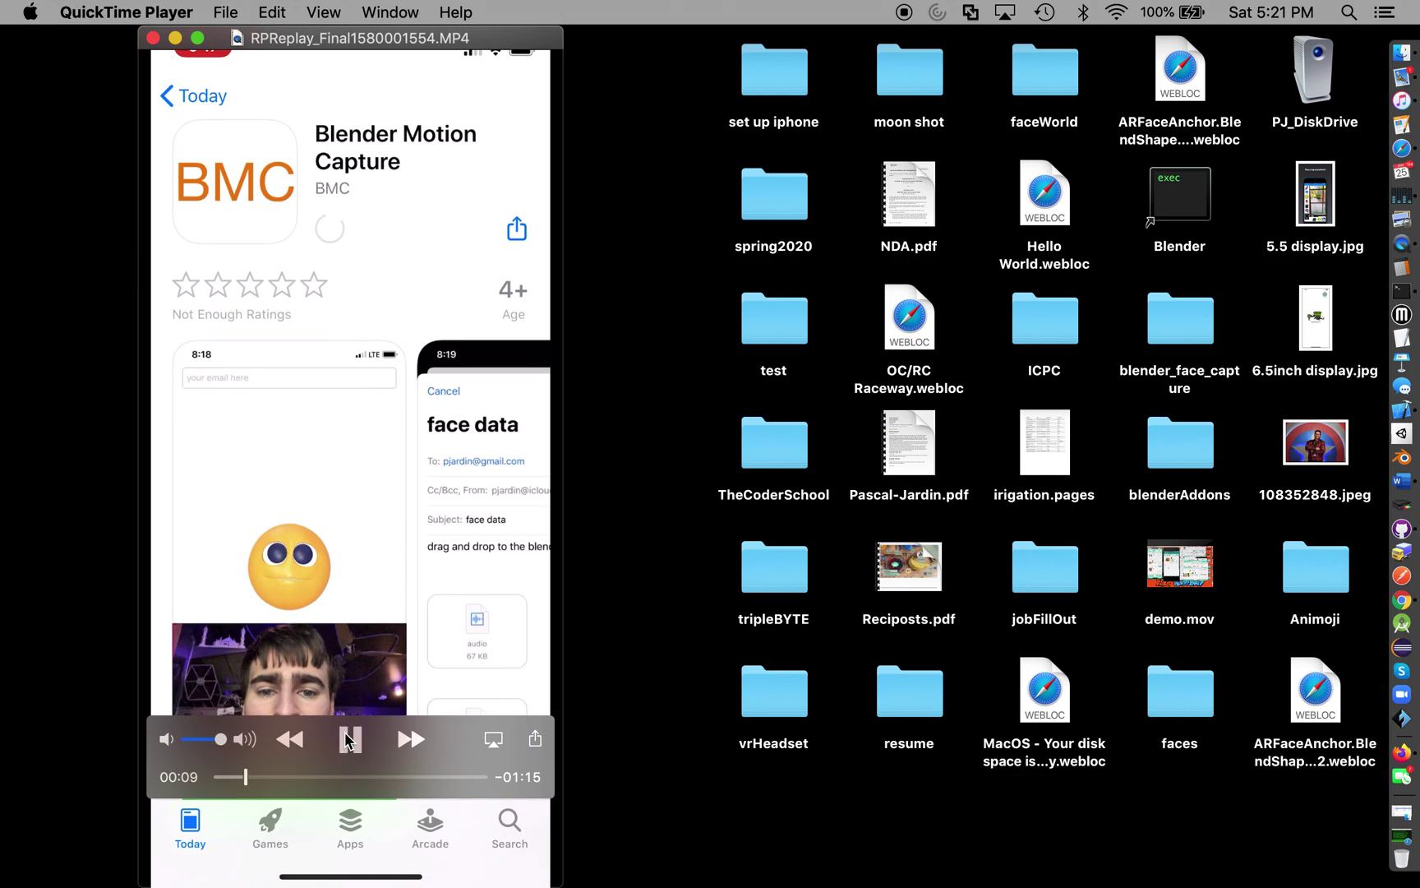
left_click_drag(449, 729, 449, 637)
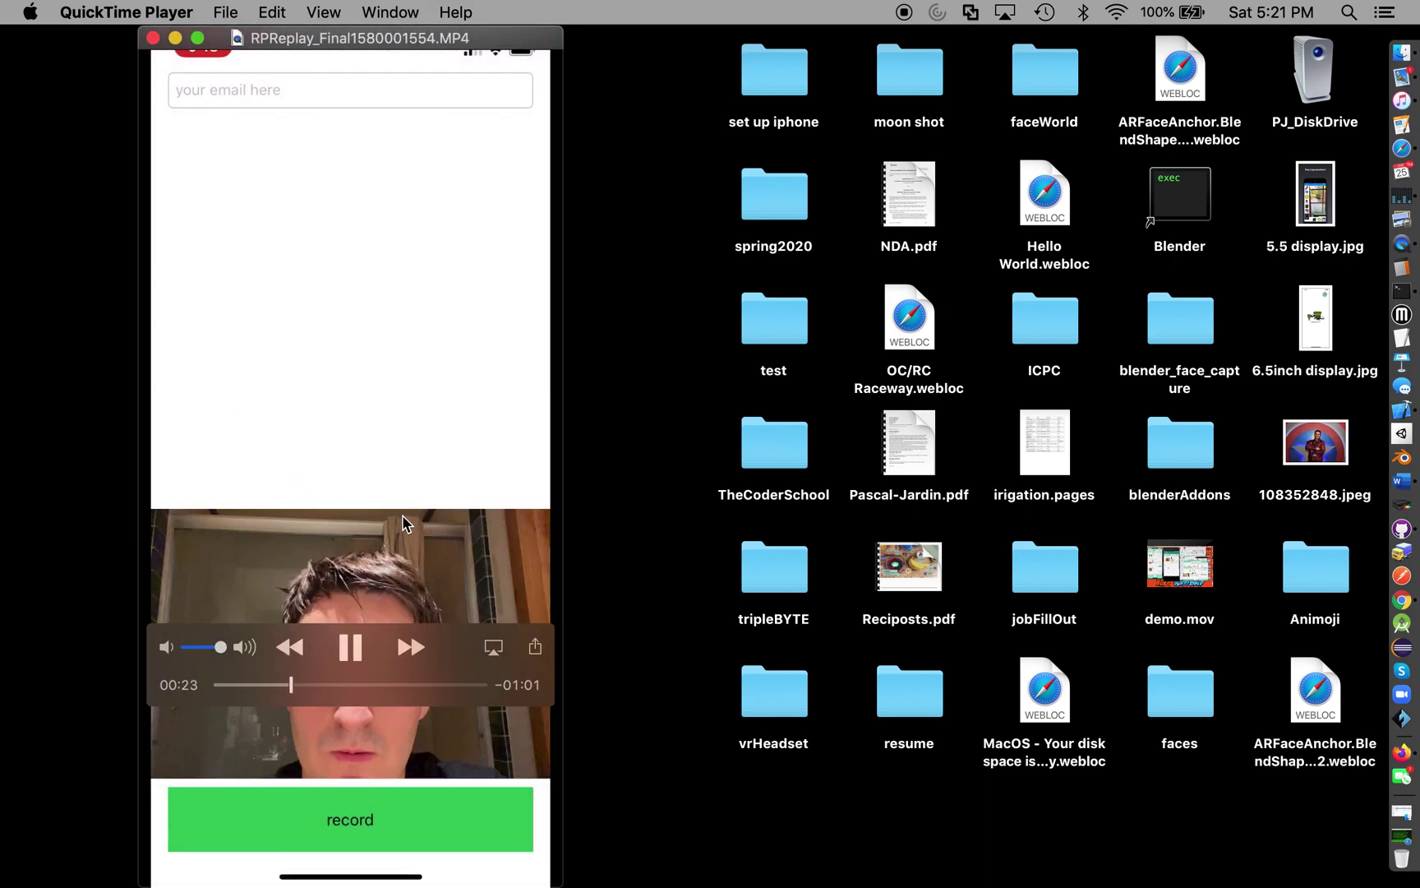
Pause the face capture session at 00:26, then resume playback.
left_click_drag(448, 680, 394, 538)
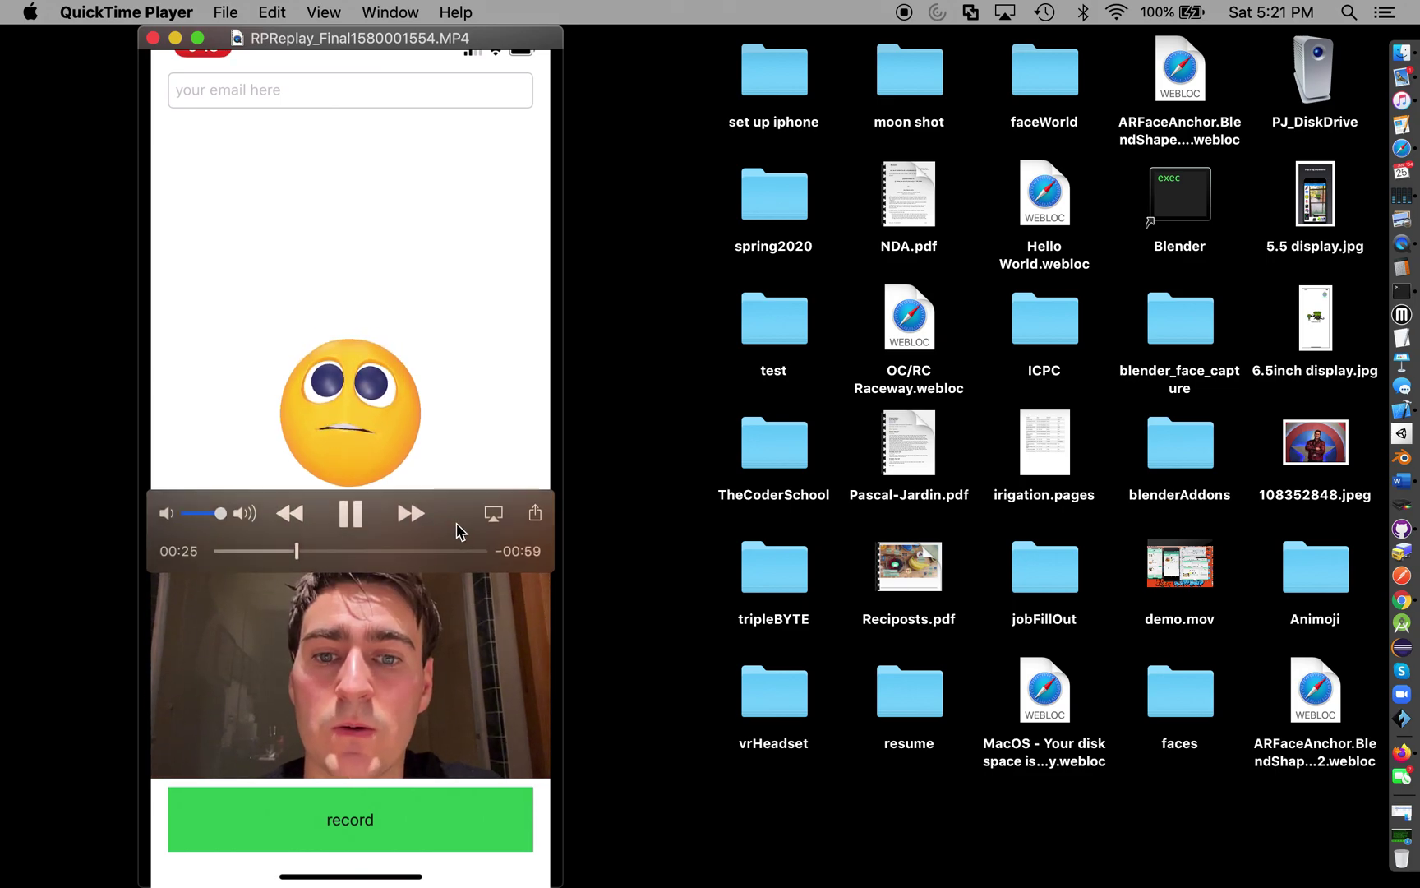
left_click(355, 510)
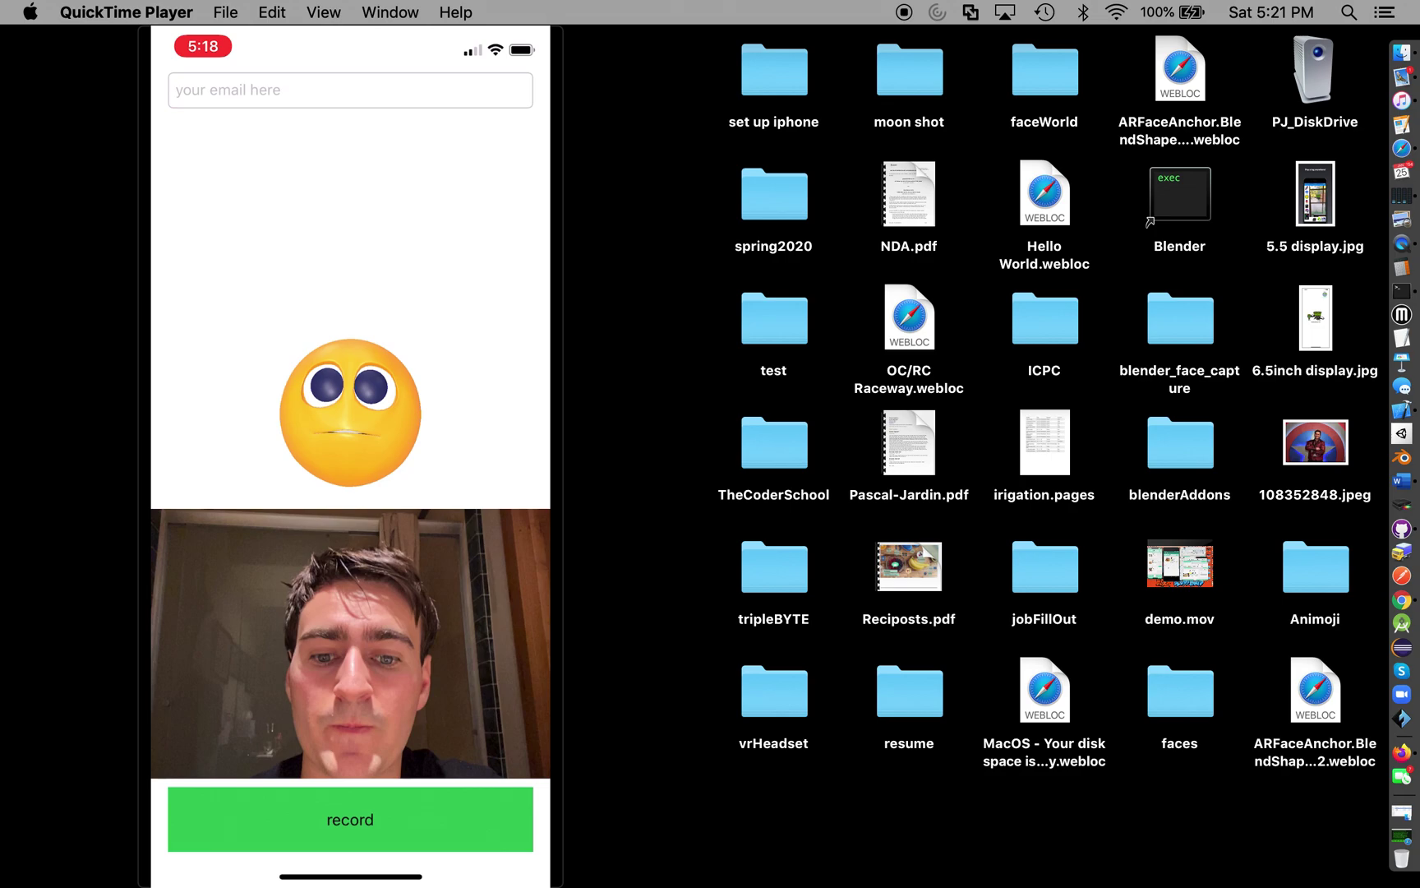
mouse_move(405, 546)
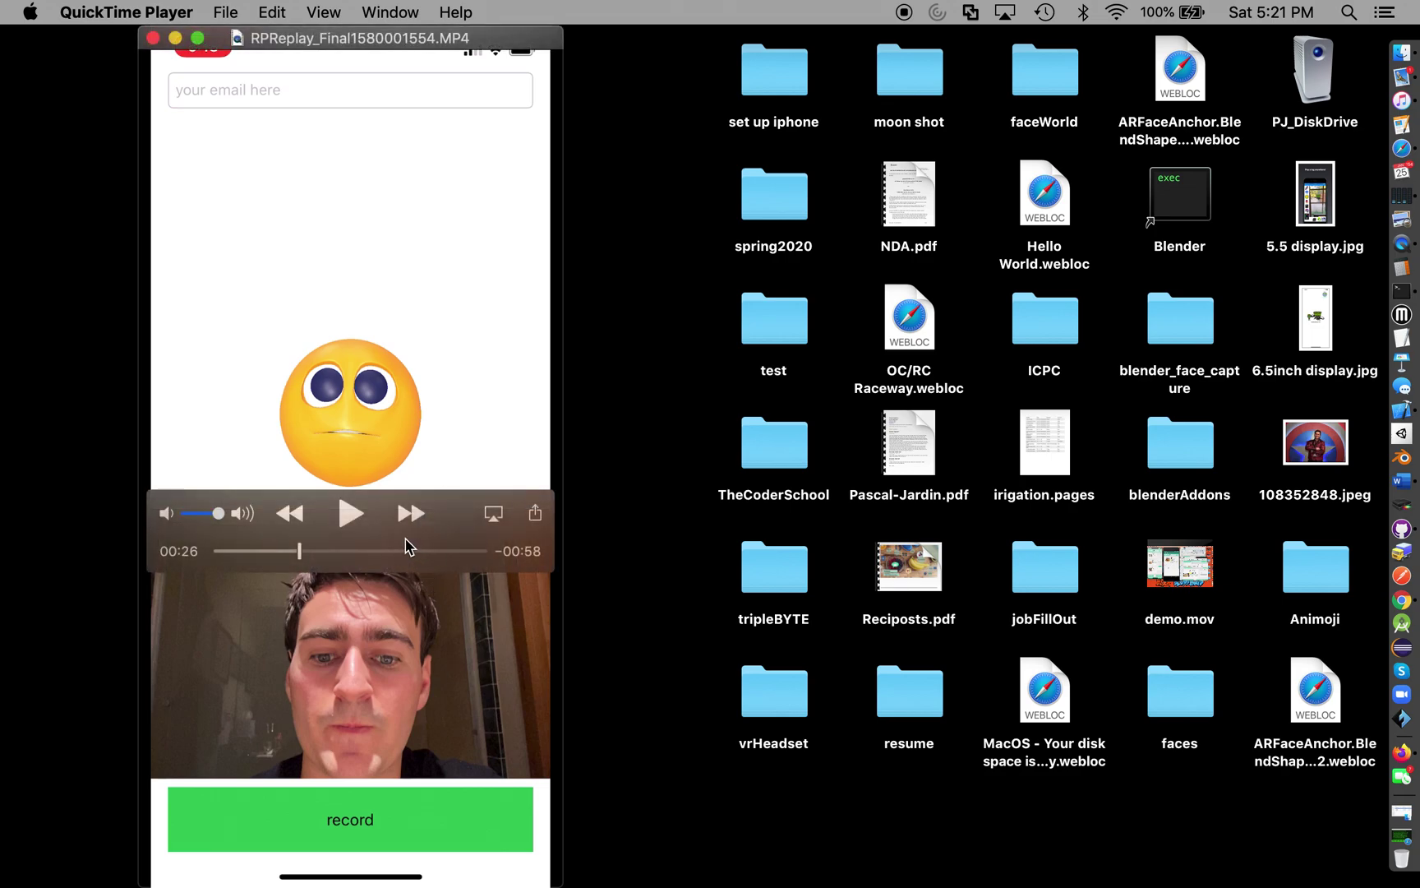
left_click(345, 518)
Skip ahead to 01:10, stop playback at 01:20, and switch to Mail.
left_click(329, 552)
left_click_drag(328, 552, 339, 552)
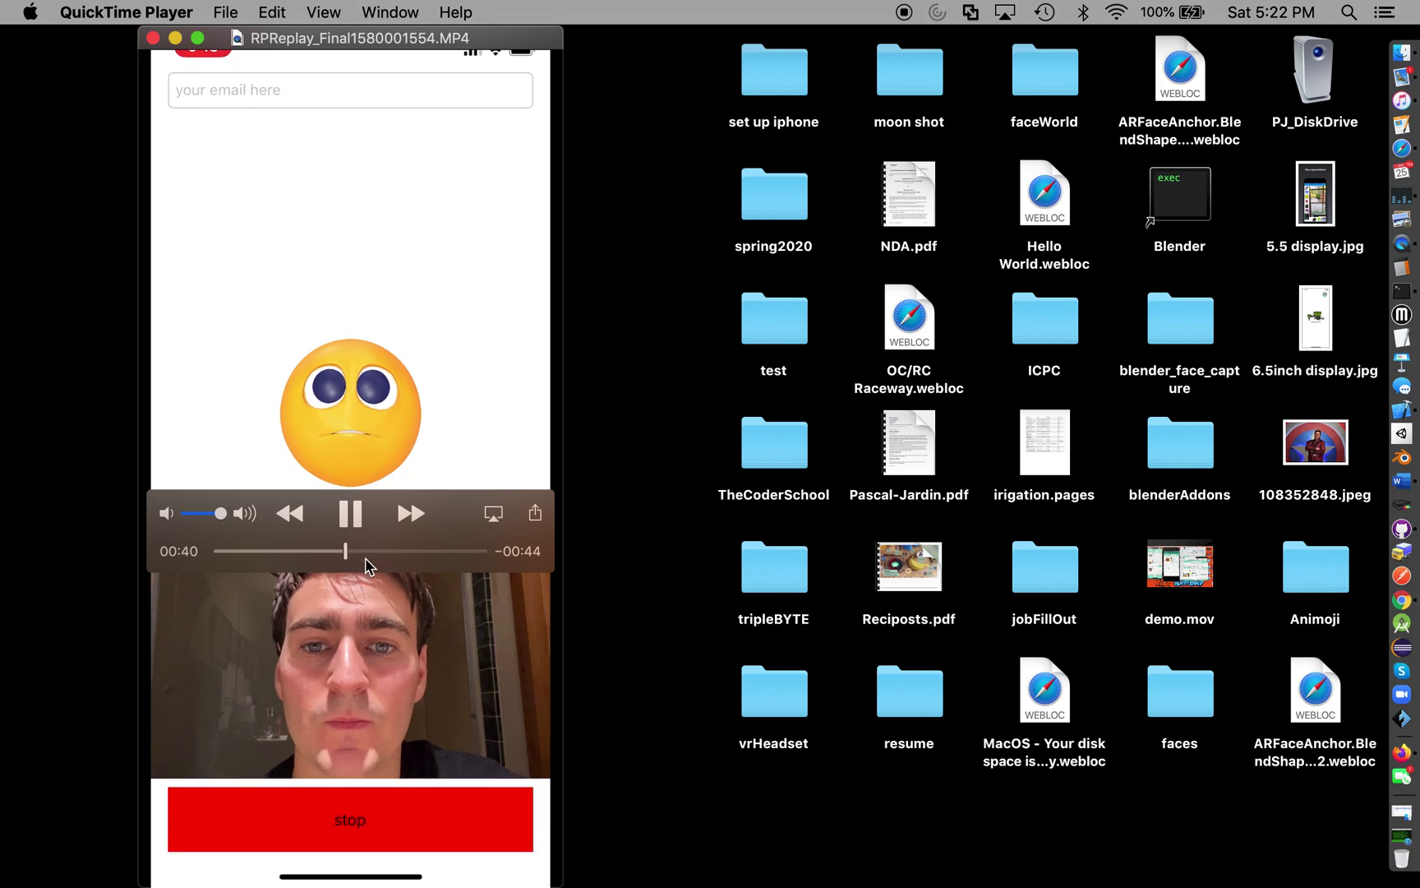
left_click_drag(371, 553, 443, 551)
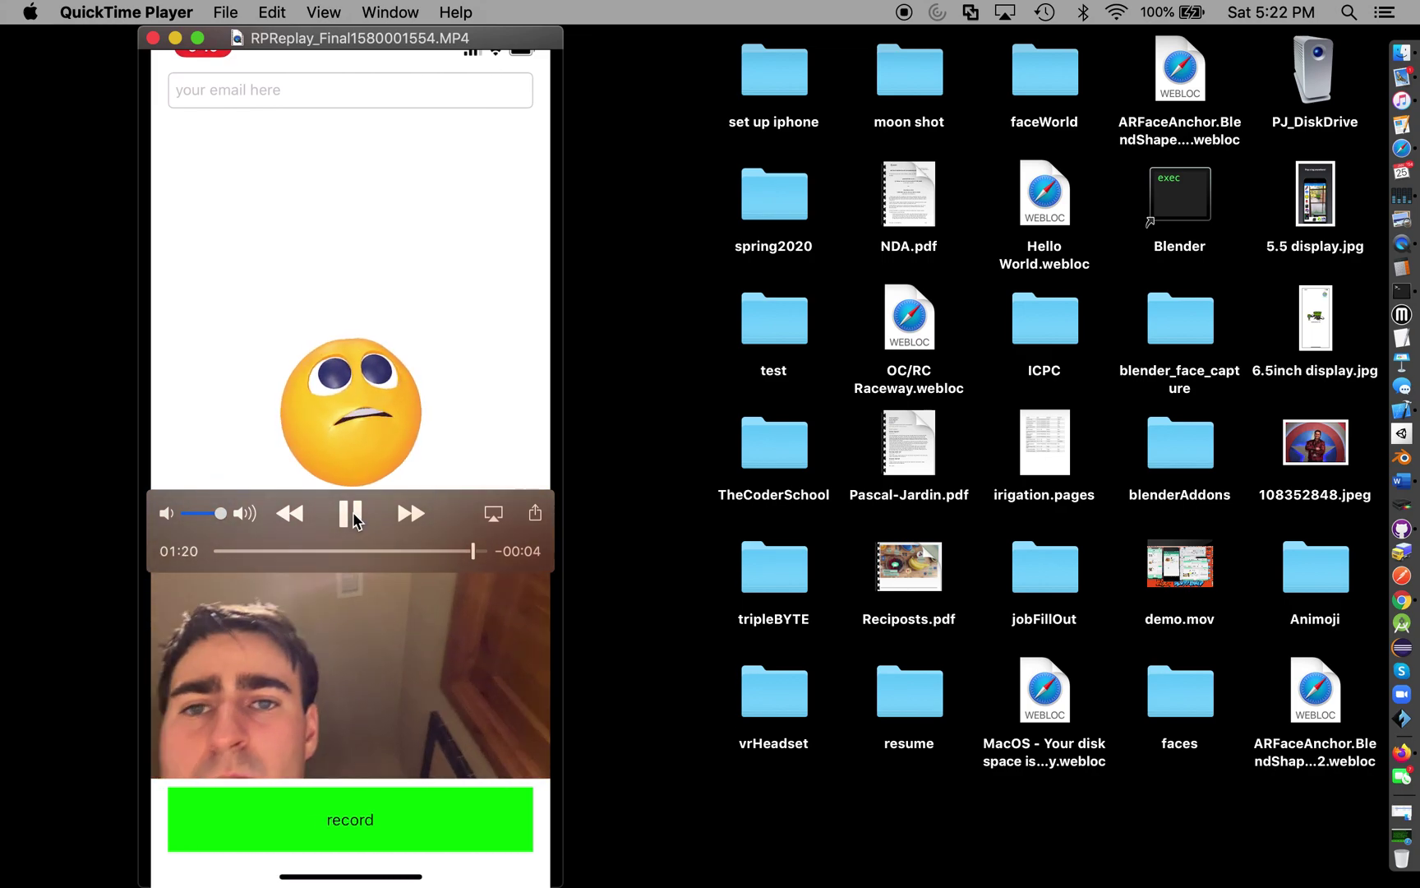
left_click(354, 514)
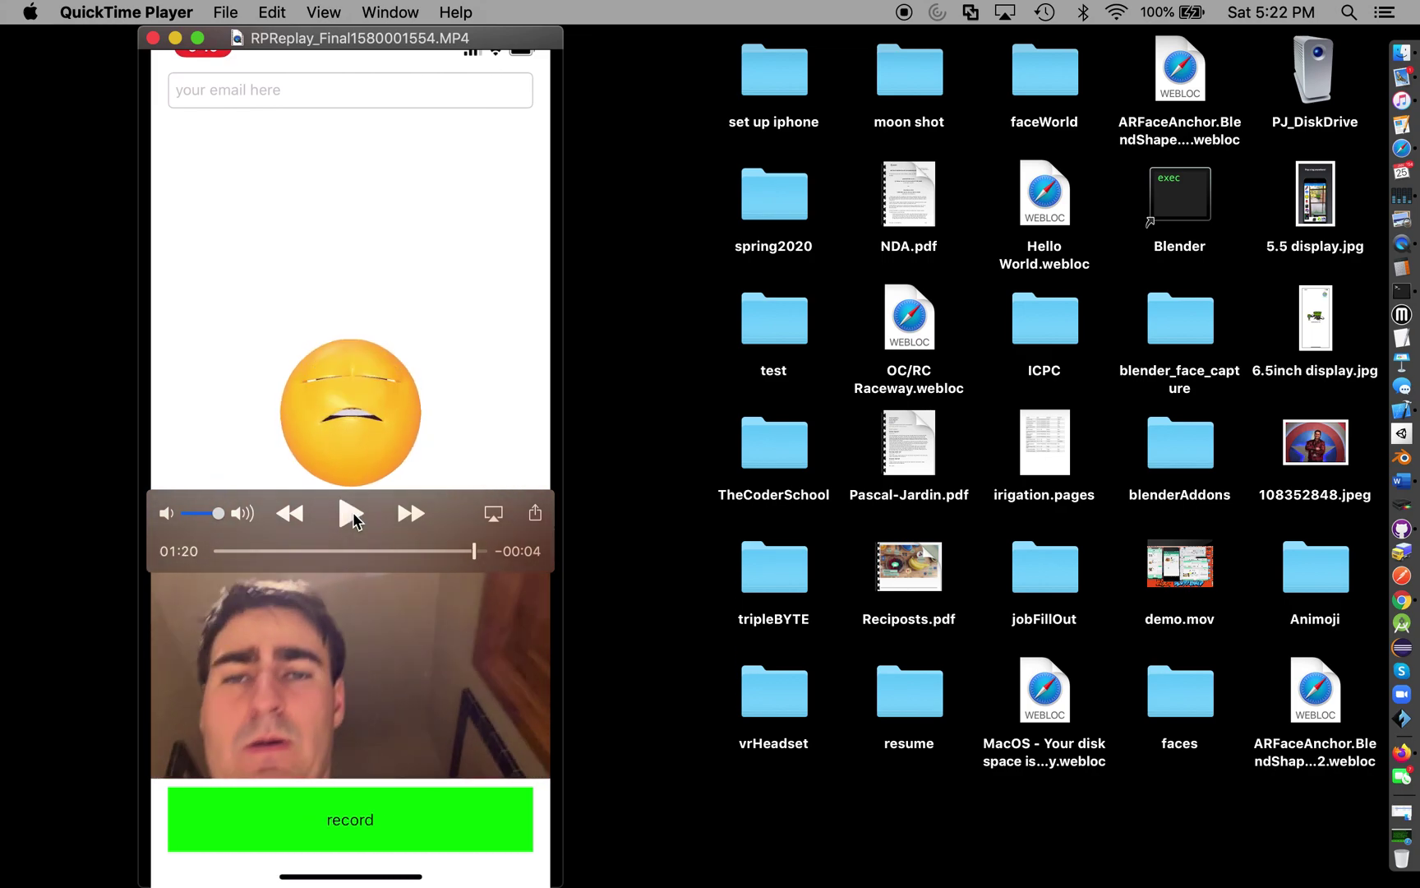
left_click(1406, 82)
Open the newest 'face data' message, shrink and reposition the Mail window, then switch to Blender.
scroll(303, 215, "up", 10)
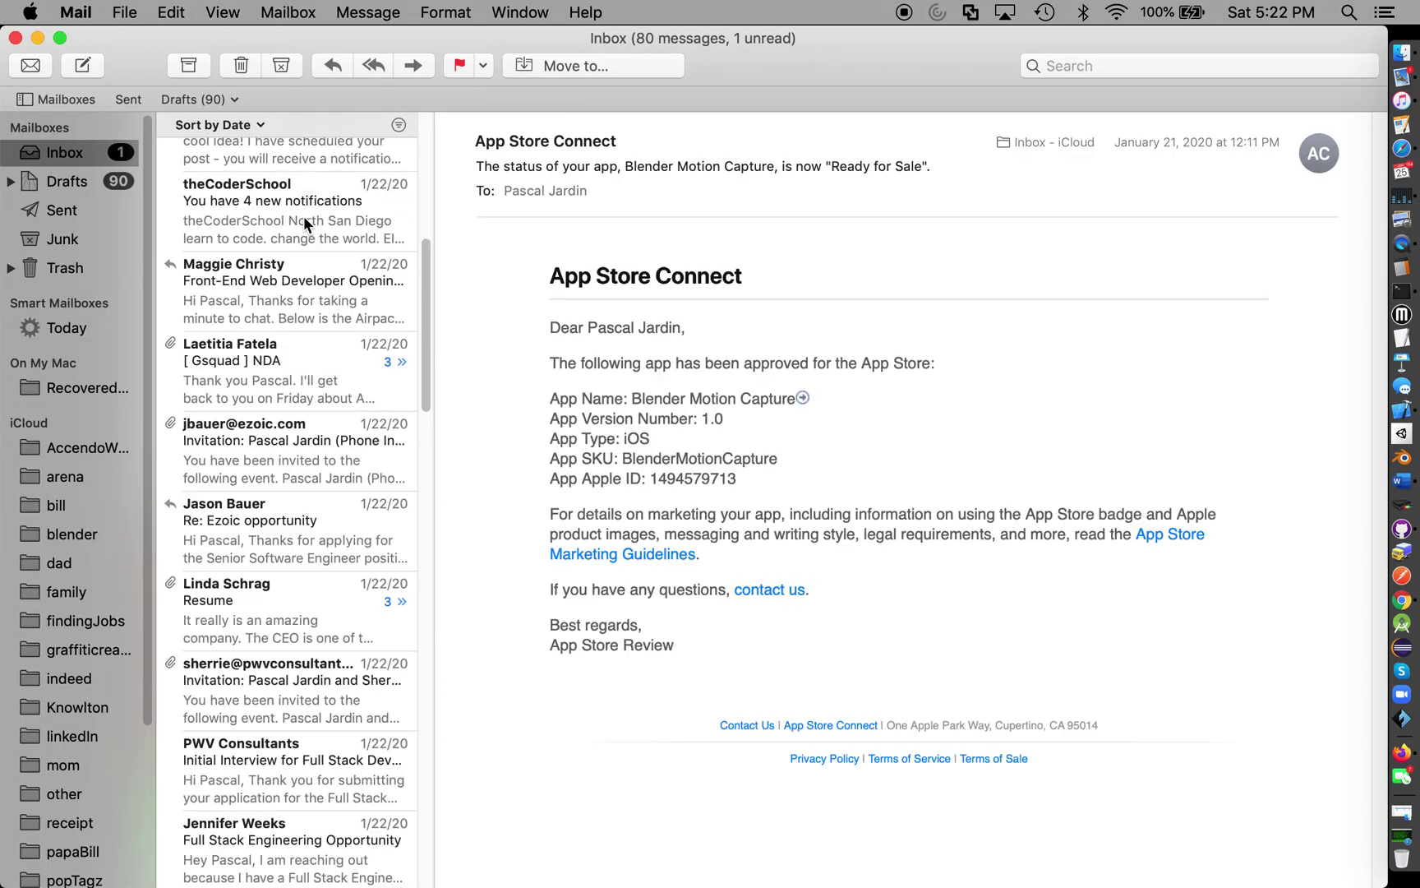
left_click(304, 182)
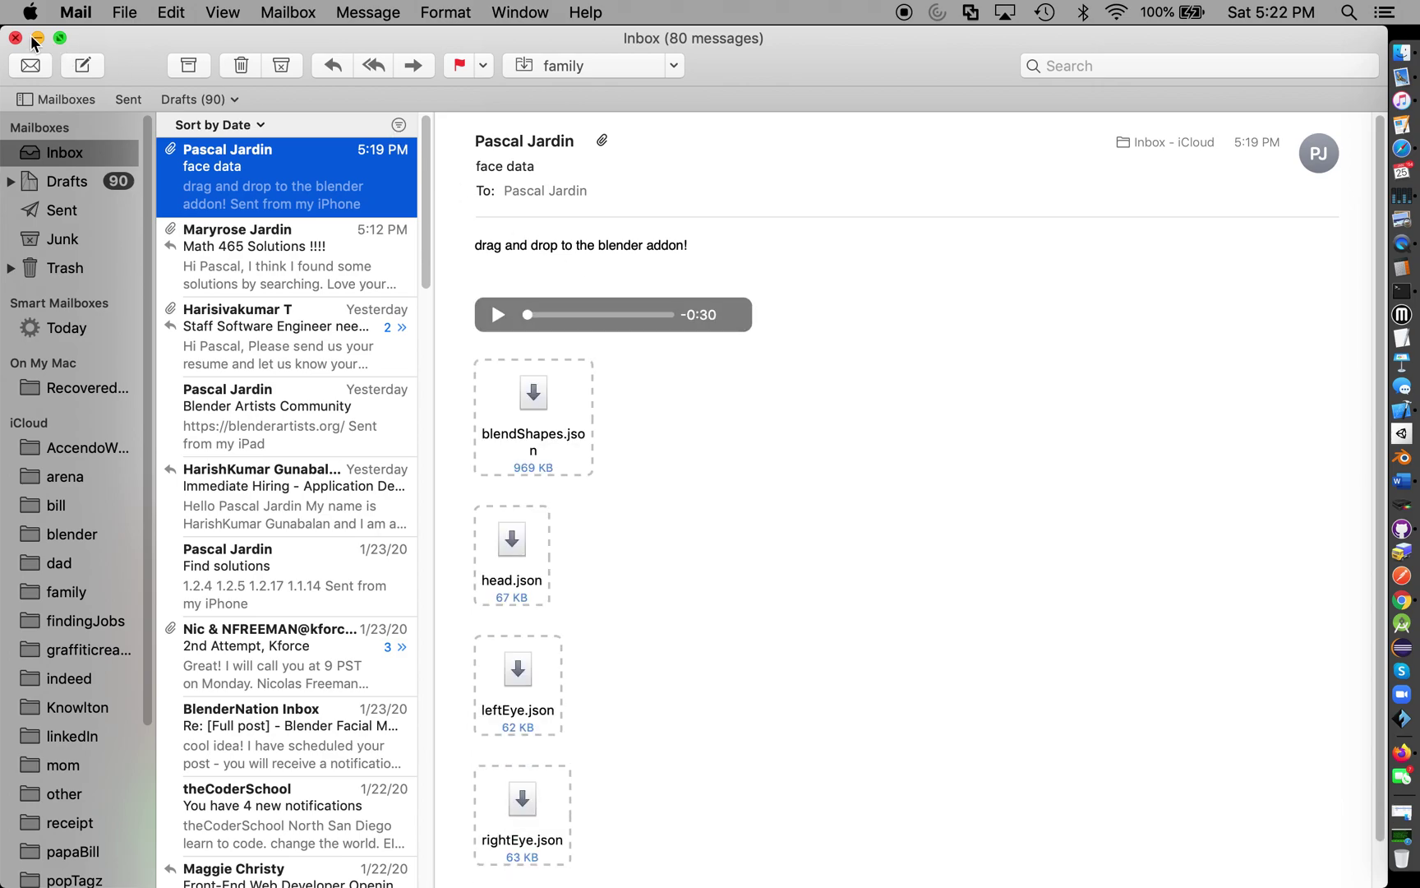
left_click_drag(6, 39, 502, 485)
left_click_drag(654, 497, 637, 263)
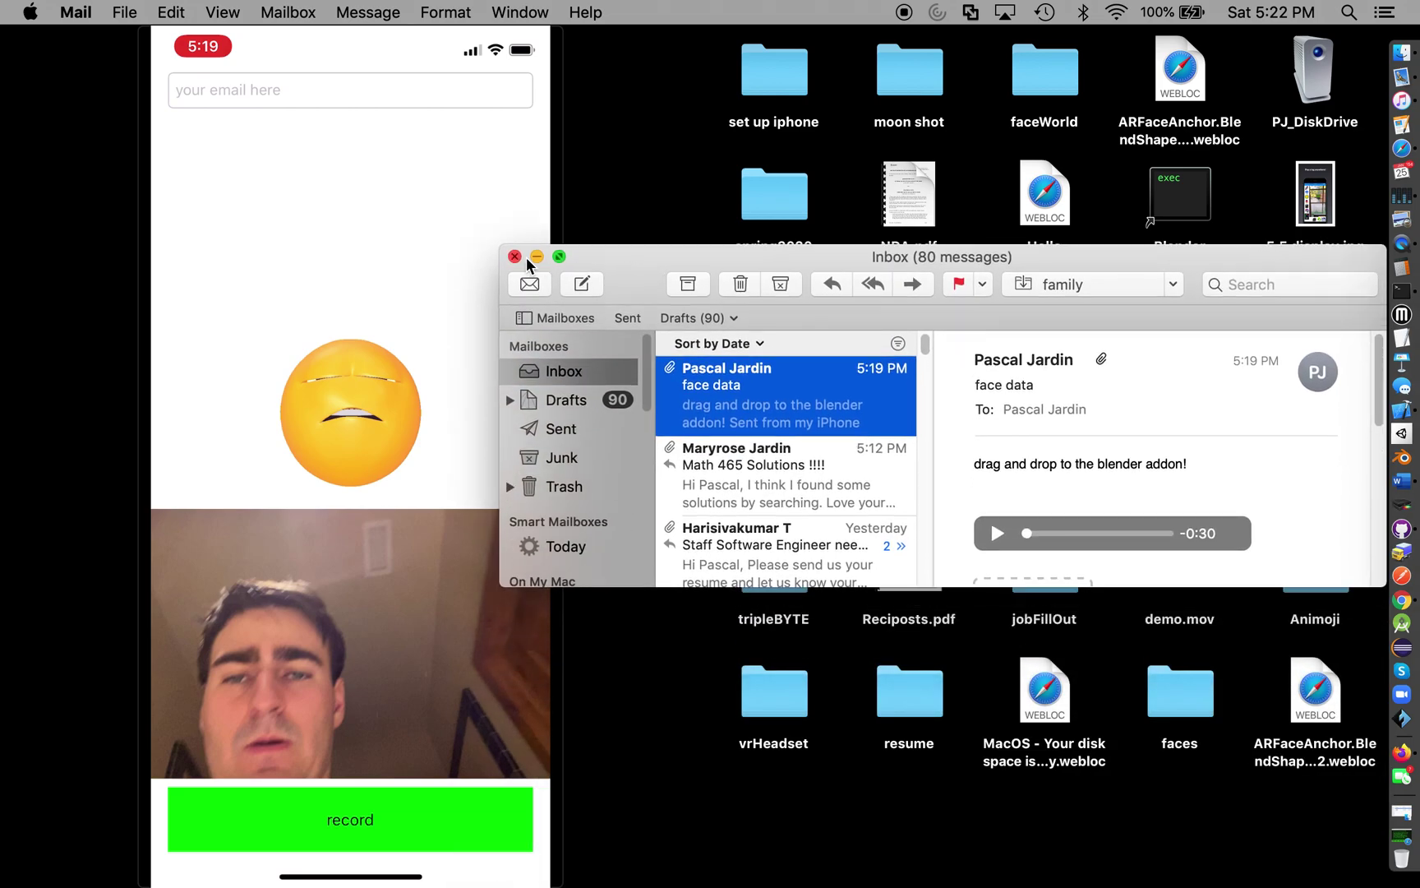
left_click_drag(507, 245, 632, 26)
left_click_drag(769, 107, 378, 326)
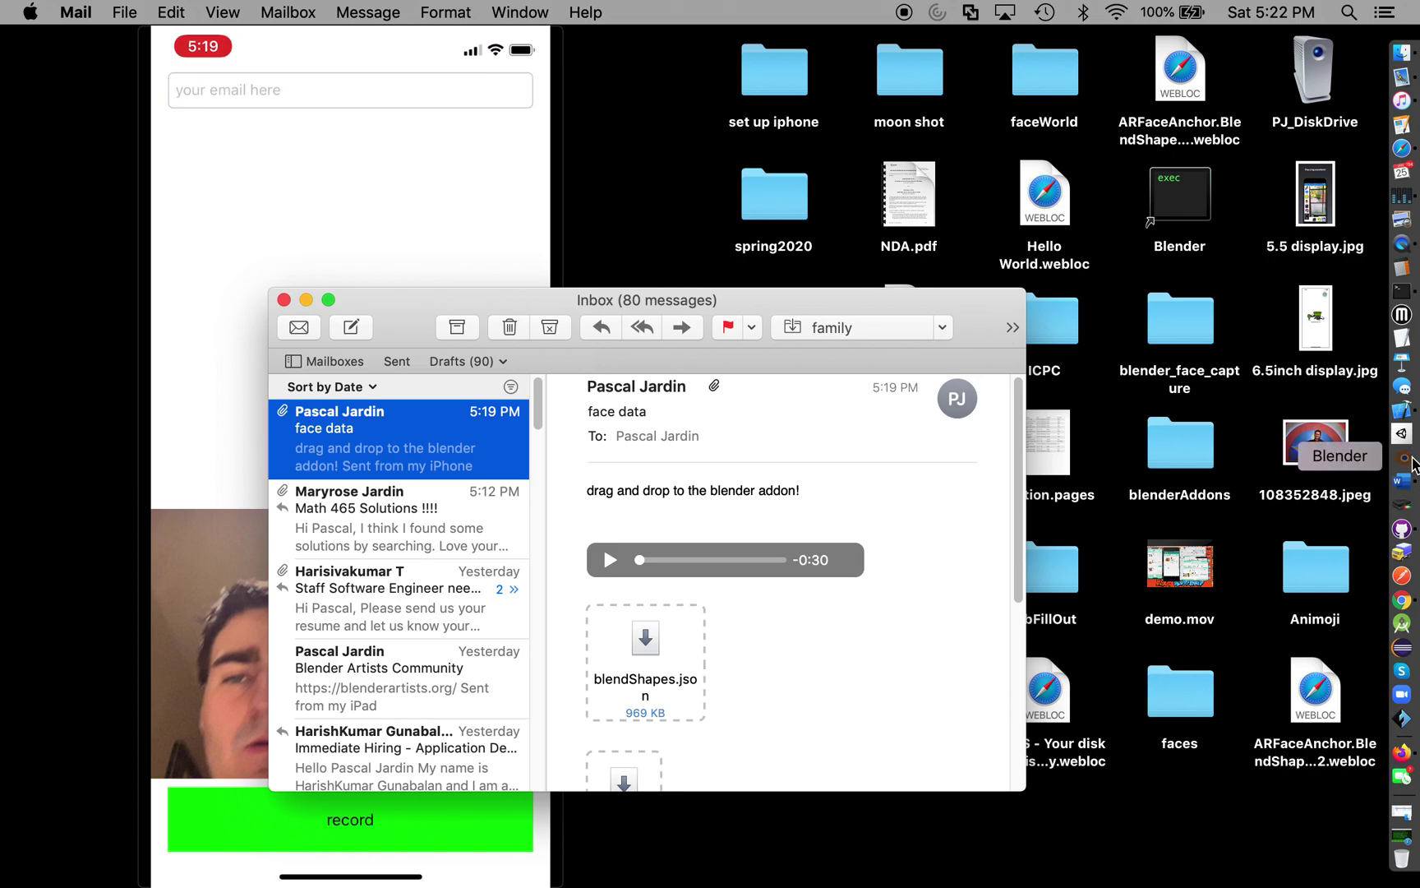
left_click(1412, 460)
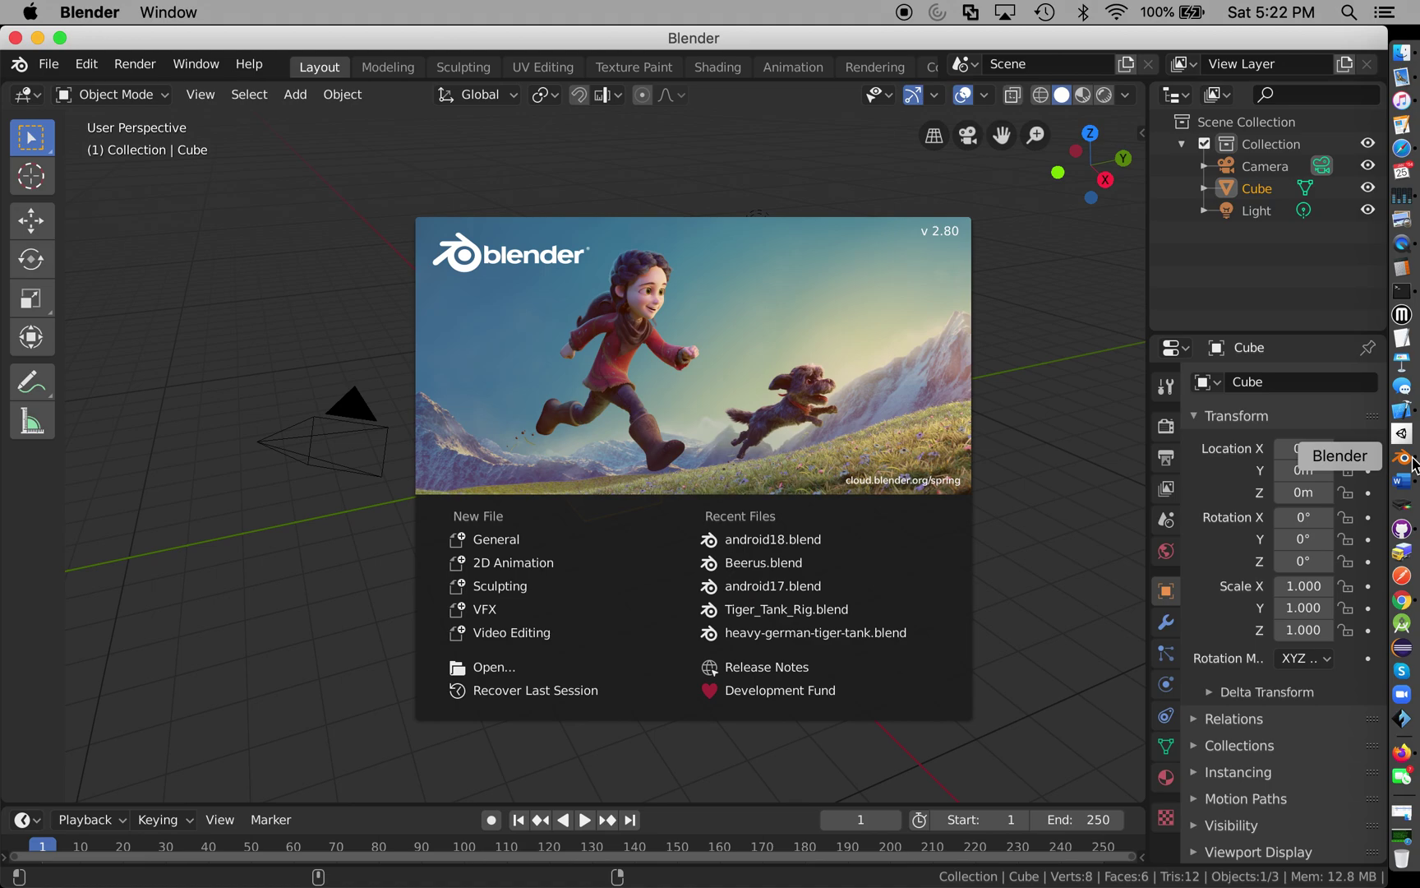
Open android18.blend from Recent Files, inspect the Android 18 head from several angles, then minimize Blender.
left_click(898, 540)
scroll(661, 357, "down", 10)
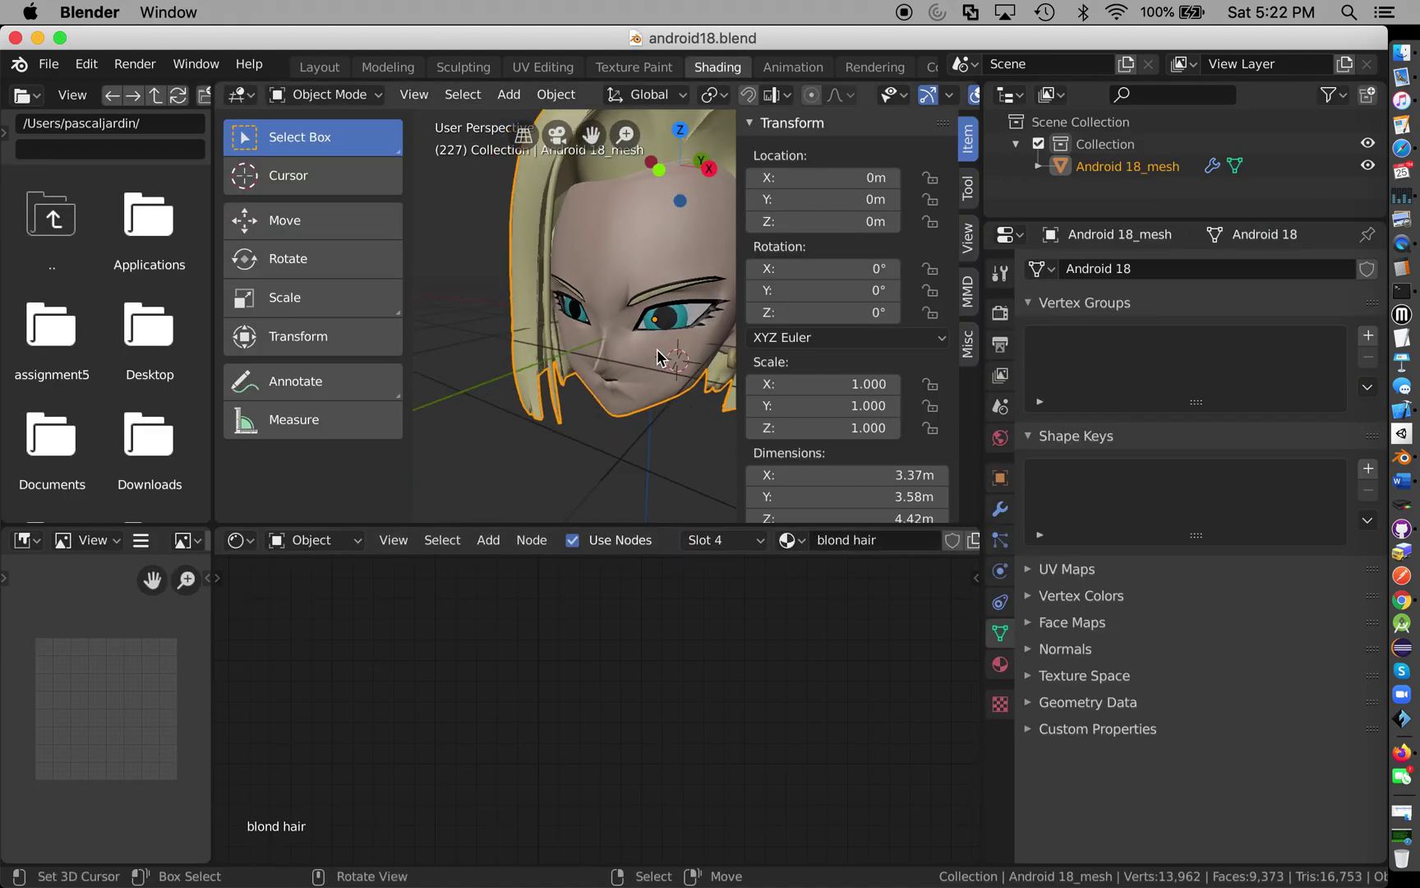
scroll(661, 357, "down", 10)
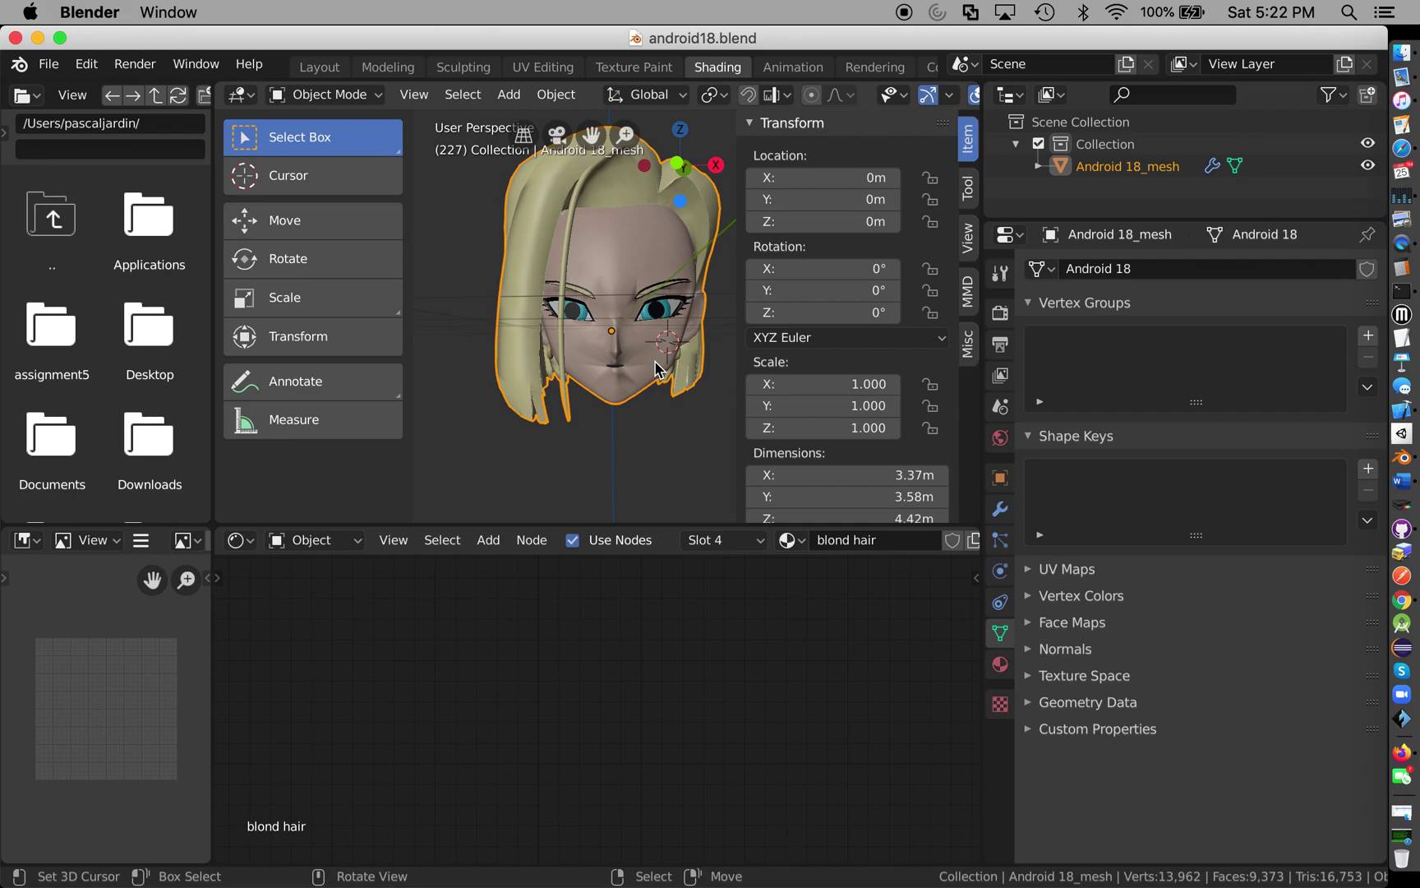
scroll(659, 368, "down", 10)
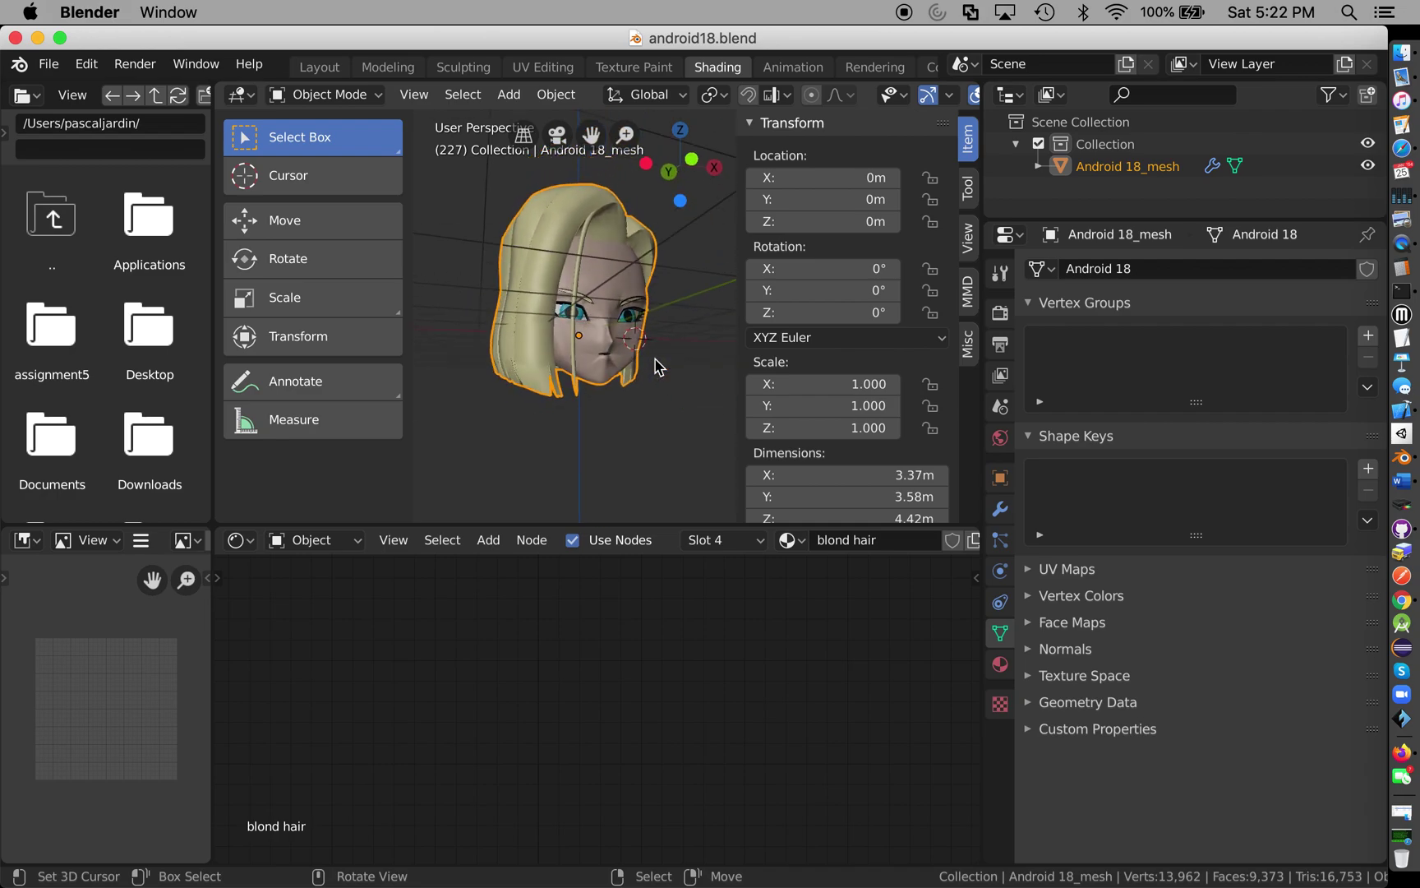
scroll(658, 367, "down", 5)
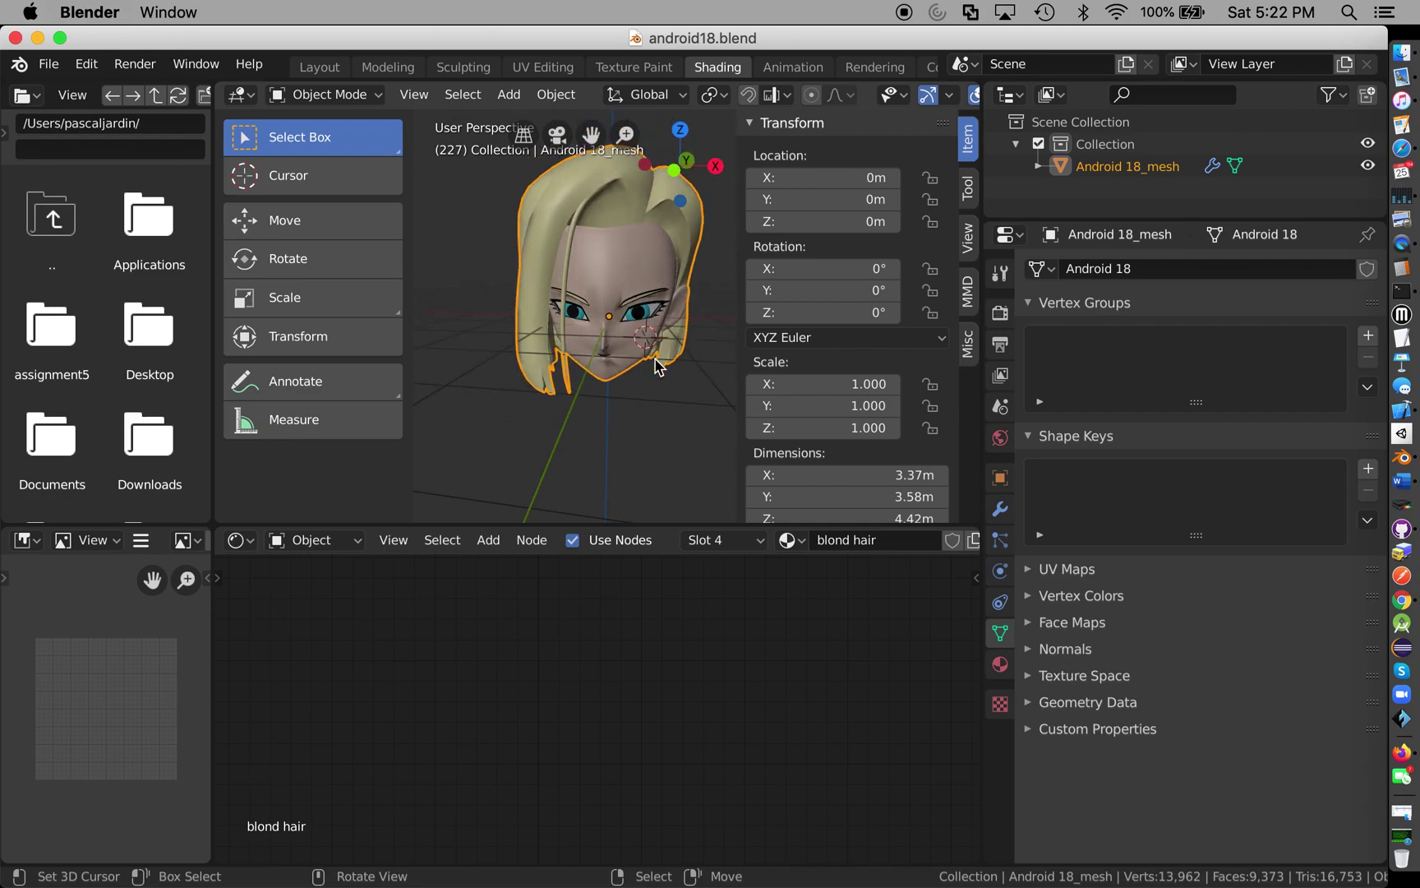
scroll(659, 368, "down", 3)
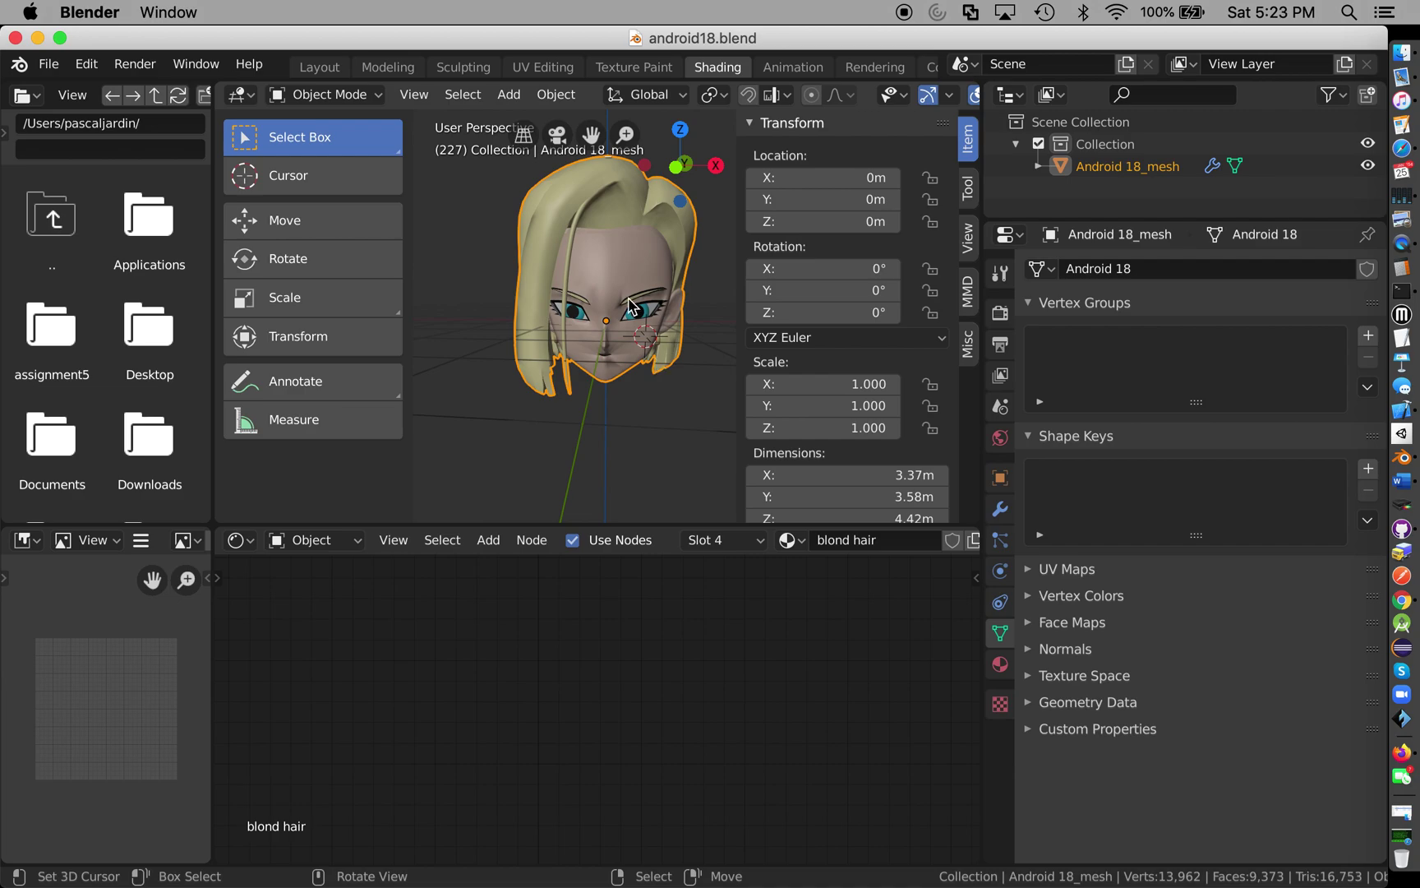
scroll(630, 306, "down", 5)
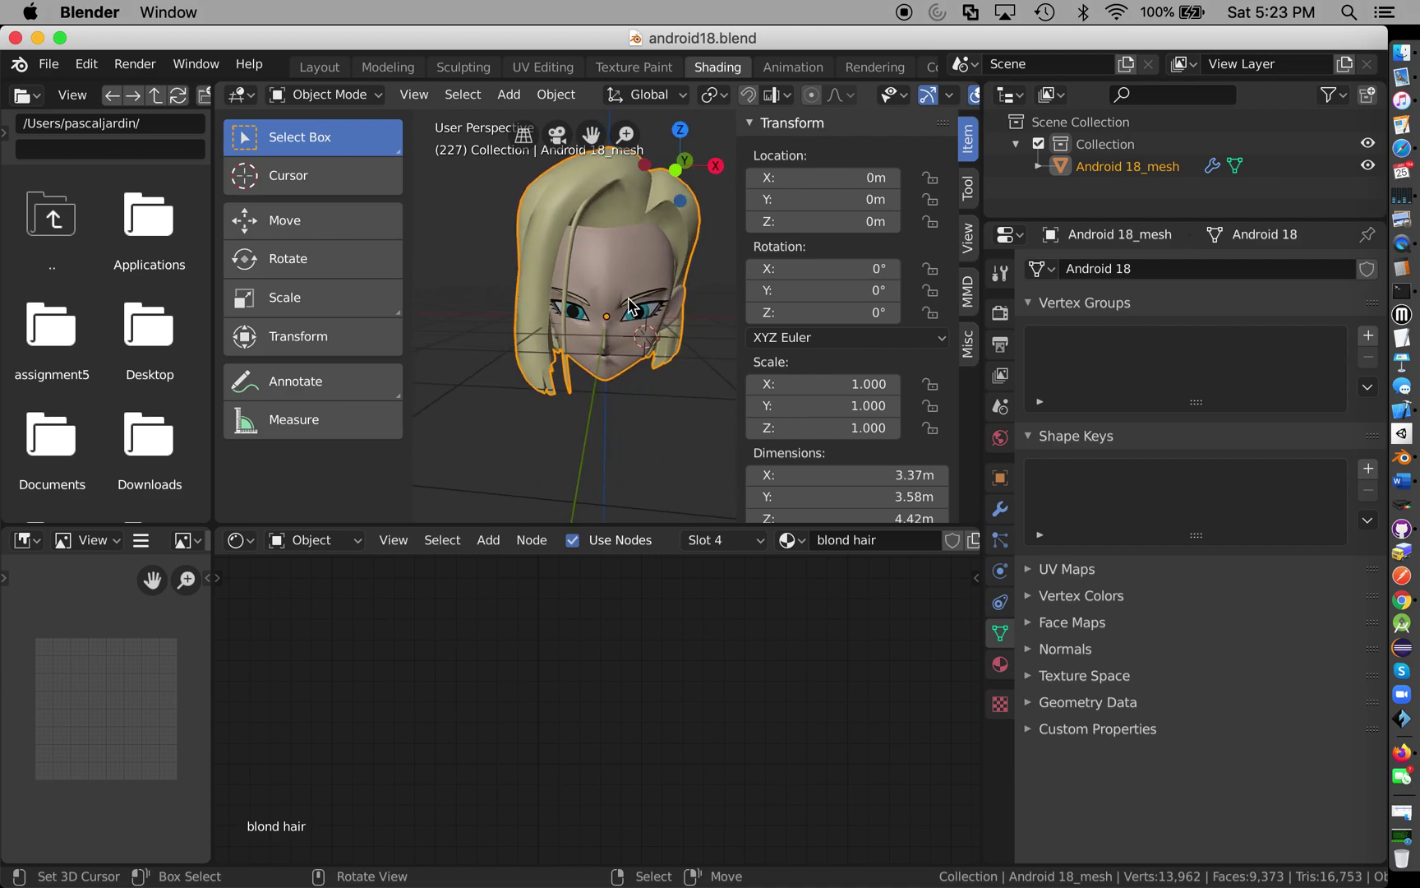
scroll(630, 306, "down", 5)
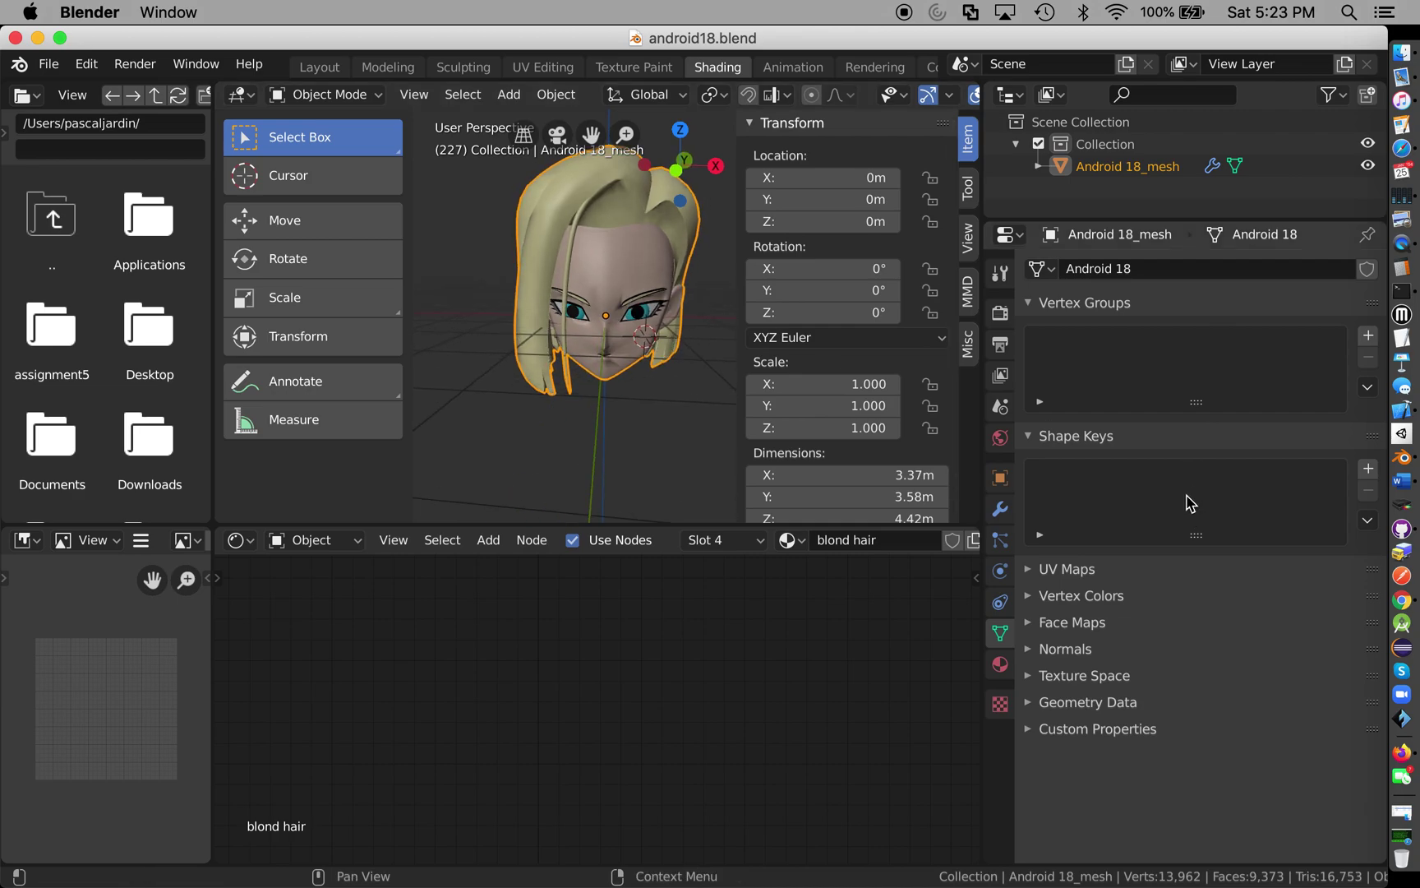
scroll(440, 409, "down", 3)
scroll(462, 402, "down", 3)
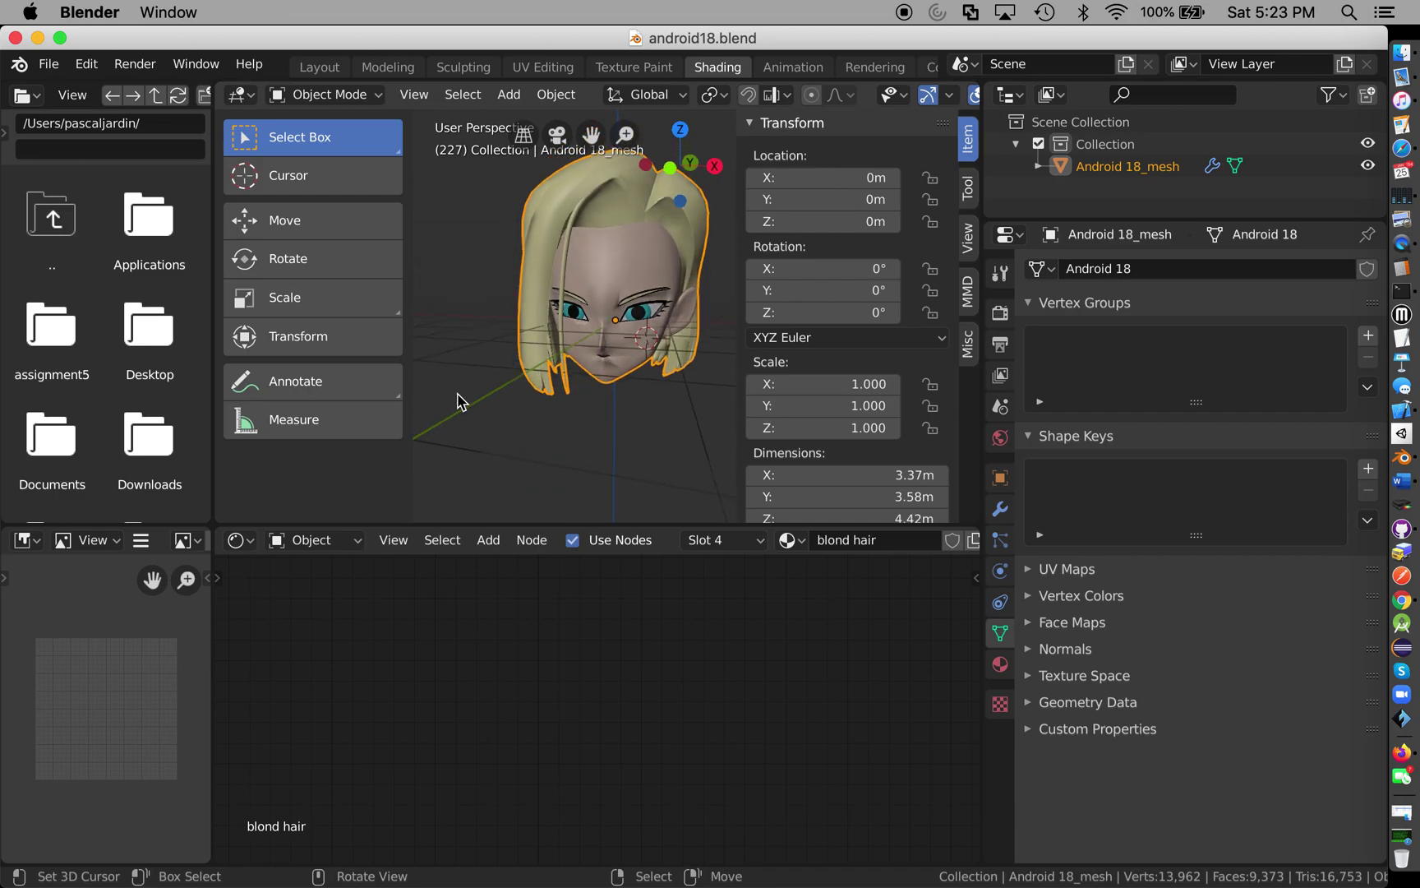
left_click(37, 38)
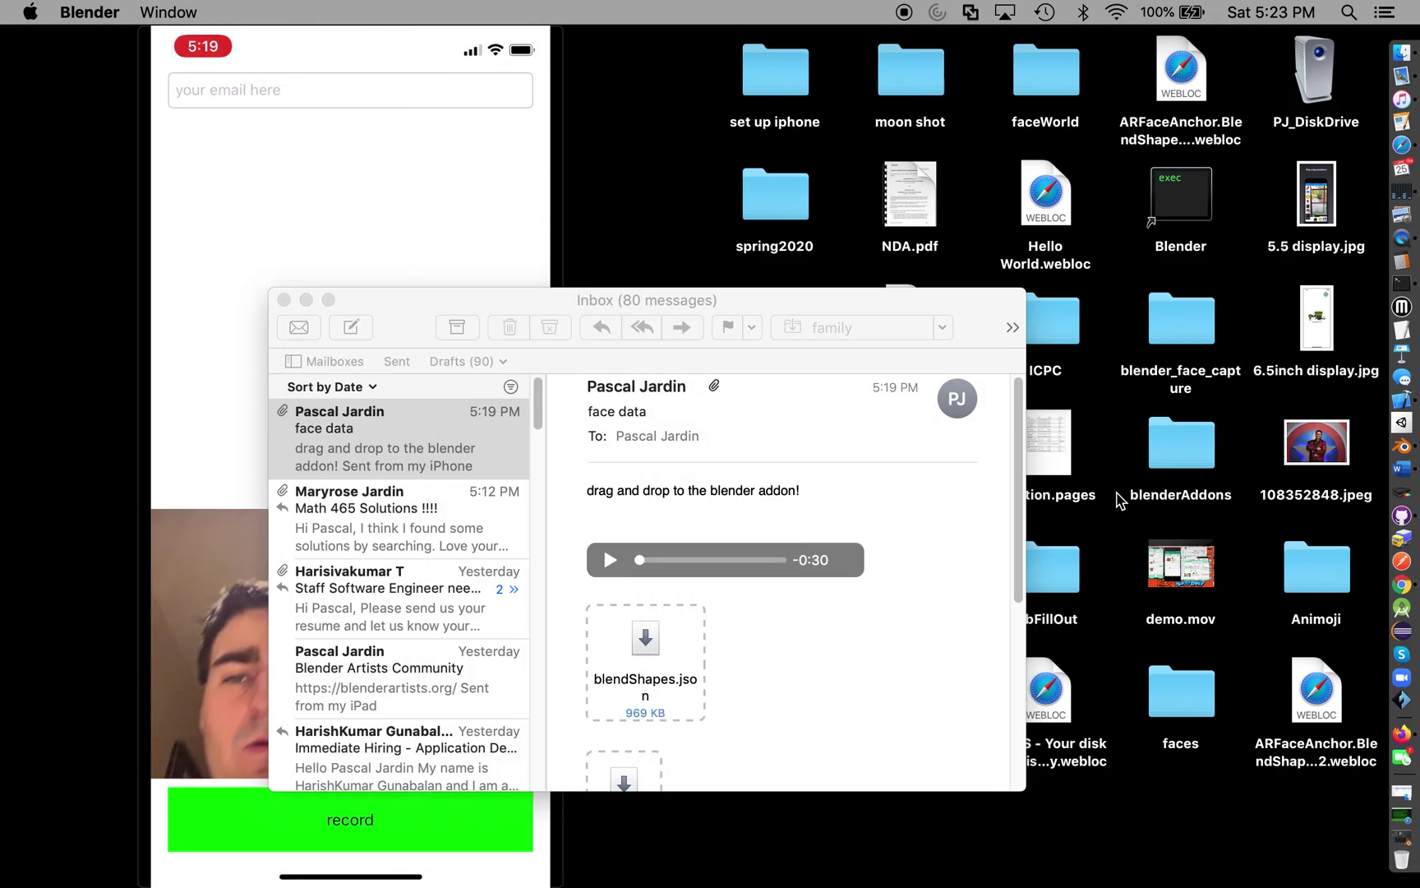
Restore Safari and compare the iphoneCaptureAddon repository page with the Blender Motion Capture App Store page.
left_click(1402, 821)
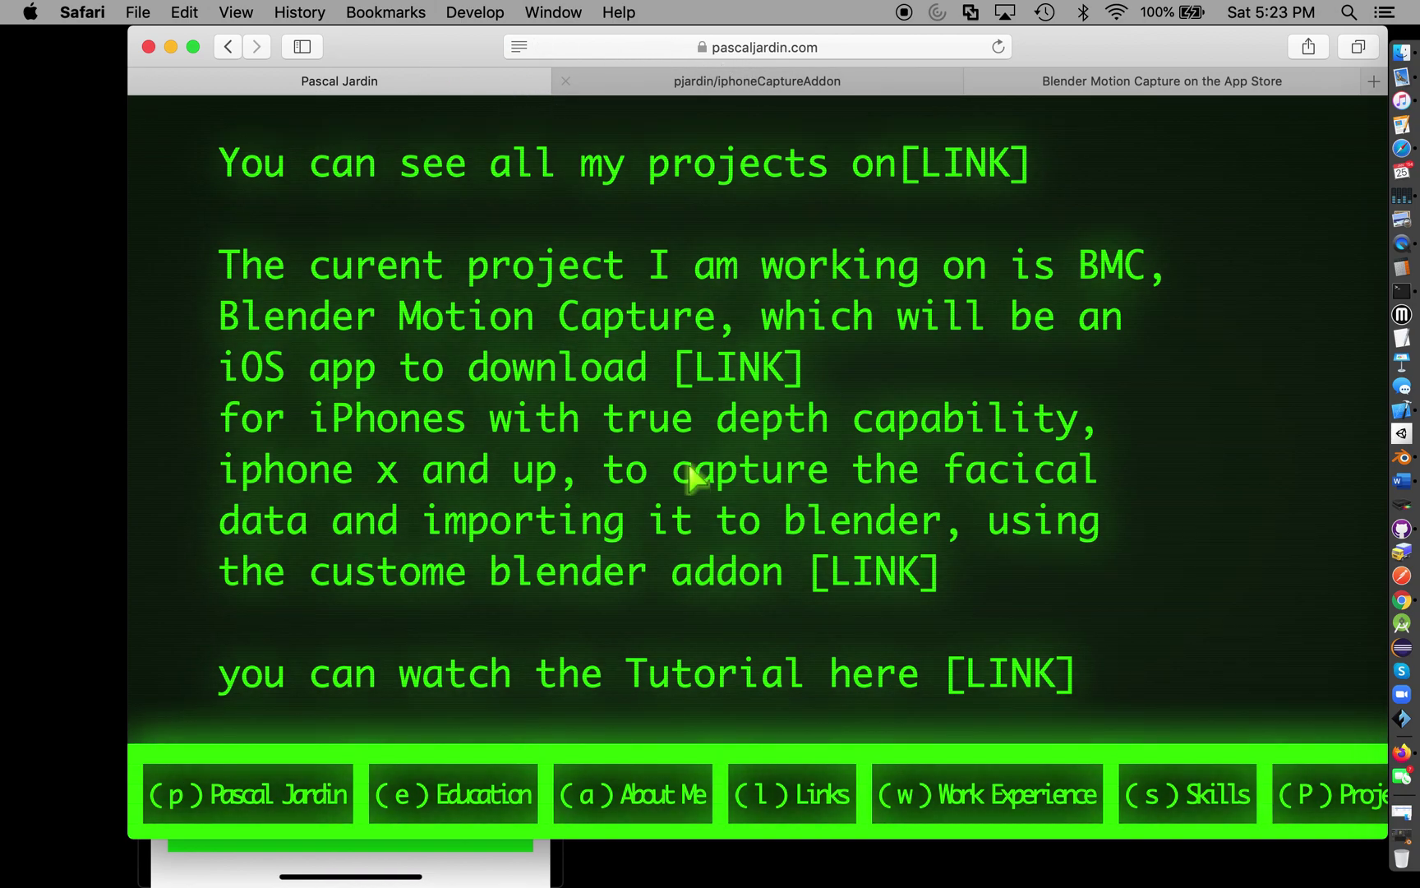
left_click(751, 81)
scroll(756, 205, "down", 1)
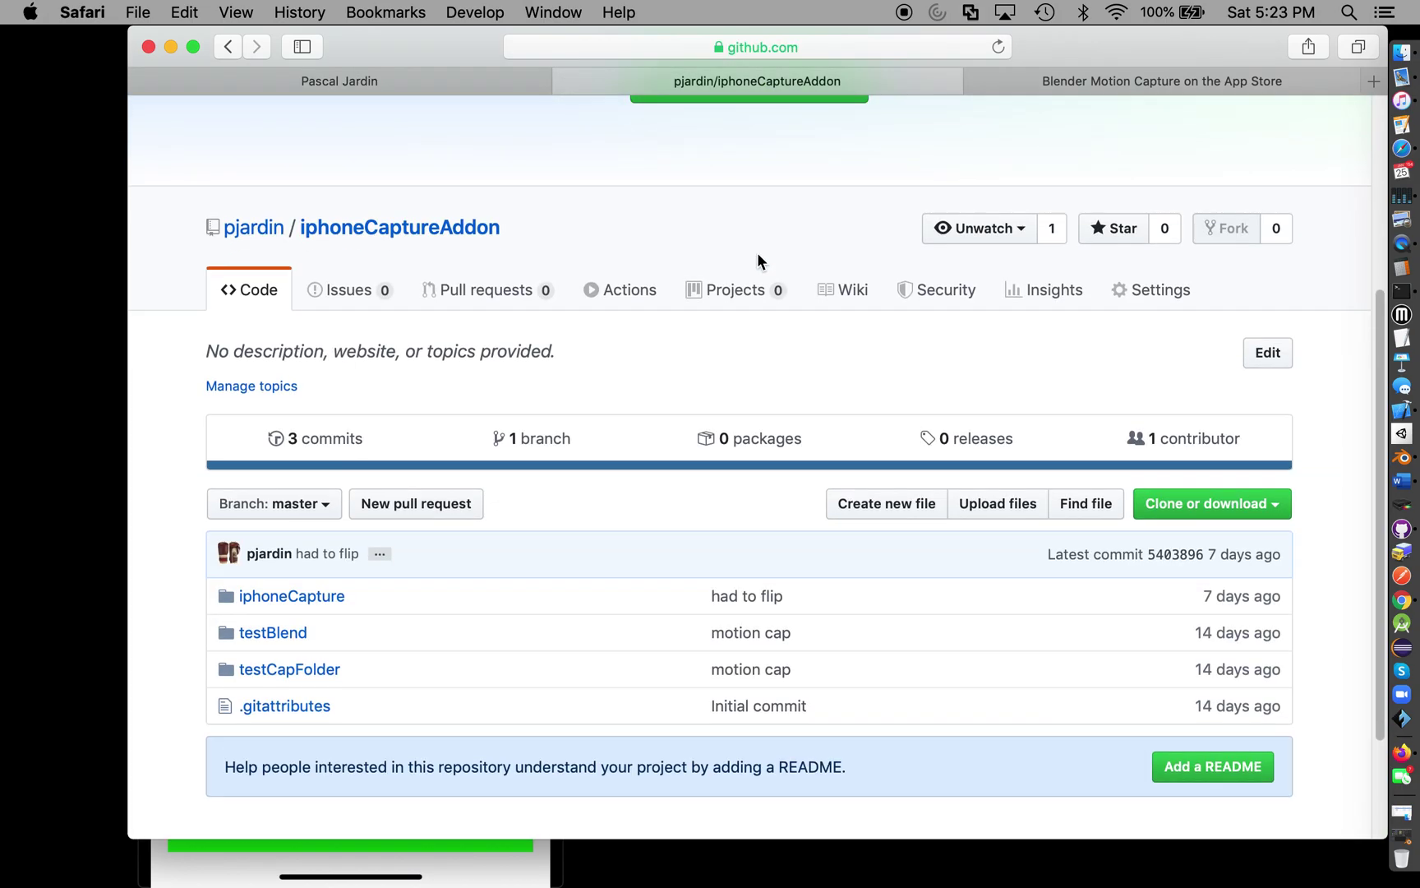
left_click(1084, 85)
scroll(929, 276, "down", 5)
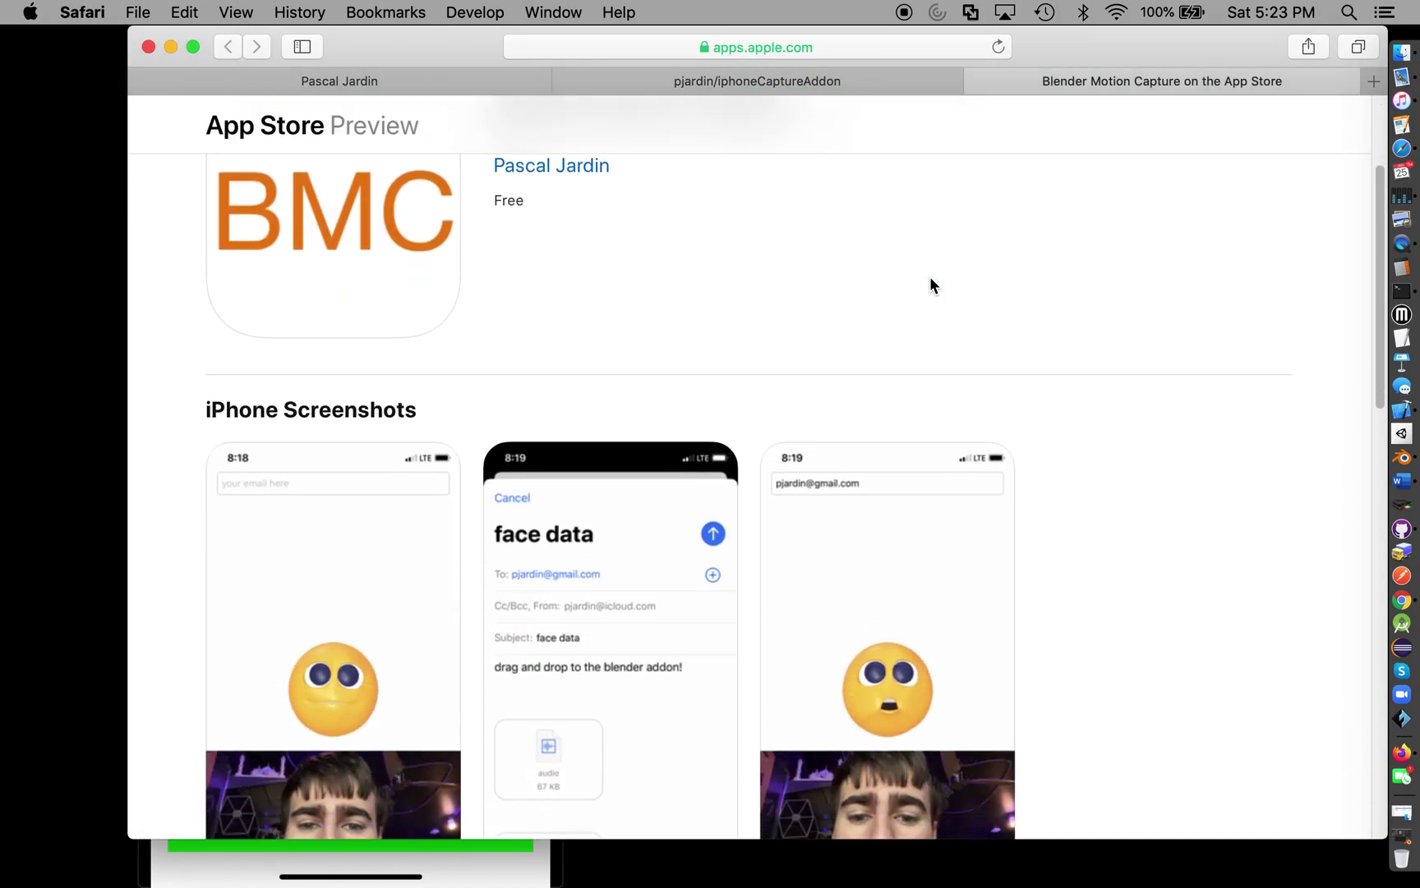
scroll(929, 188, "up", 5)
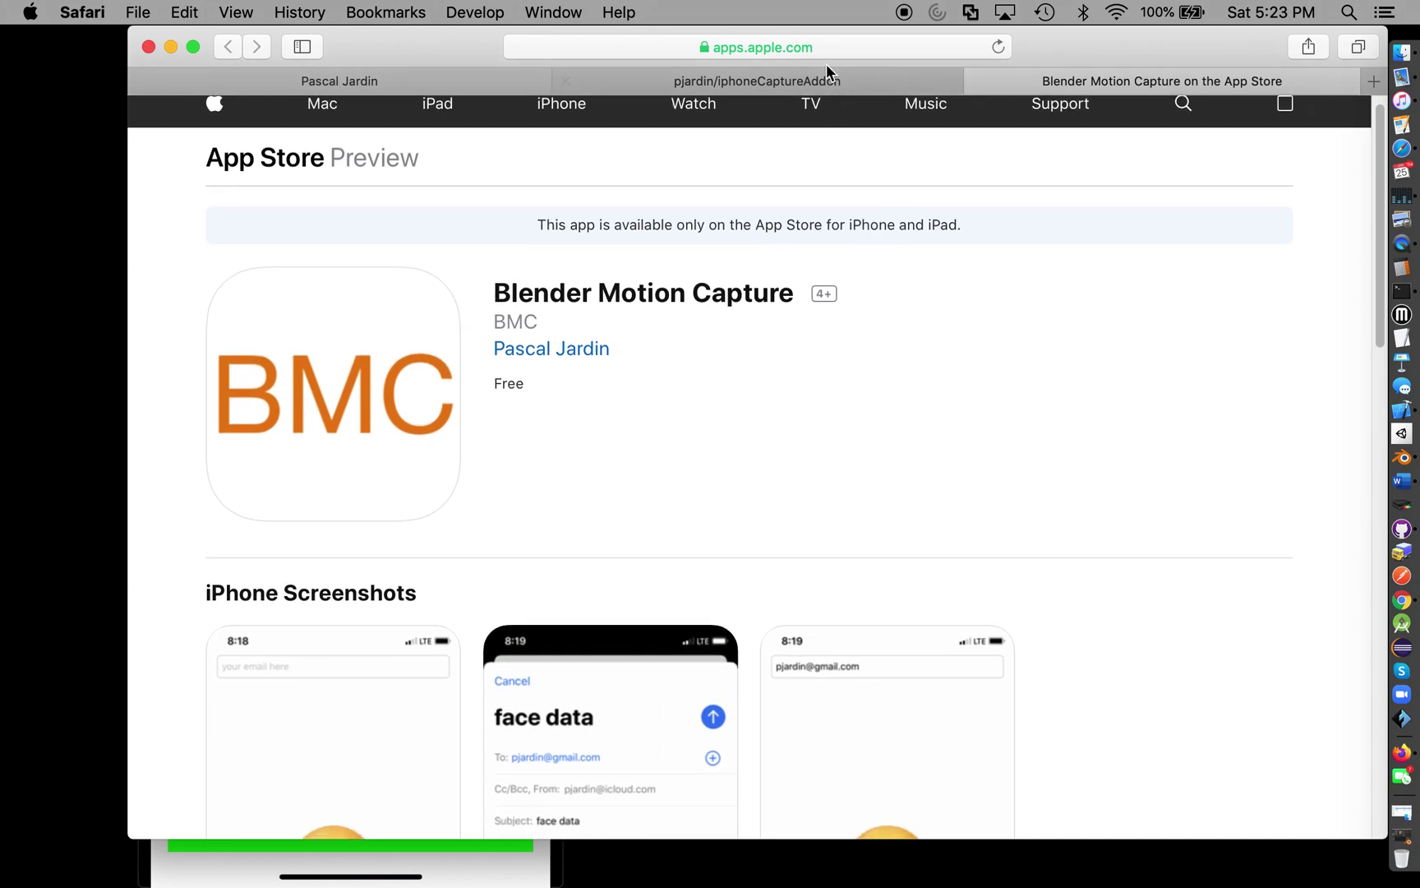
left_click(818, 81)
Download the iphoneCaptureAddon repository as a ZIP and check it in Downloads (11.3 MB).
scroll(814, 288, "down", 3)
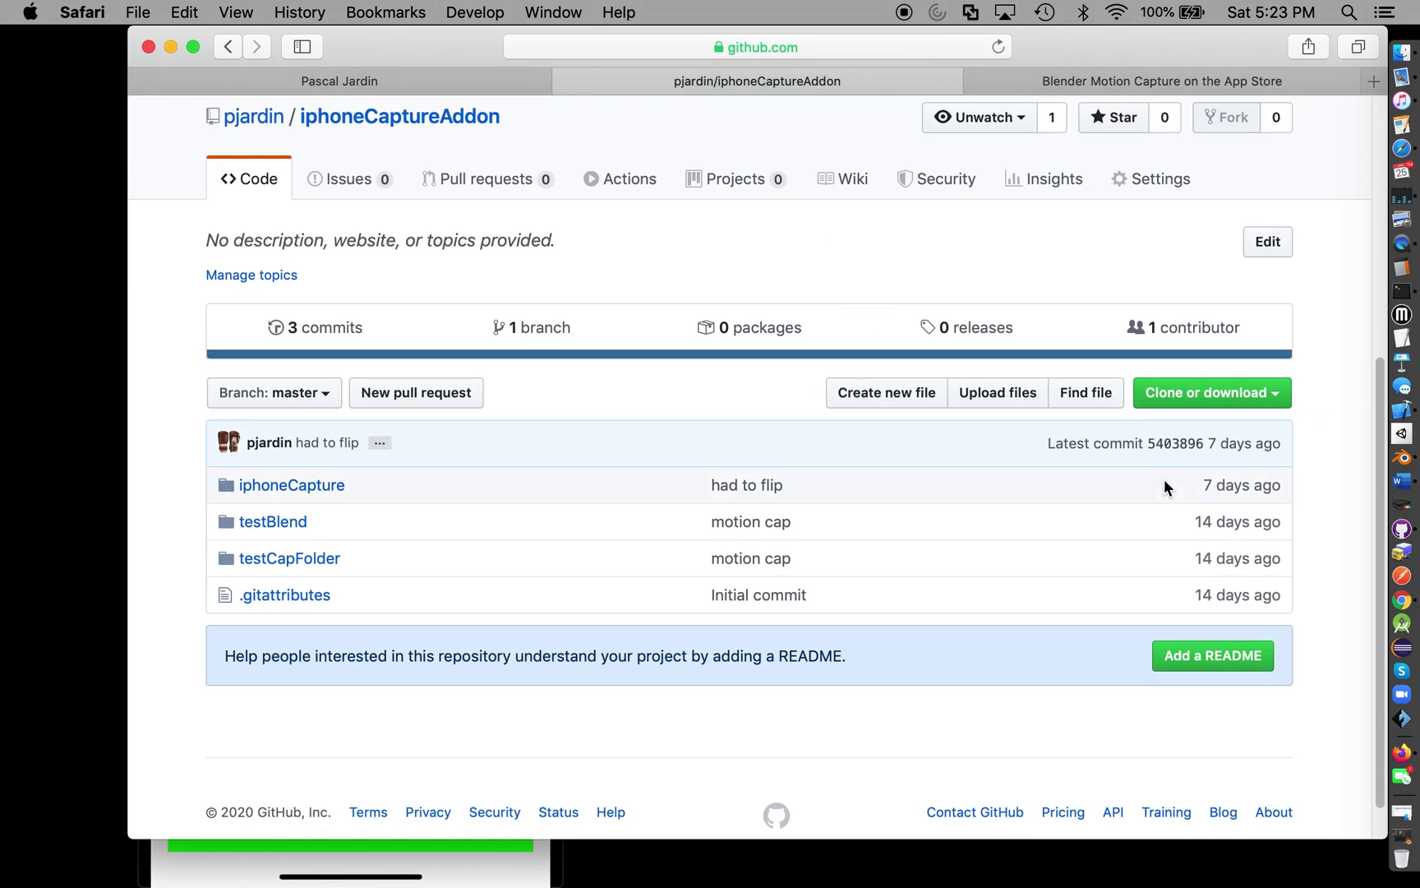
left_click(1273, 396)
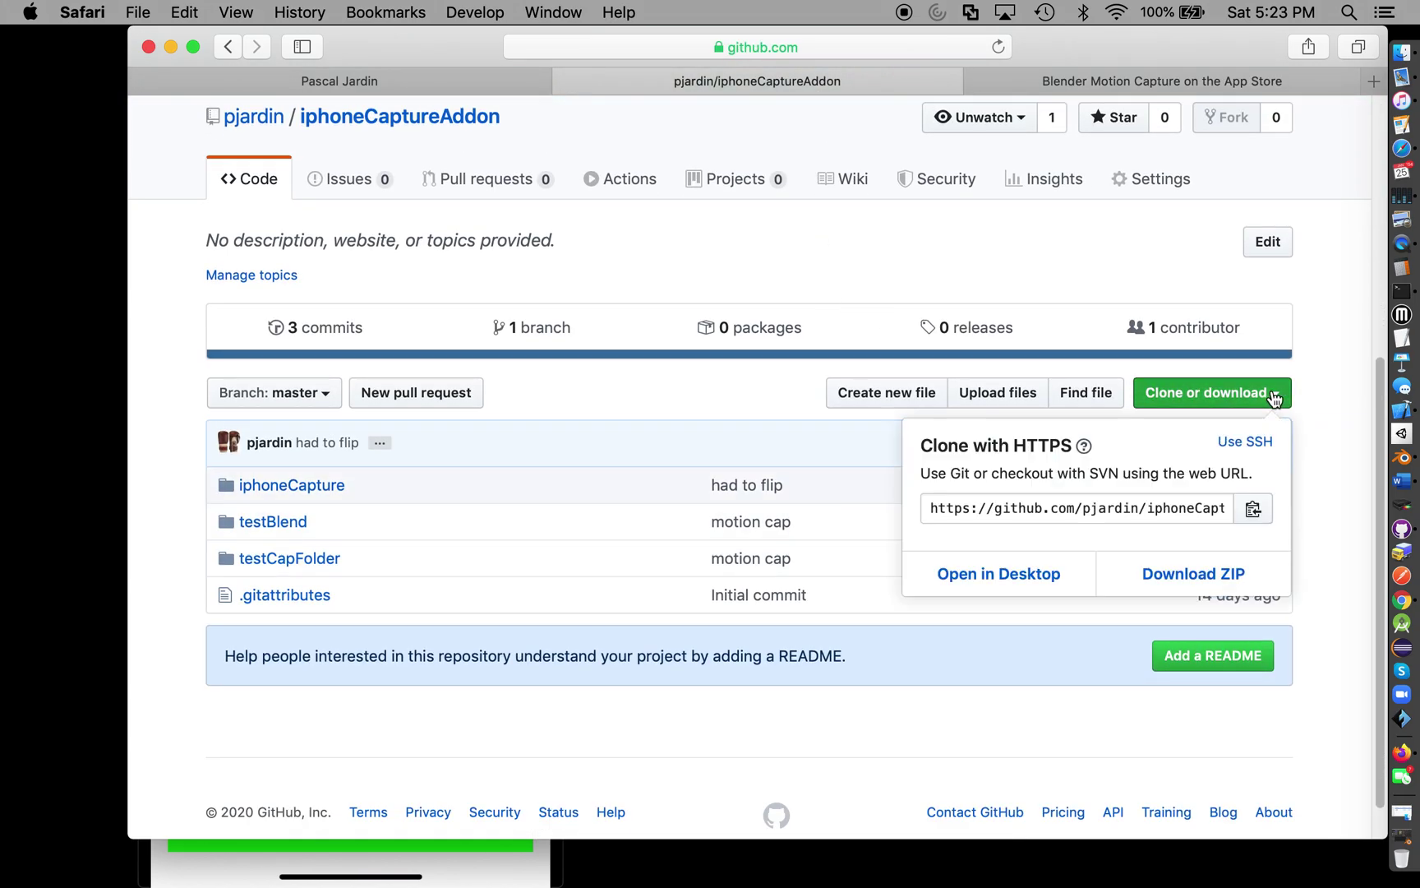
left_click(1191, 581)
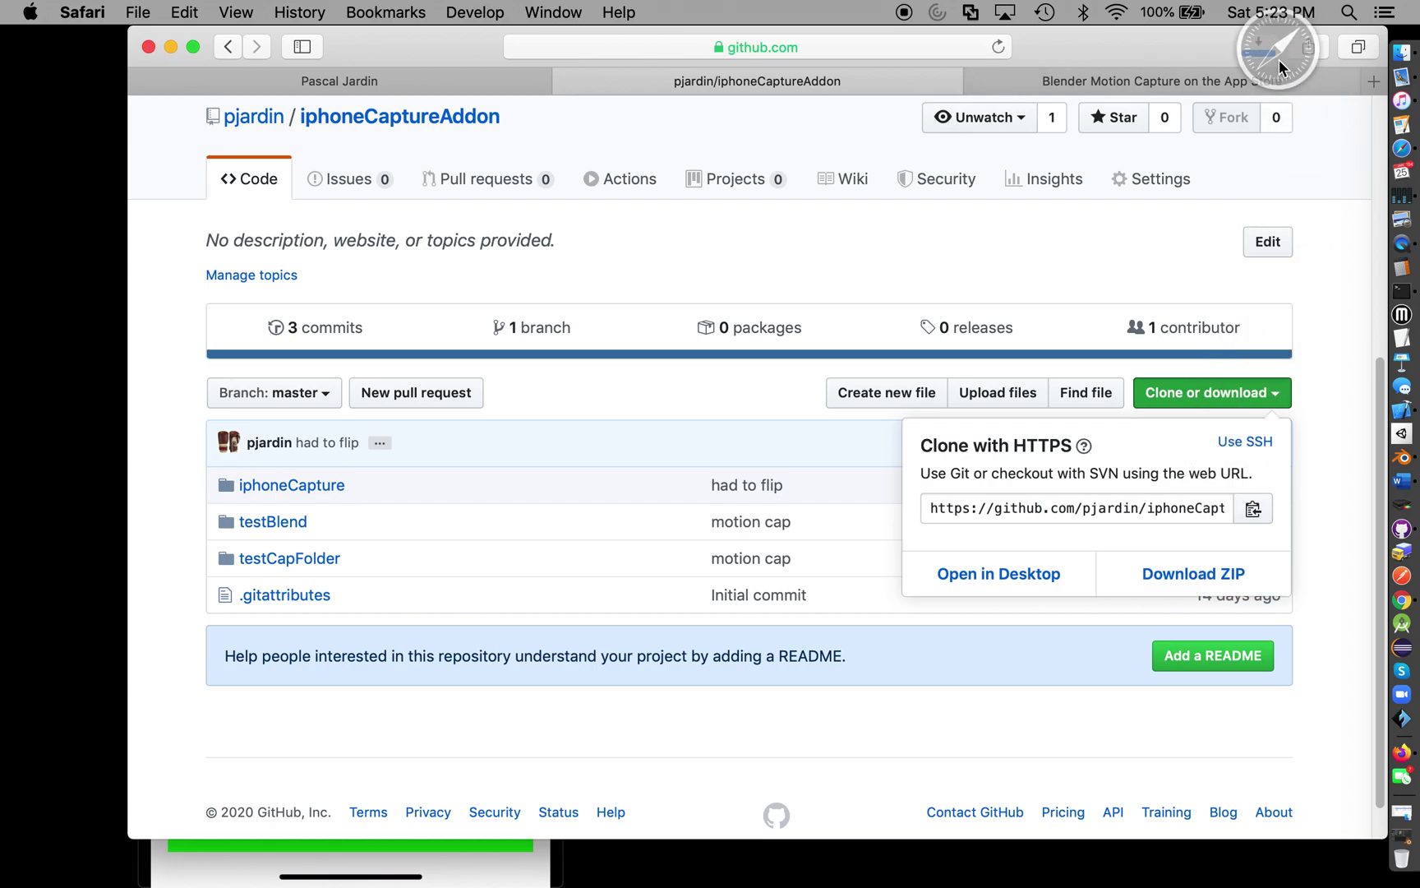
left_click(1259, 45)
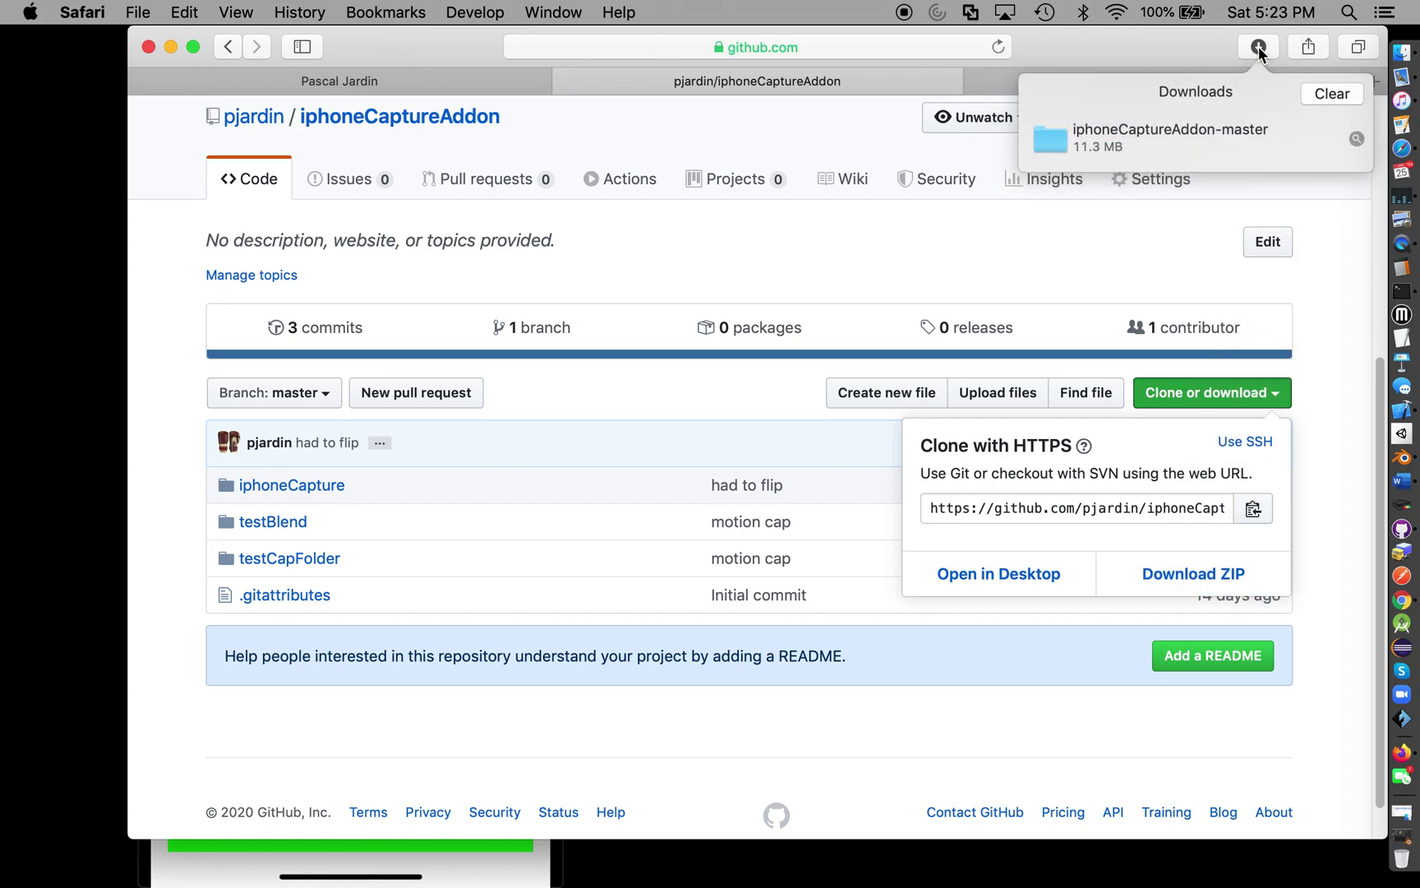
Open iphoneCaptureAddon-master in Finder, expand iphoneCapture to select iphoneCapAddon.py, and minimize Safari.
double_click(1172, 127)
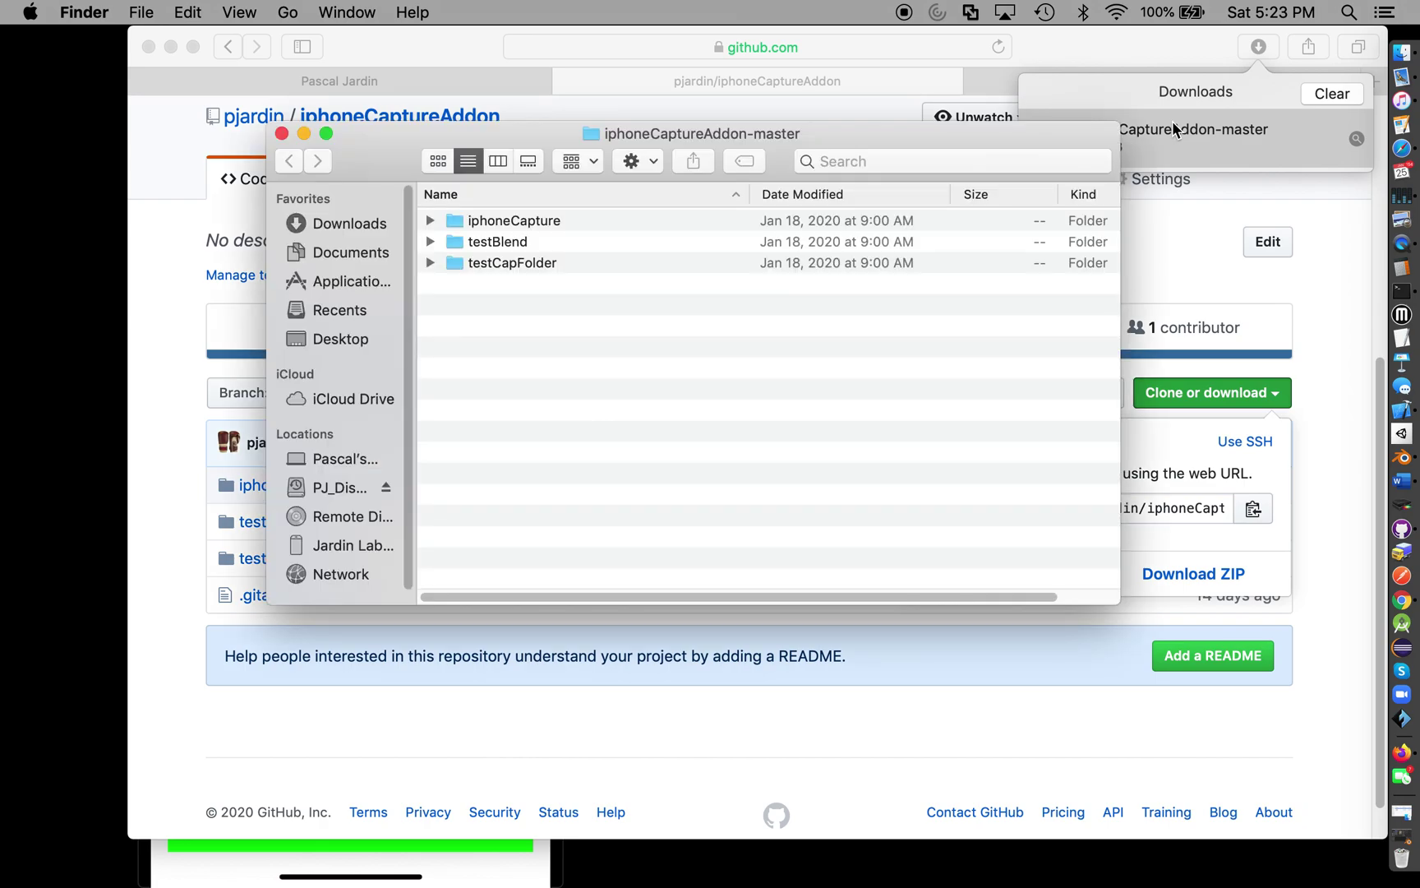
left_click(429, 221)
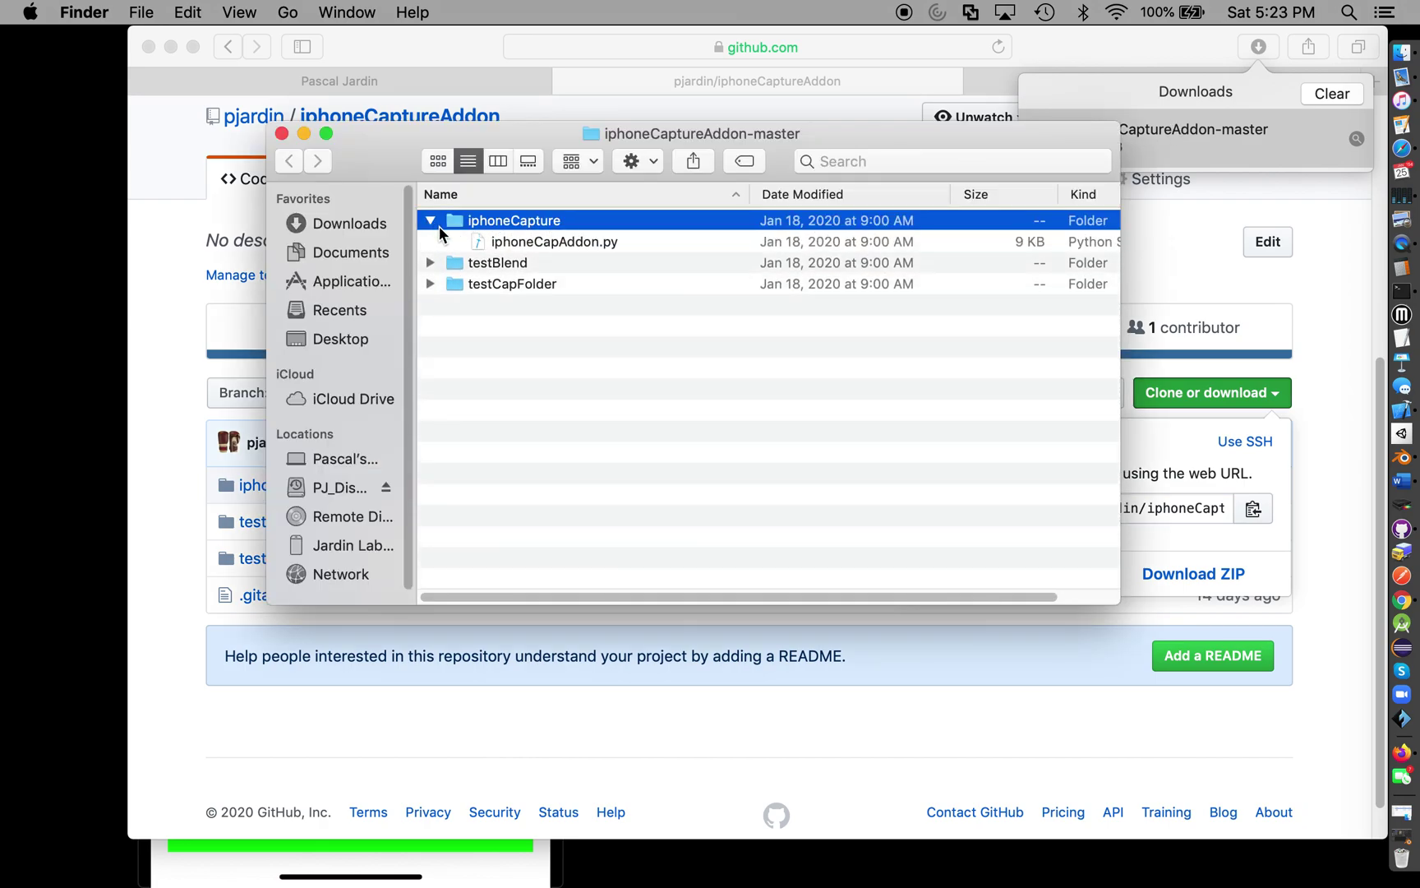
left_click(488, 241)
left_click_drag(416, 159, 798, 414)
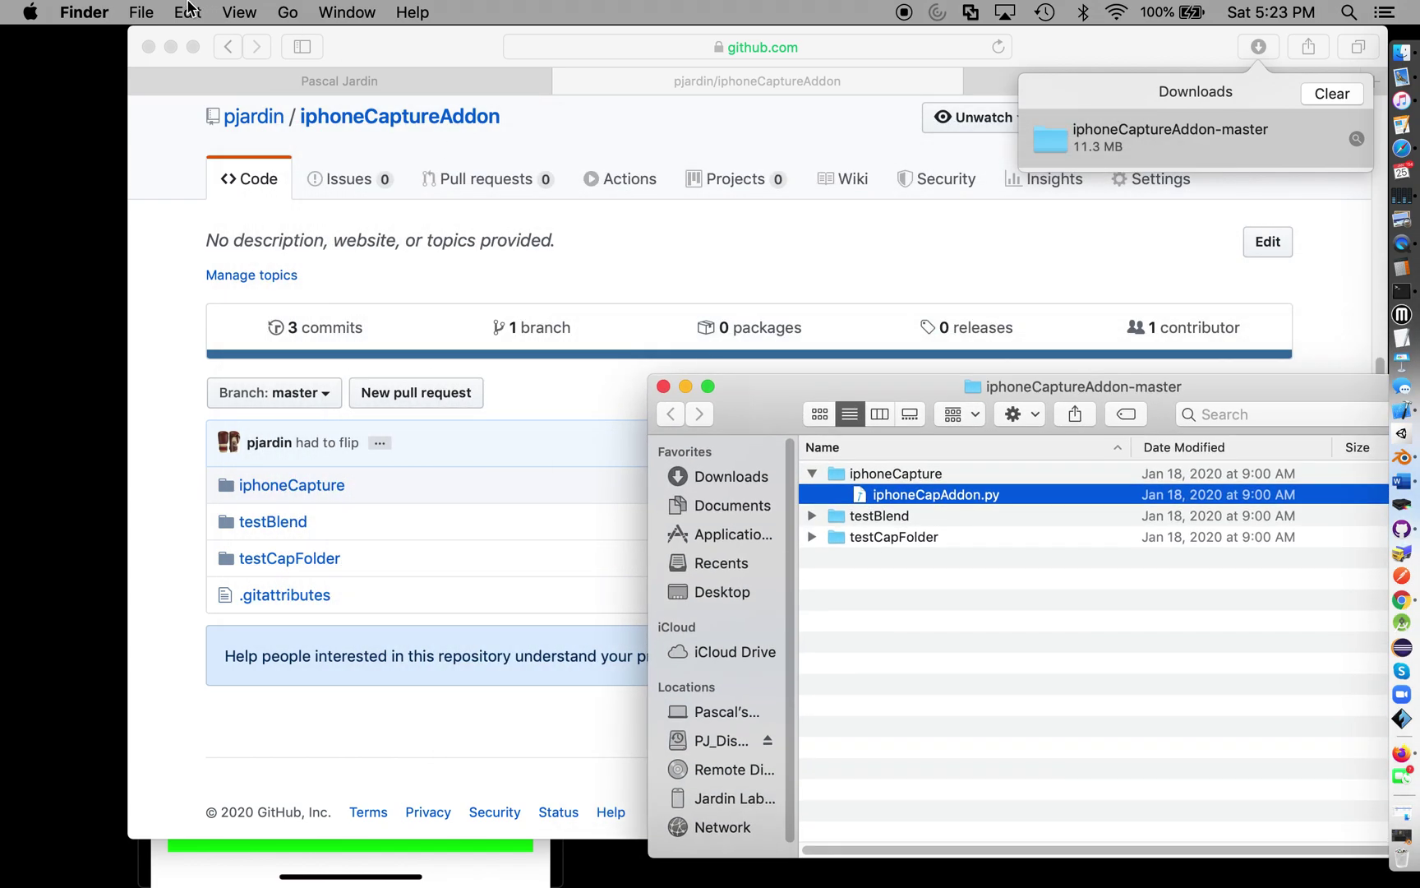
left_click(395, 45)
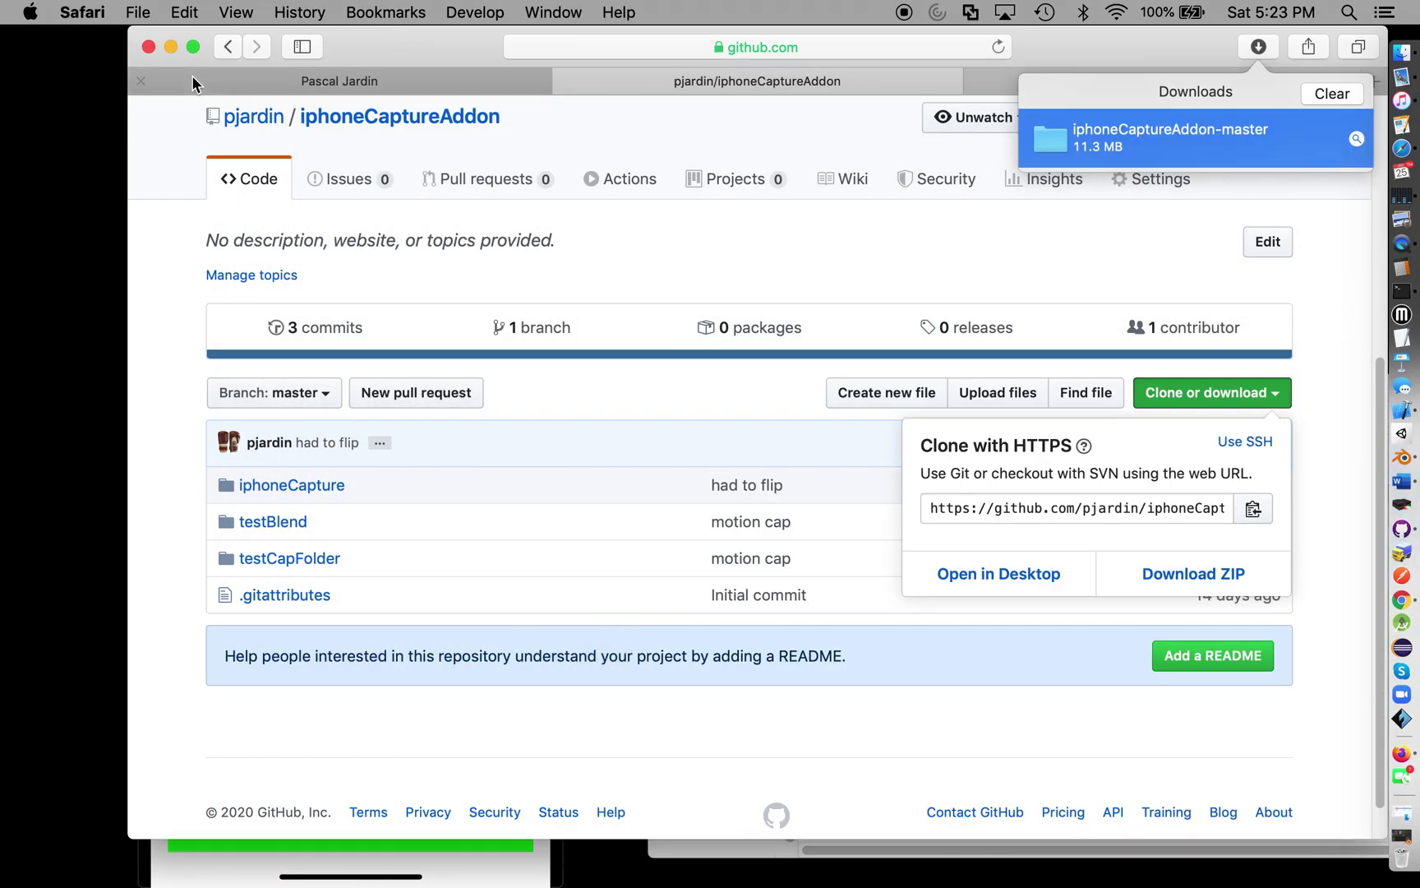
left_click(167, 48)
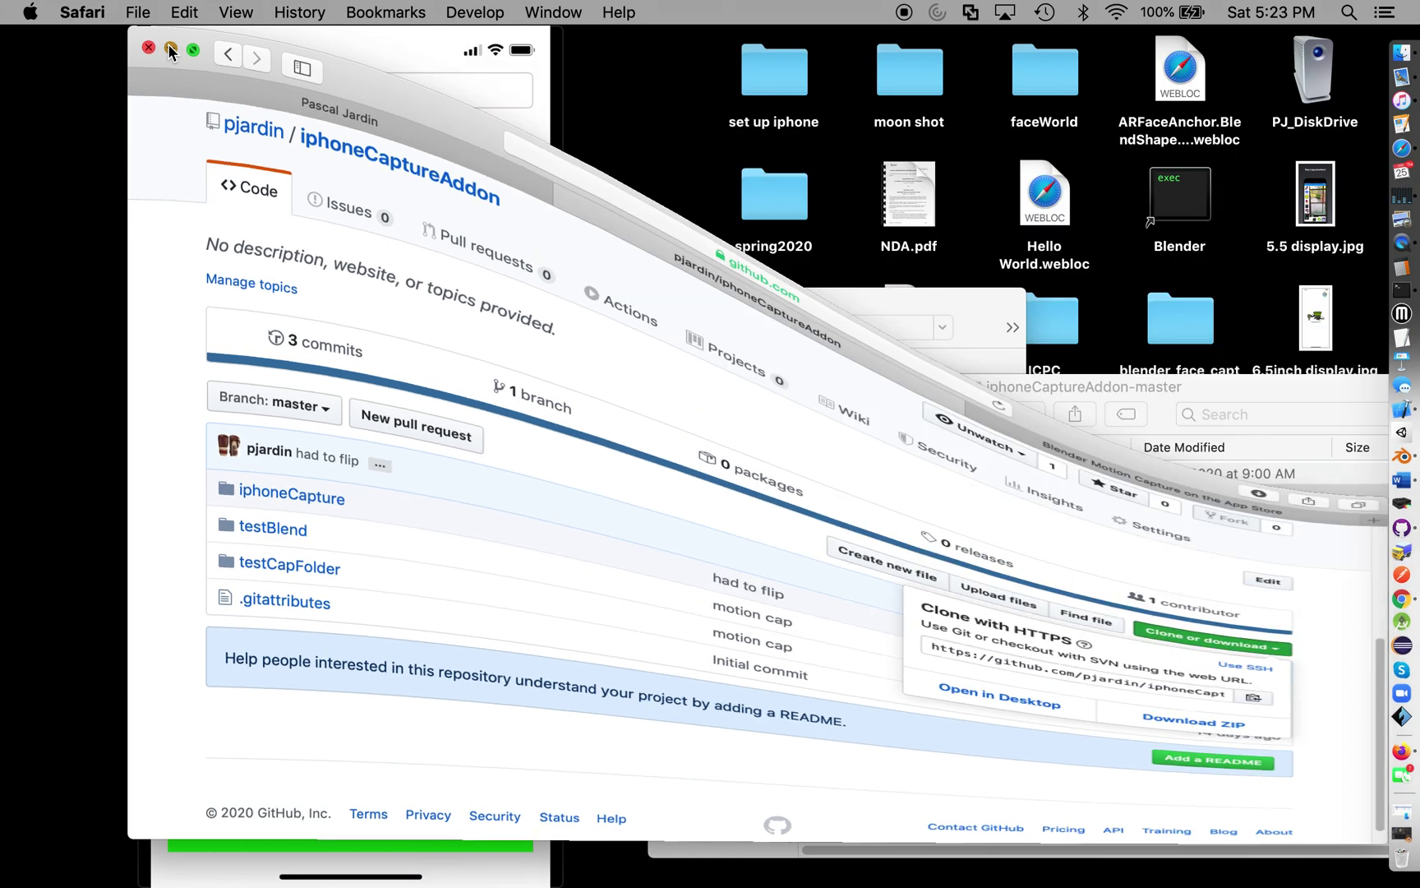
Install iphoneCapAddon.py from Downloads/iphoneCaptureAddon-master/iphoneCapture via Preferences > Add-ons.
left_click(1405, 807)
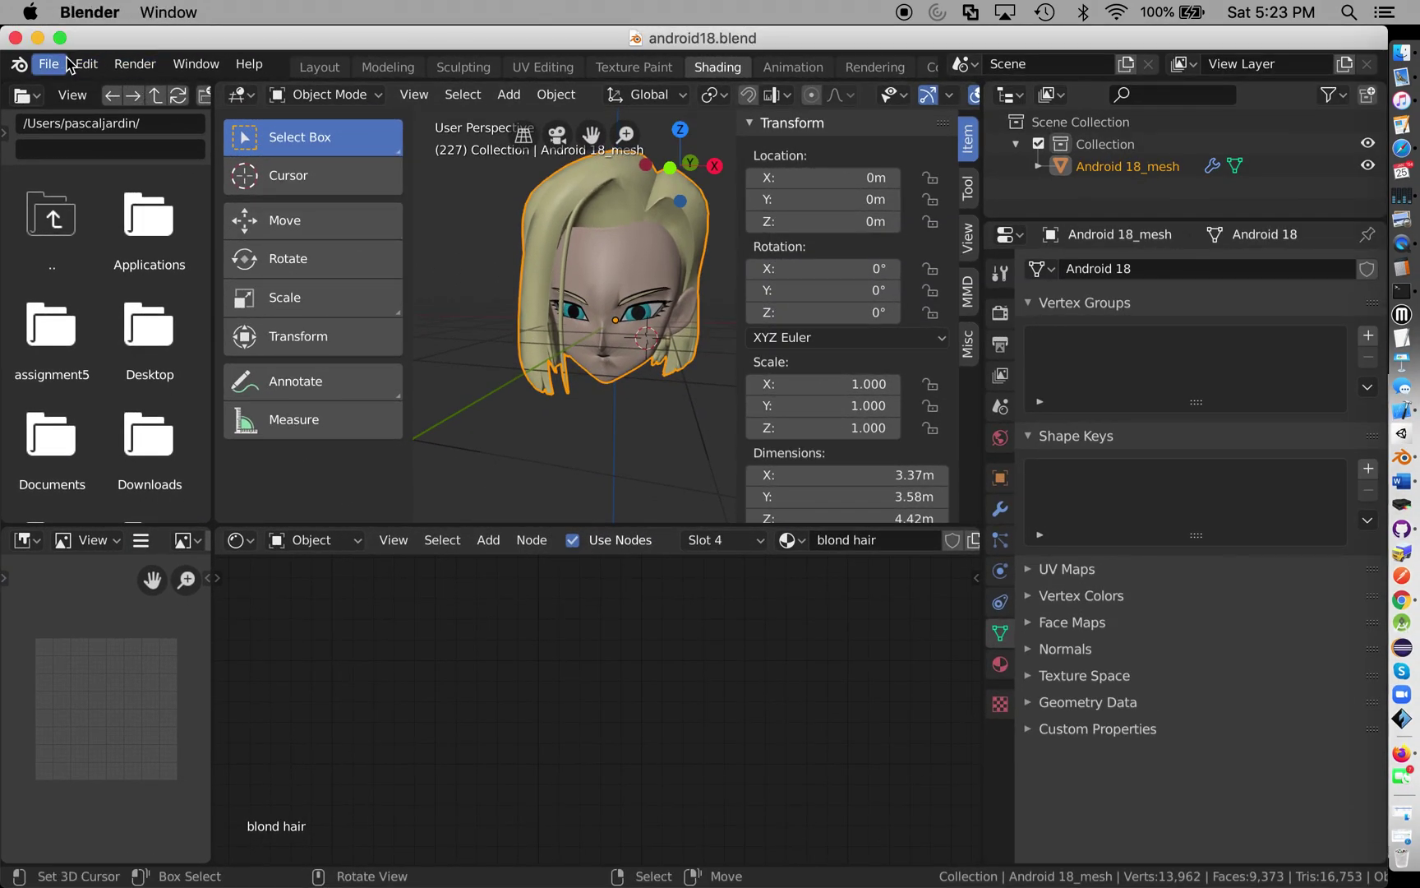
left_click(68, 62)
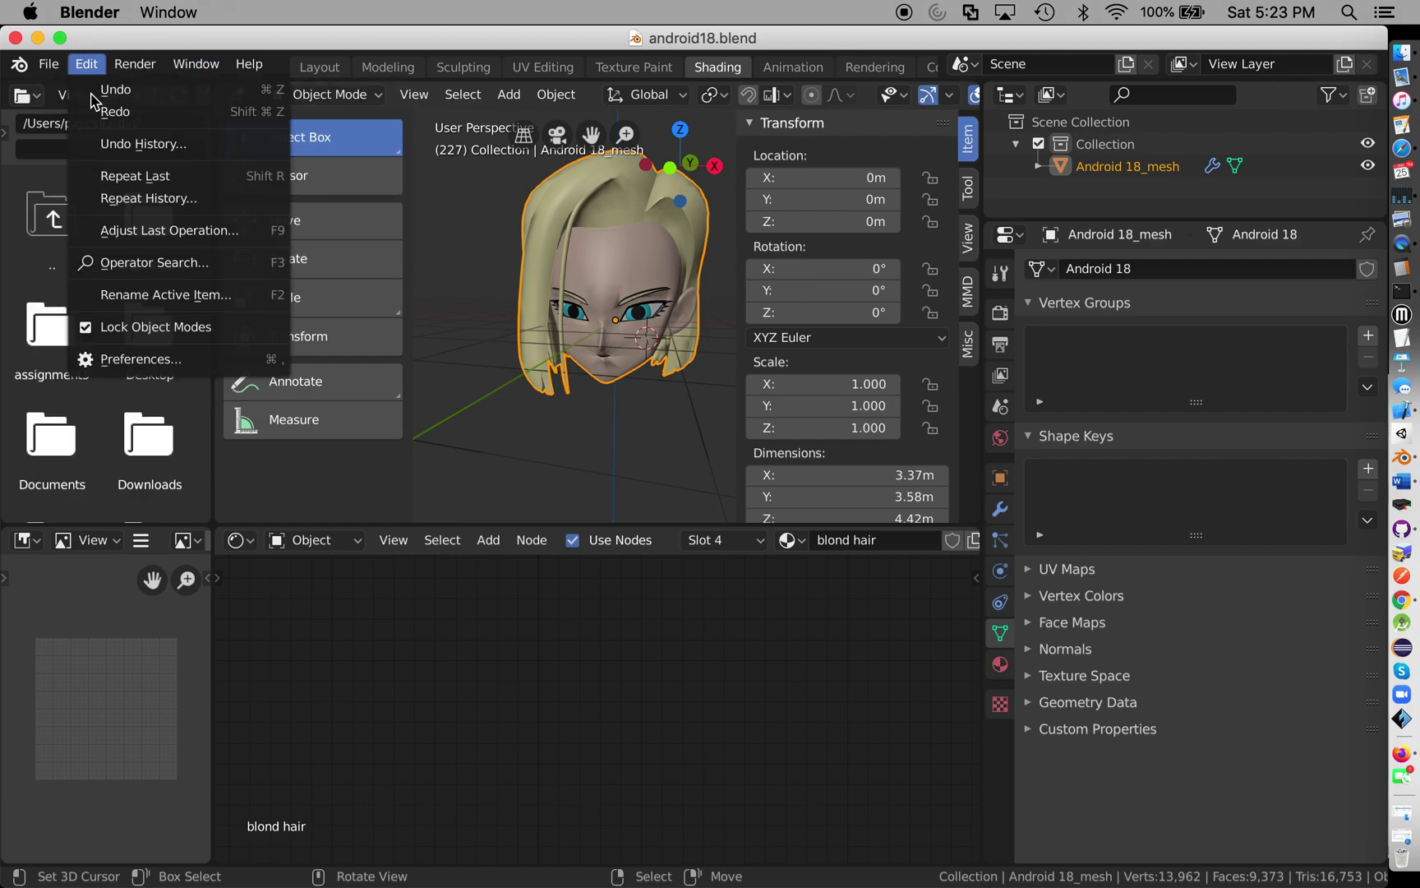
left_click(161, 356)
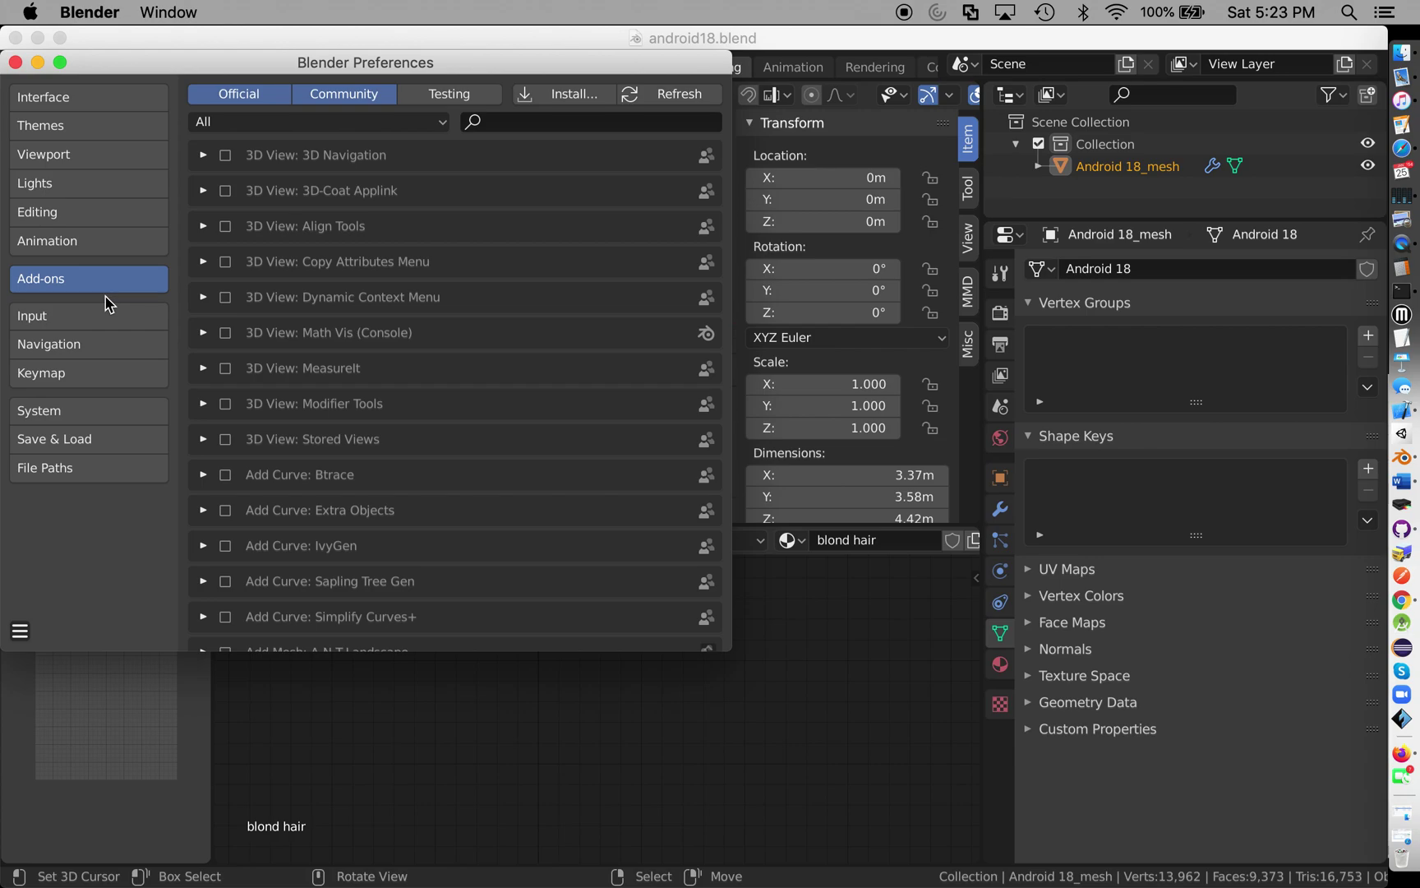
left_click(578, 93)
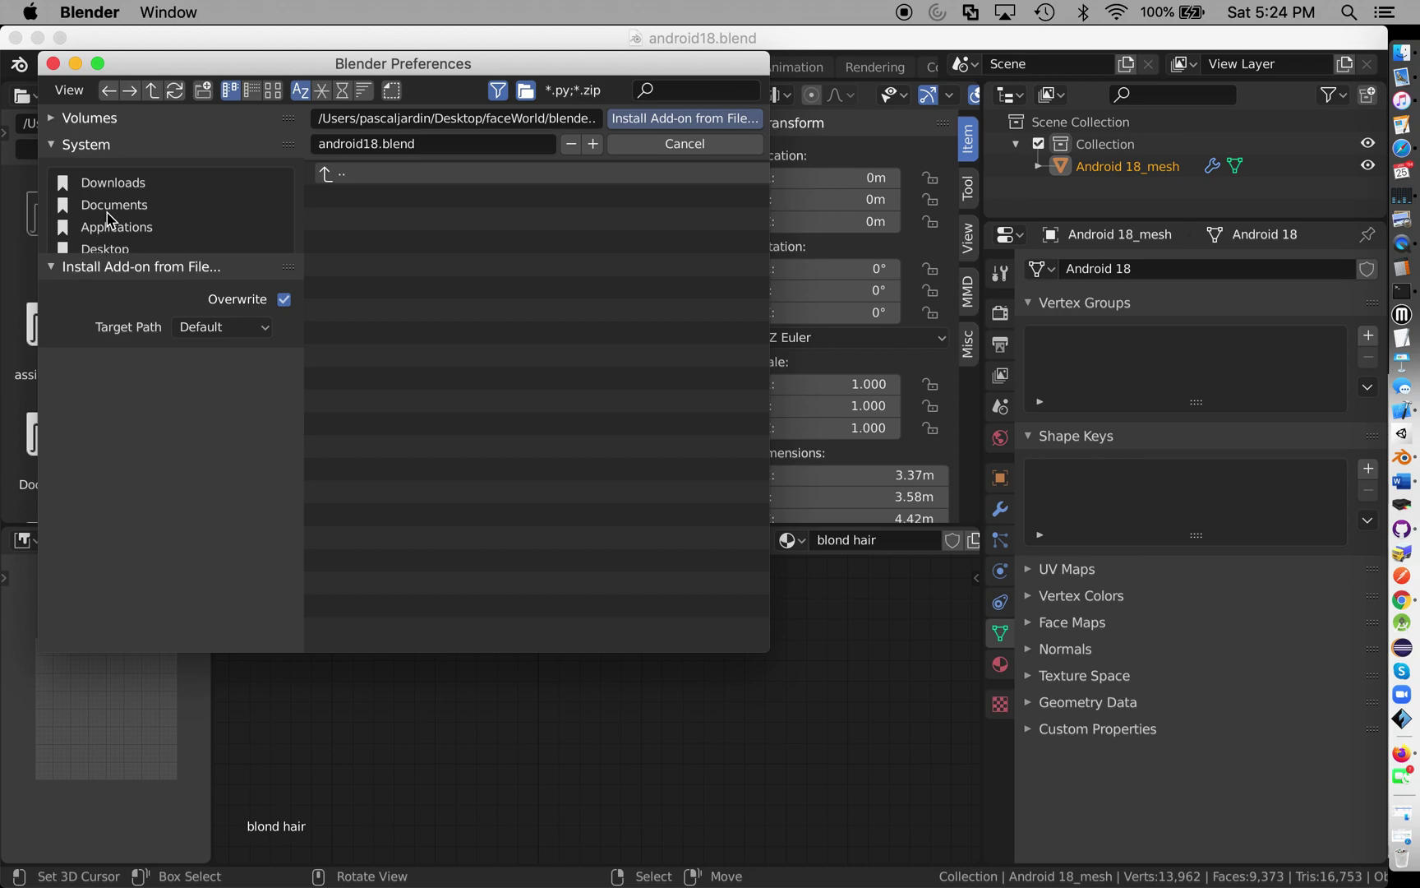
left_click(141, 187)
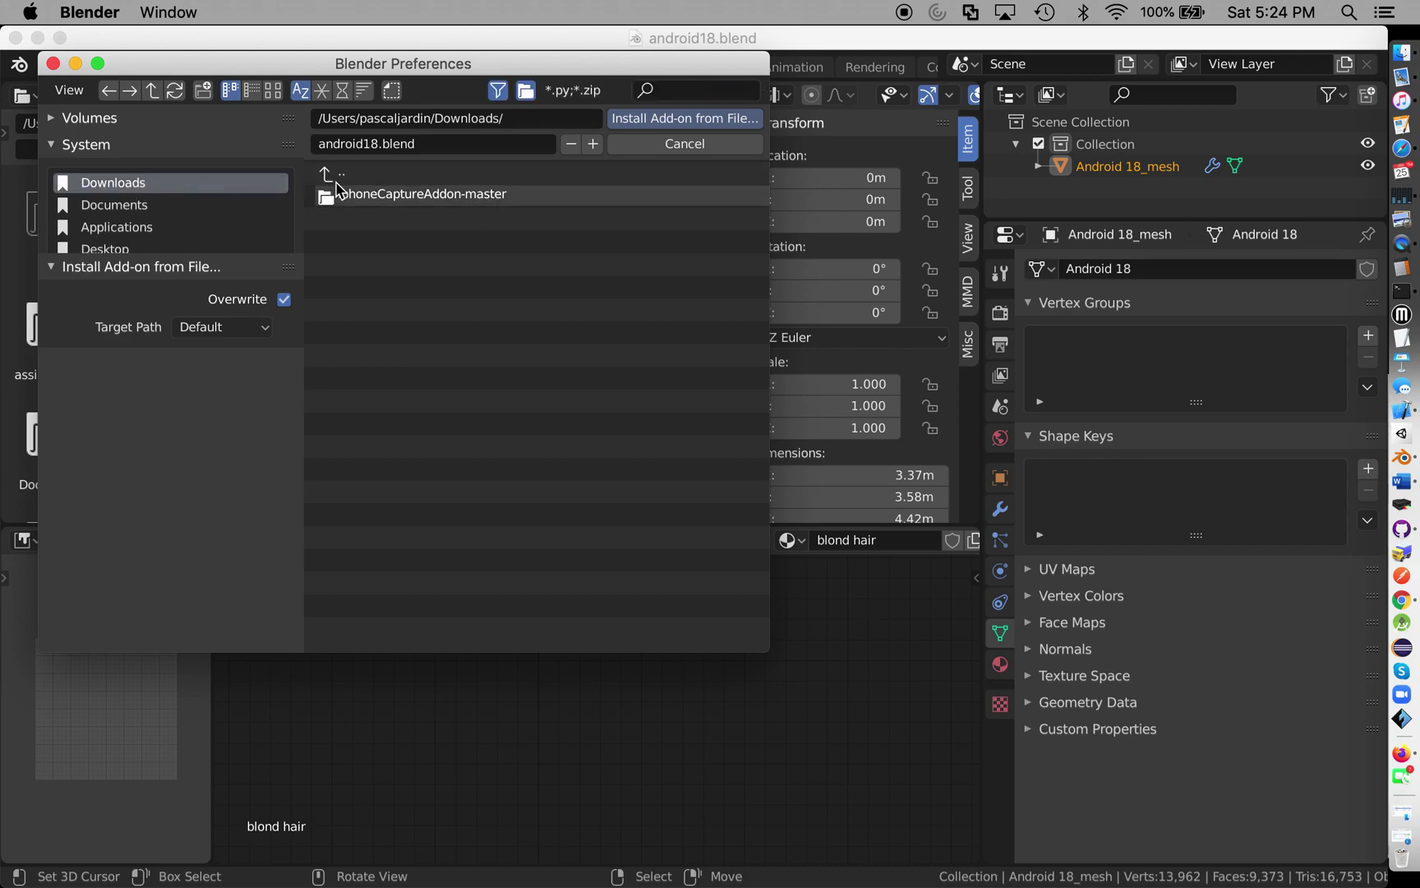
double_click(344, 192)
double_click(417, 203)
left_click(412, 197)
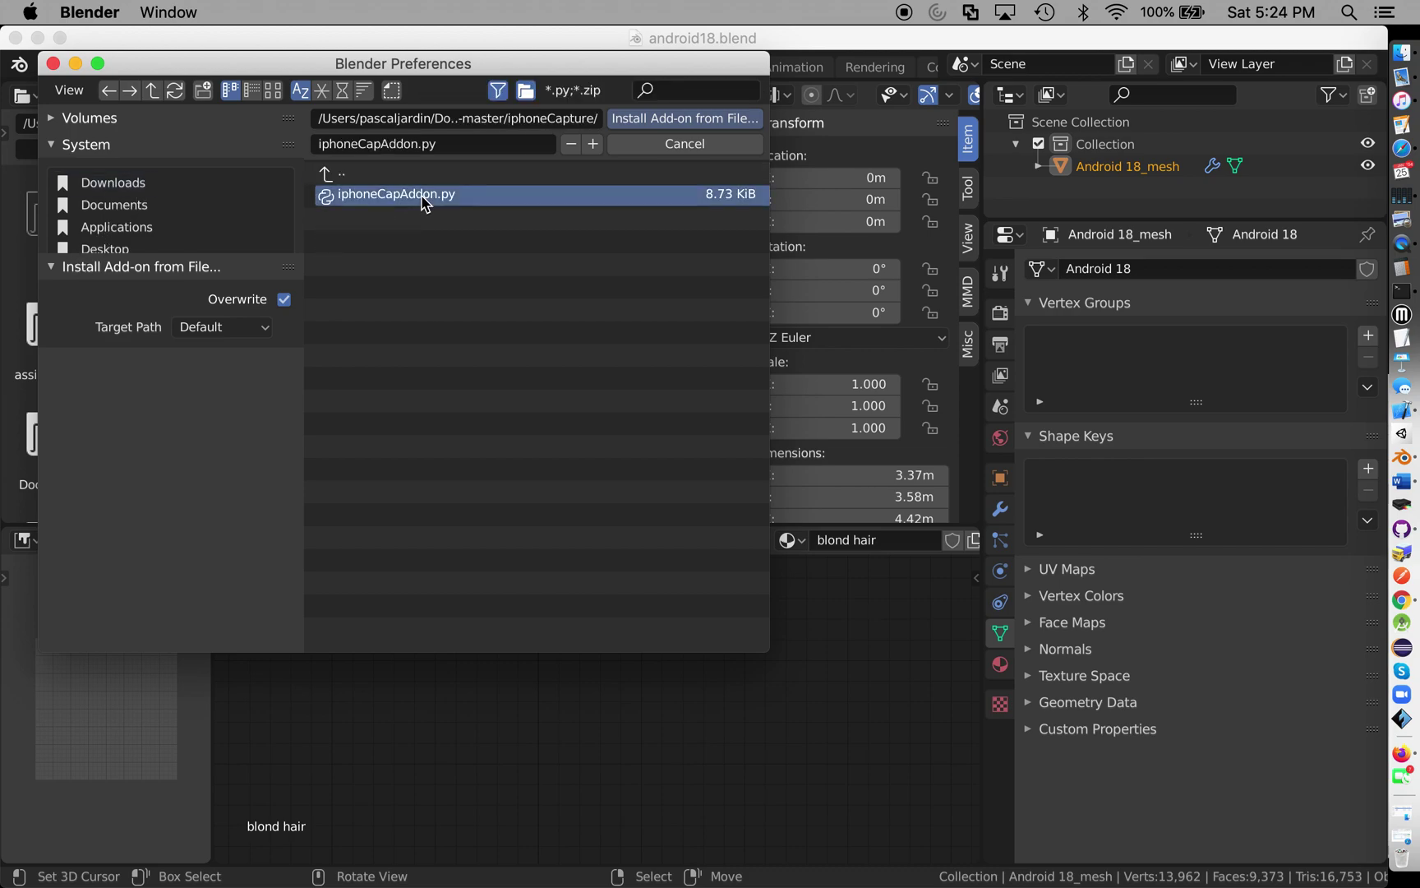
left_click(683, 120)
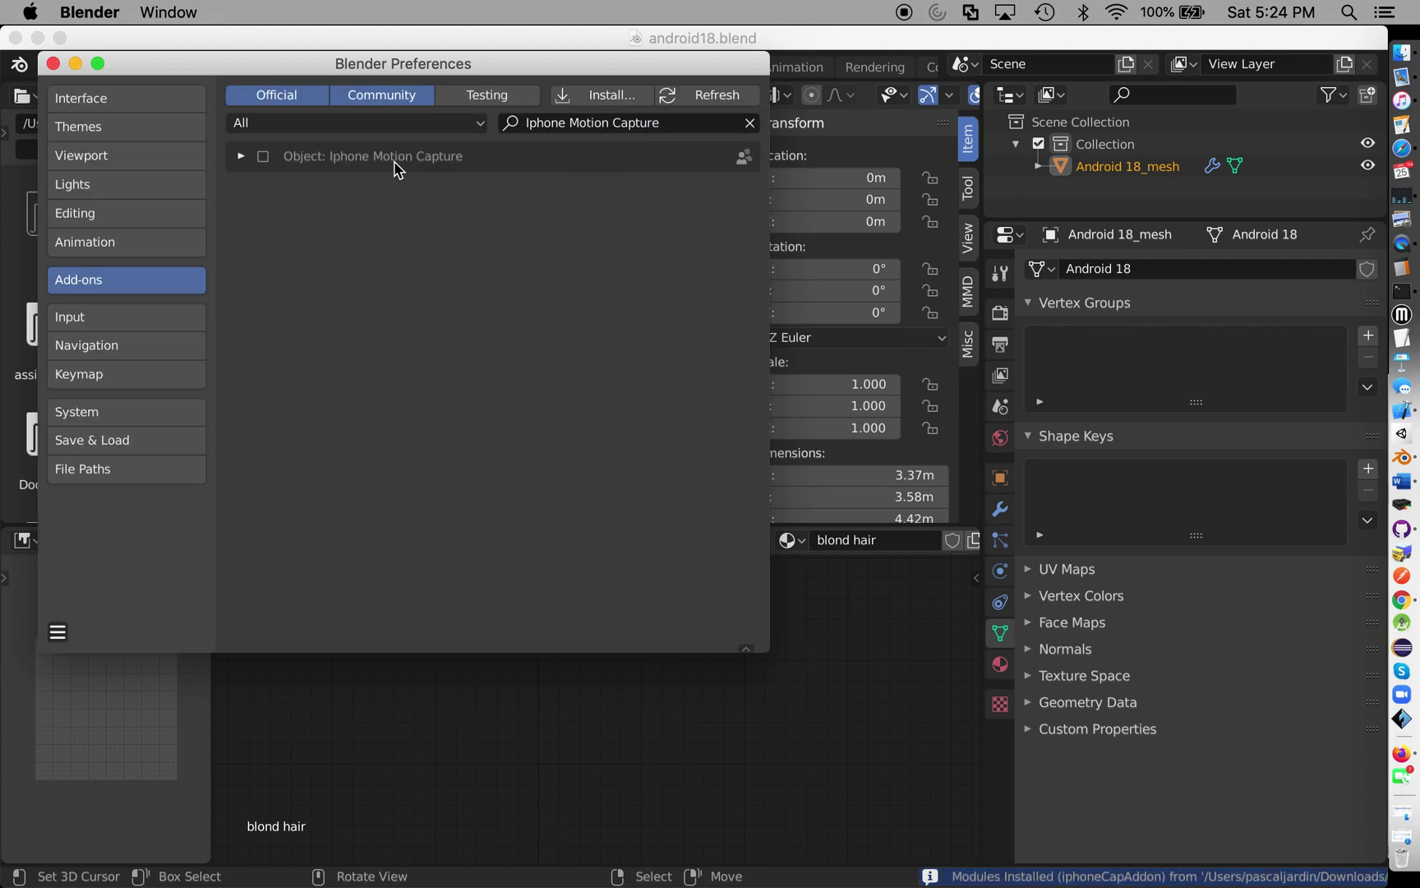
Enable the Iphone Motion Capture add-on and close Preferences.
left_click(264, 158)
left_click(243, 160)
left_click(243, 158)
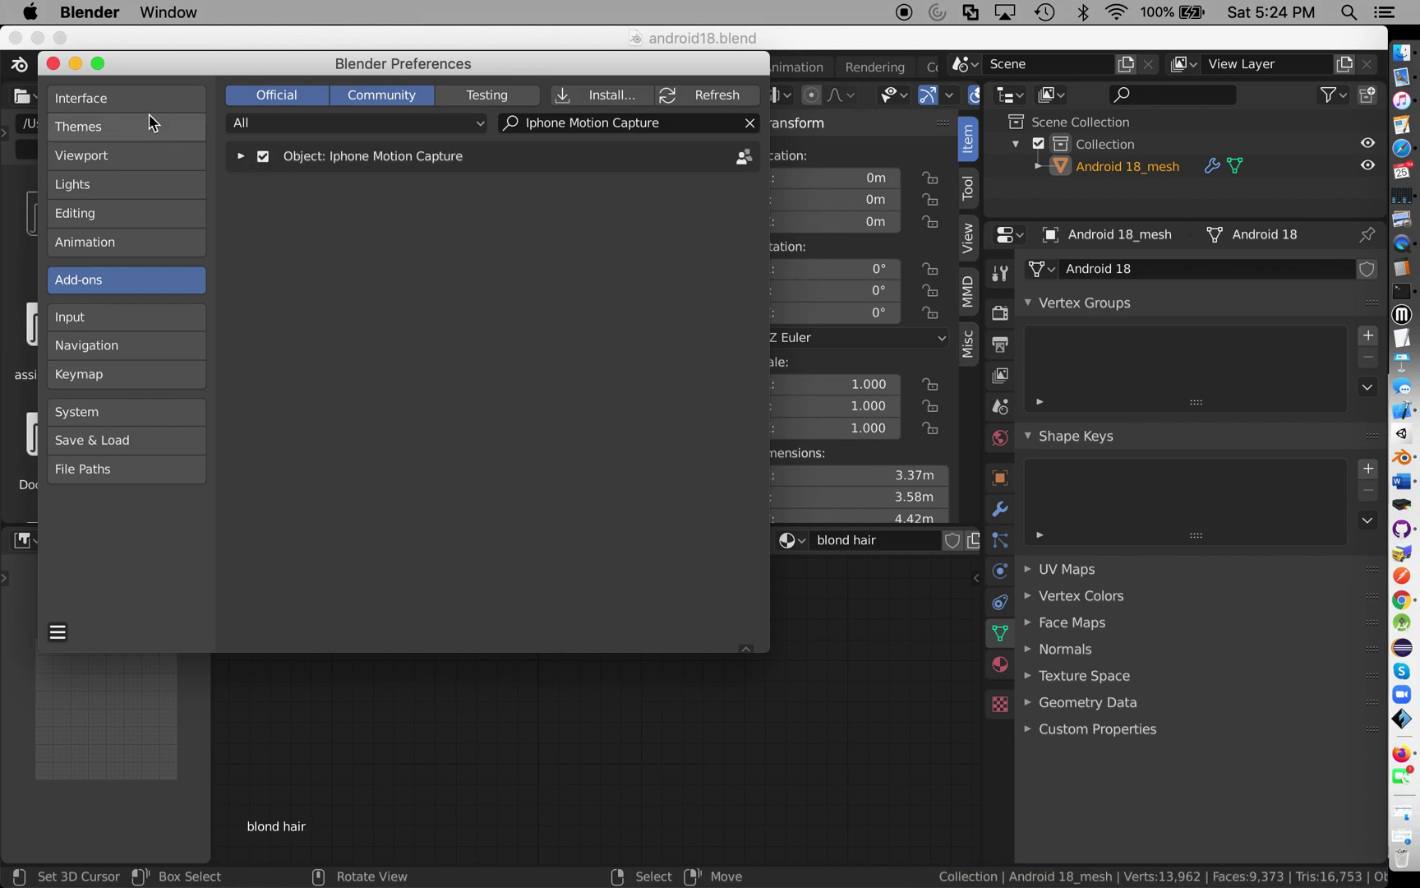
left_click(52, 64)
scroll(300, 345, "down", 7)
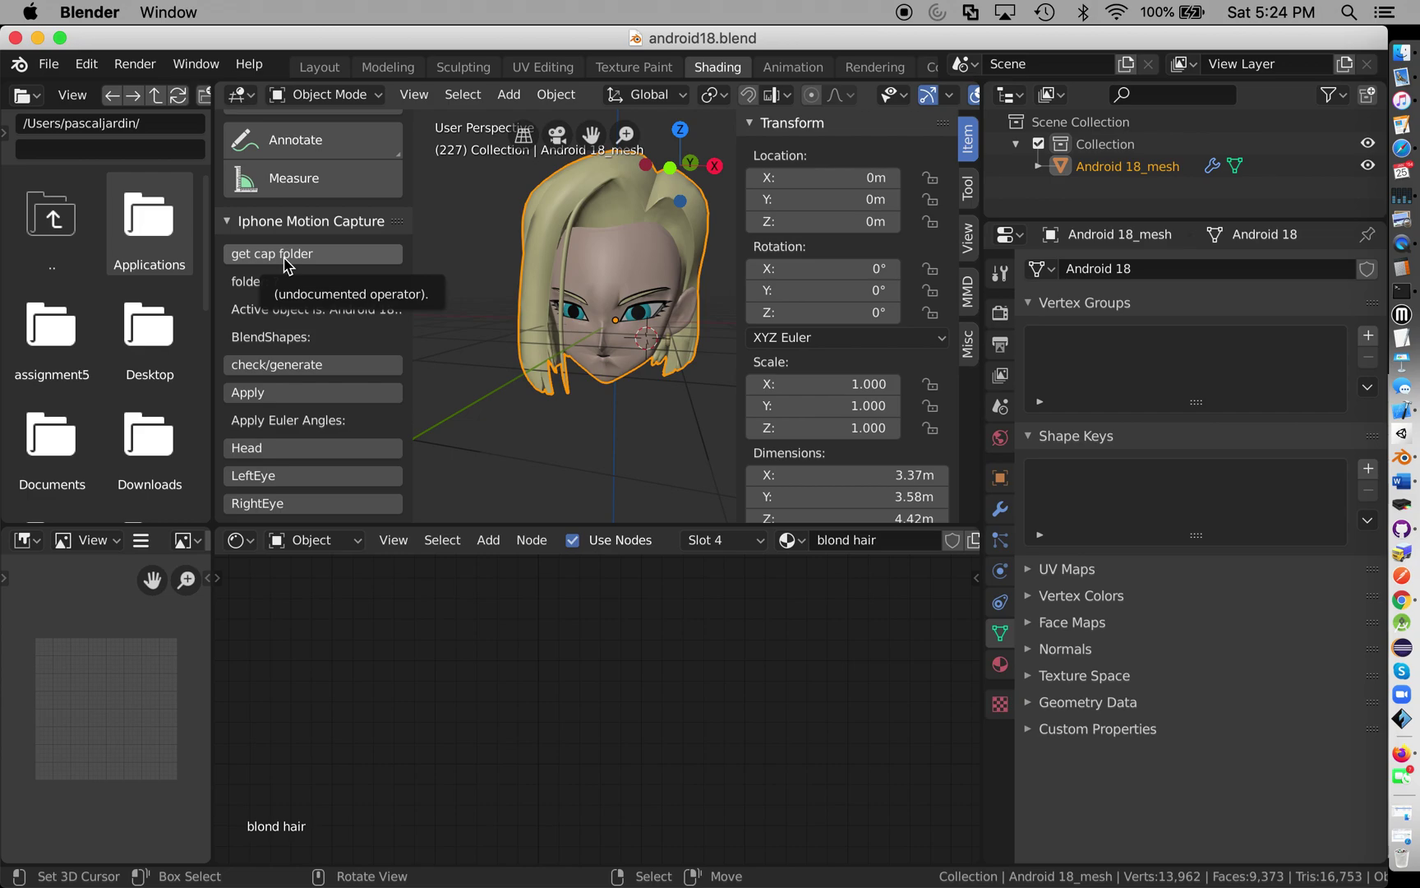
Minimize Blender and move the Finder window up near the top beside the email.
left_click(37, 37)
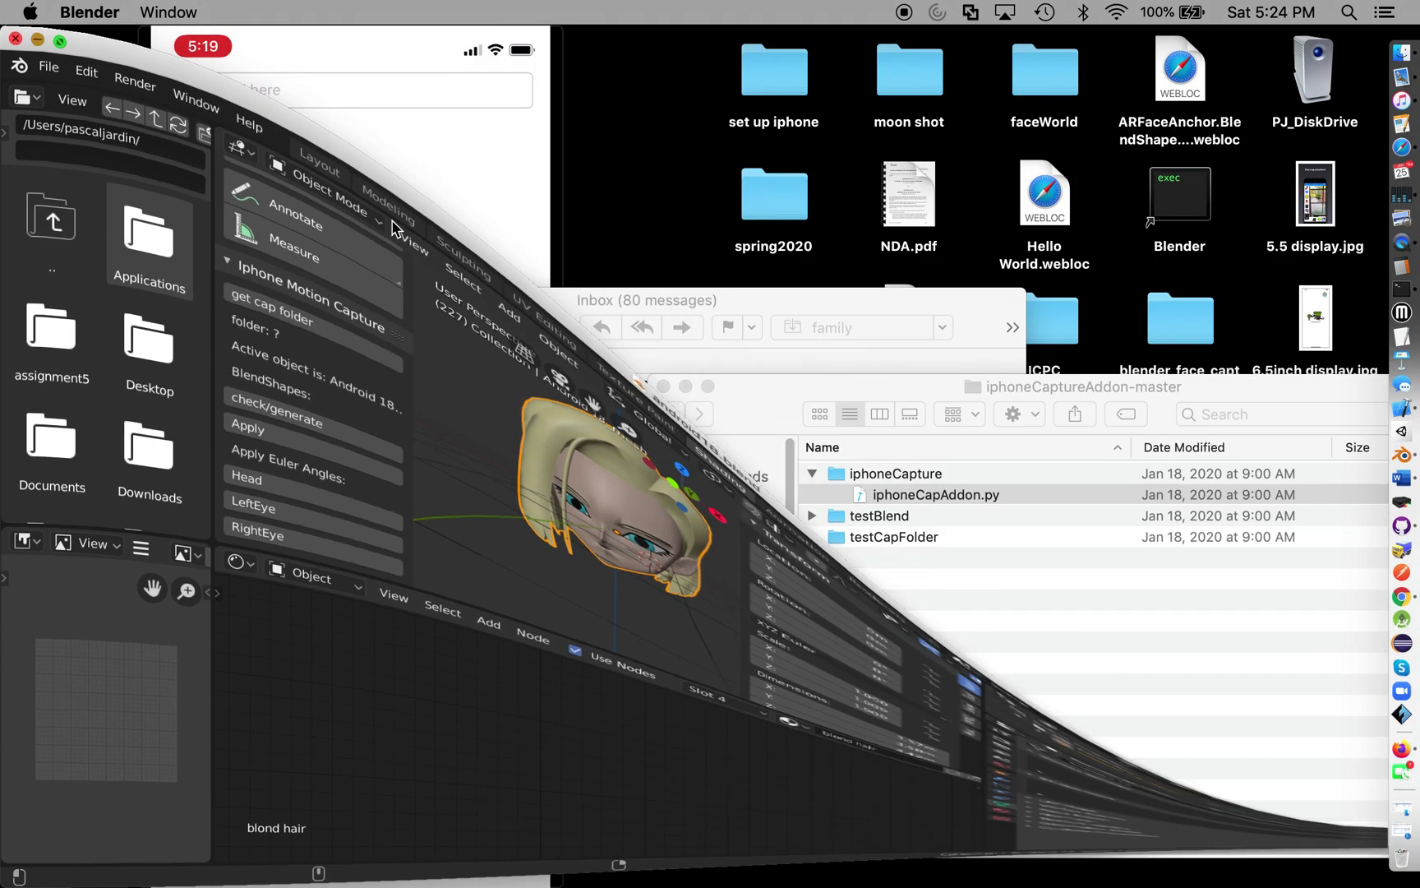
left_click(755, 406)
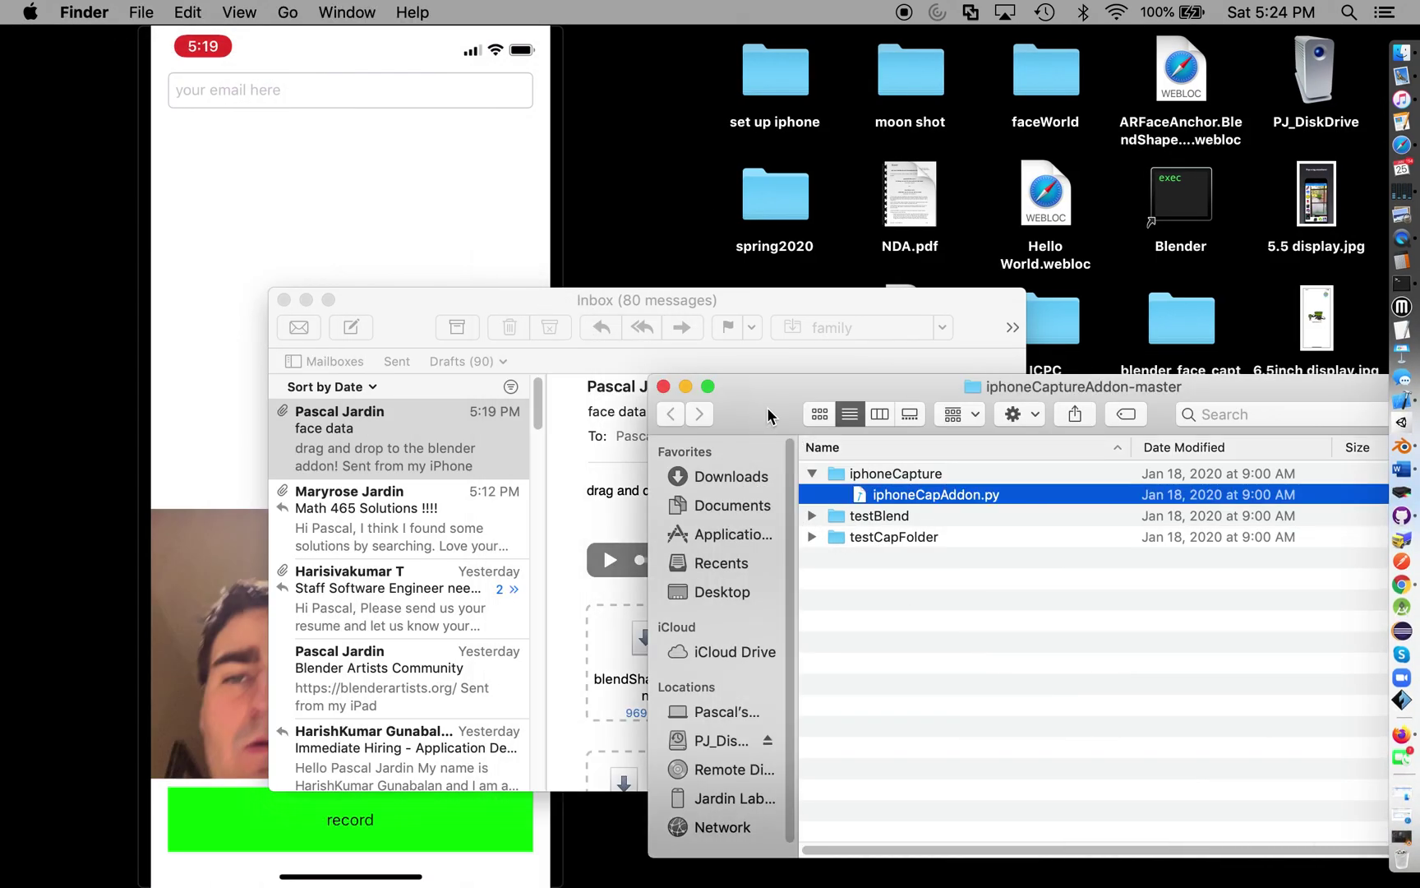
left_click_drag(755, 407, 675, 490)
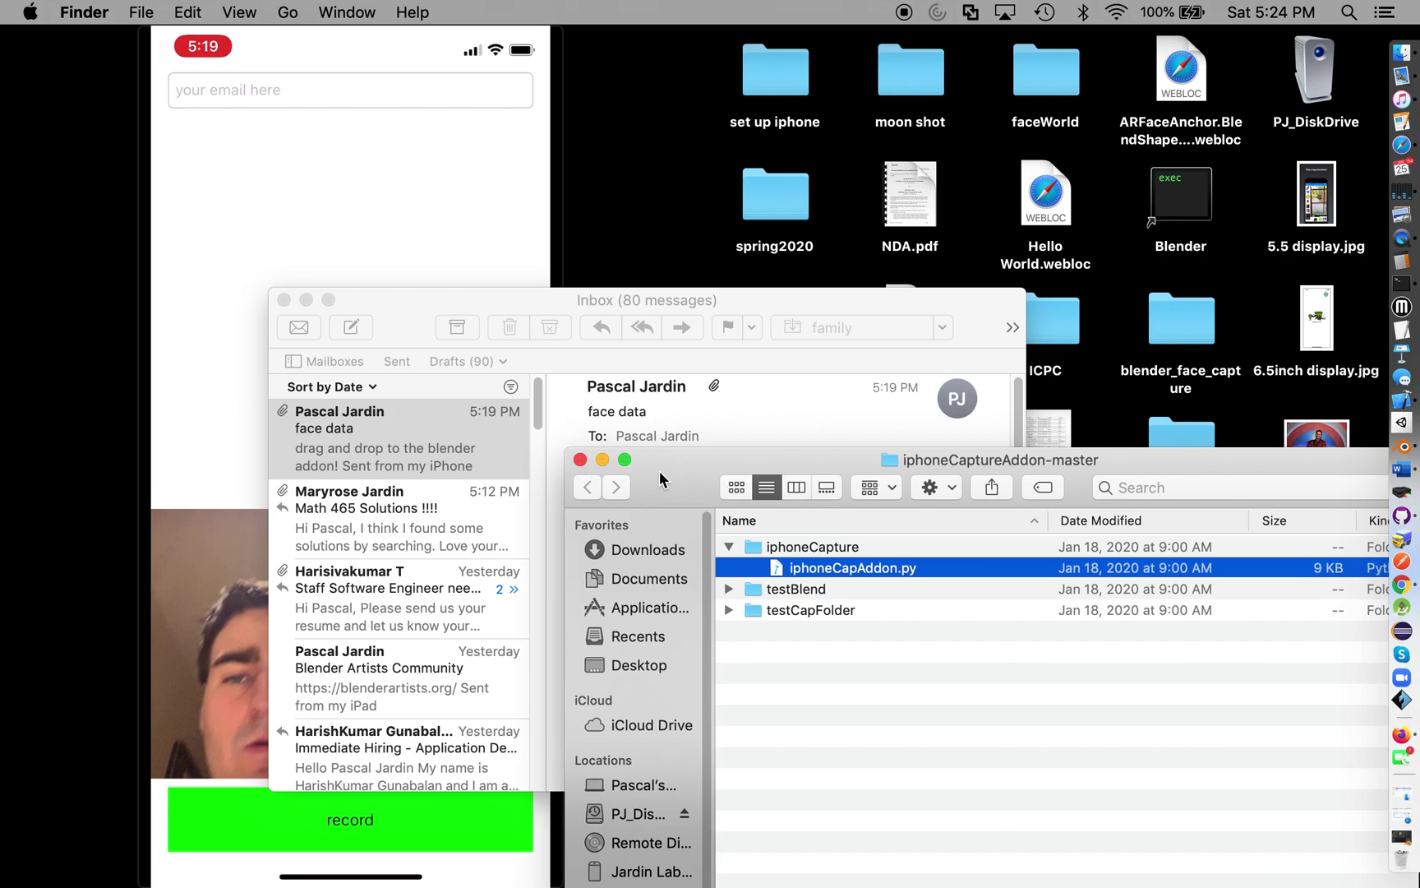
left_click_drag(659, 470, 744, 130)
Create a new folder named 'cap' in iphoneCaptureAddon-master and open it.
left_click(813, 322)
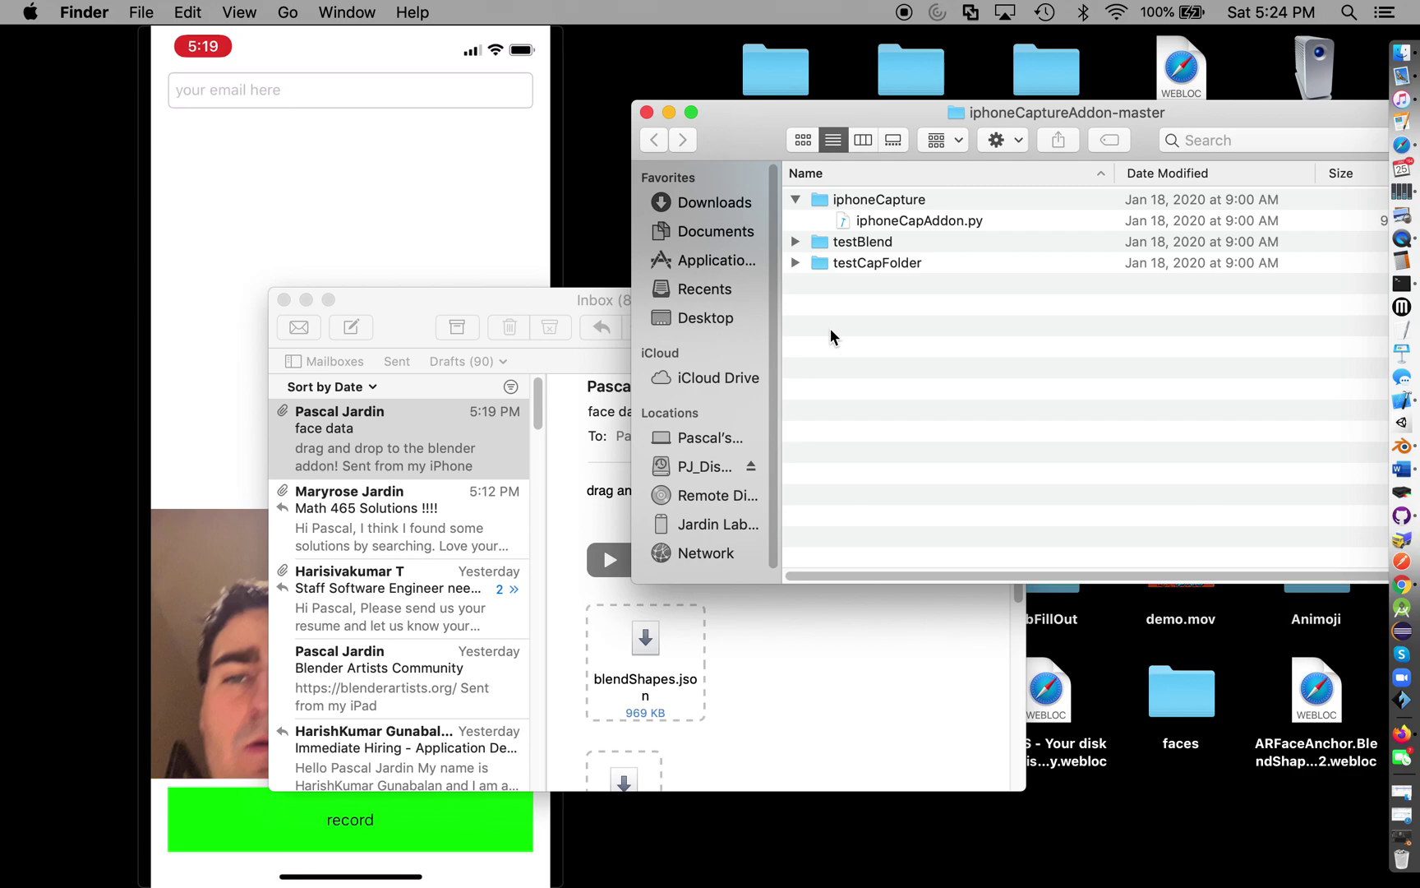
right_click(830, 329)
left_click(832, 333)
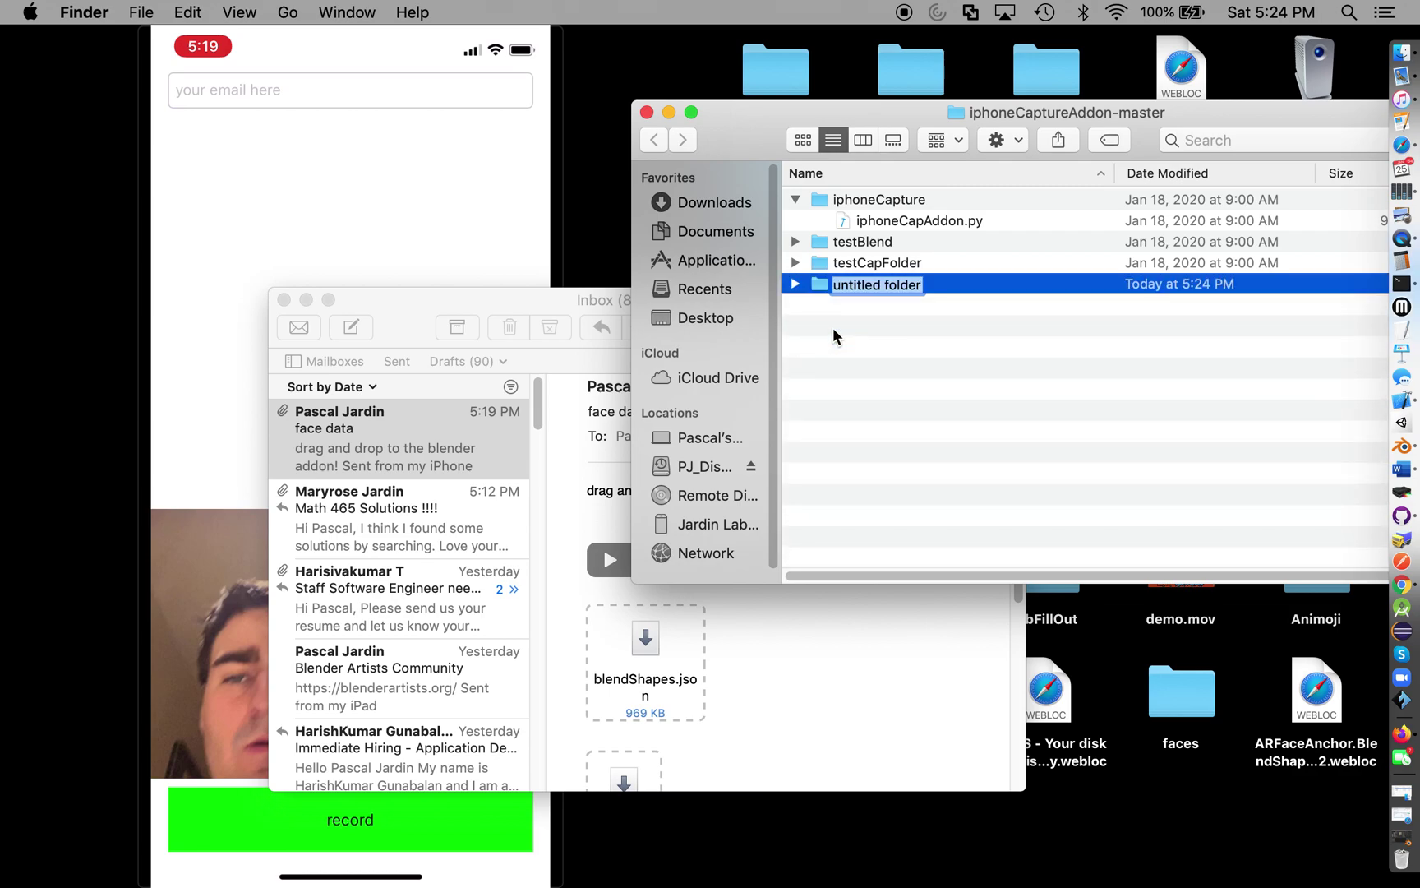
type("cap")
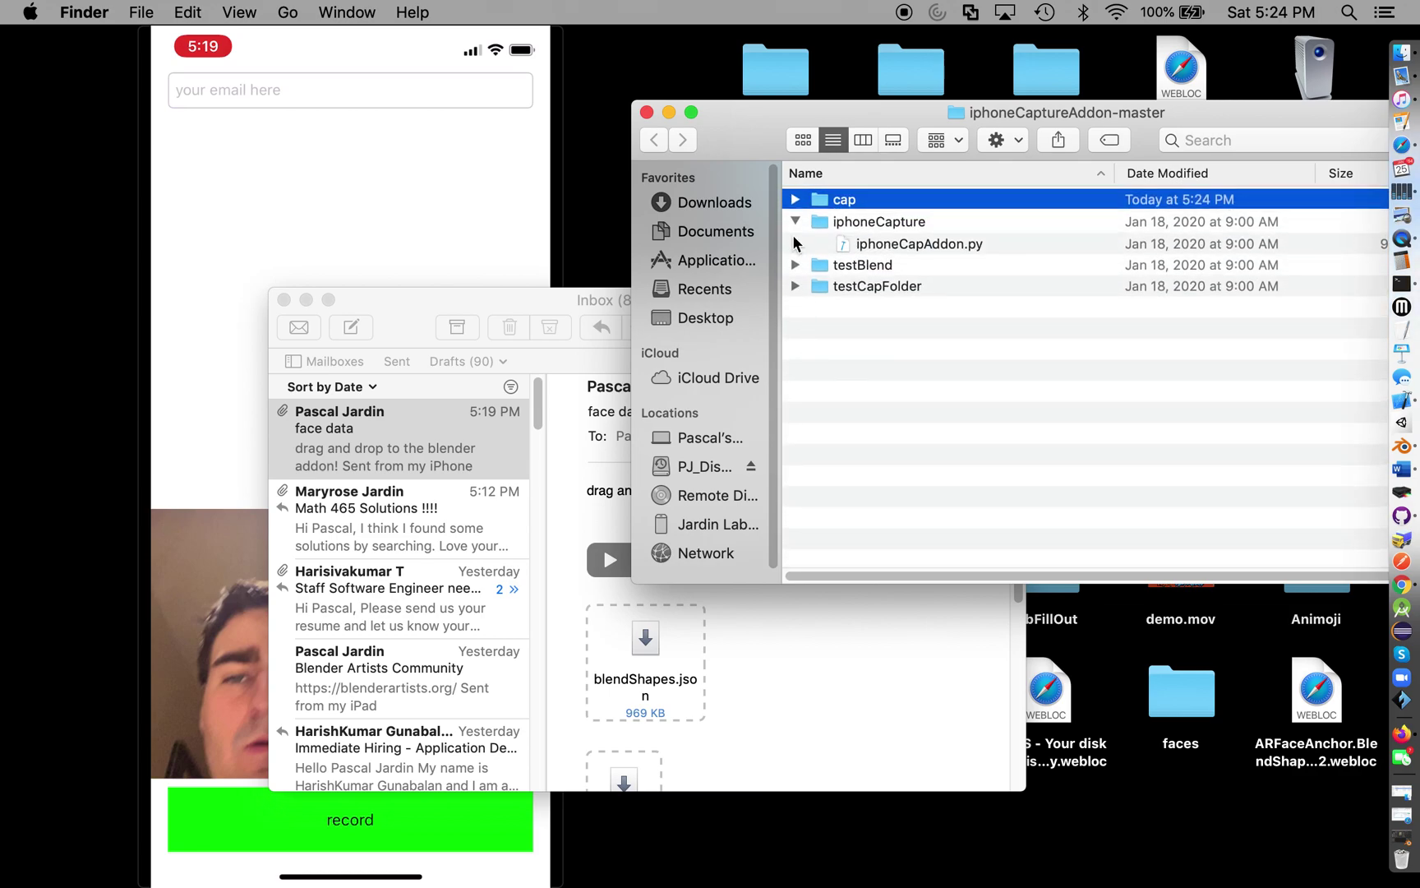
double_click(838, 200)
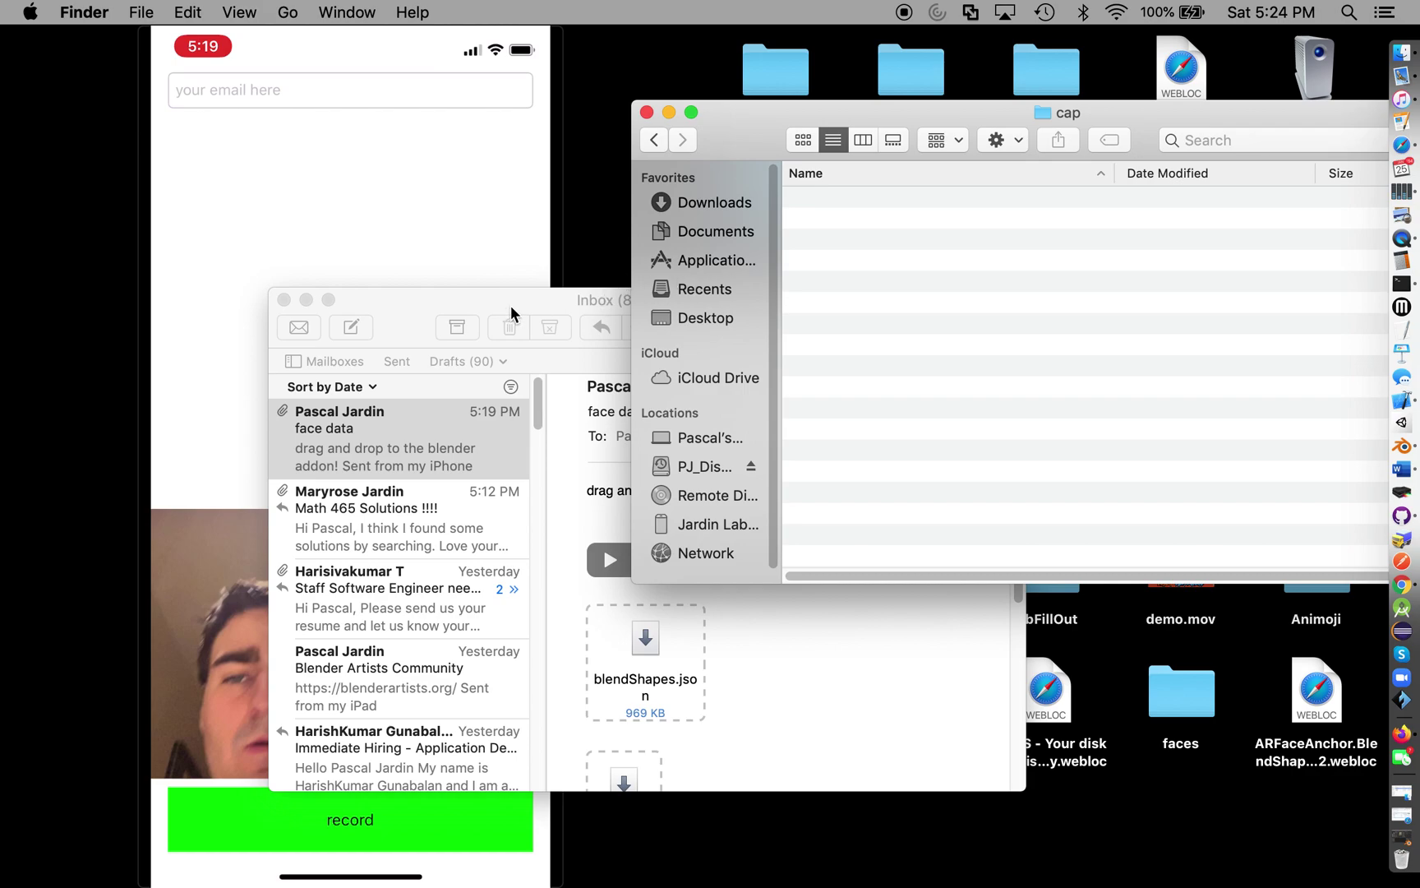
left_click_drag(510, 305, 390, 302)
scroll(526, 461, "down", 3)
scroll(531, 526, "down", 8)
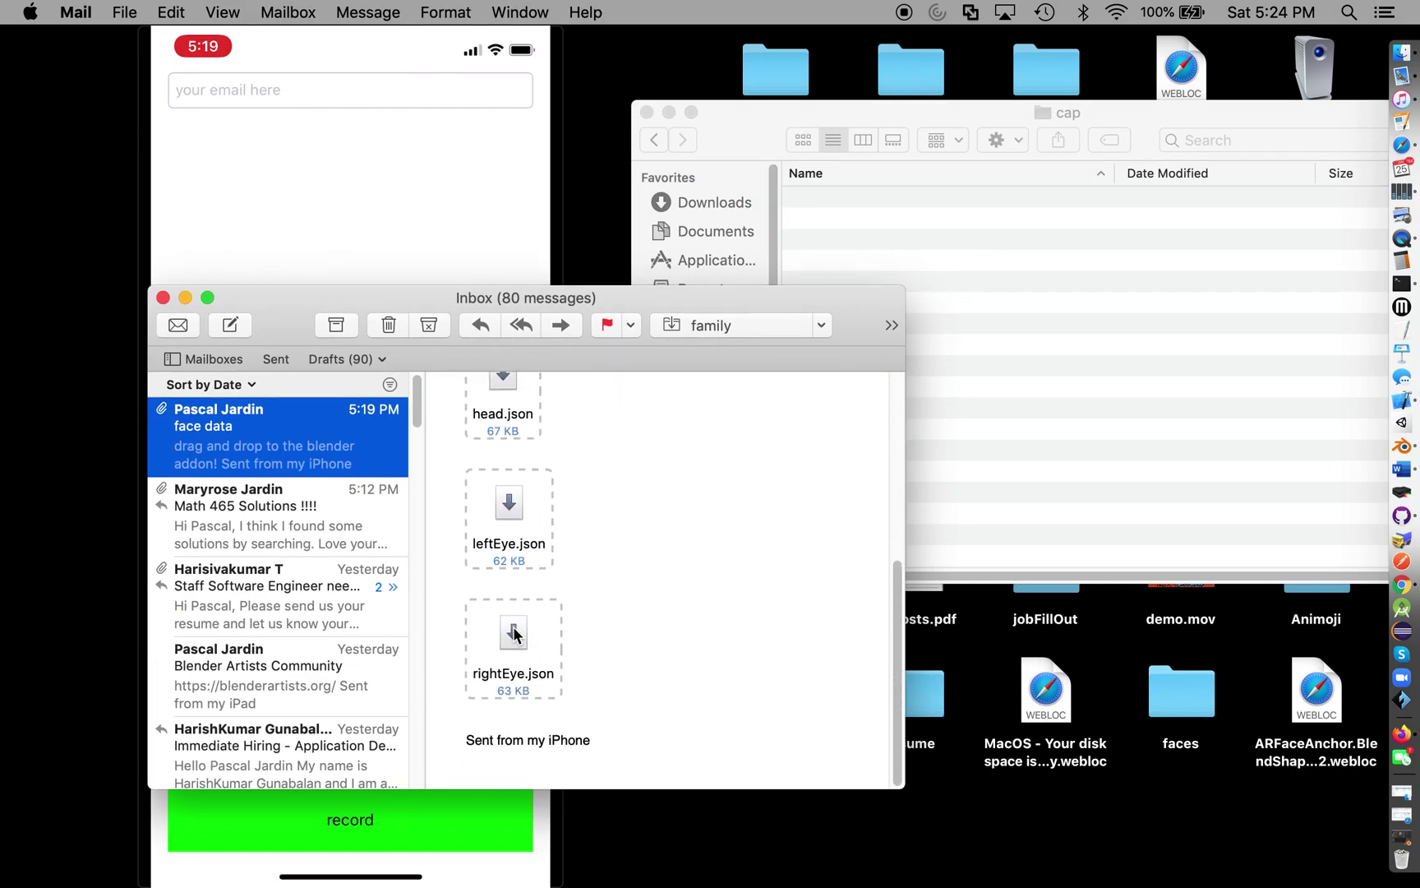
Drag the JSON attachments (rightEye, leftEye, head, blendShapes) from Mail into the cap folder.
left_click_drag(513, 630, 1089, 485)
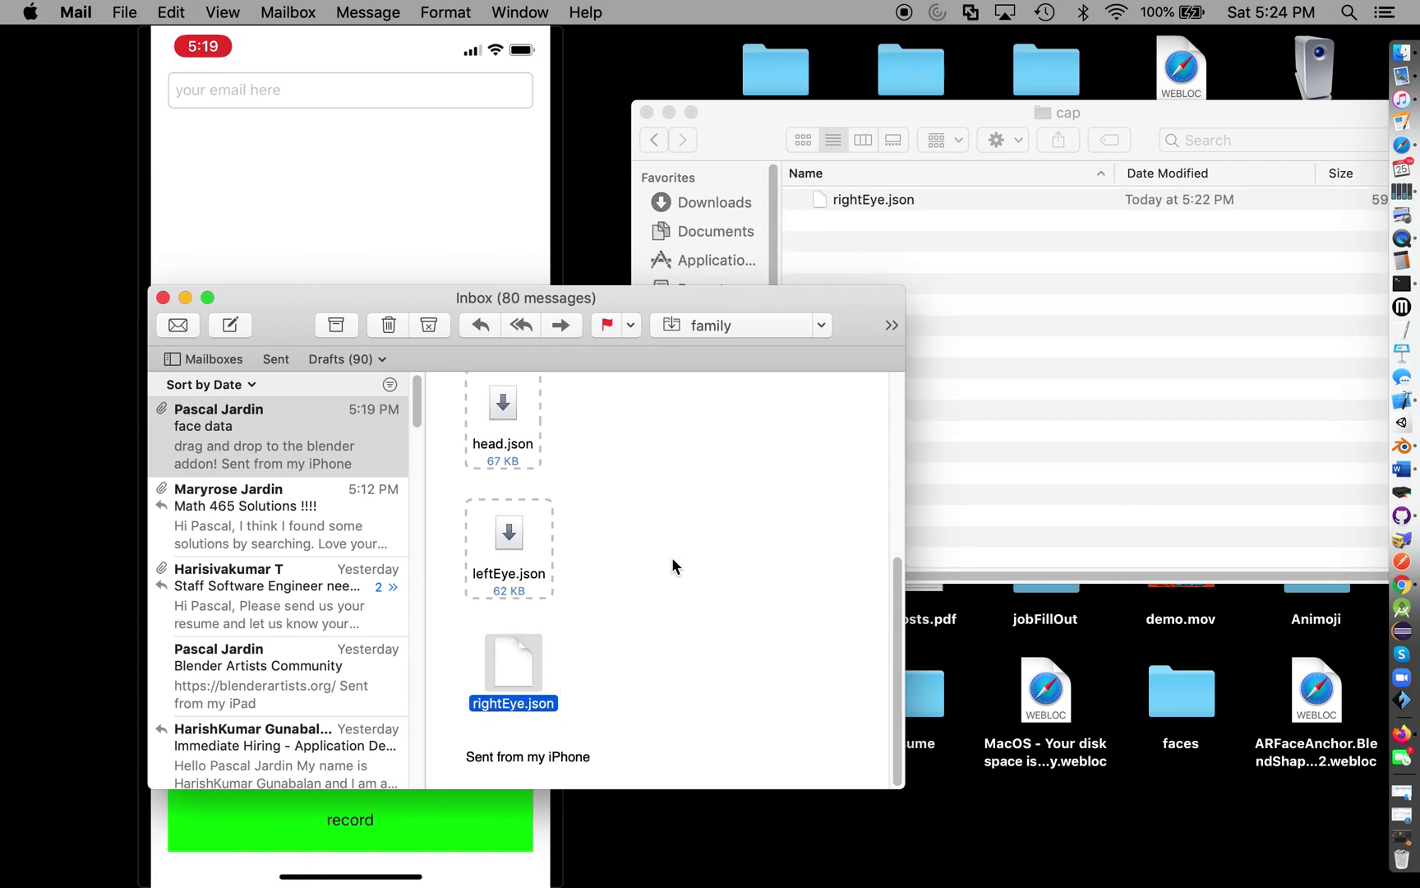
left_click_drag(513, 539, 1093, 437)
left_click_drag(503, 420, 1172, 416)
scroll(764, 532, "up", 3)
left_click_drag(520, 440, 1015, 431)
Save Mail's attachments to the Downloads folder.
scroll(770, 477, "up", 5)
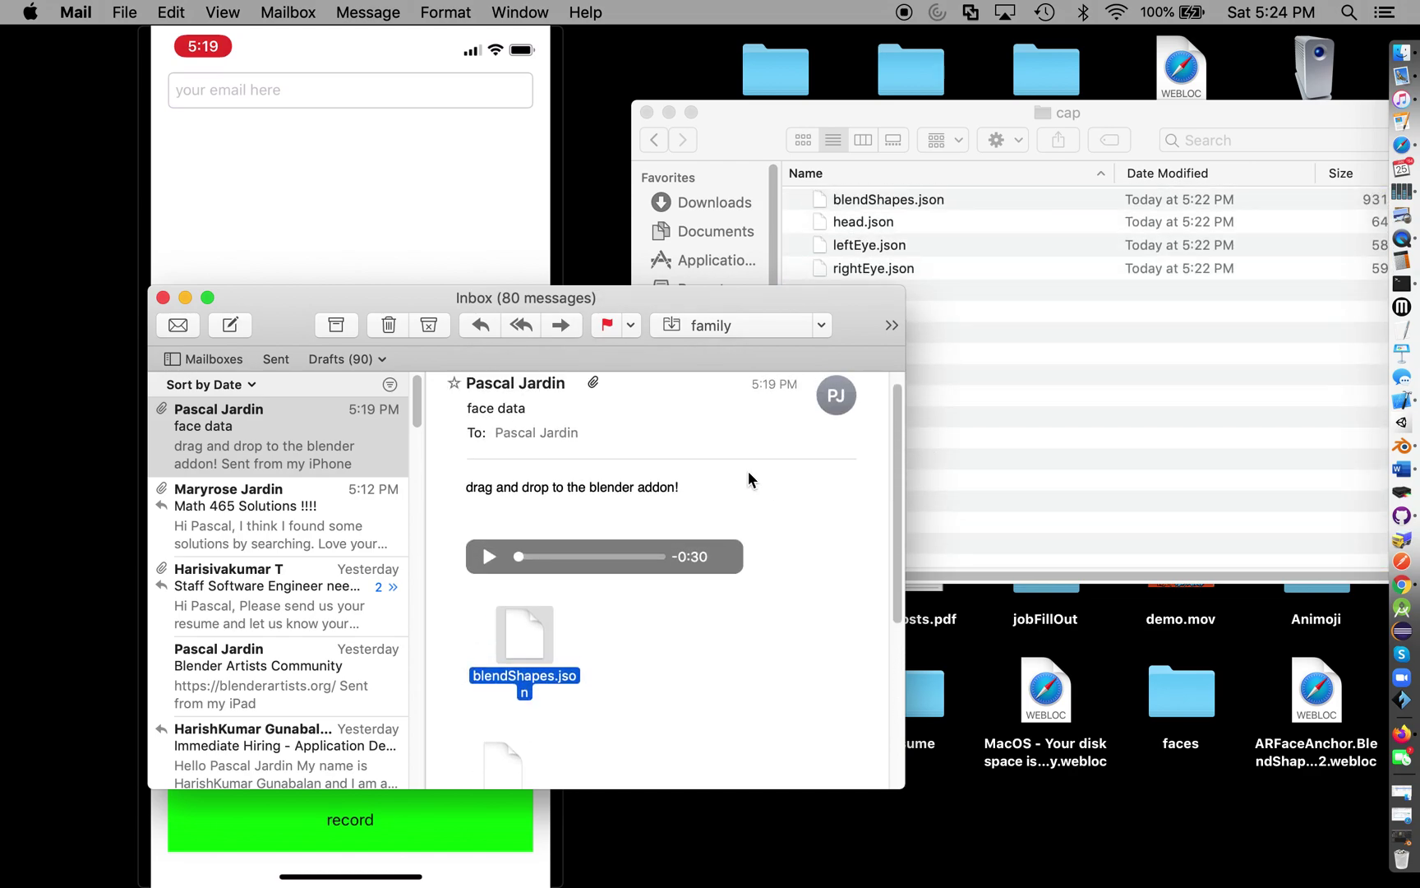
right_click(690, 547)
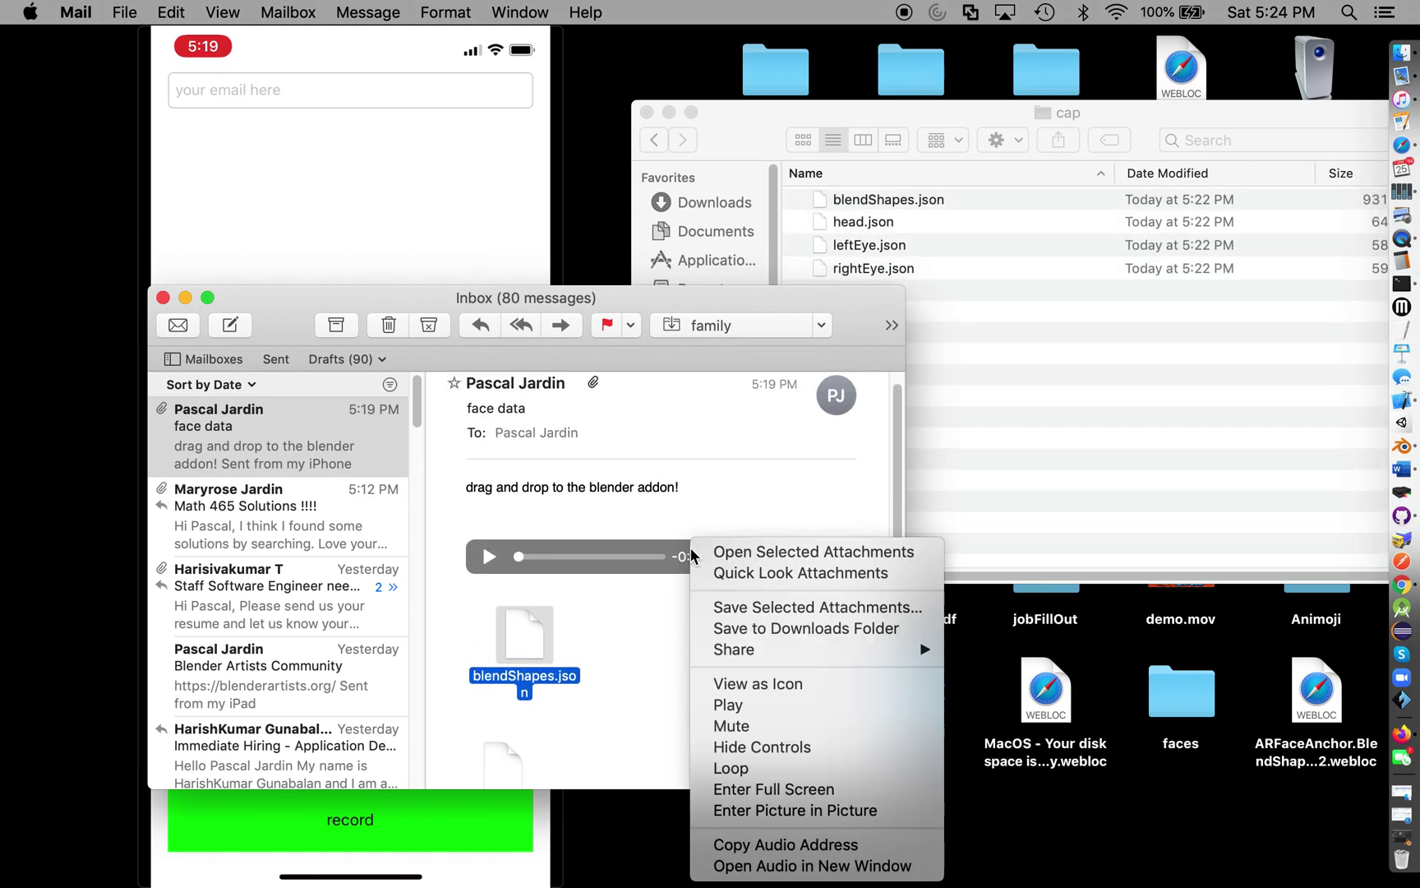
left_click(725, 629)
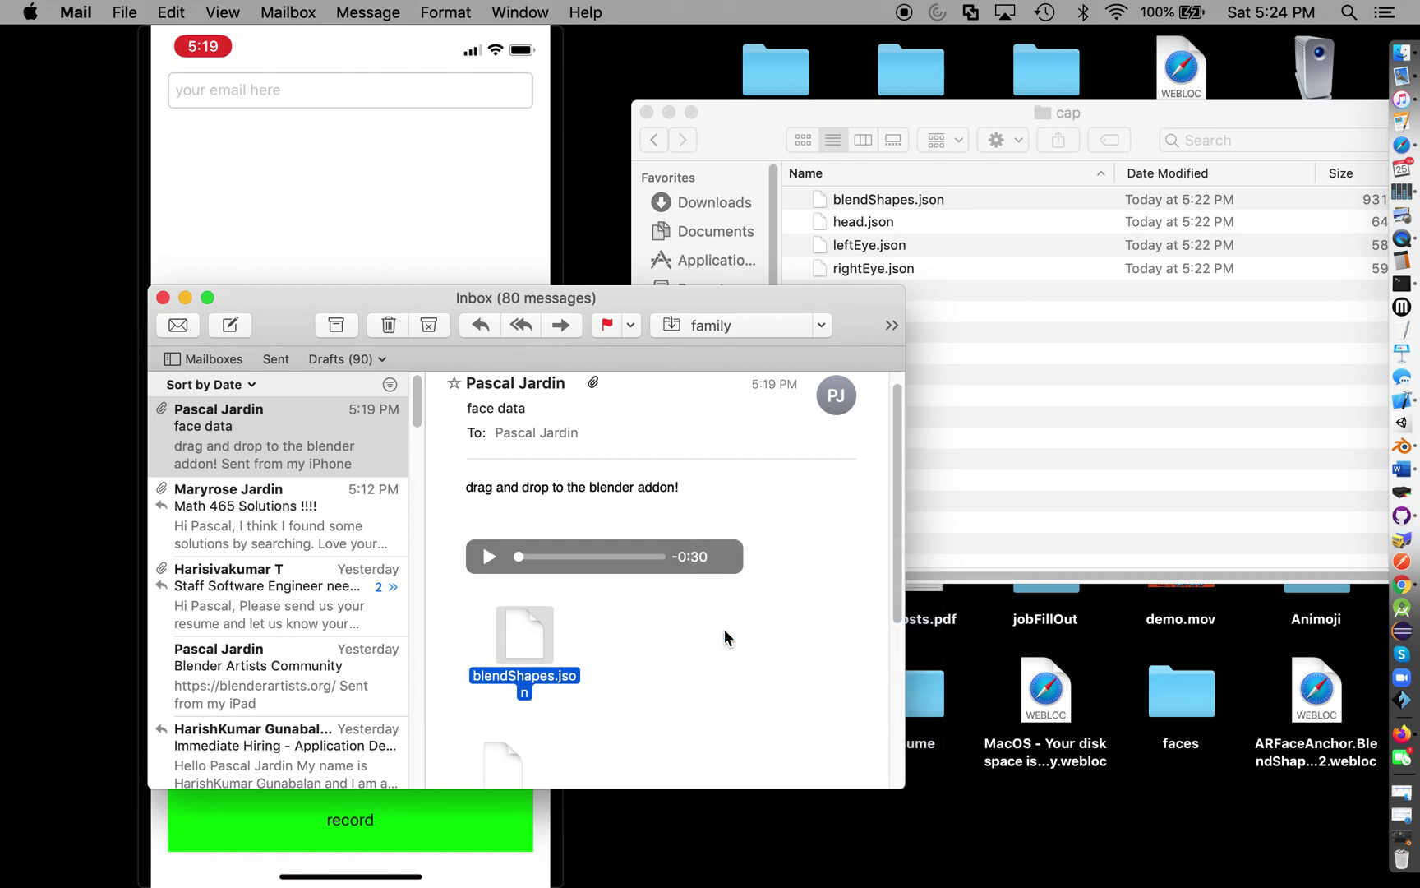
left_click(695, 199)
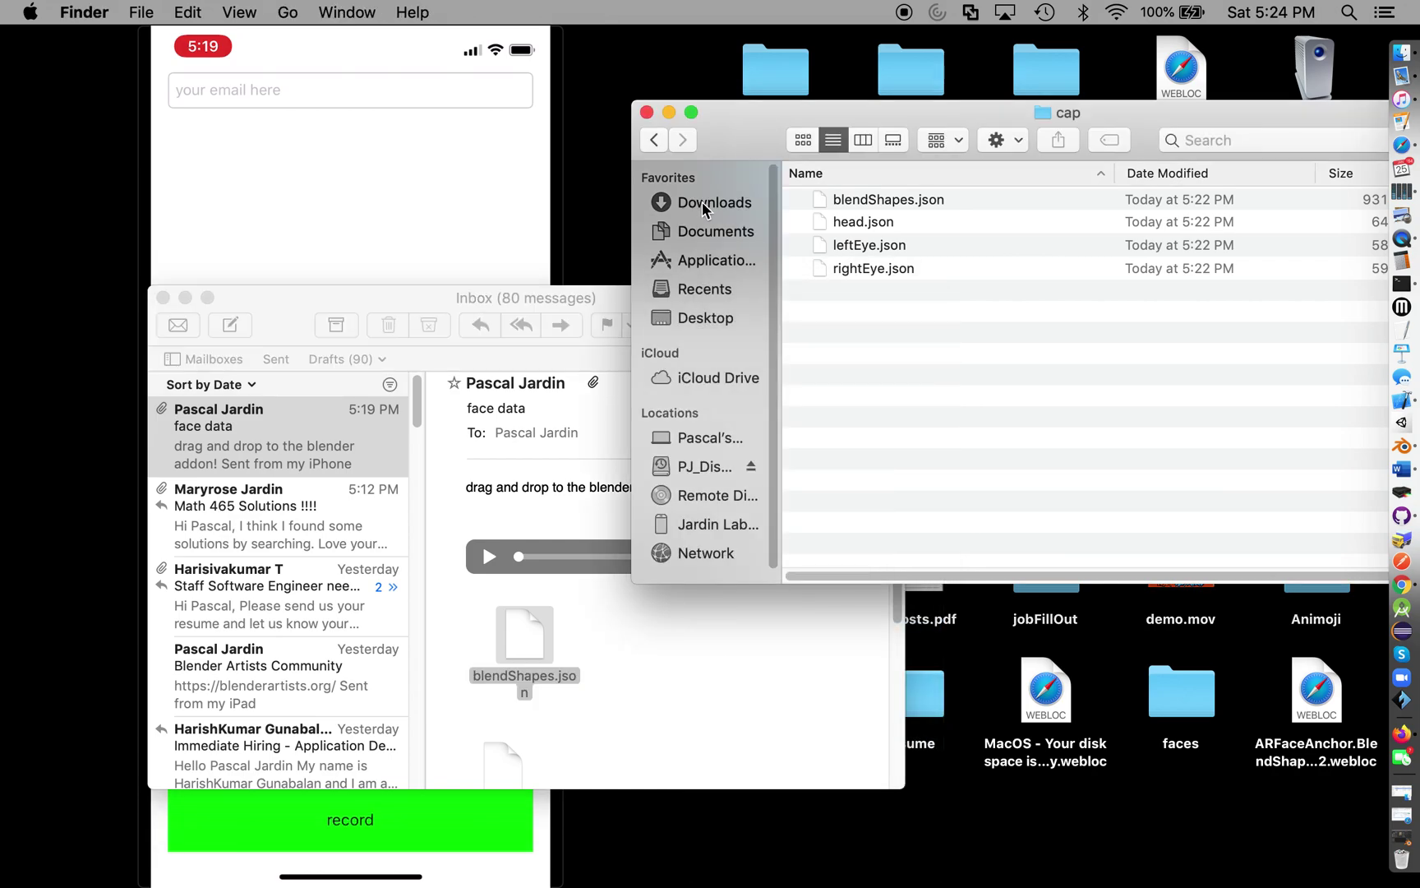
right_click(695, 199)
left_click(830, 179)
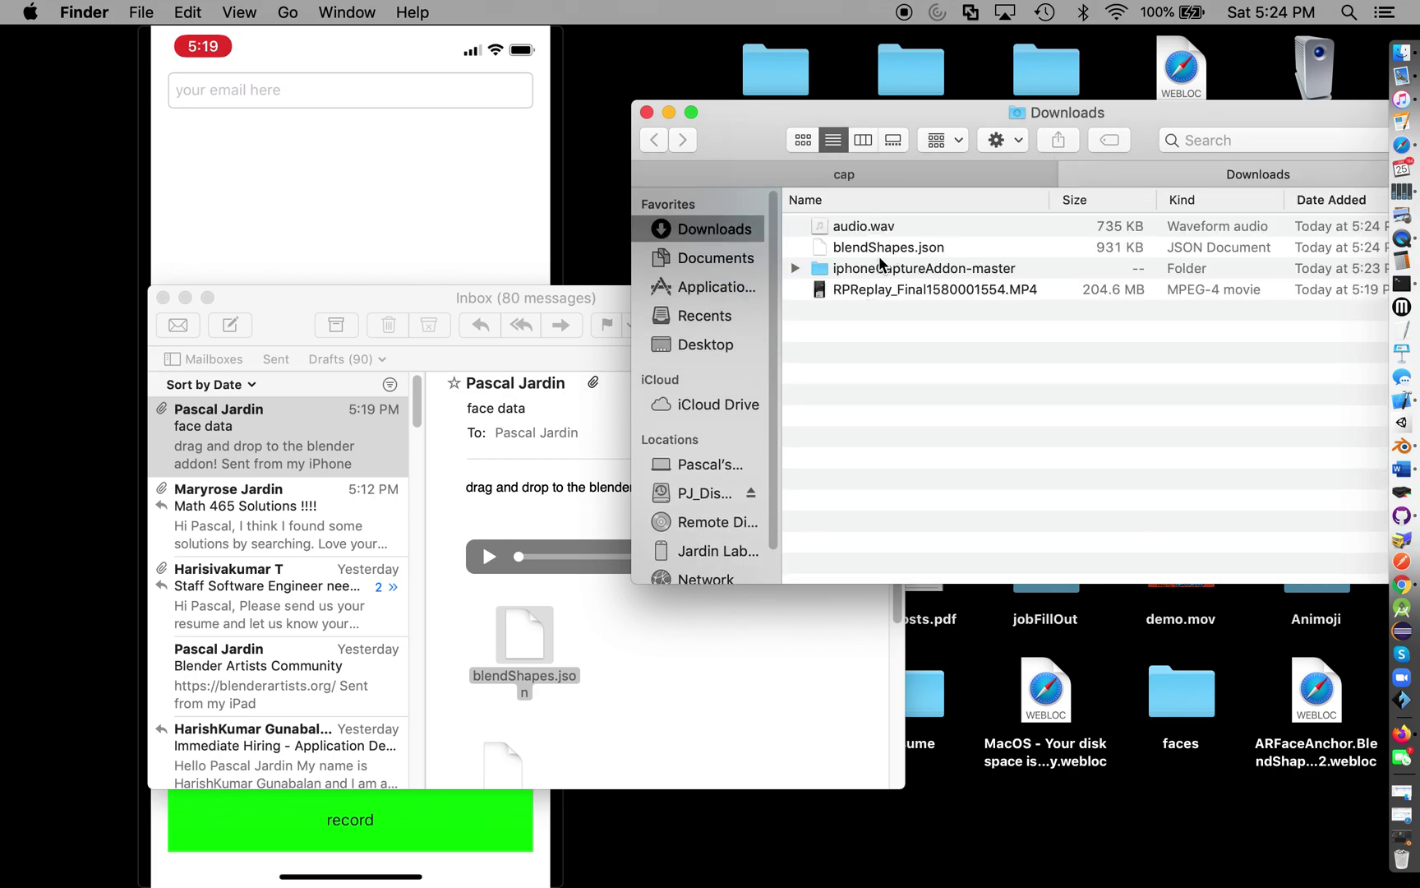
Move audio.wav from Downloads into cap and rearrange the Finder and Mail windows.
left_click_drag(875, 226, 850, 176)
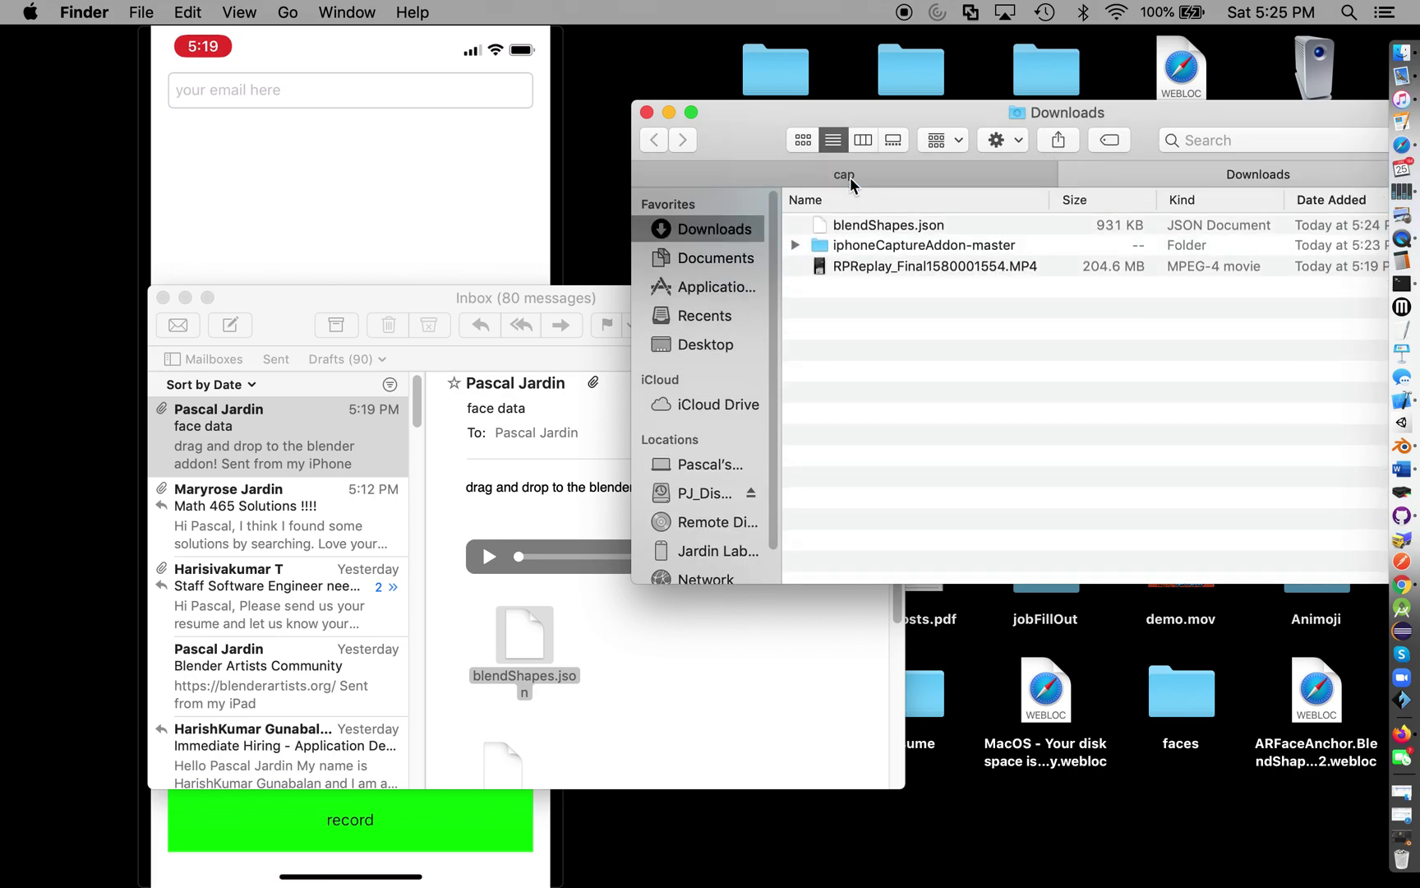
left_click(849, 177)
left_click(870, 226)
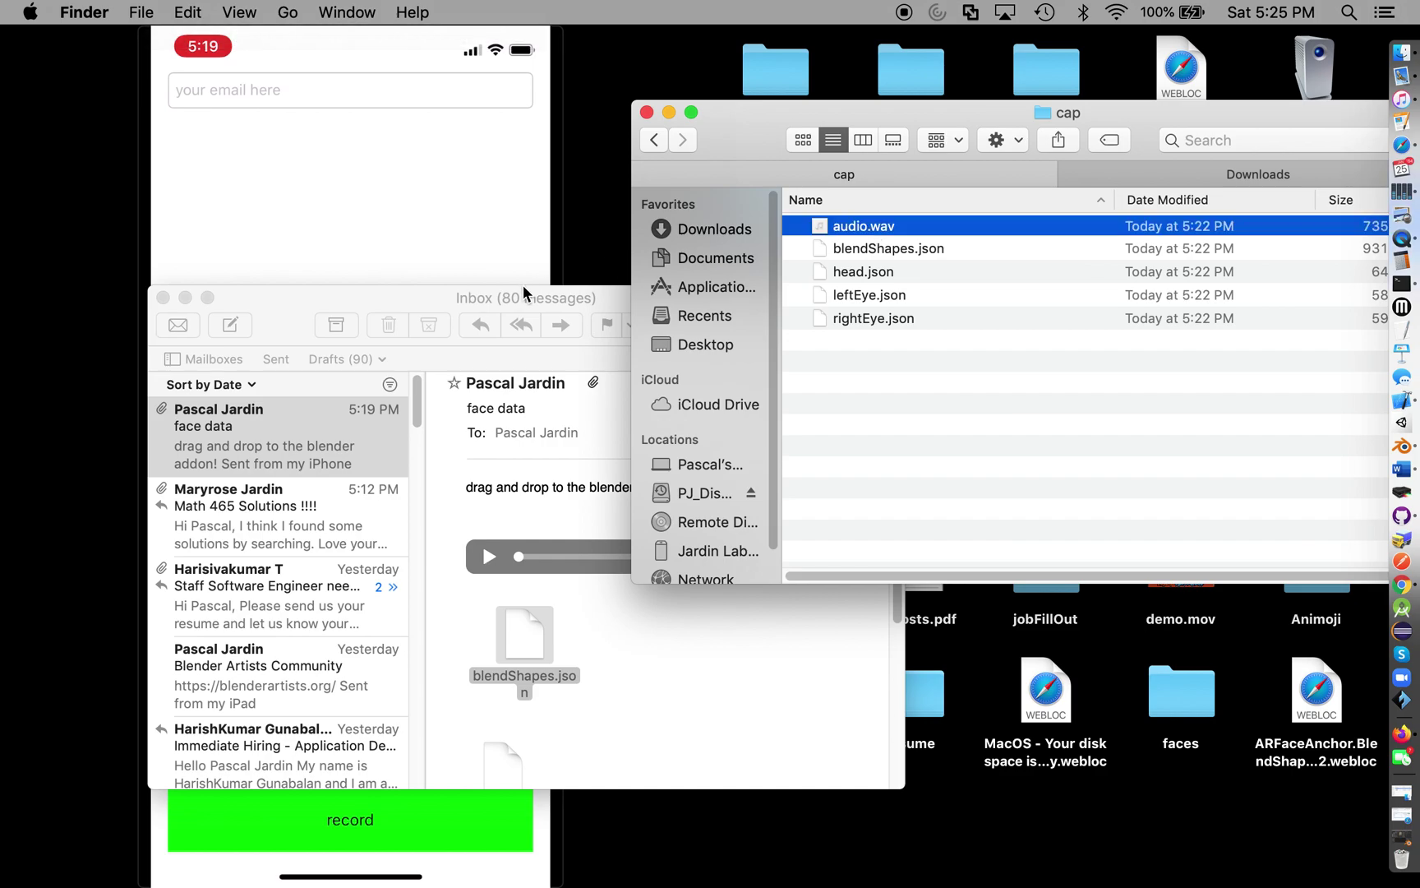
left_click_drag(251, 292, 478, 355)
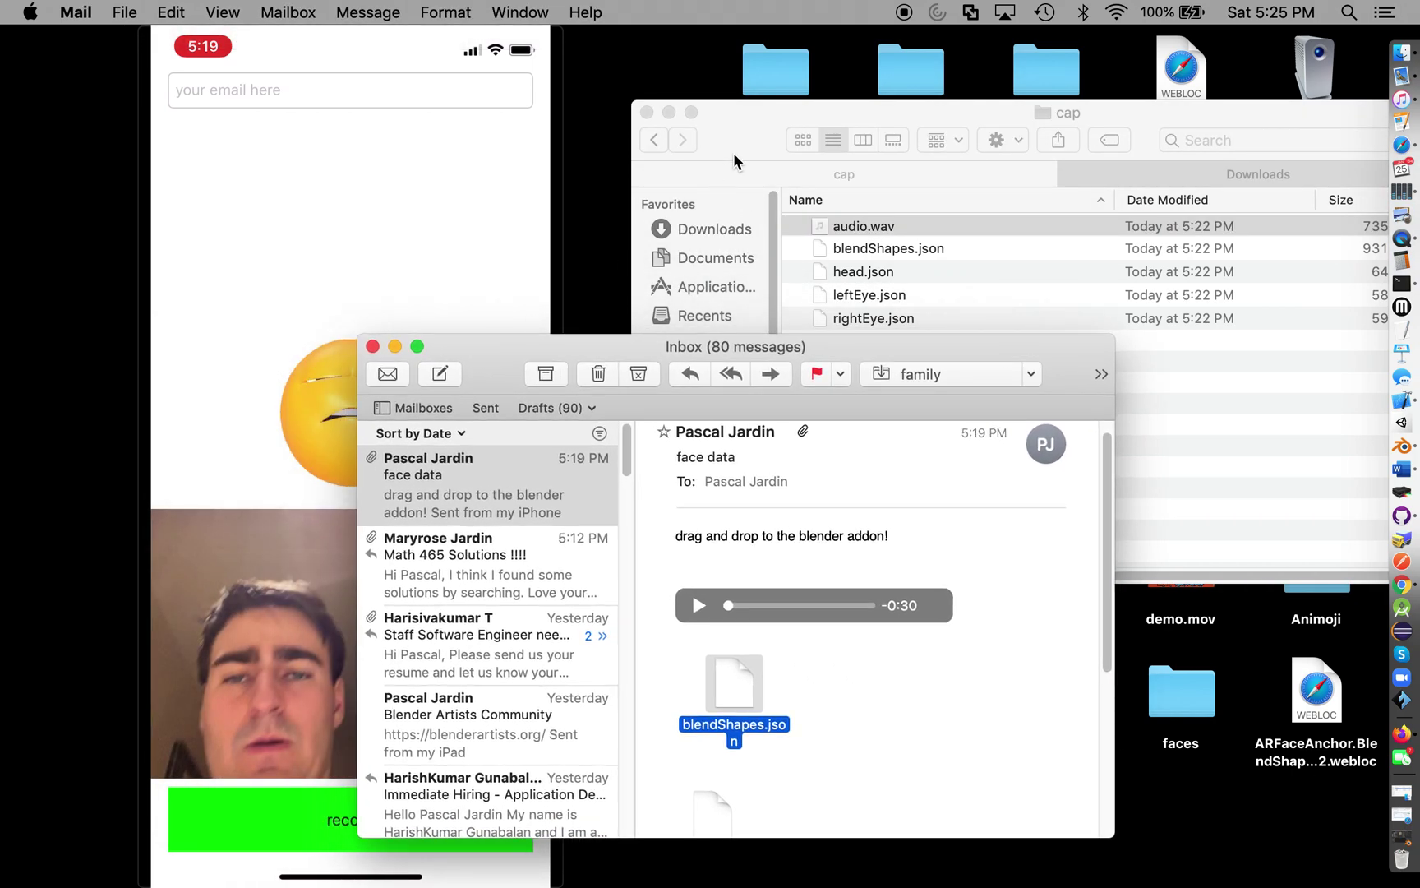
left_click_drag(733, 152, 701, 78)
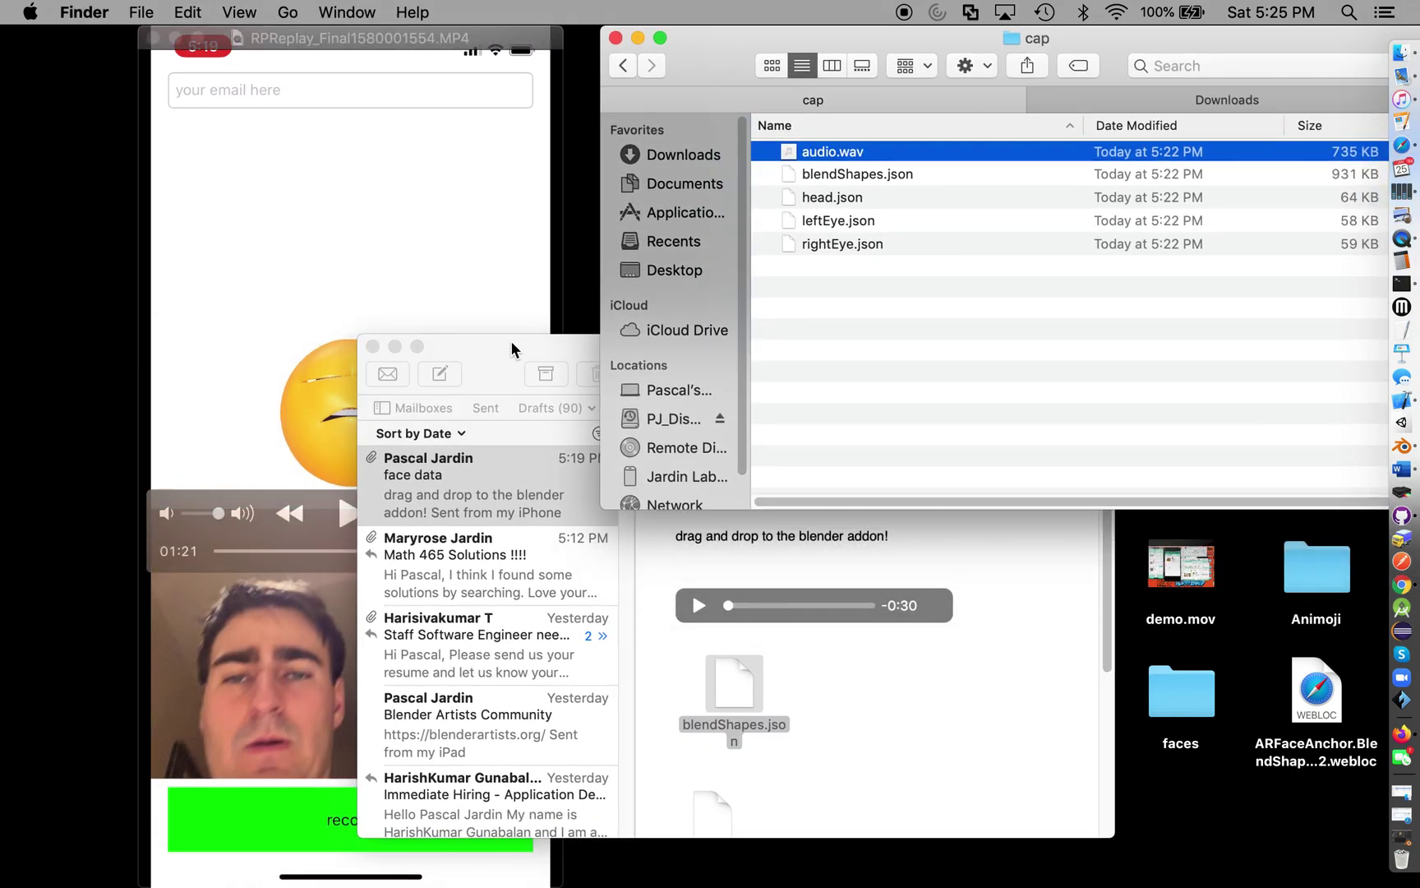
left_click_drag(510, 340, 706, 377)
left_click(823, 308)
Restore Blender and bring the Iphone Motion Capture panel into view.
left_click(836, 309)
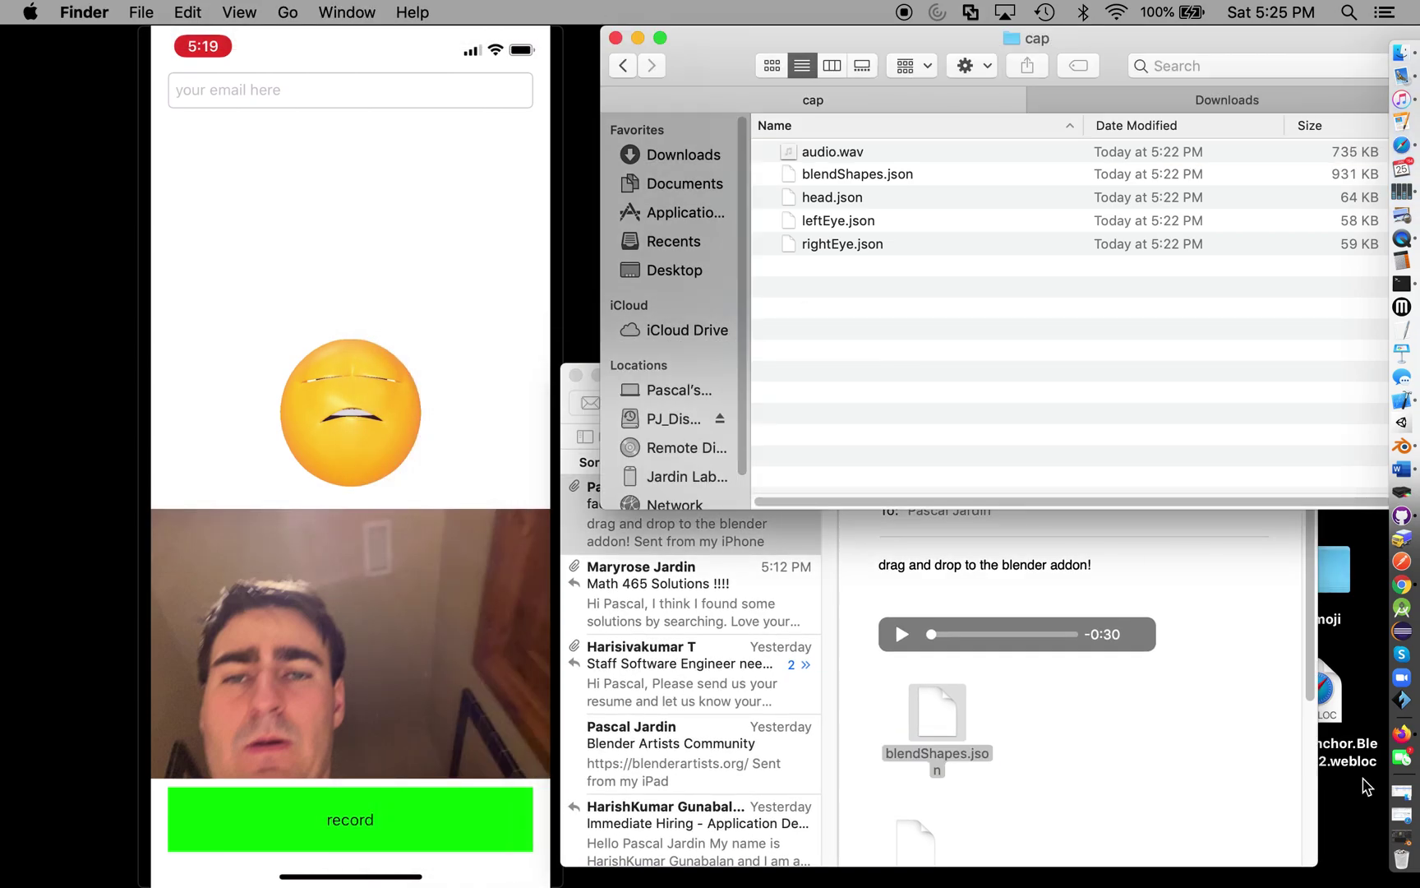
left_click(1403, 832)
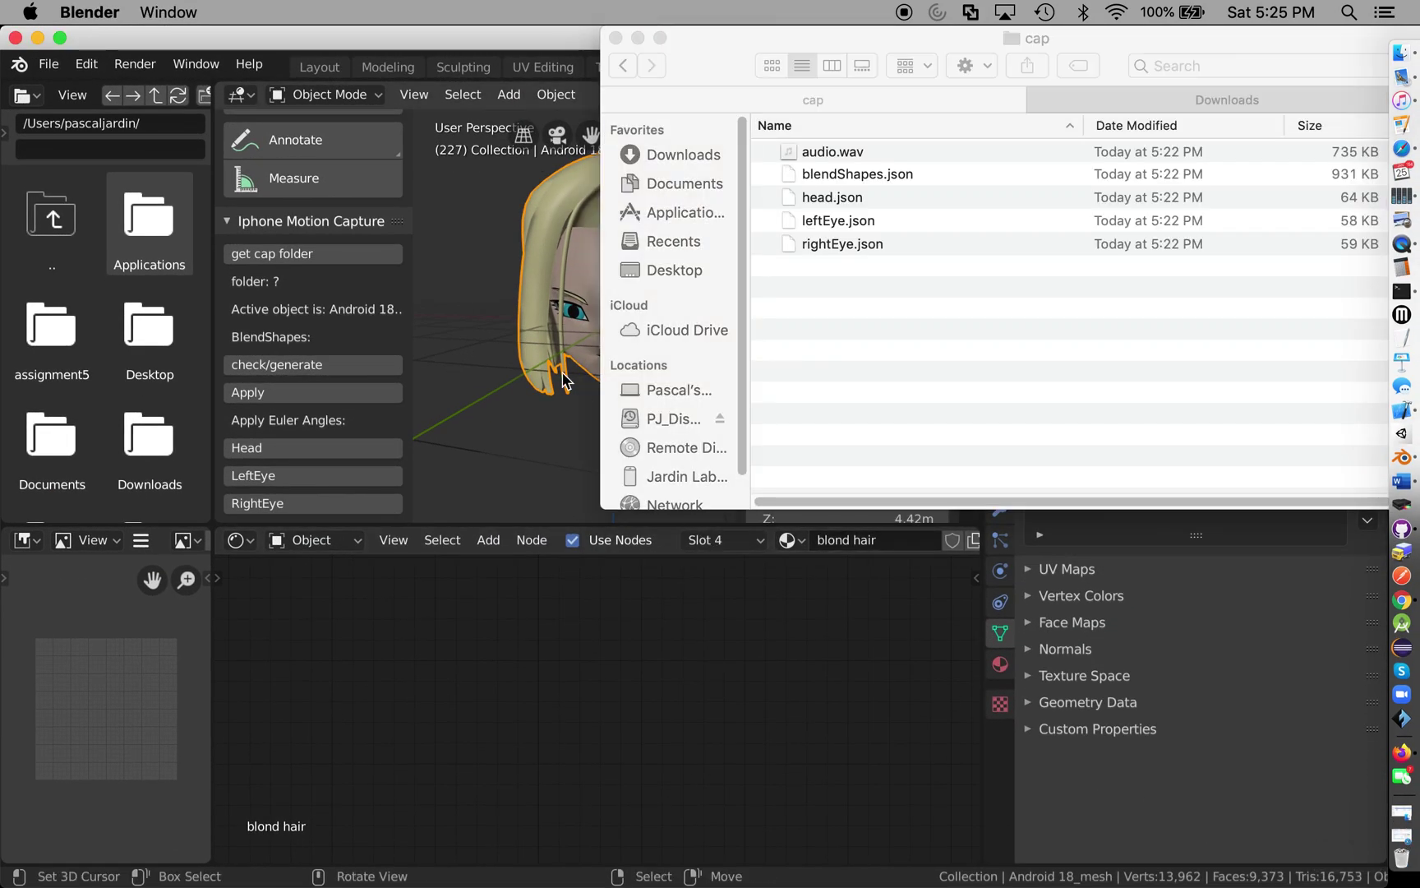
left_click(540, 361)
scroll(556, 364, "right", 5)
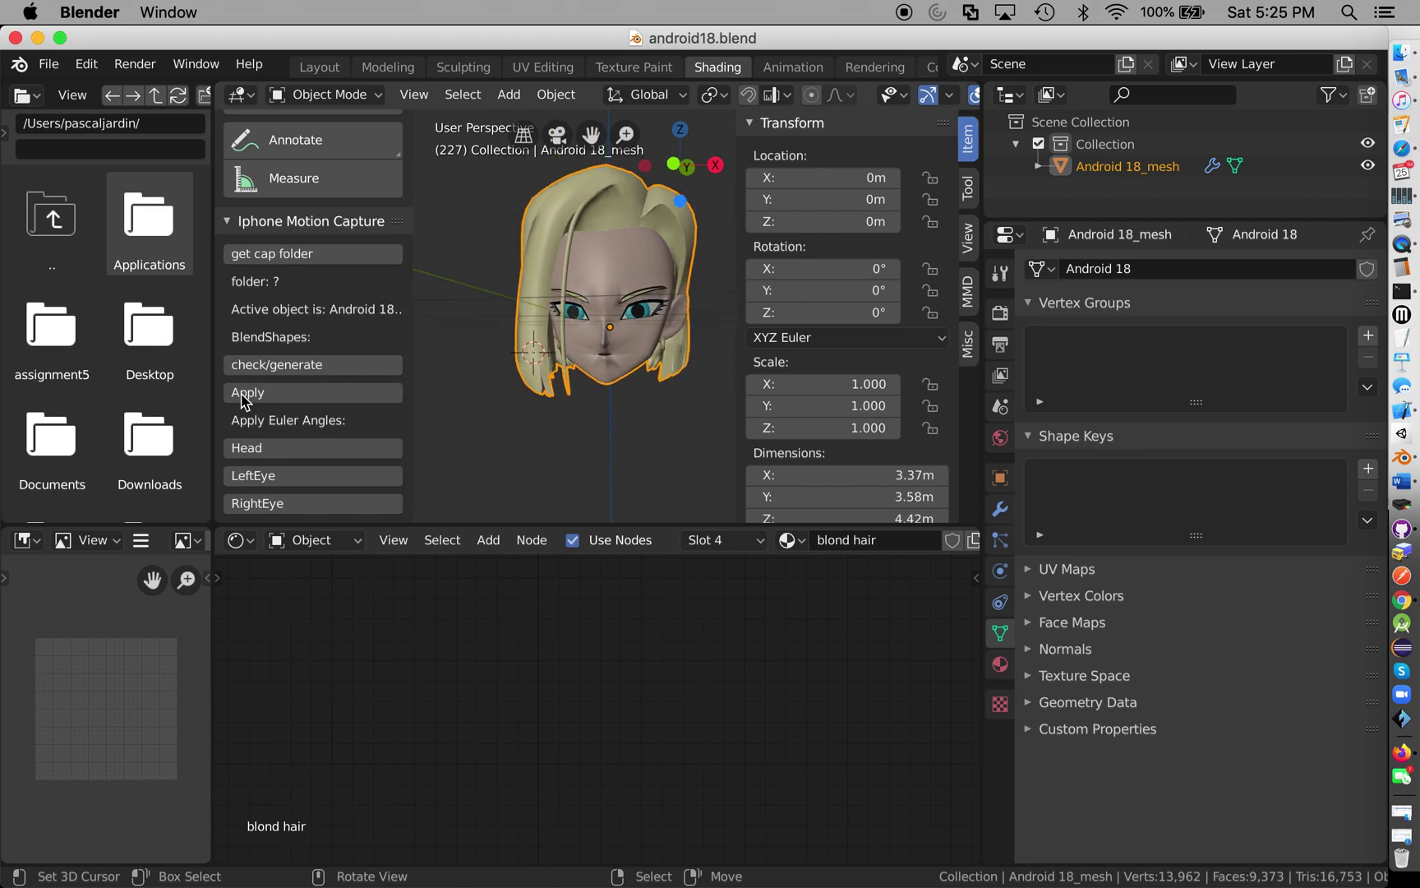
scroll(307, 327, "up", 1)
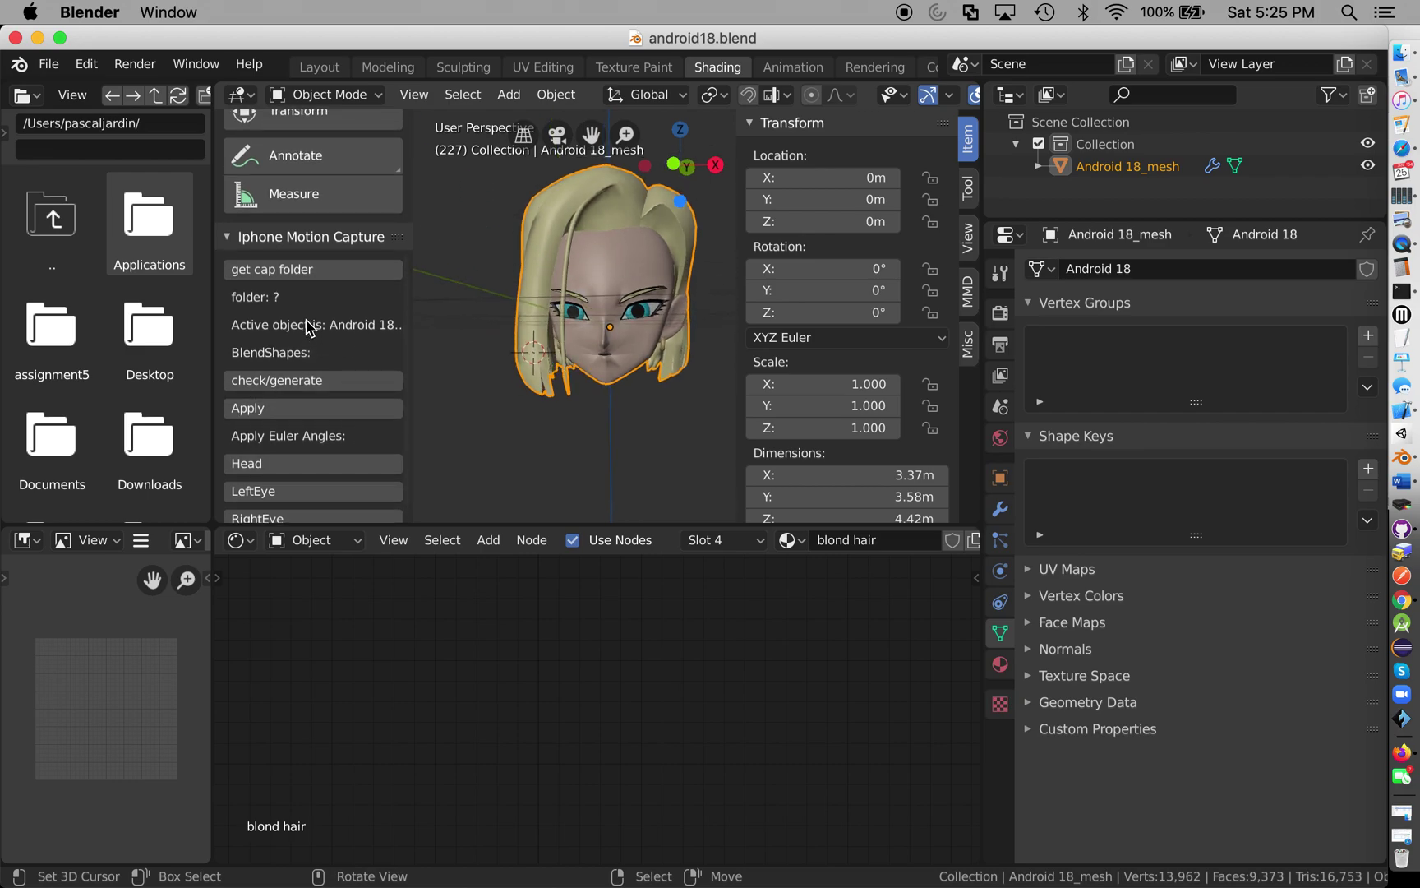
Set the add-on's capture folder to Downloads/iphoneCaptureAddon-master/cap and turn the head frontally.
left_click(307, 273)
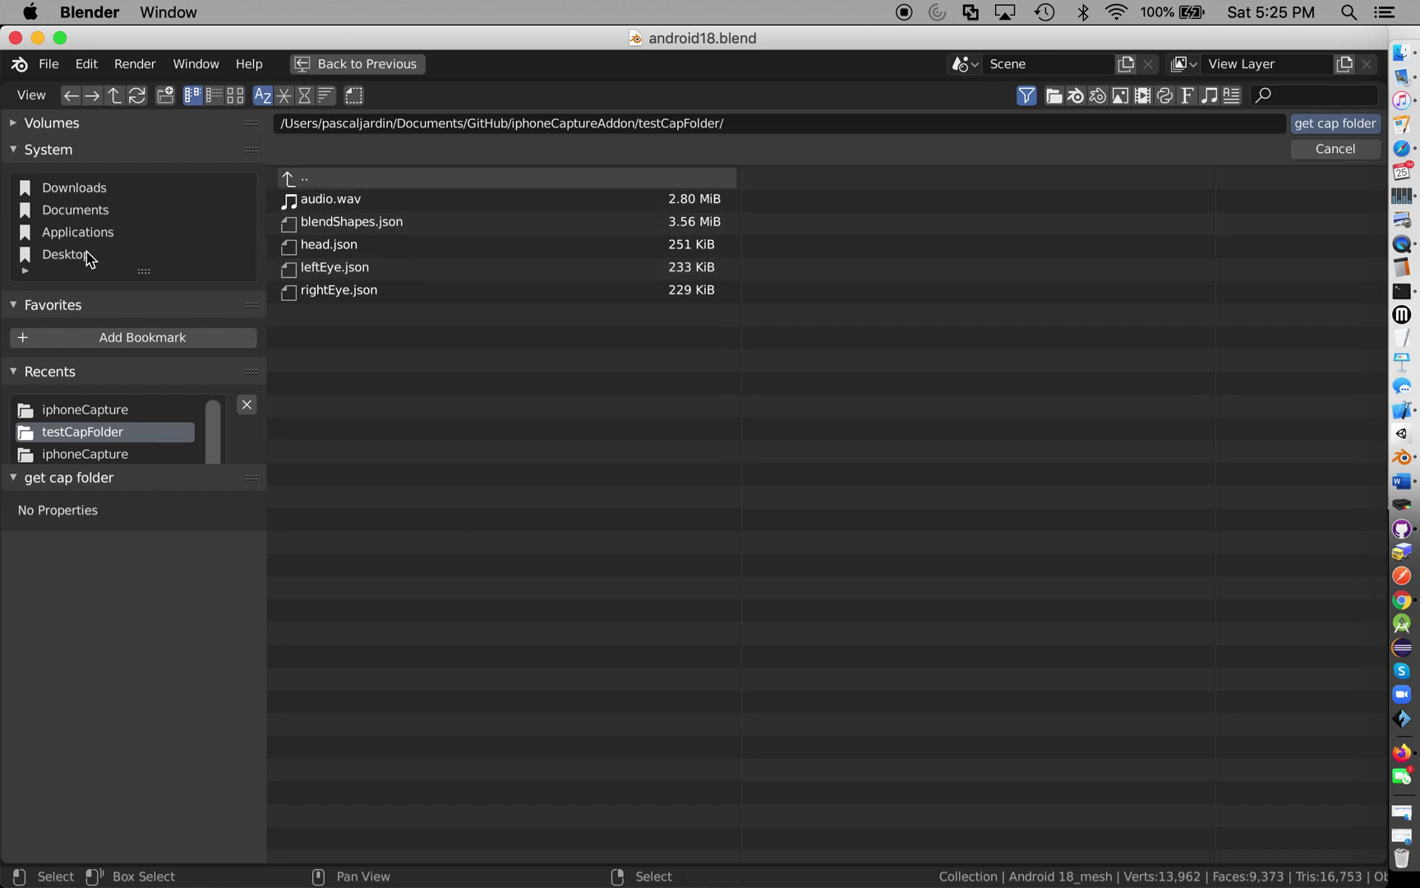
left_click(96, 193)
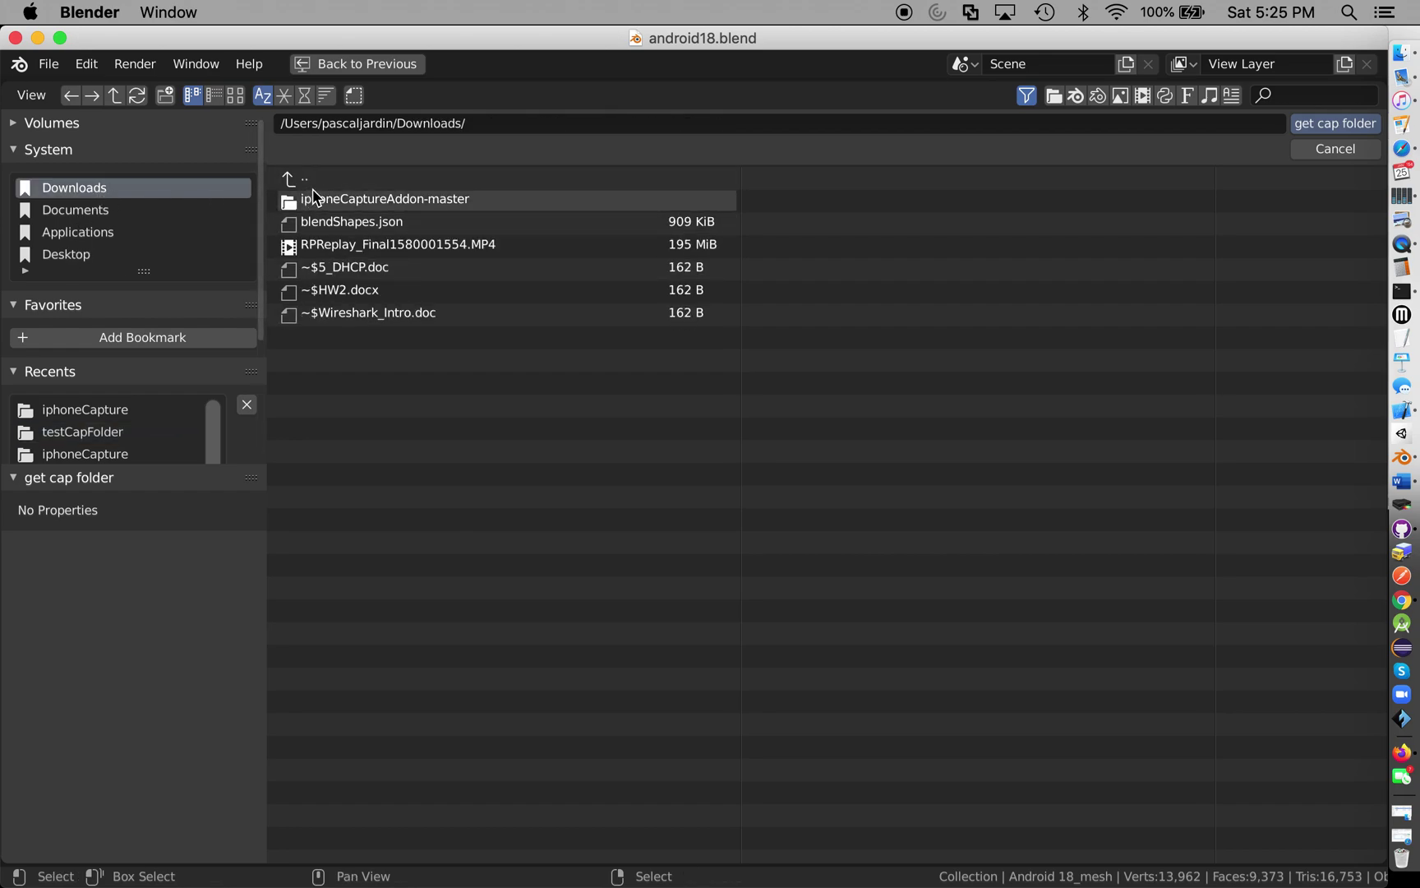
double_click(322, 198)
double_click(339, 201)
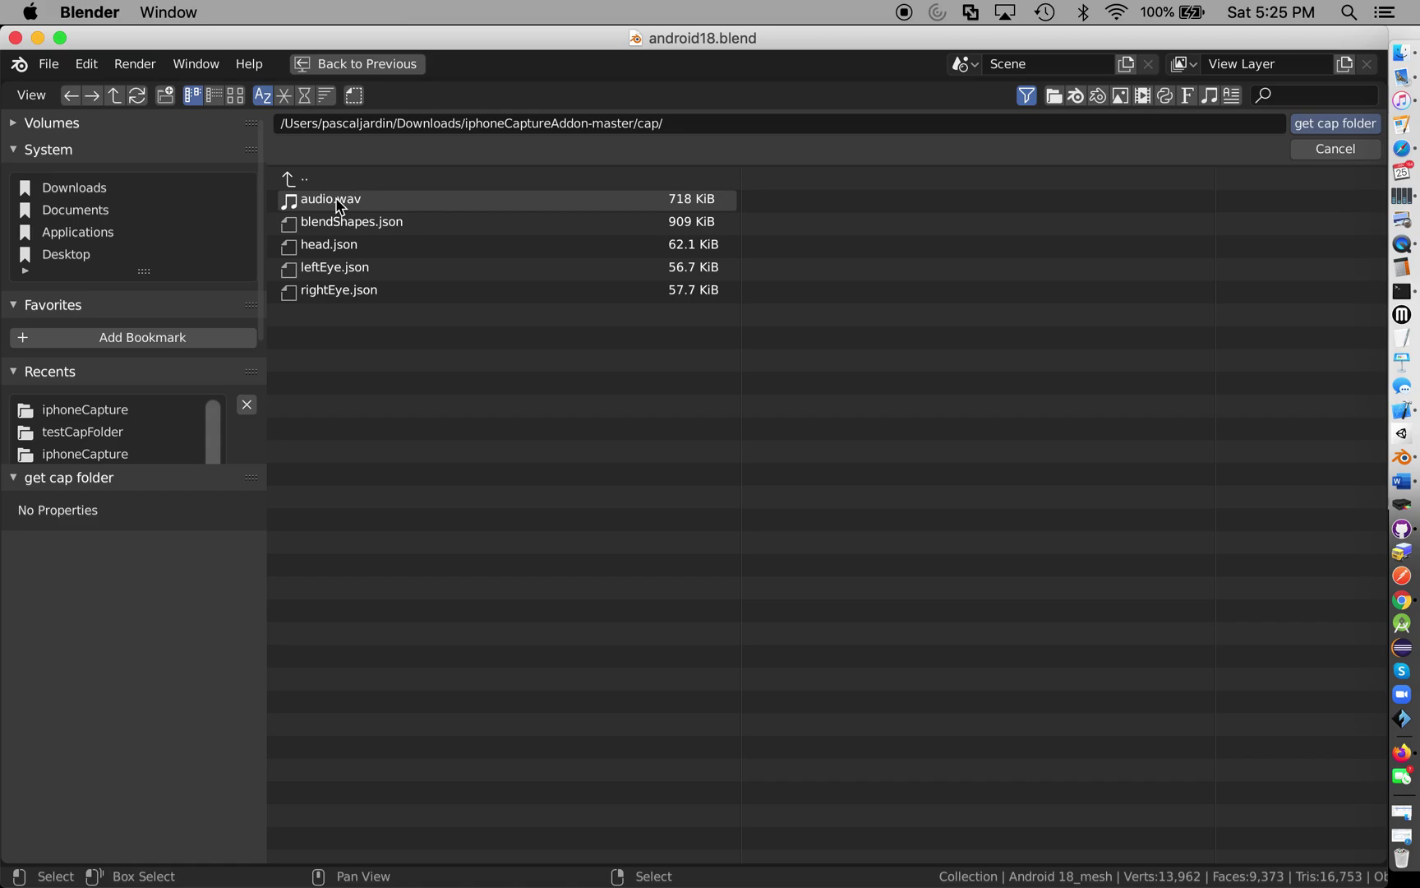
left_click(1317, 126)
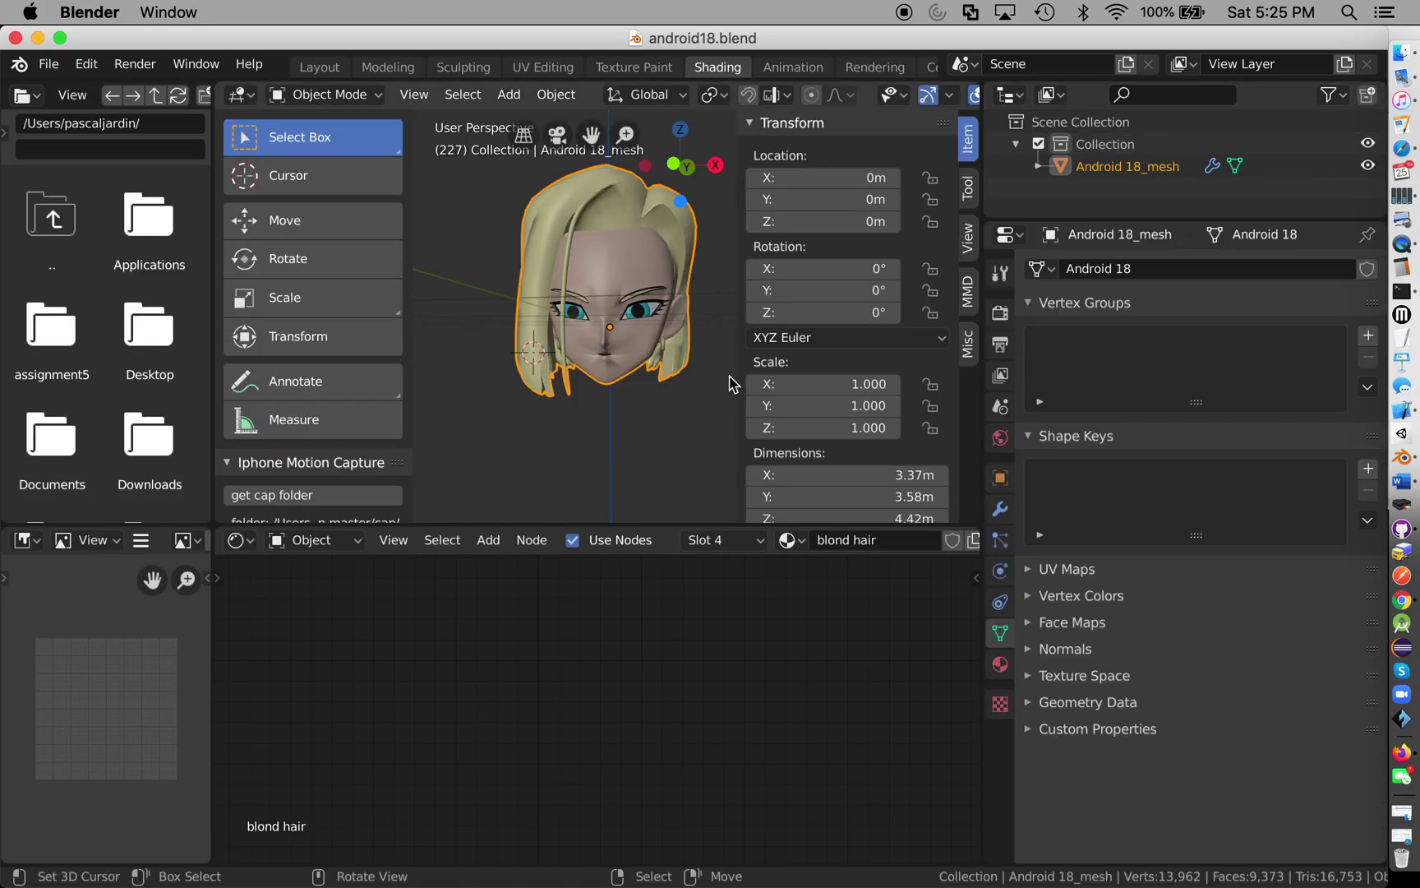
scroll(317, 344, "down", 6)
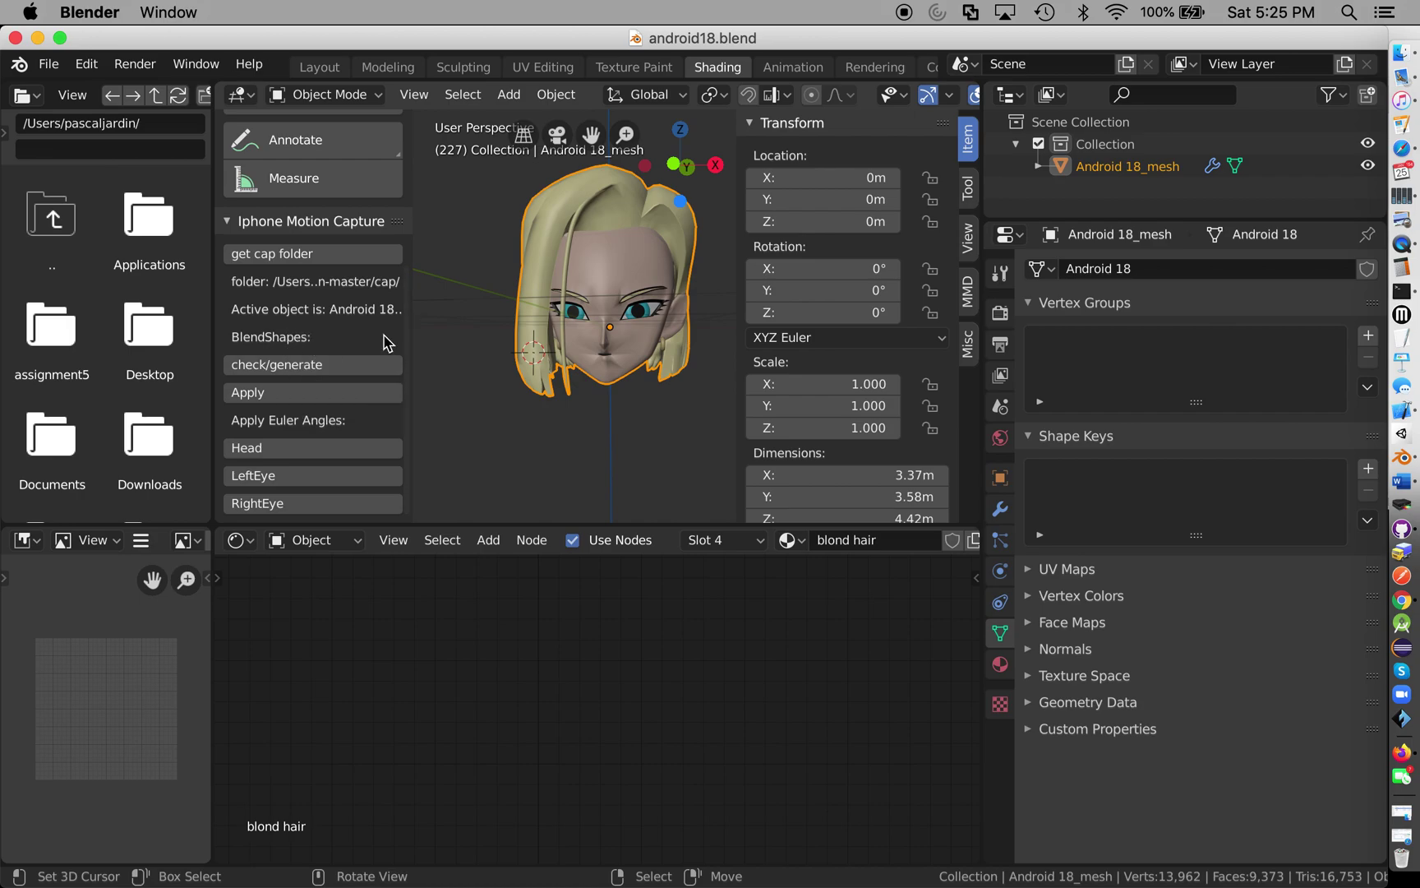
middle_click_drag(646, 320, 661, 325)
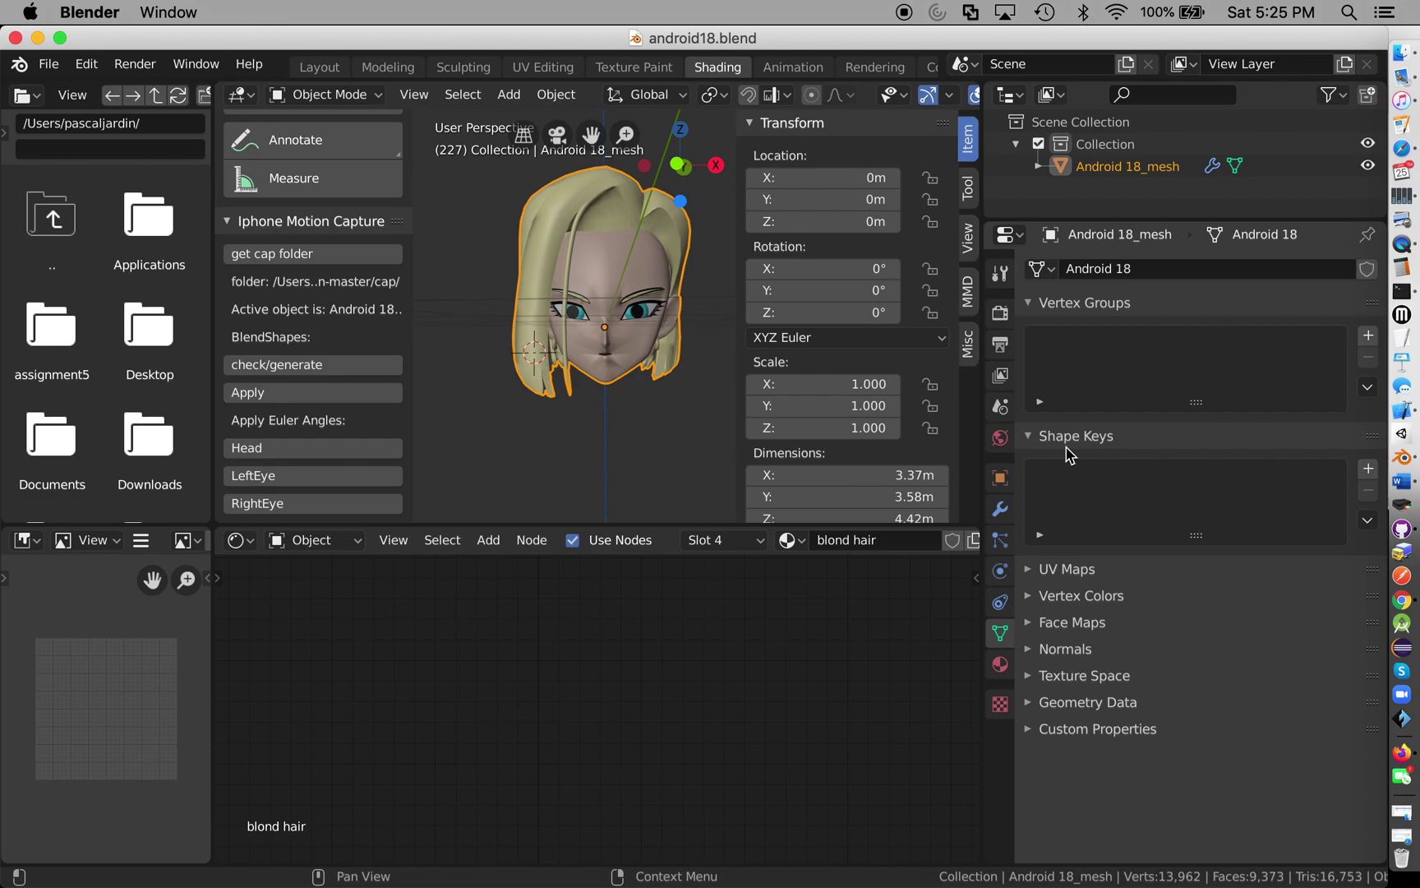
right_click(1401, 148)
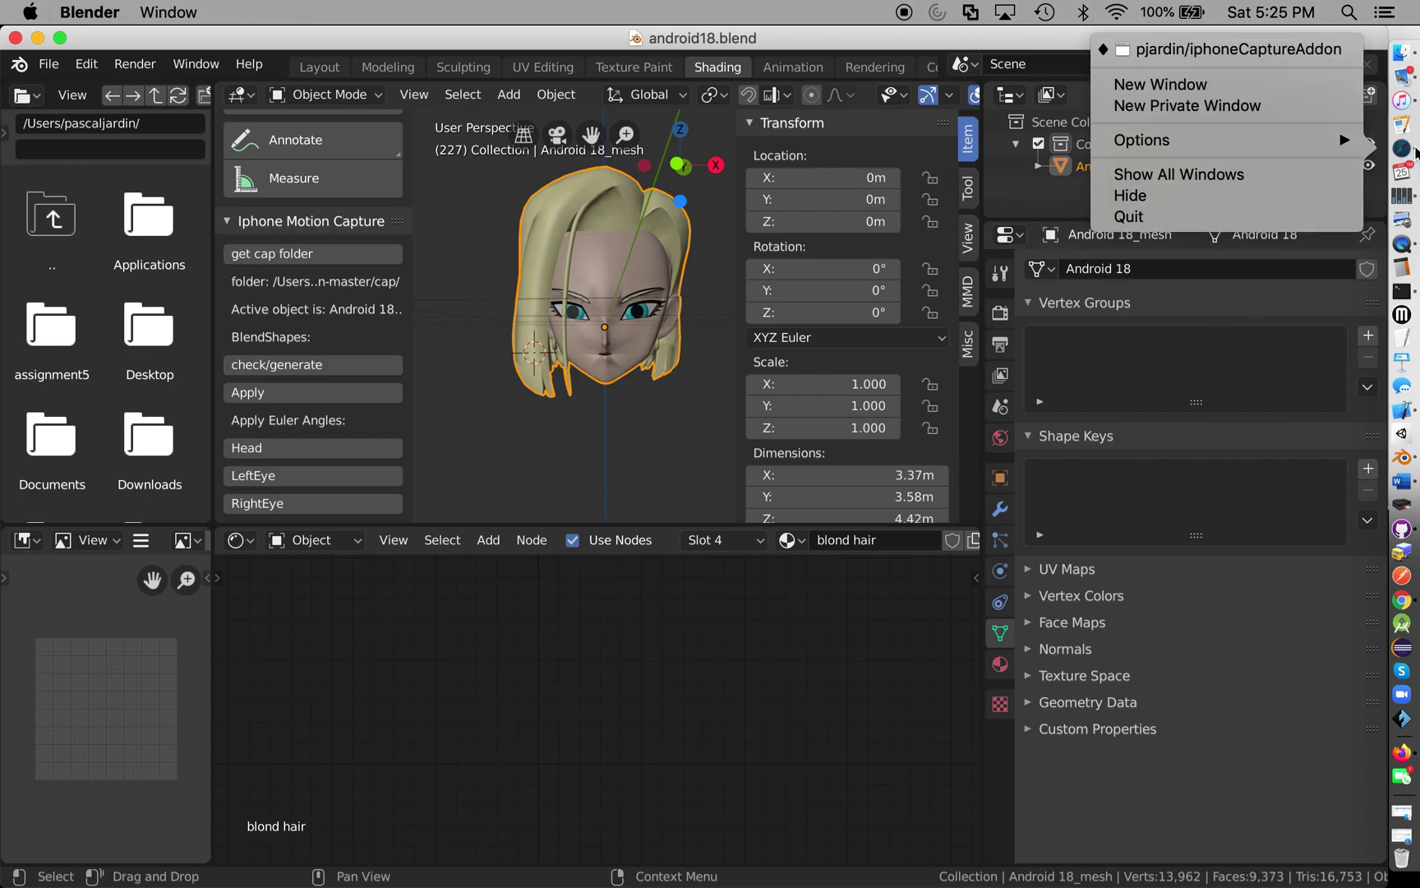
Search the web for 'blendshaps ios' and open Apple's blendShapes documentation.
left_click(1276, 86)
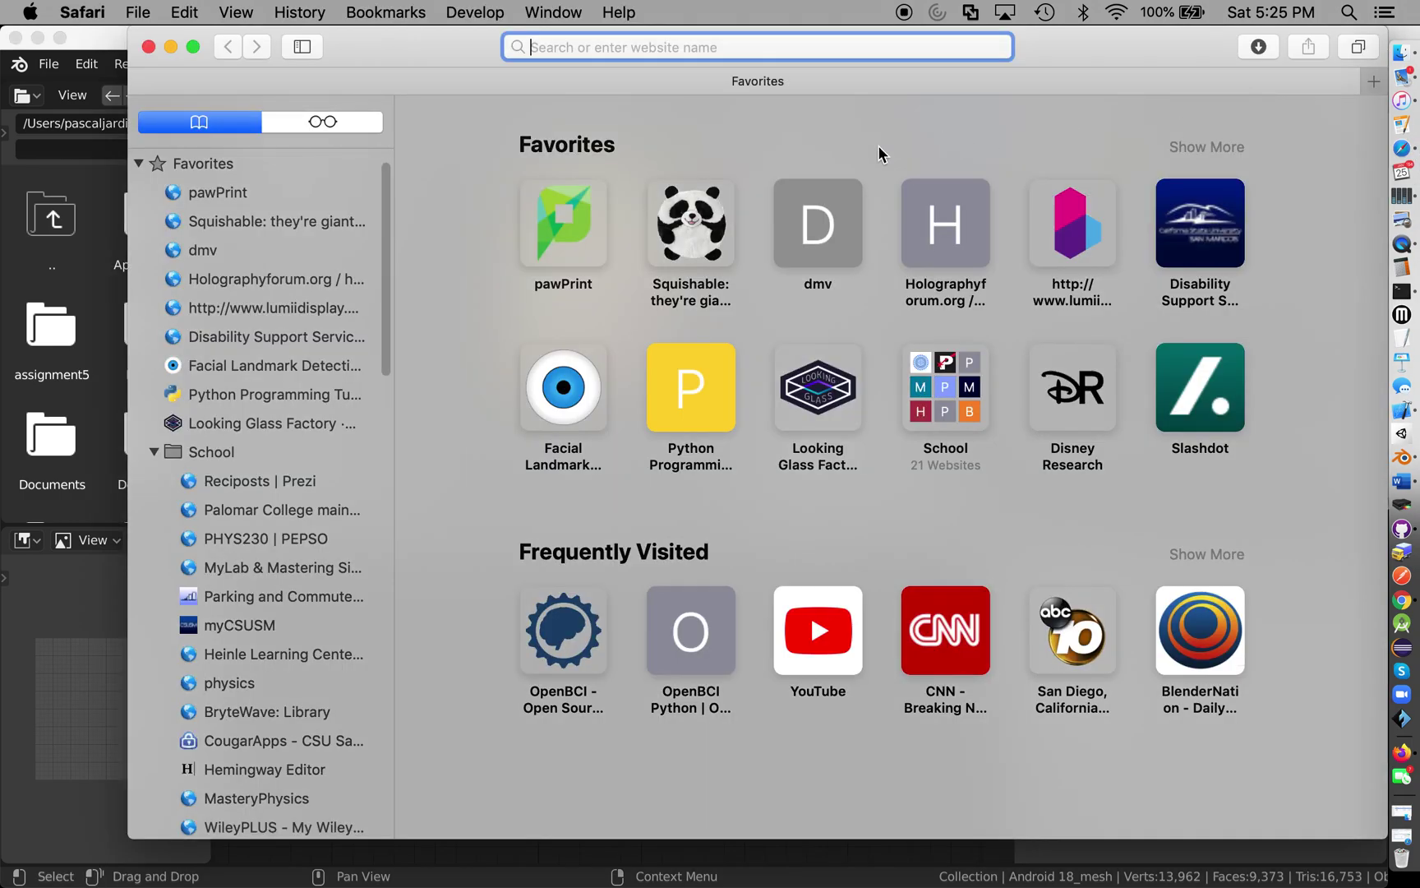
type("blen")
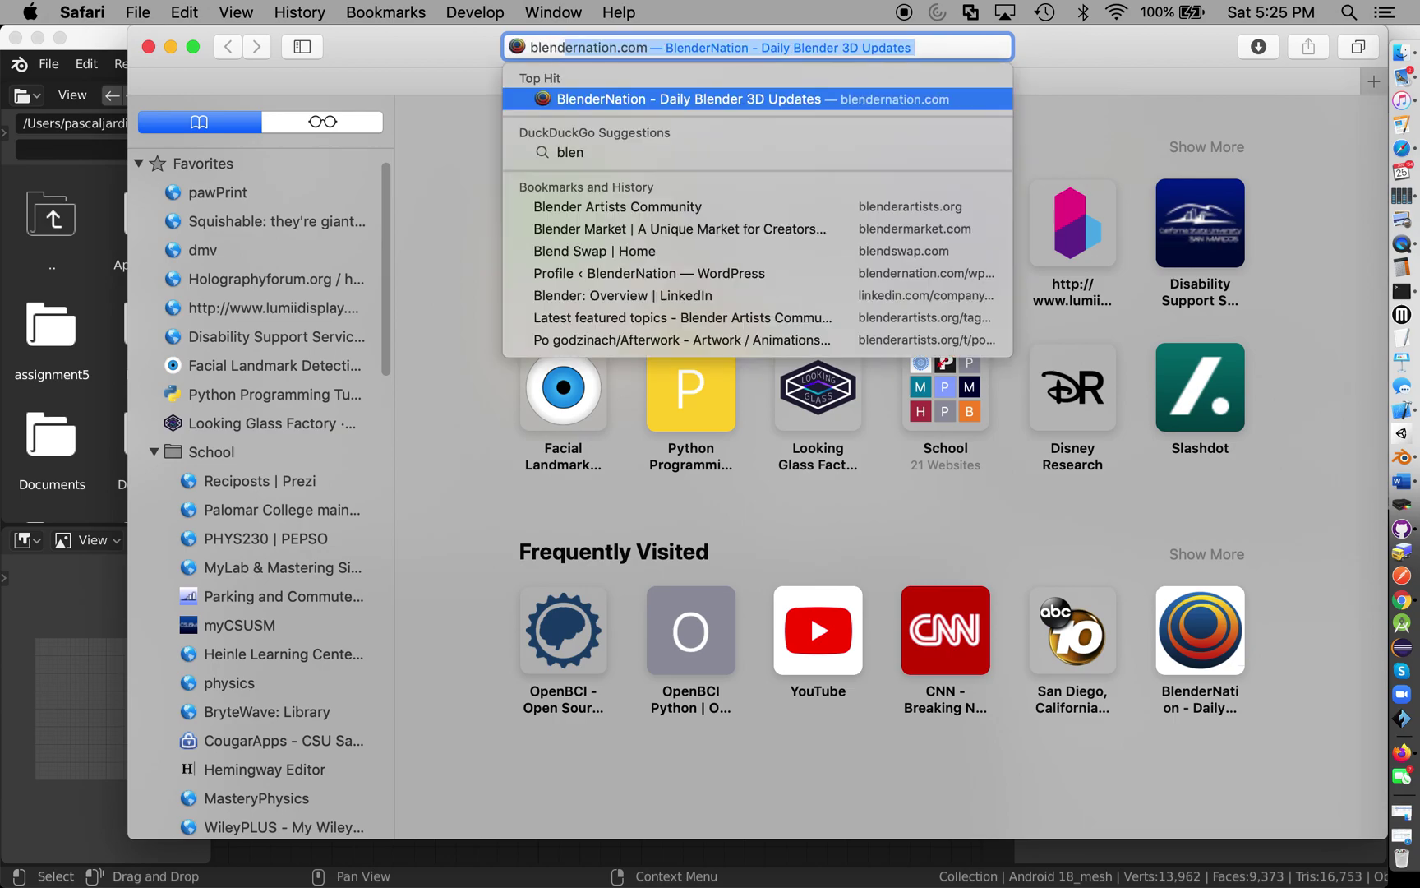
type("dshaps")
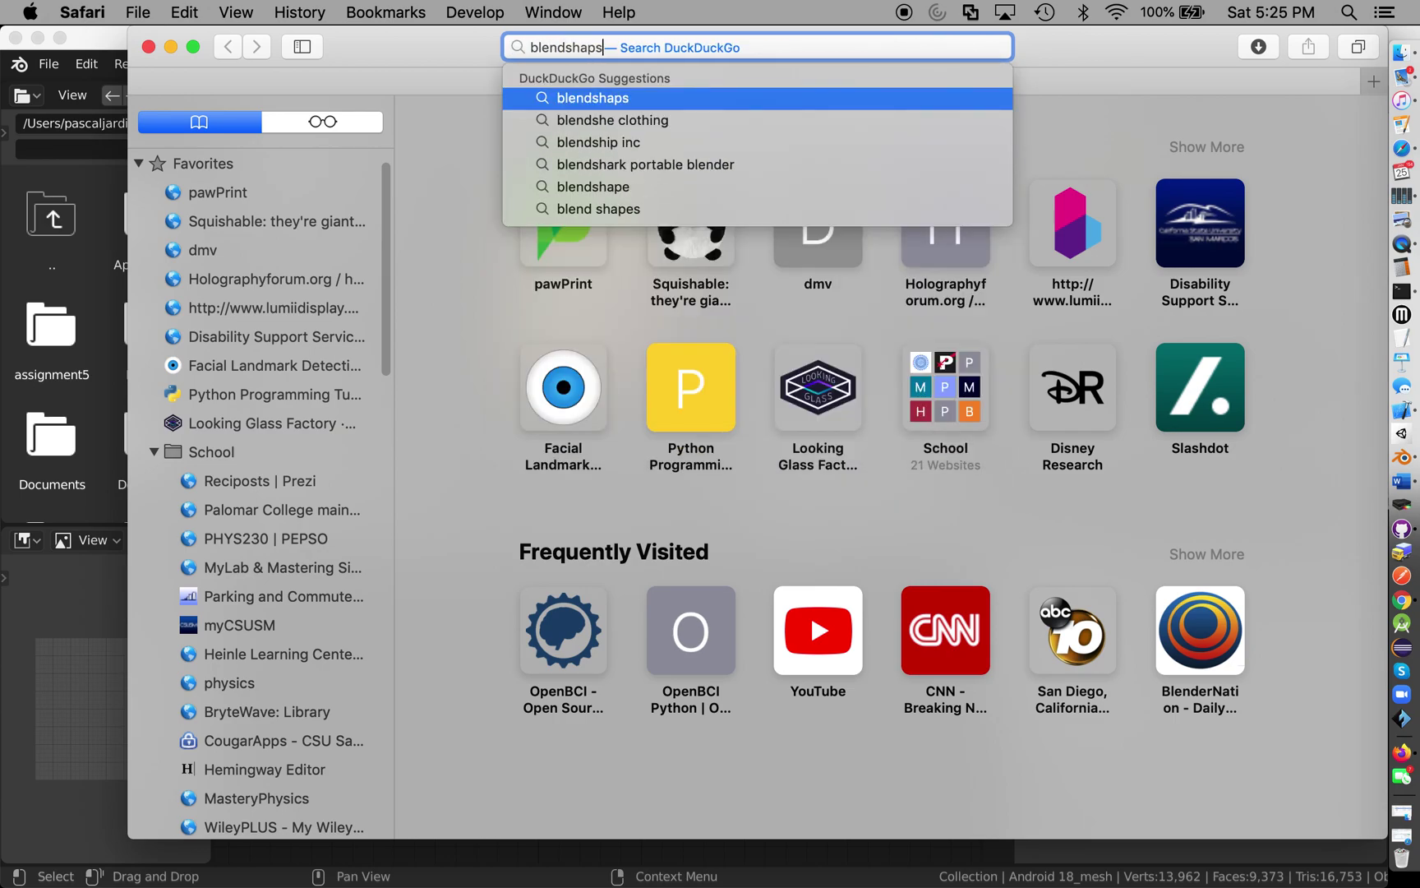
type(" ios")
key("Return")
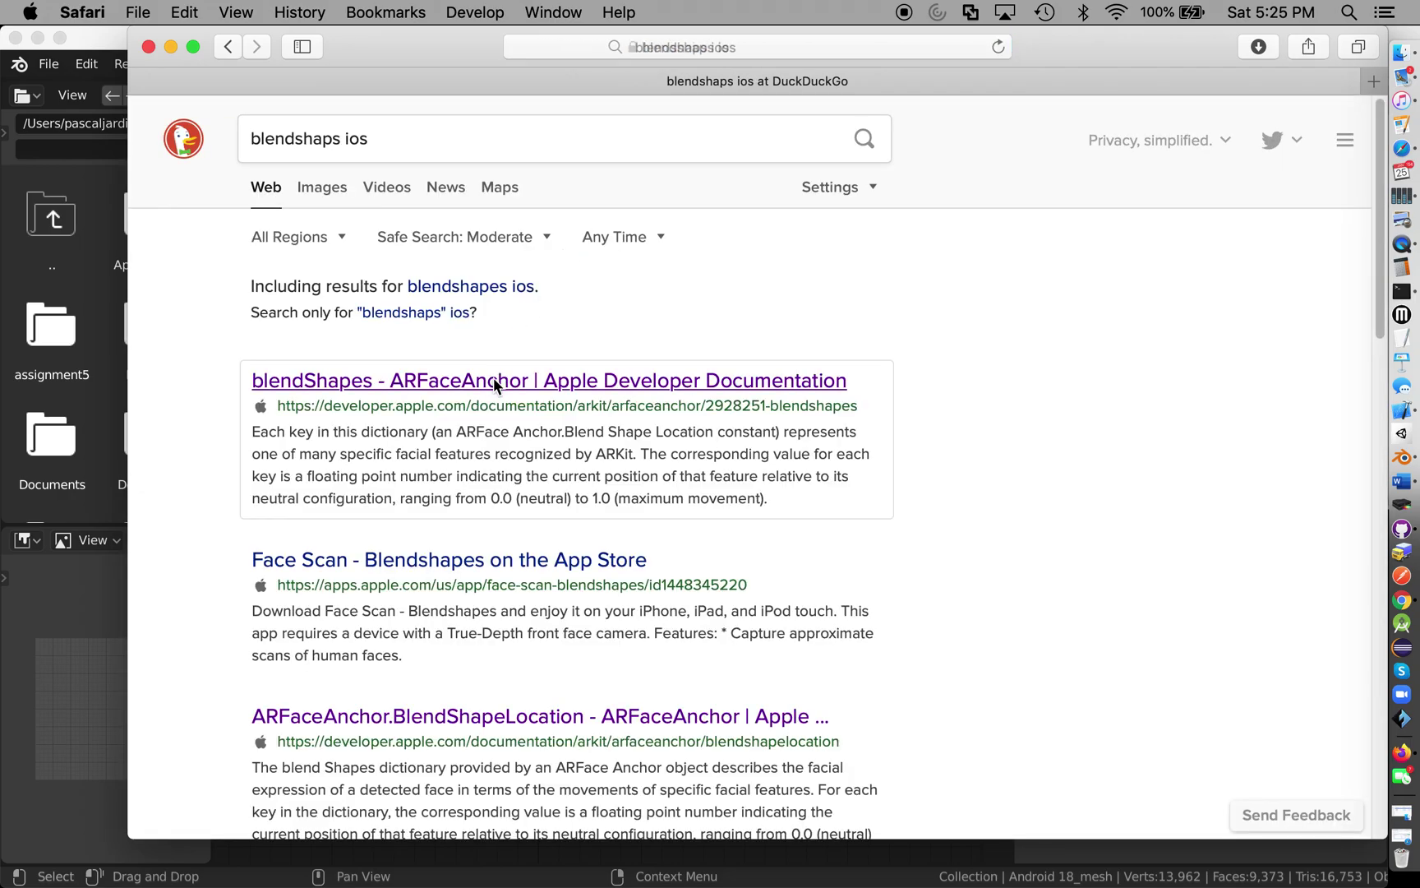
left_click(494, 383)
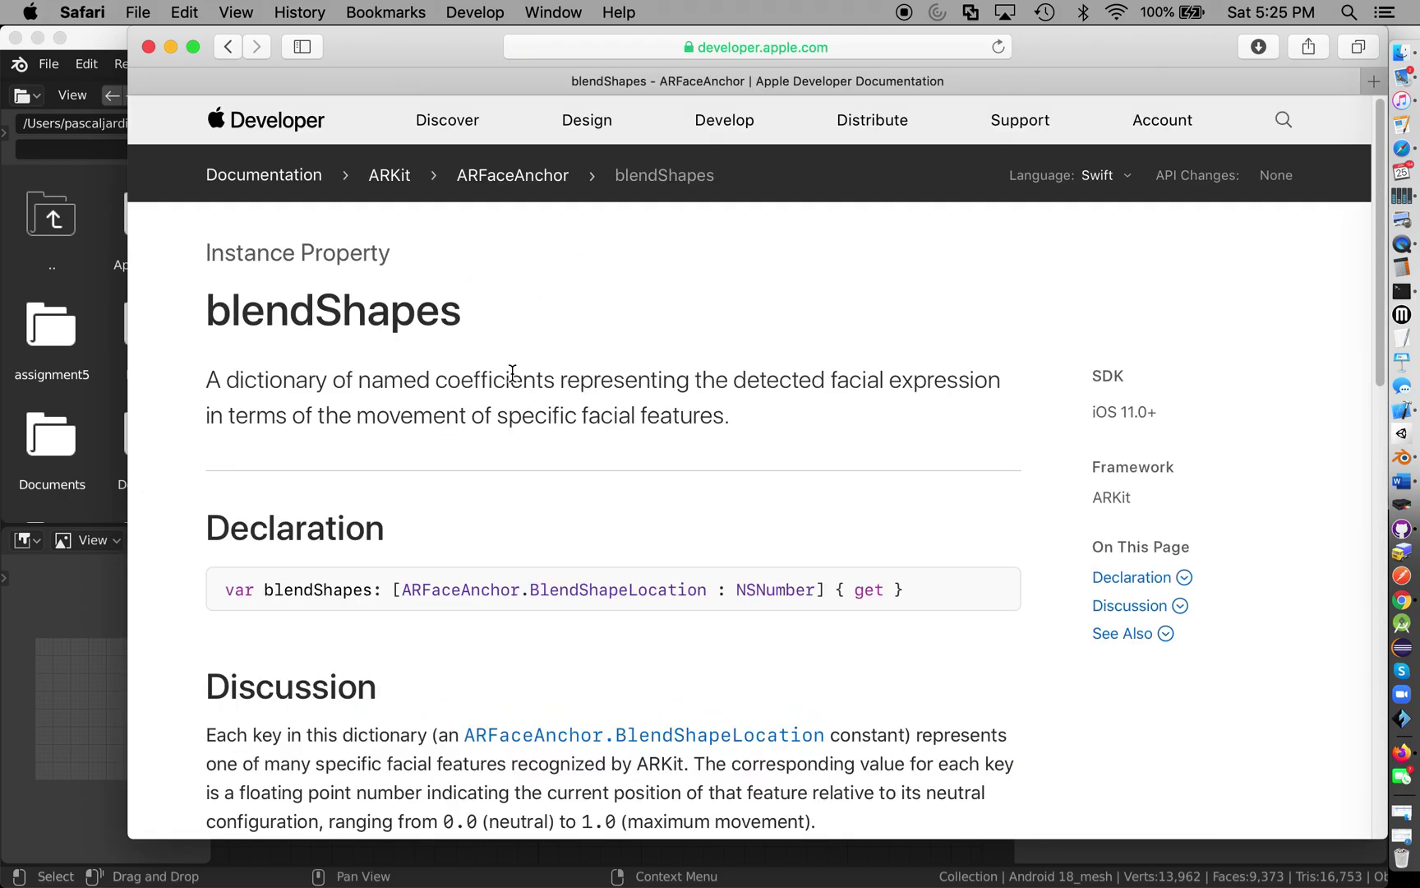
scroll(511, 374, "down", 10)
scroll(513, 386, "up", 5)
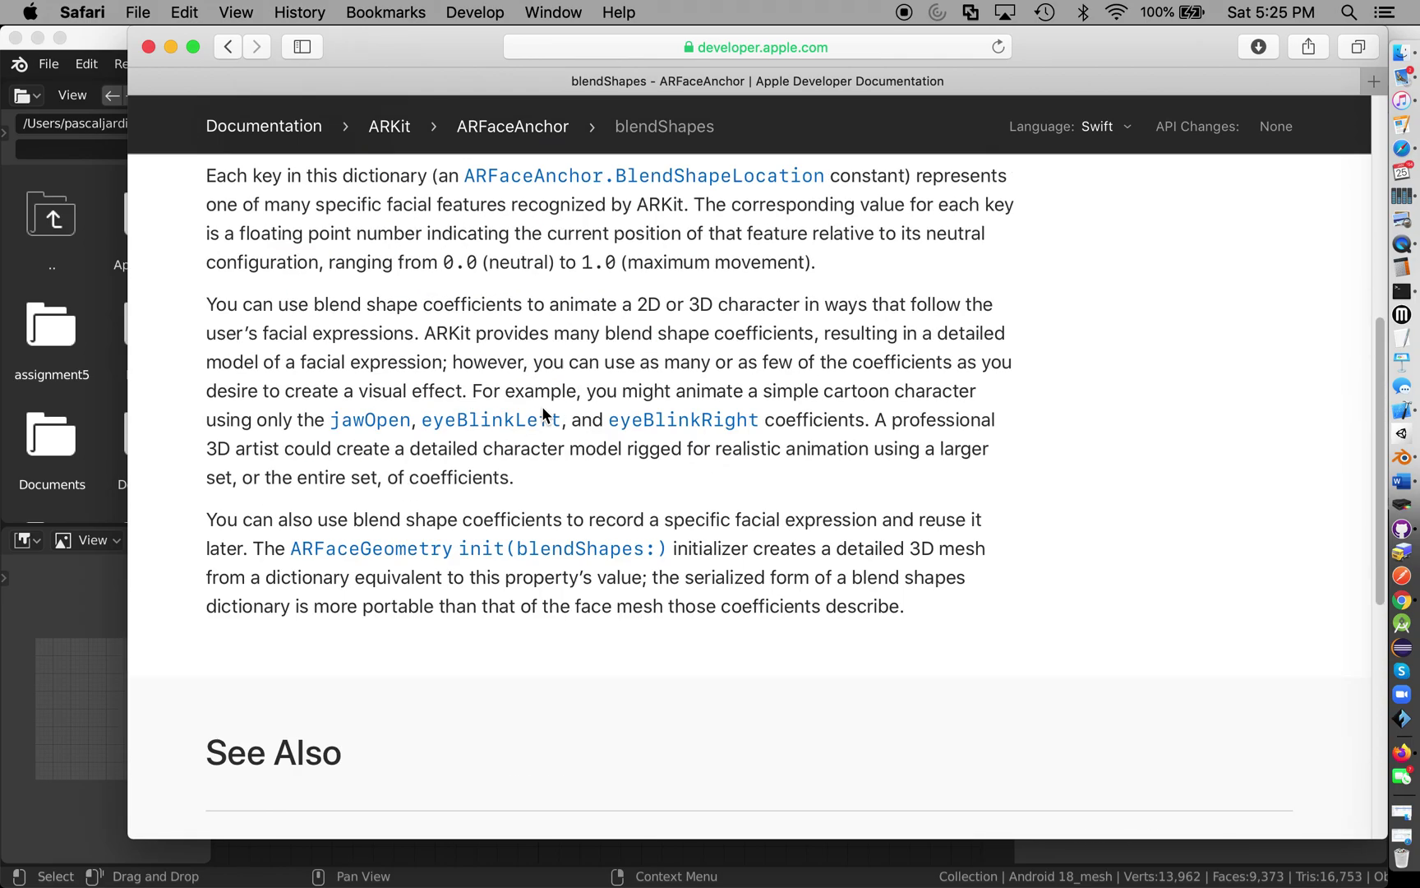
scroll(542, 406, "up", 7)
scroll(542, 406, "down", 2)
Go to Apple's ARFaceAnchor.BlendShapeLocation documentation page and skim it.
left_click(586, 545)
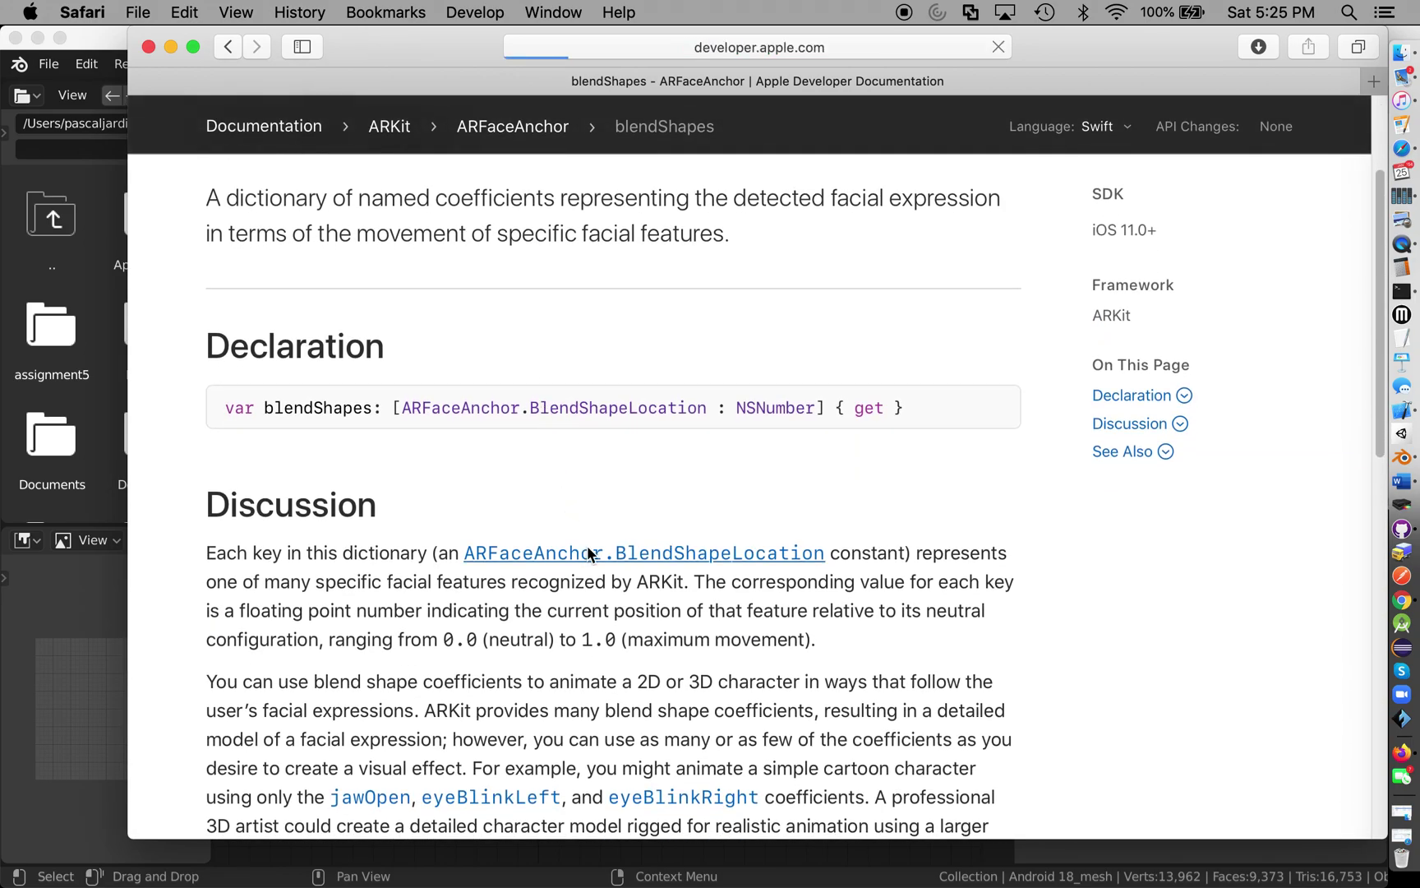
left_click(229, 51)
left_click(230, 50)
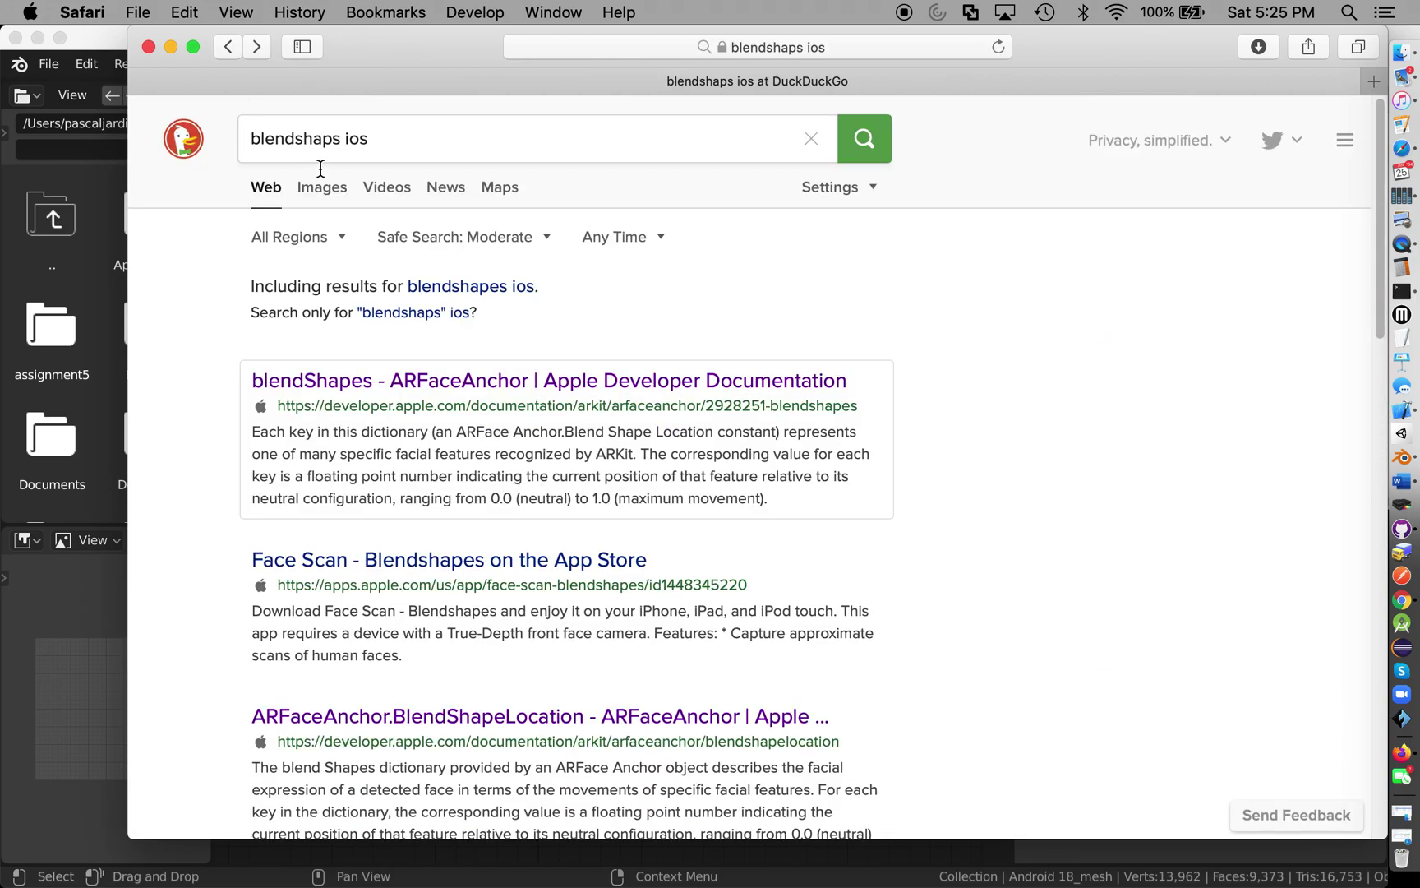
scroll(371, 276, "down", 6)
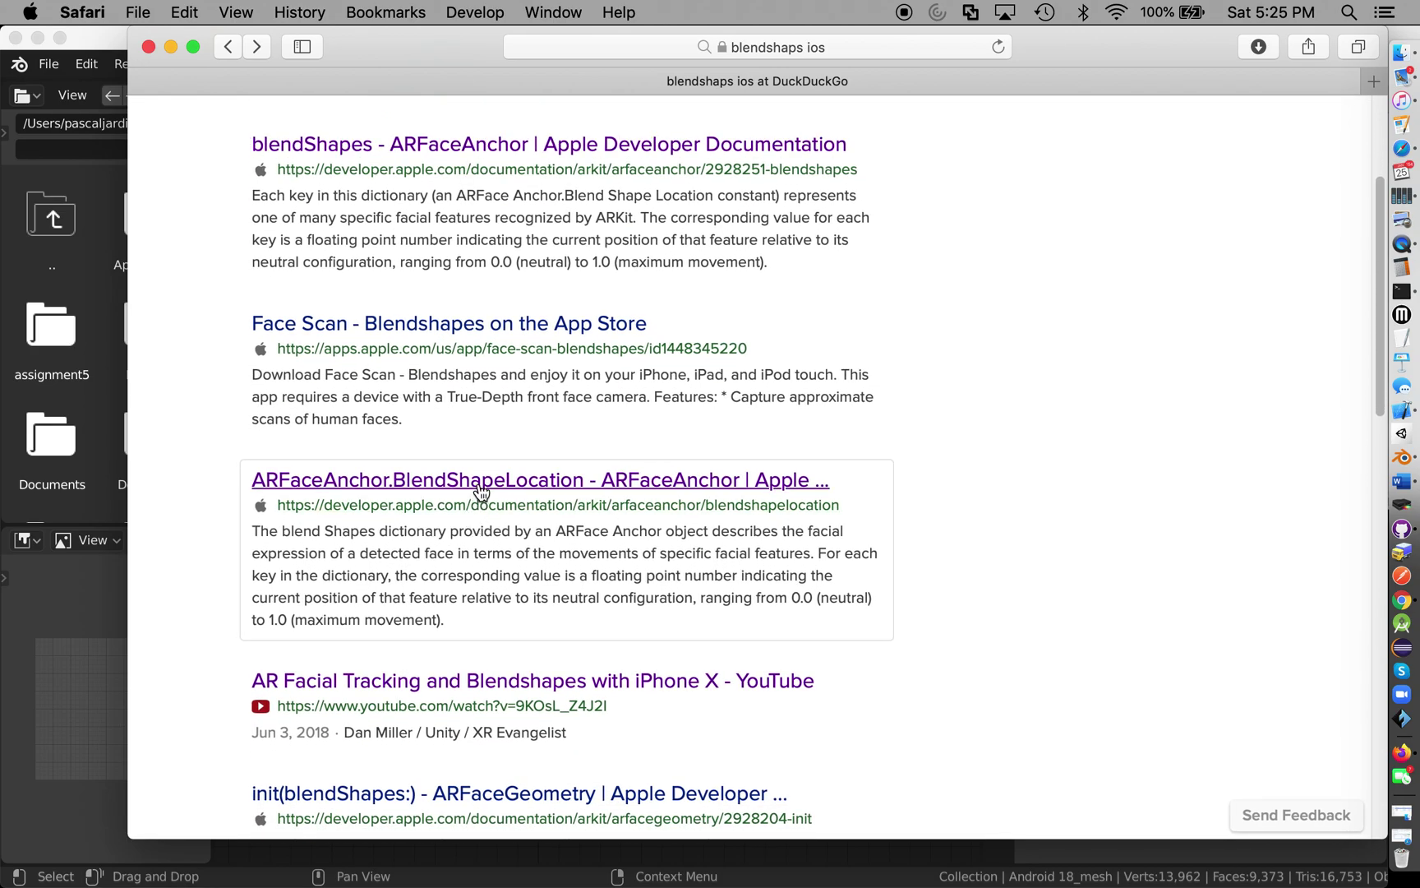
left_click(481, 482)
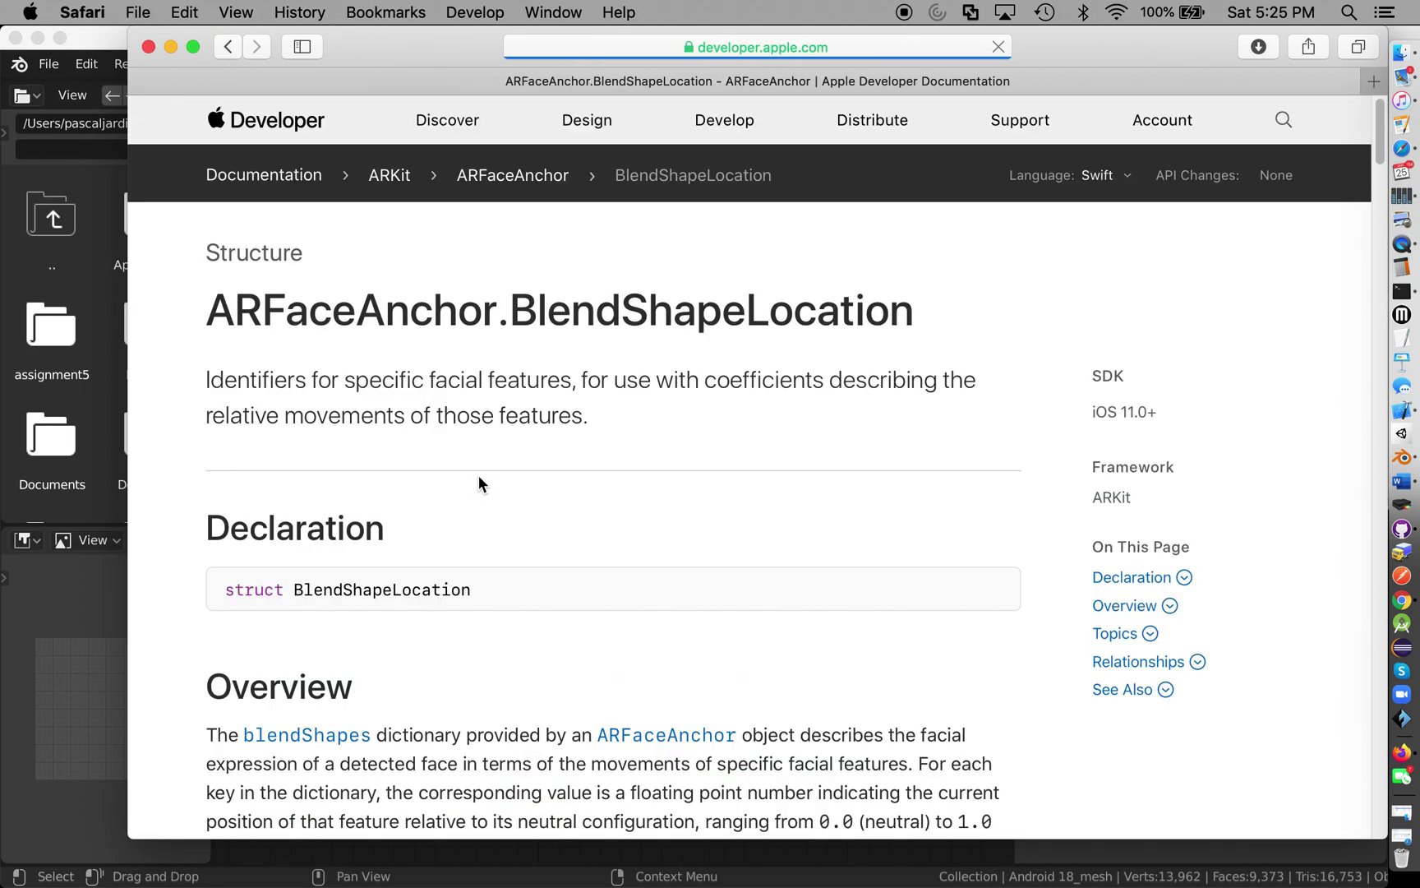
scroll(478, 475, "down", 10)
scroll(479, 475, "down", 8)
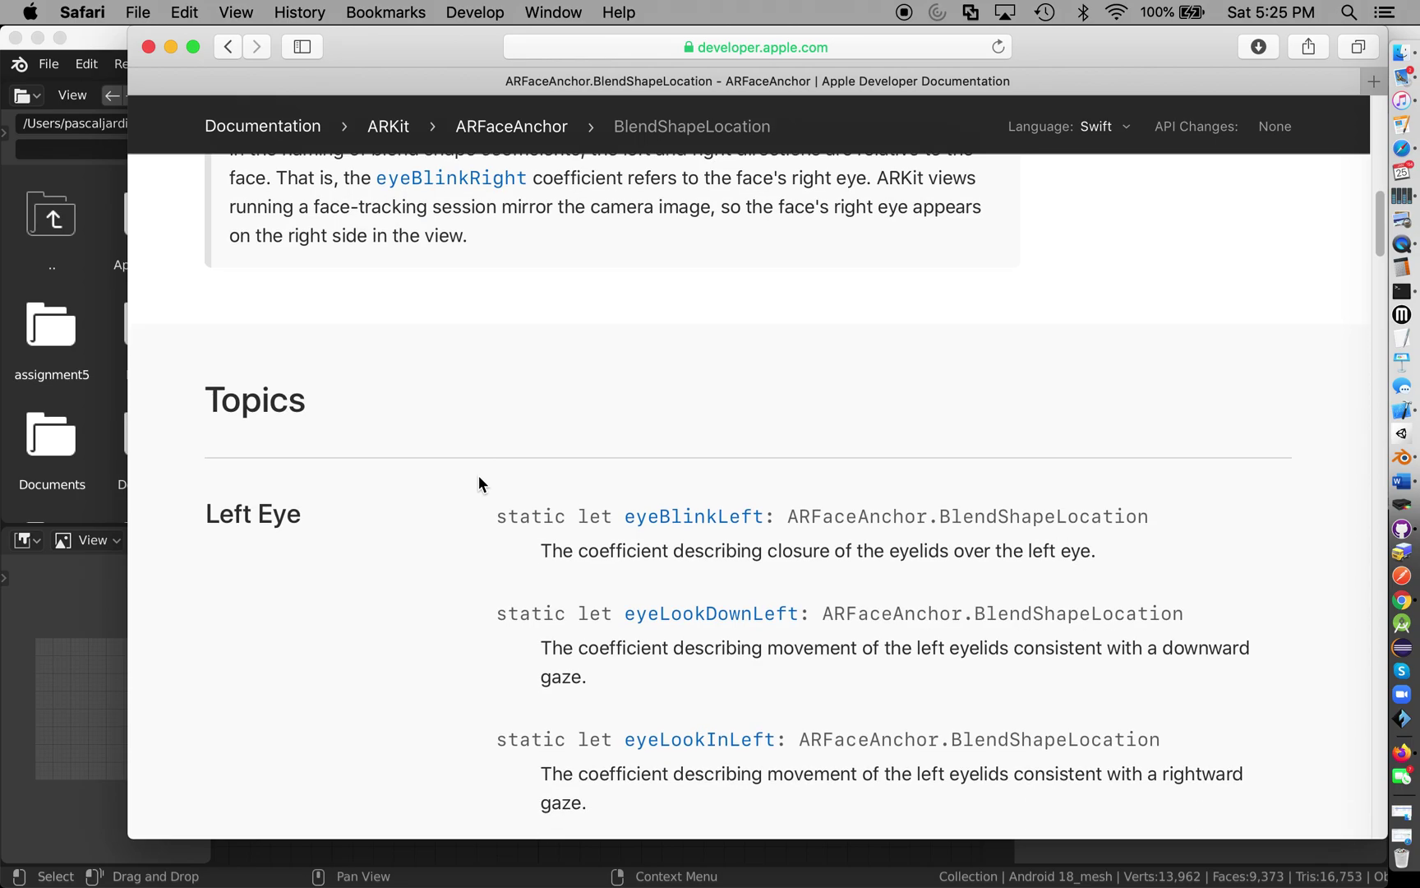
scroll(575, 460, "up", 7)
scroll(589, 452, "up", 15)
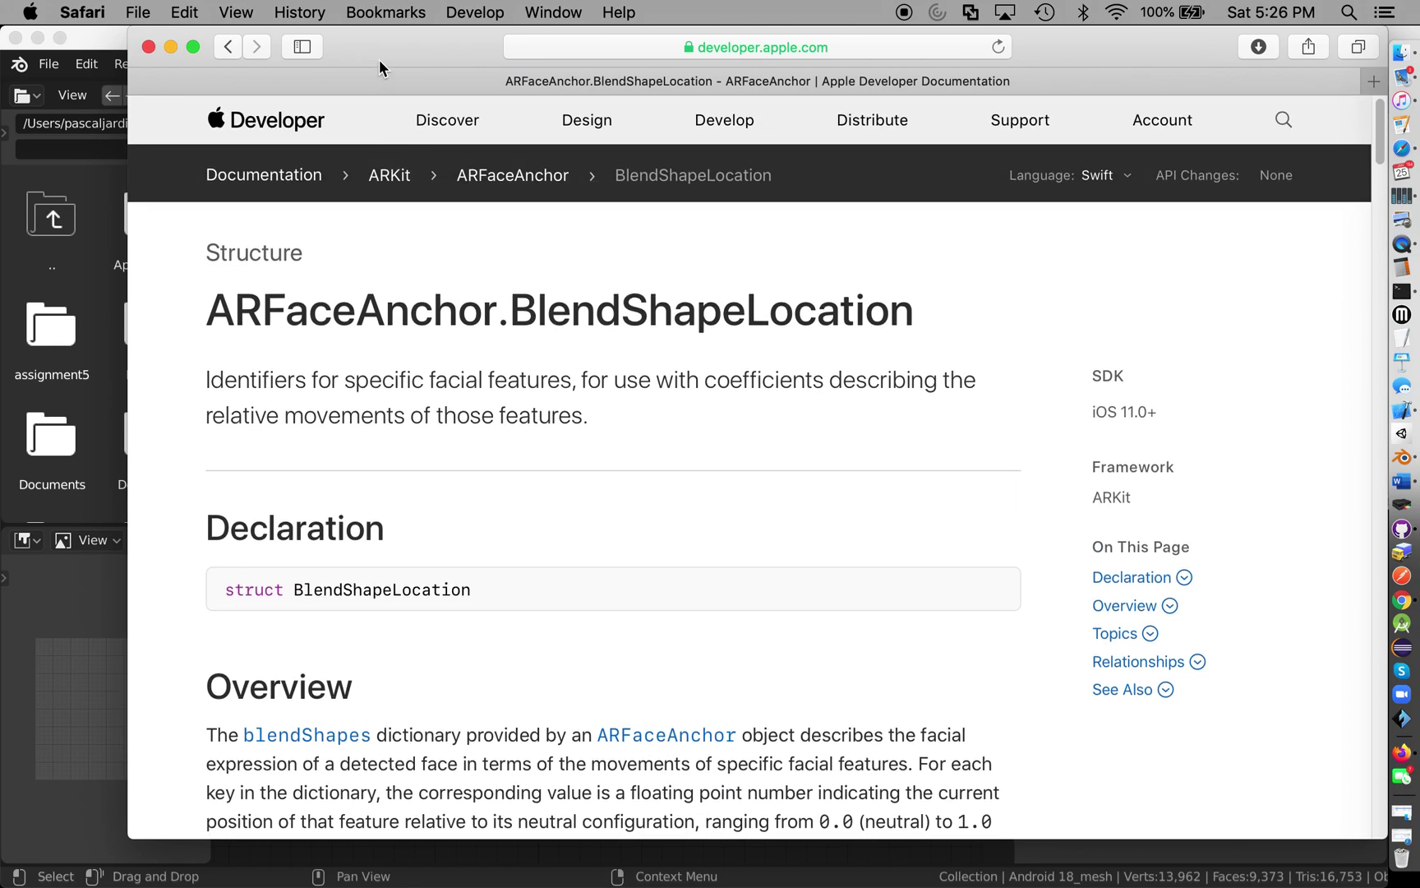
Read the eyeBlinkLeft documentation page, then minimize Safari to bring Blender back.
left_click_drag(378, 59, 894, 59)
left_click_drag(982, 49, 497, 48)
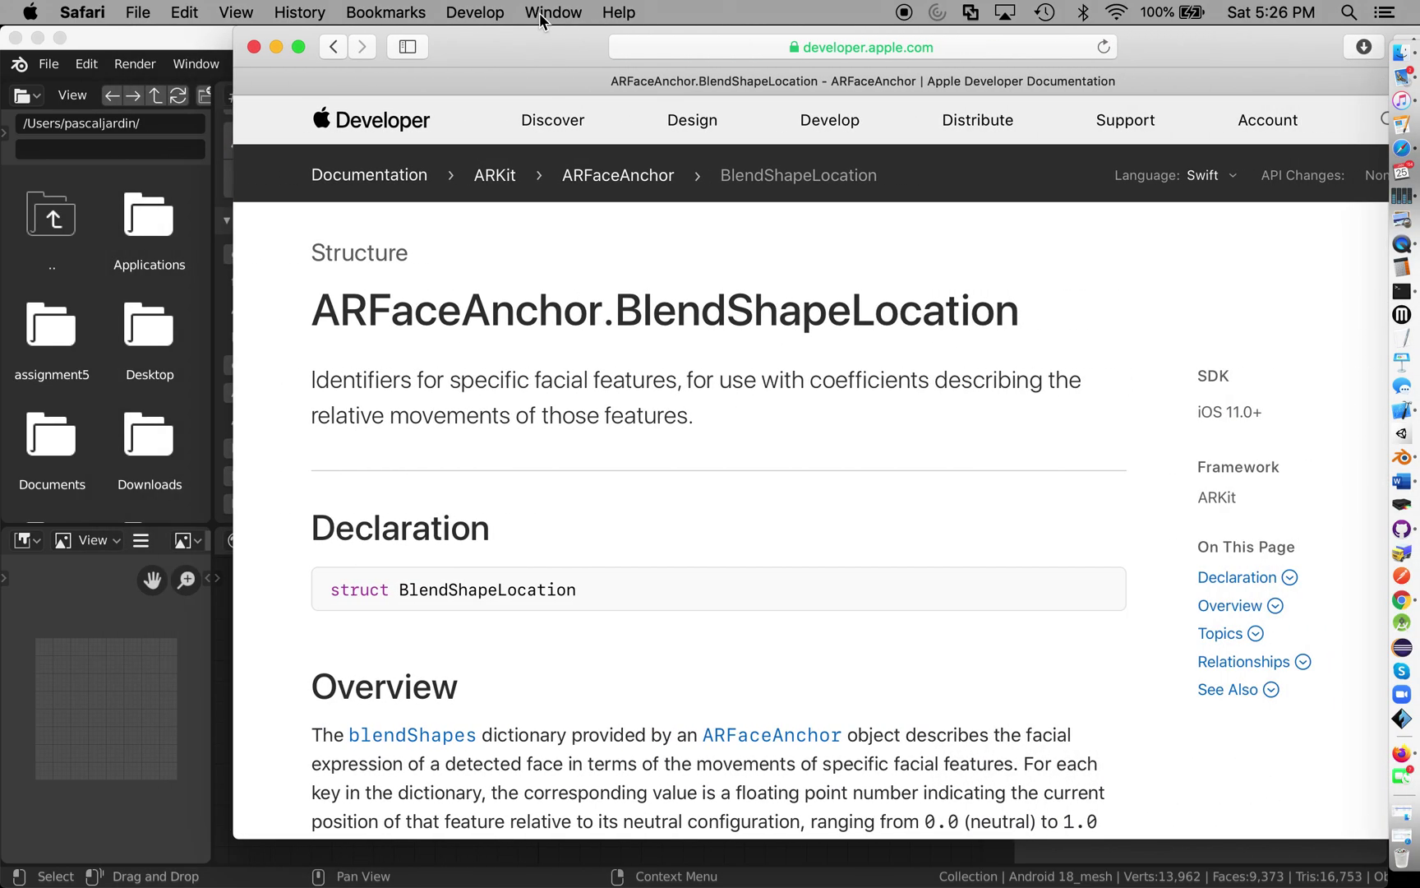
scroll(625, 354, "down", 10)
left_click(697, 421)
scroll(681, 453, "down", 5)
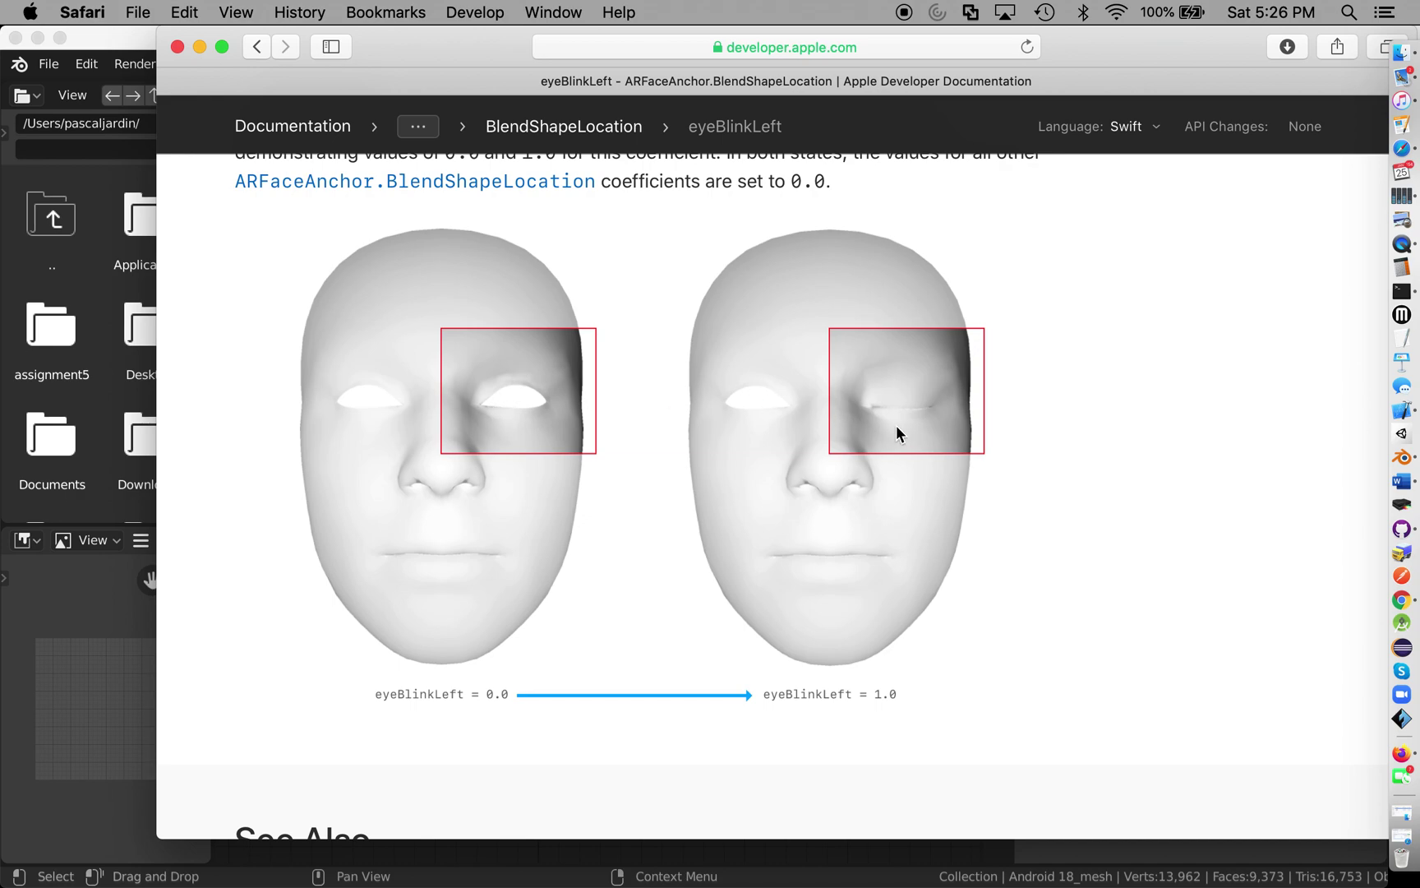
scroll(865, 421, "up", 4)
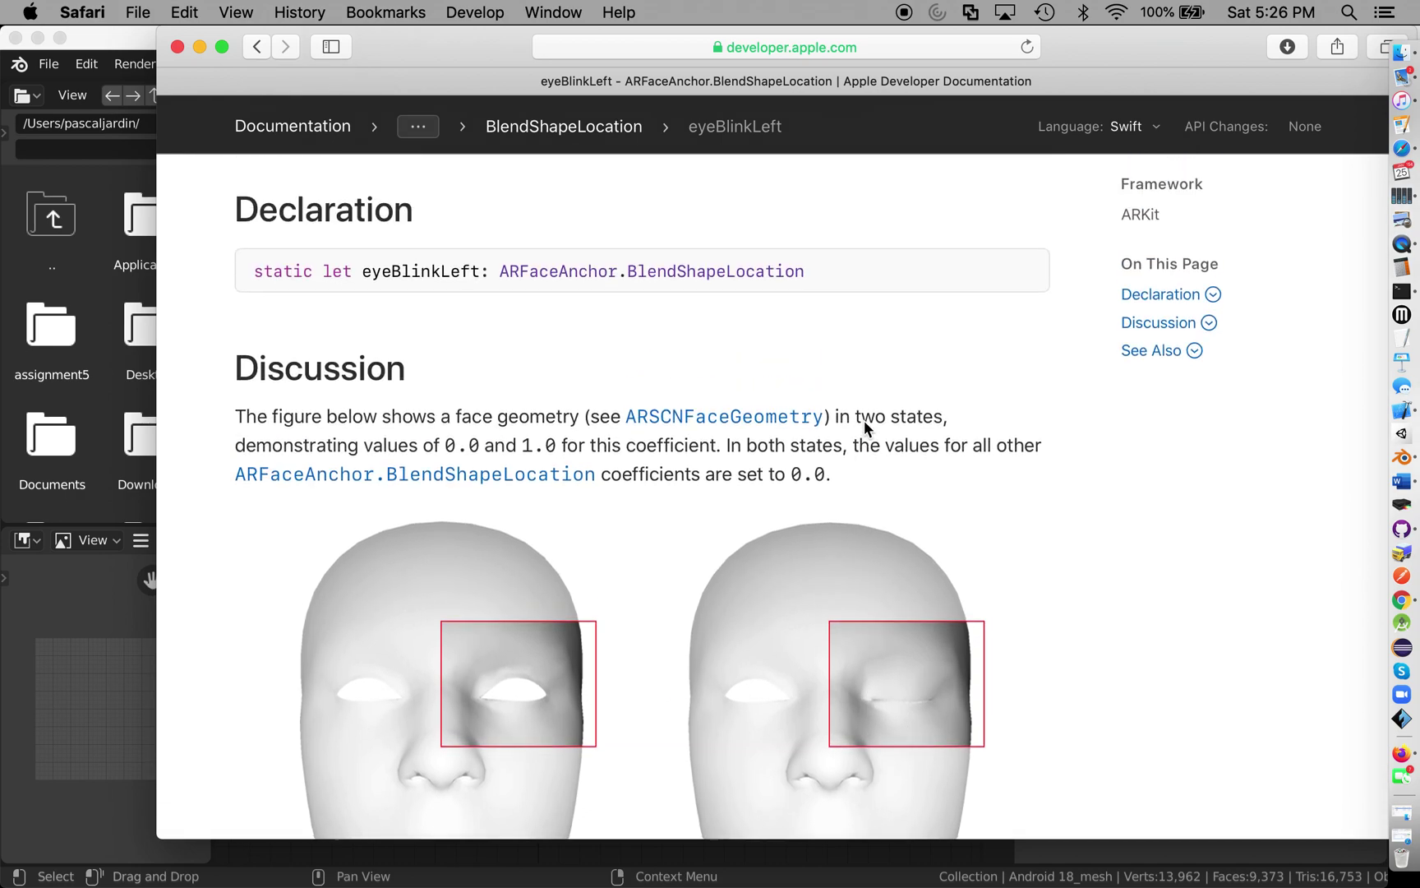
left_click(200, 47)
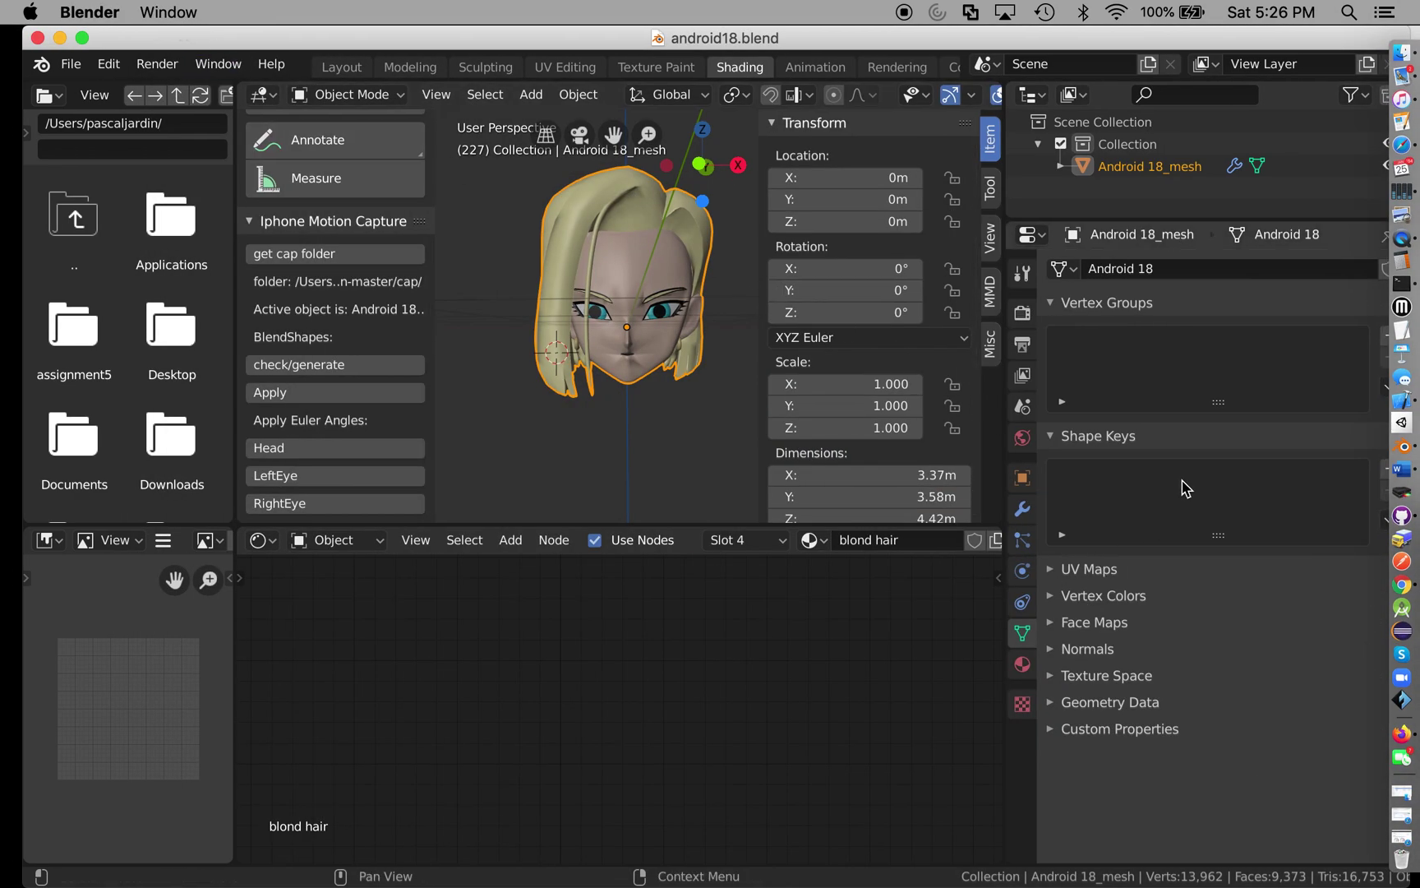
left_click_drag(1177, 31, 1148, 32)
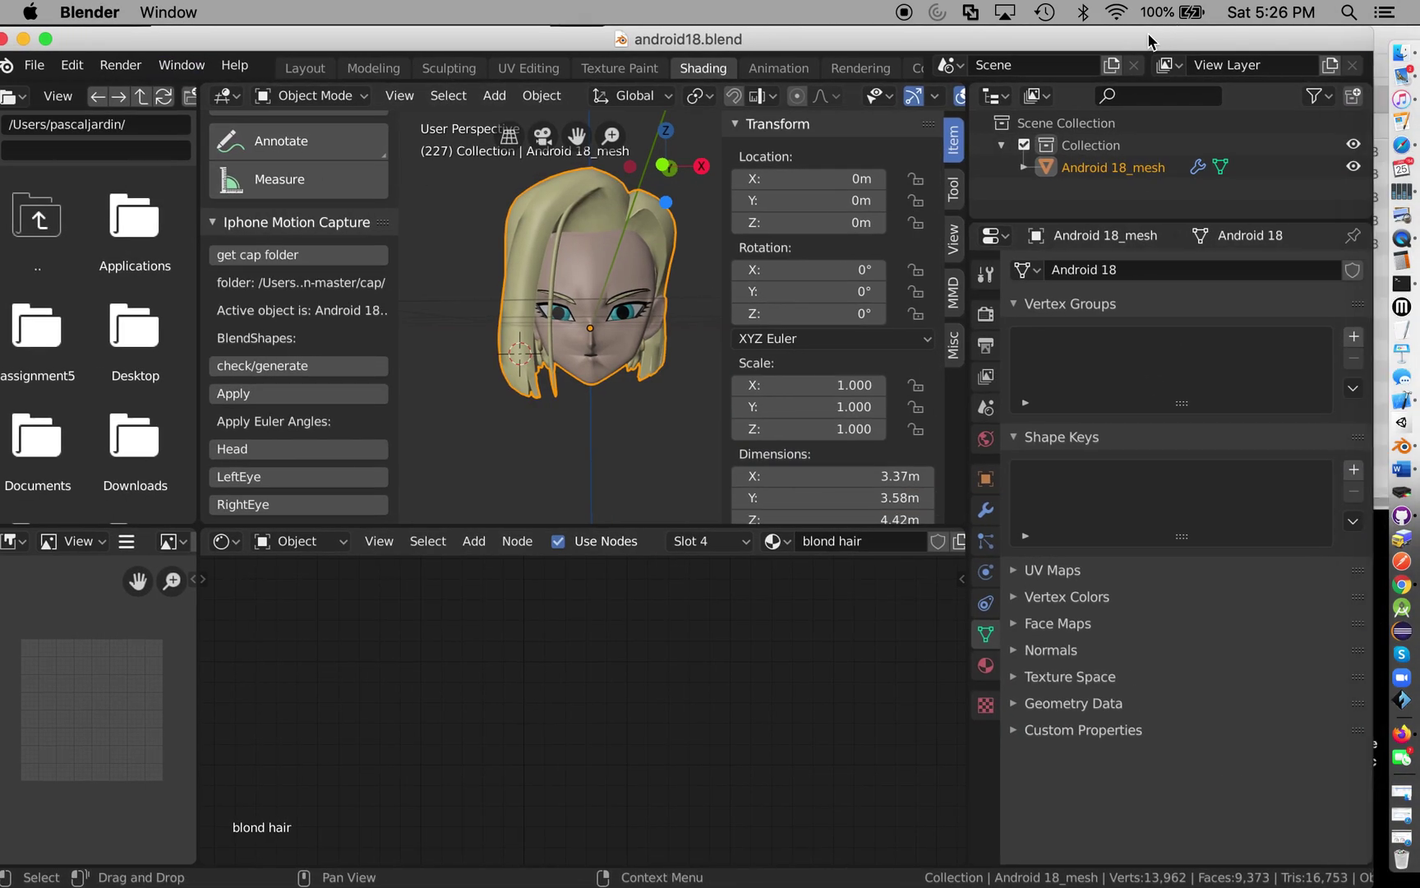
left_click(274, 366)
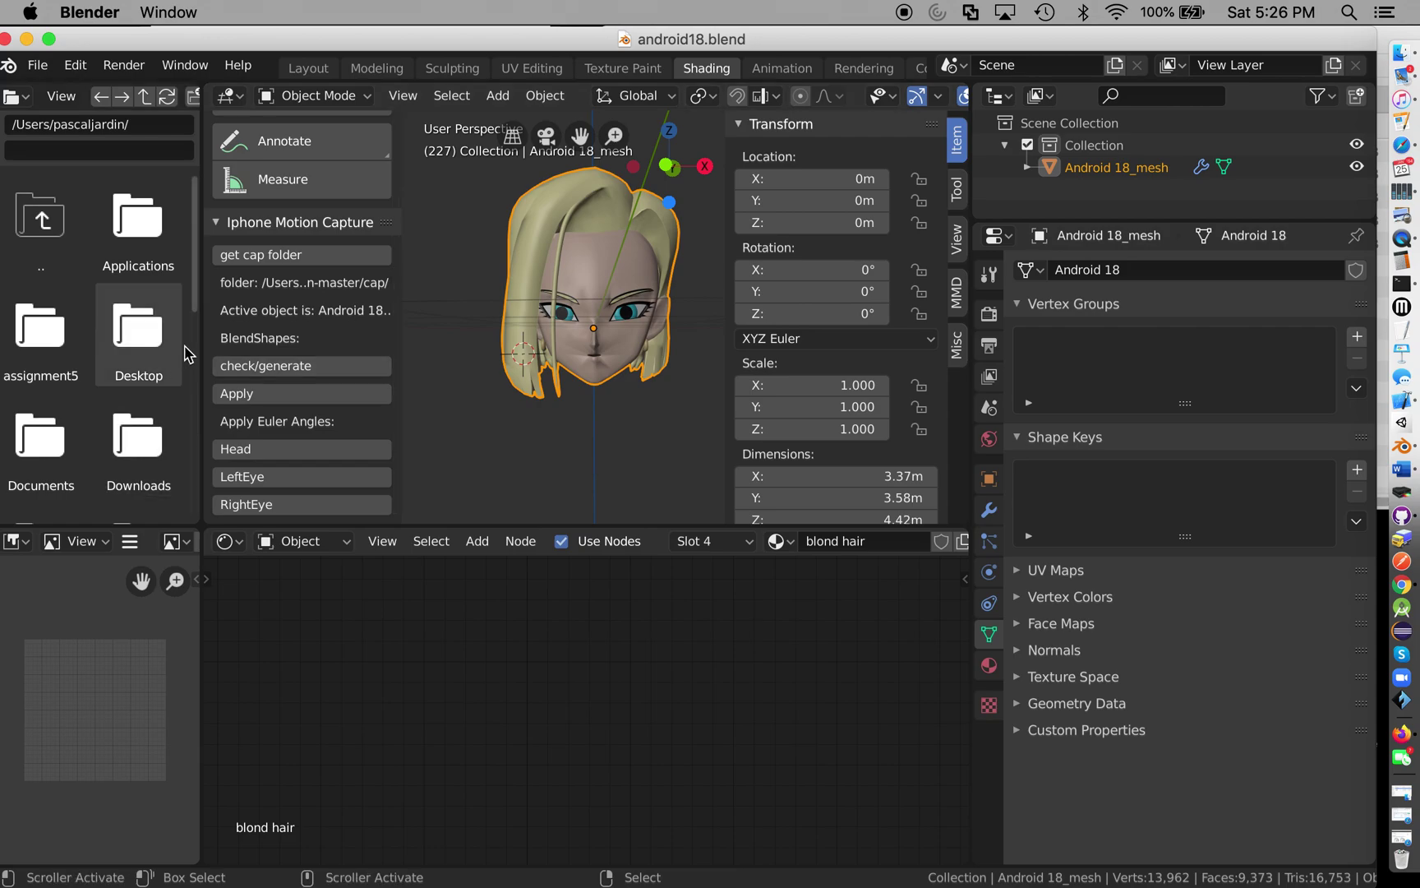
left_click(315, 367)
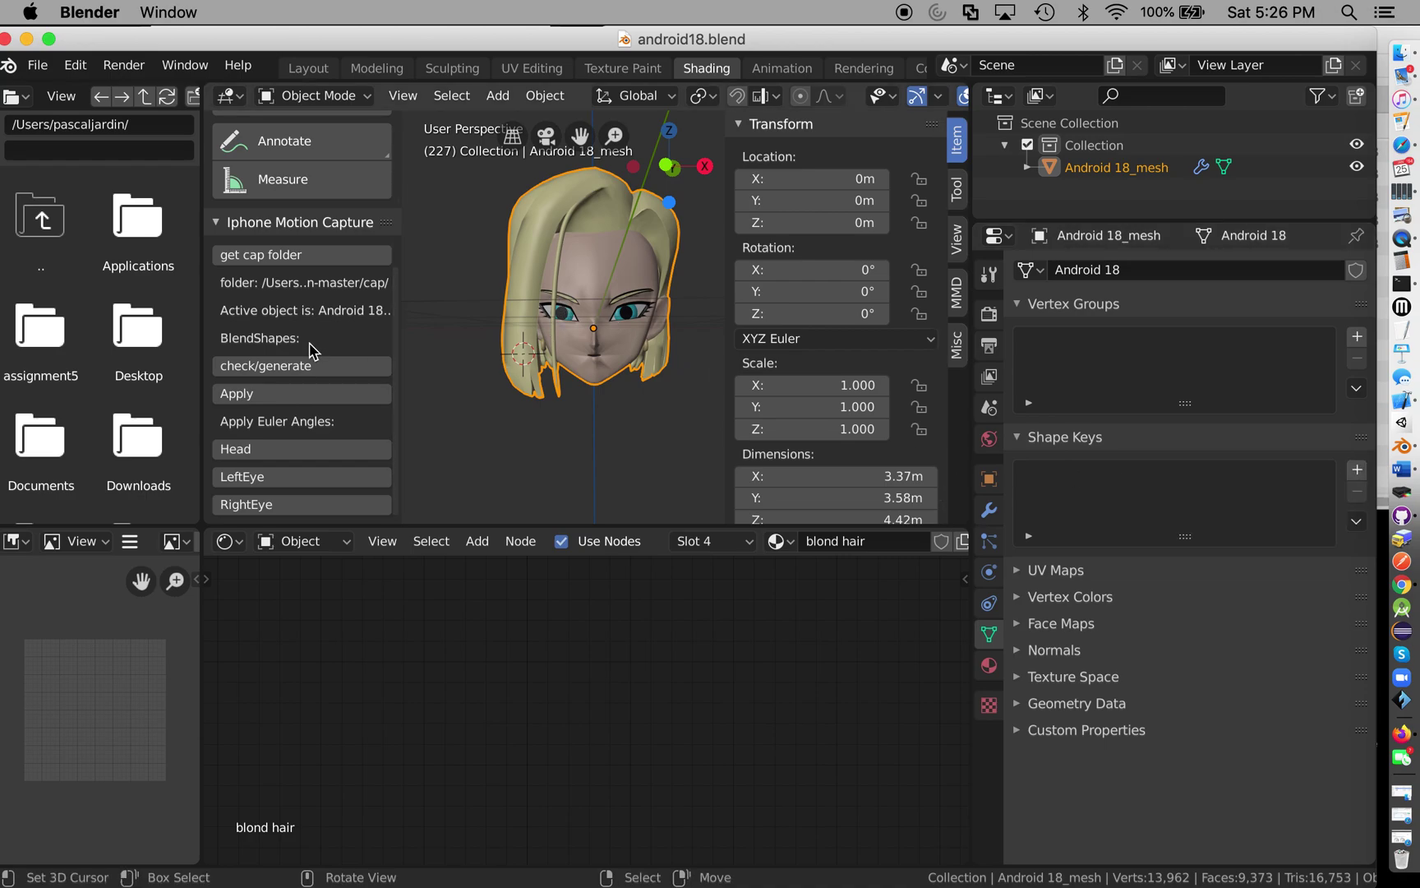
scroll(304, 365, "up", 5)
scroll(304, 329, "down", 5)
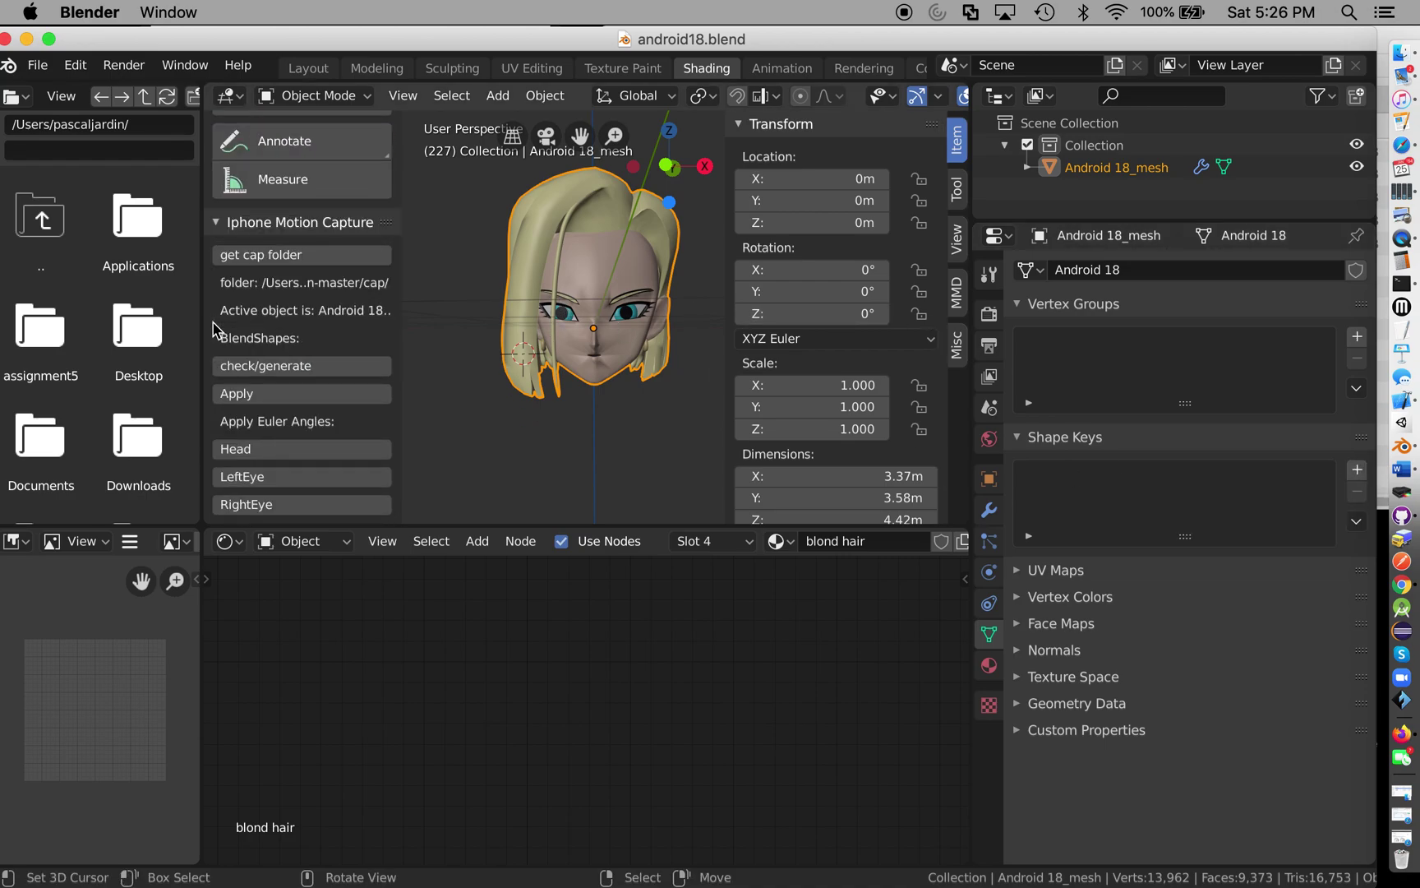
left_click(1356, 470)
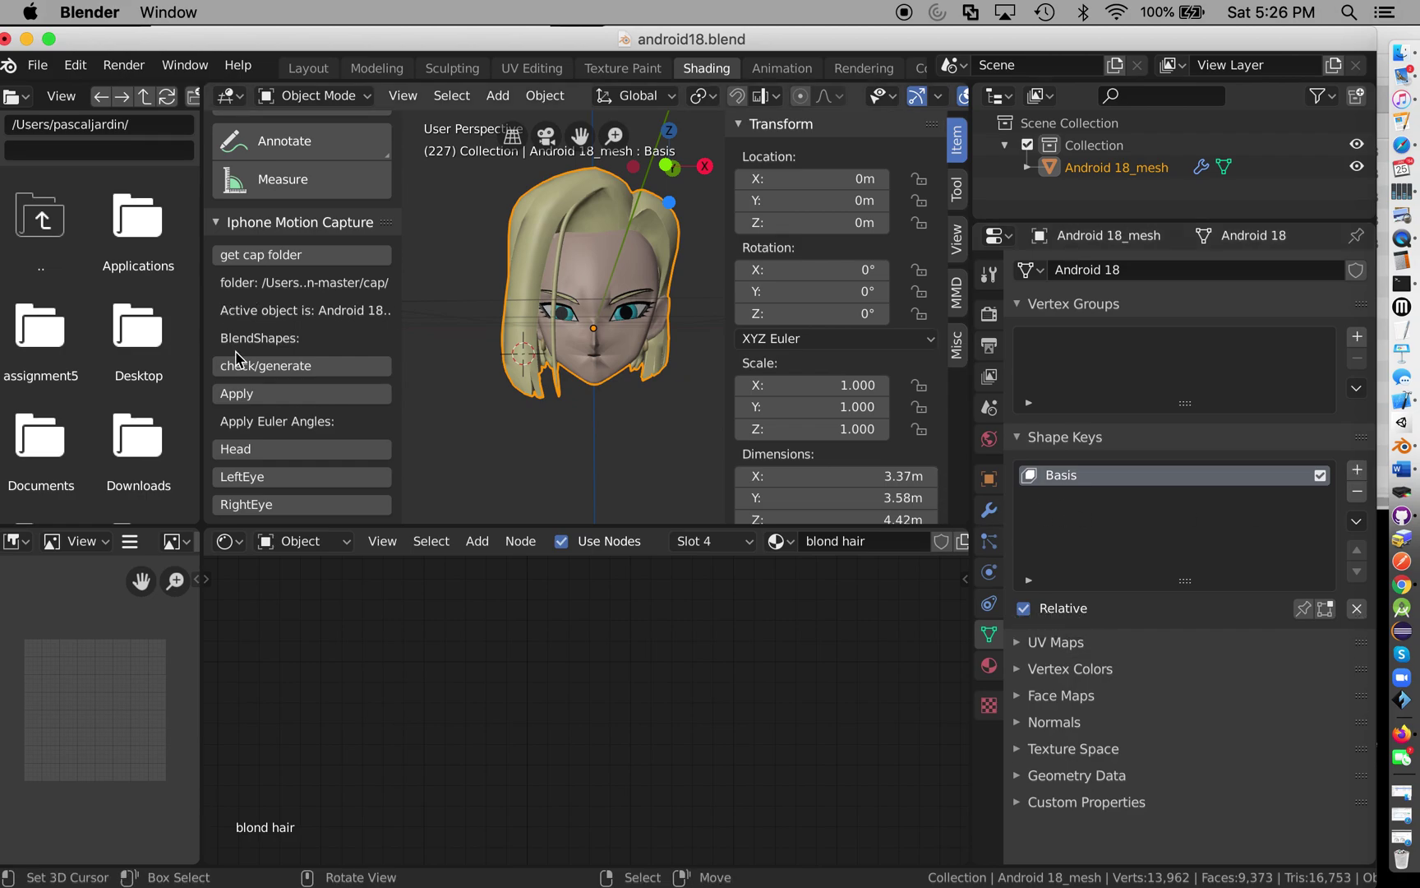
Generate the ARKit shape keys on the head and preview eyeBlink_L, eyeLookDown_L and Basis.
left_click(259, 374)
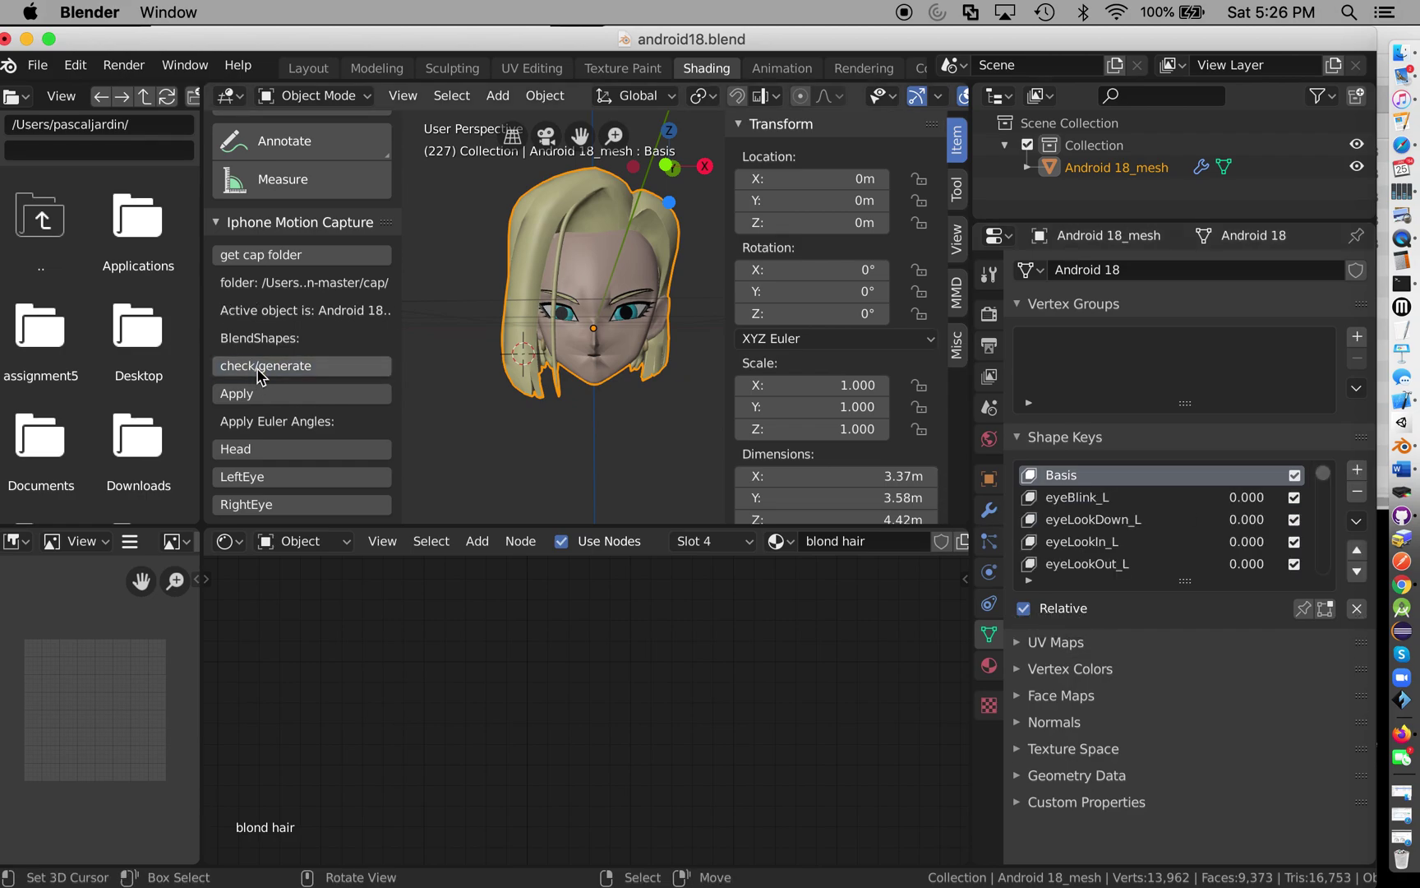
scroll(1110, 524, "down", 15)
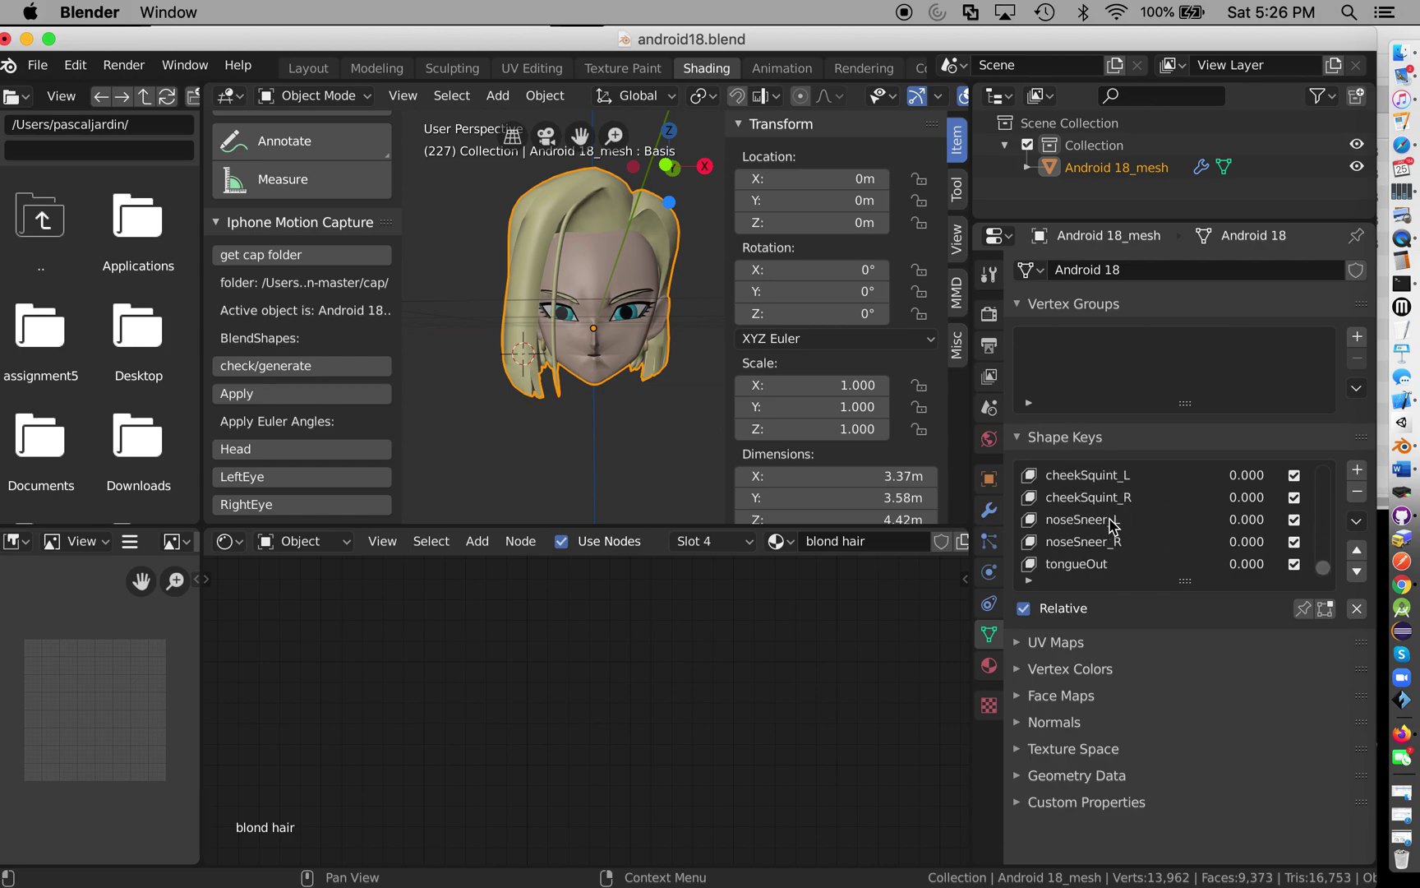
scroll(1111, 525, "up", 15)
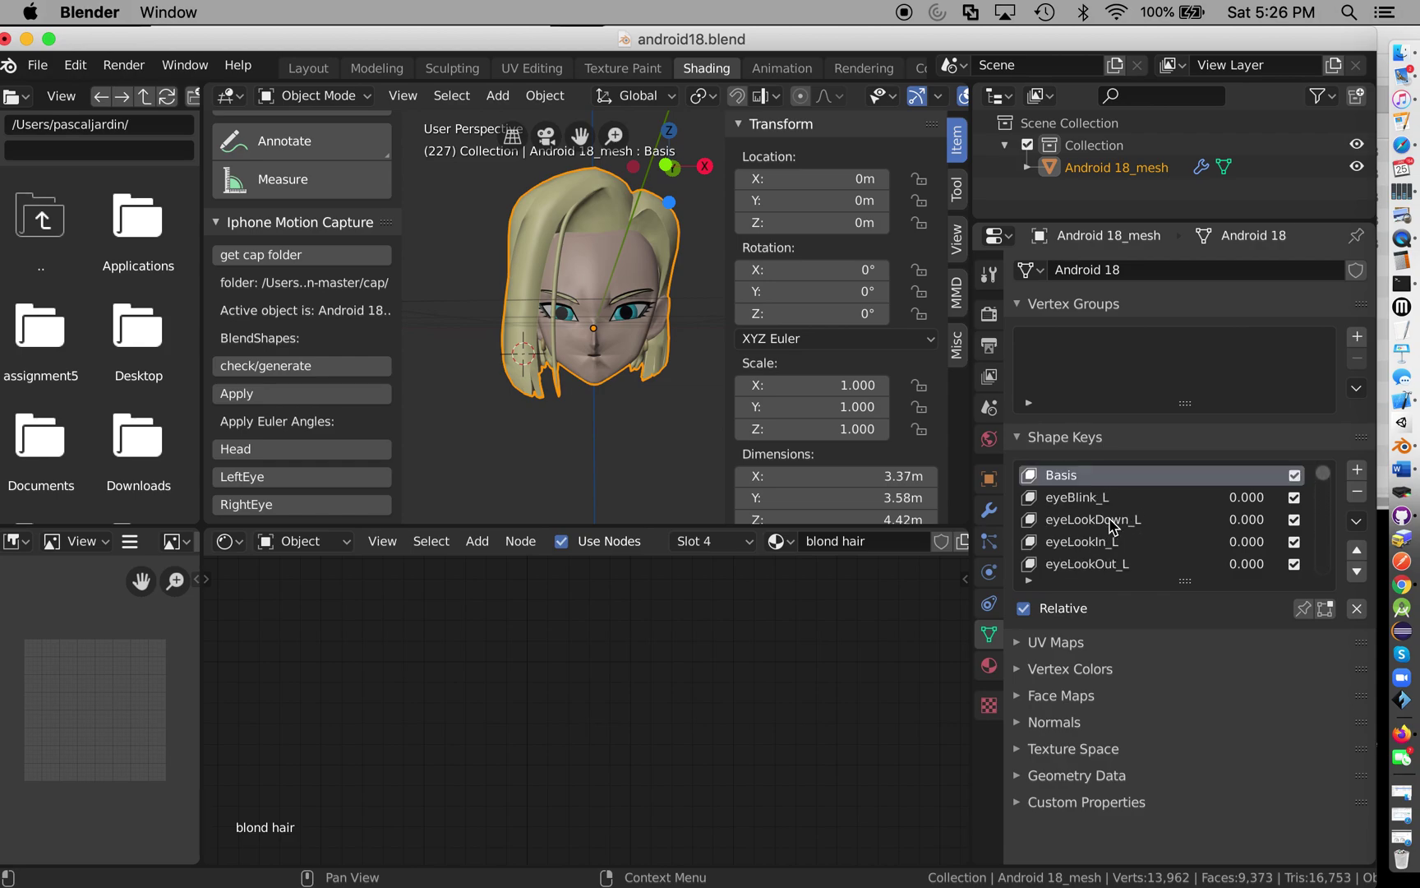
left_click(1091, 498)
left_click(1093, 519)
left_click(1092, 496)
left_click(1088, 477)
Switch back and forth between the eyeBlink_L and eyeLookDown_L shape keys to compare them.
left_click(1089, 496)
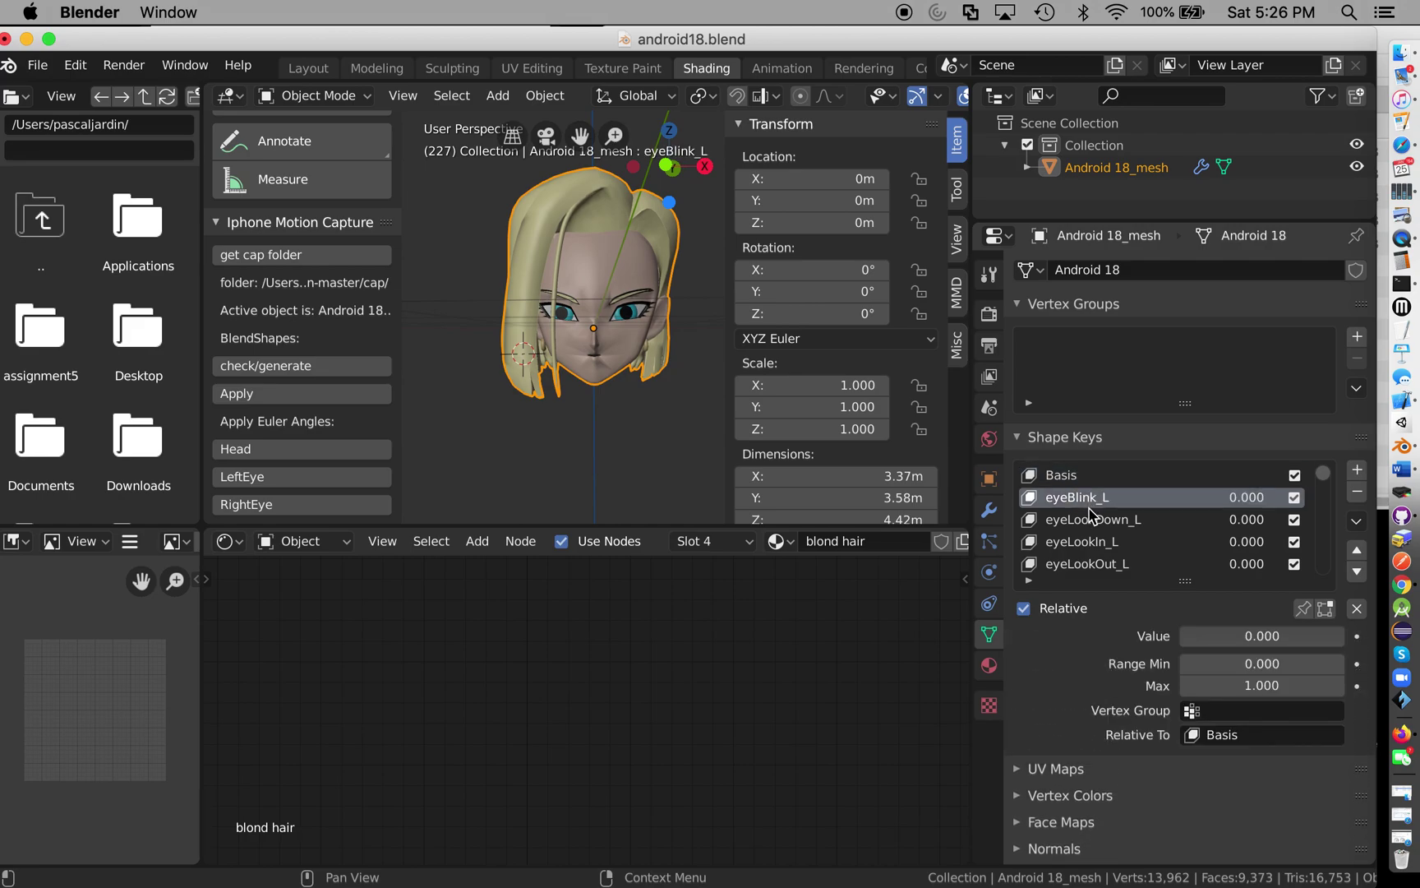
left_click(1093, 518)
left_click(1080, 498)
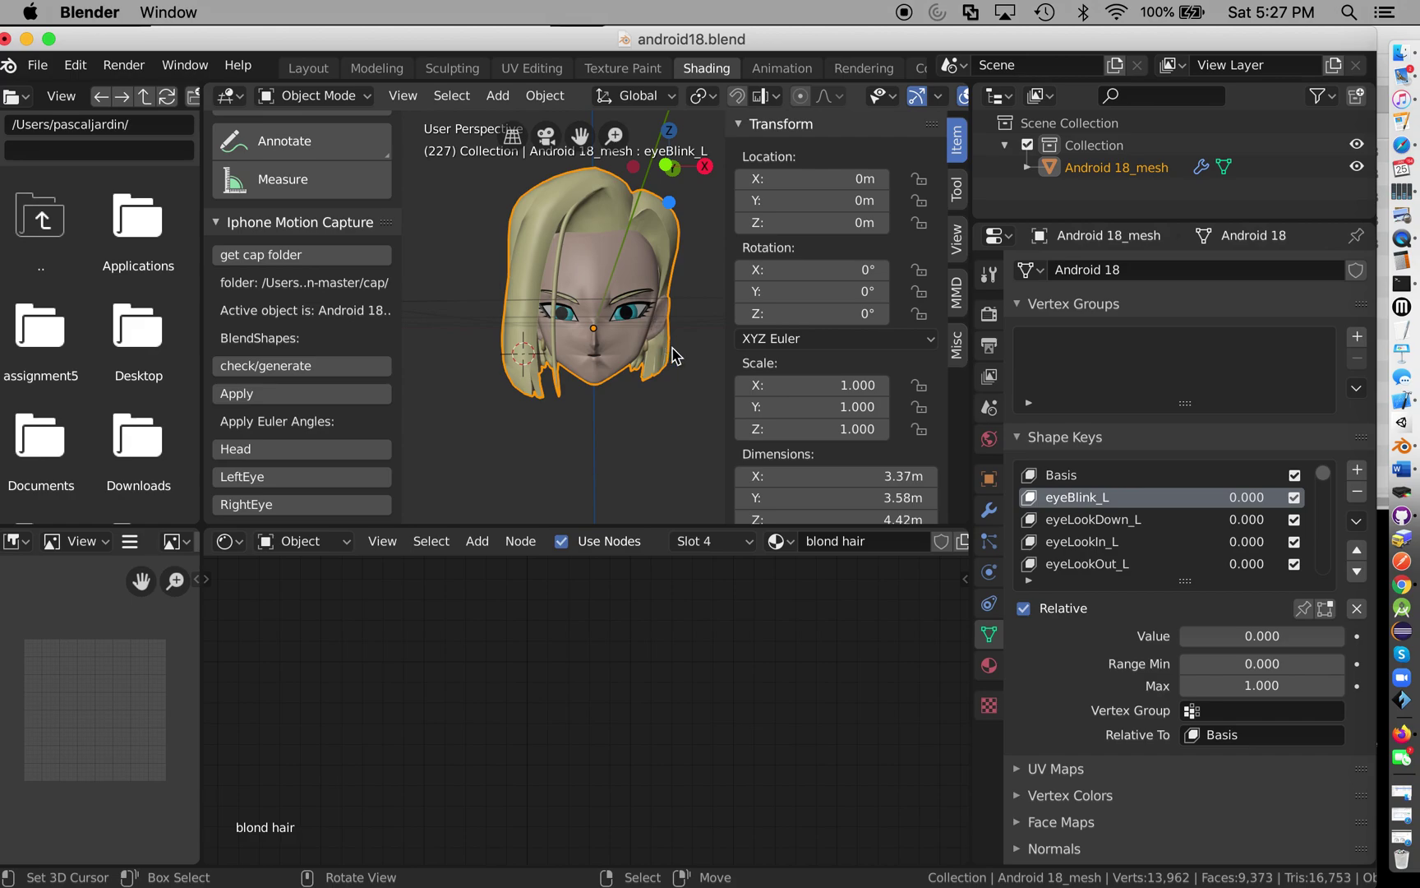
left_click(1112, 522)
left_click(1107, 503)
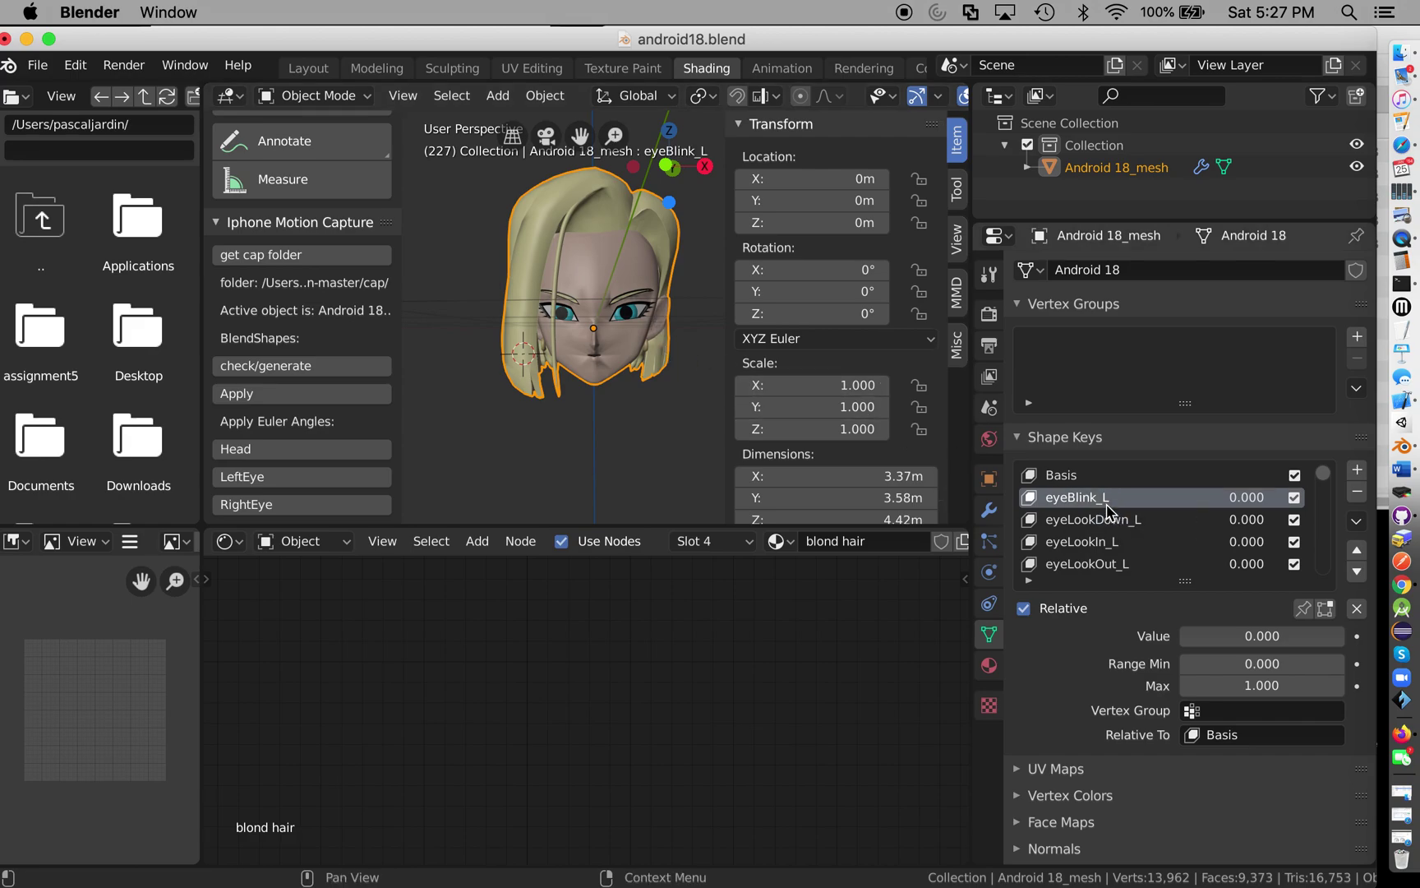
scroll(1107, 510, "down", 4)
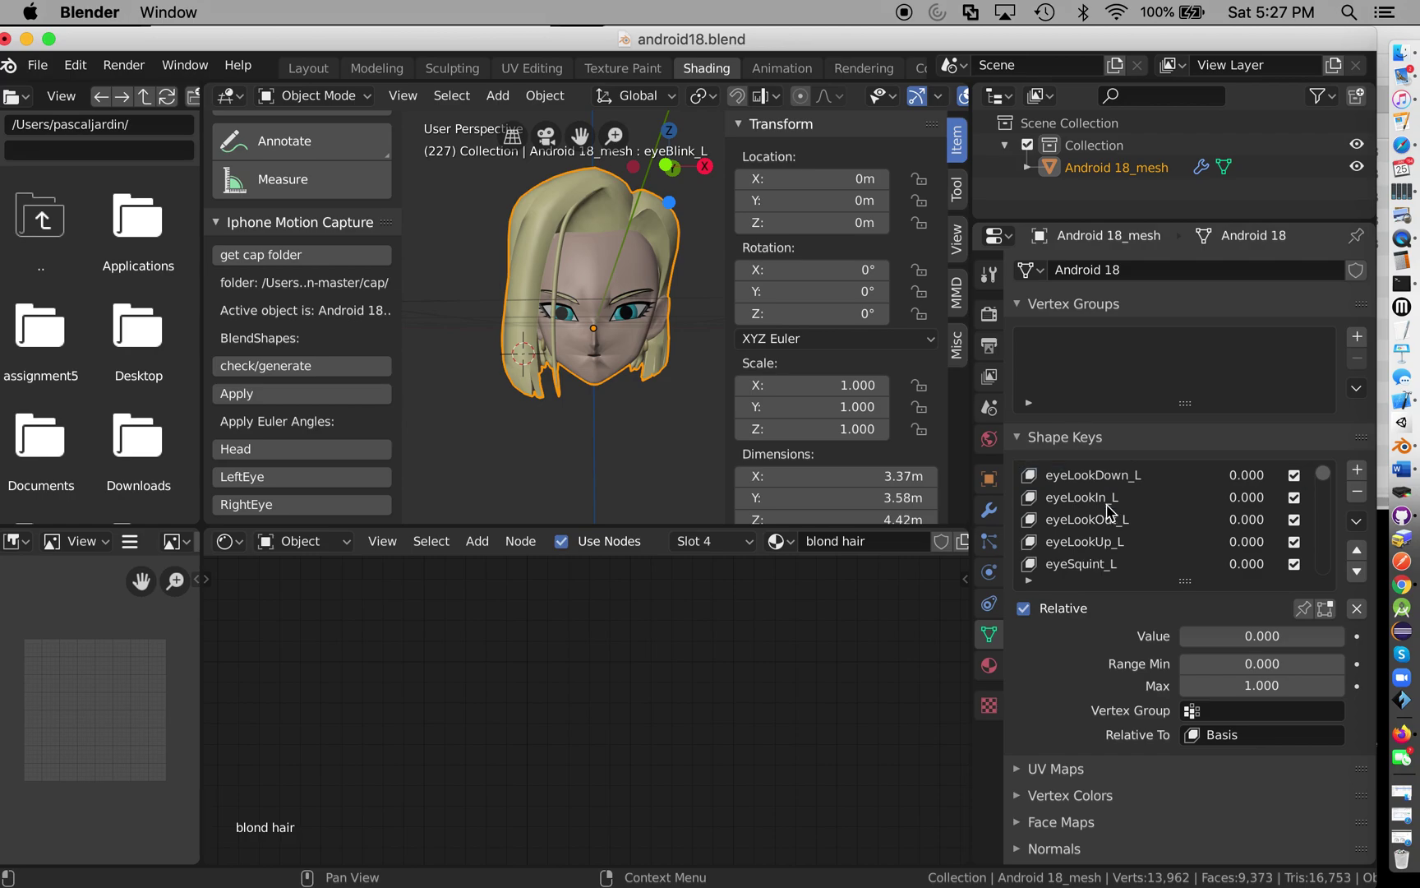
scroll(1107, 510, "up", 4)
left_click(1100, 523)
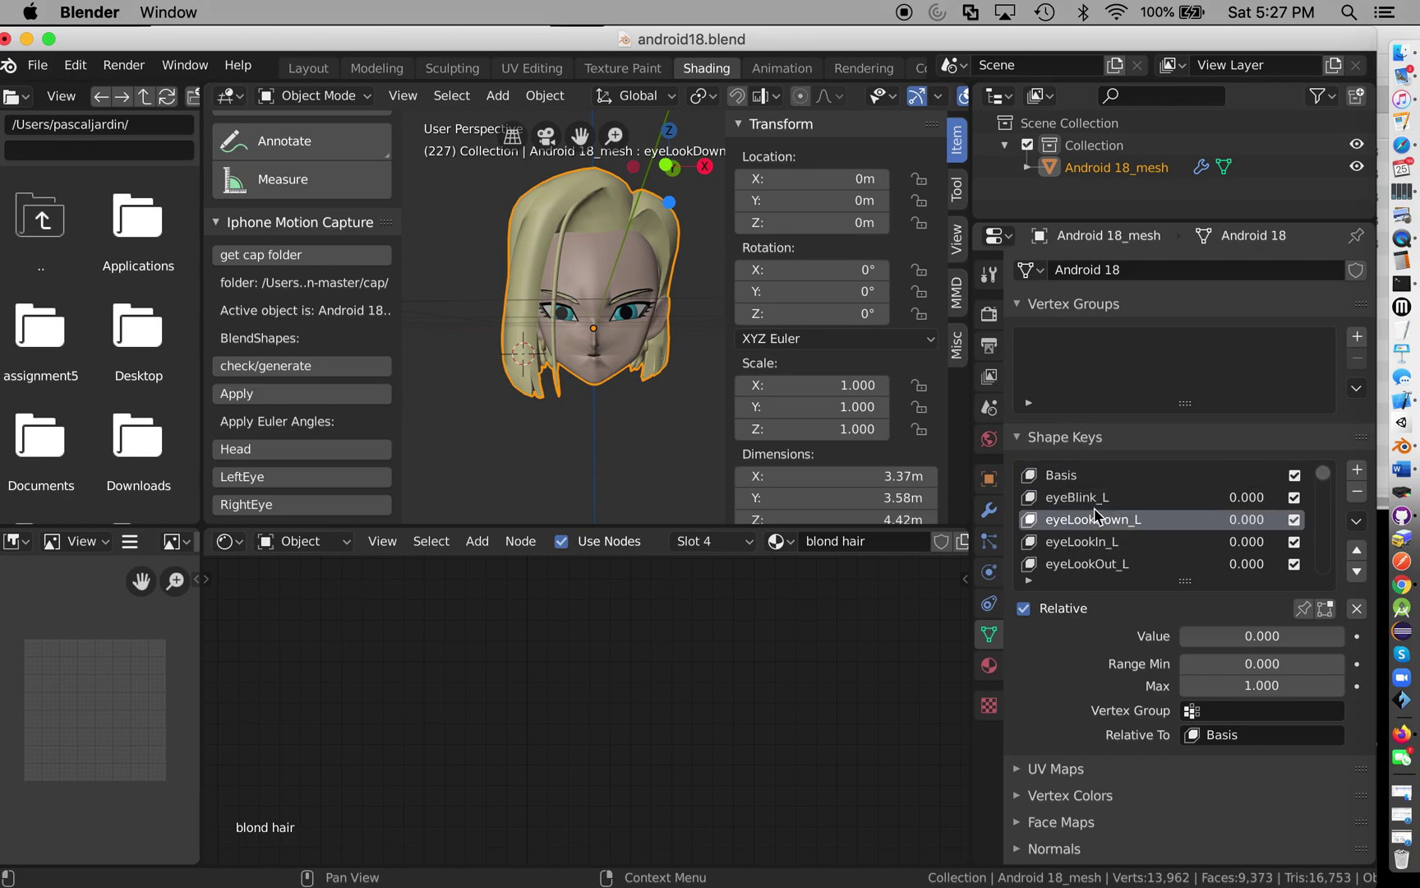
left_click(1099, 501)
left_click(1097, 521)
scroll(1095, 523, "down", 2)
scroll(1096, 524, "up", 2)
left_click(1088, 499)
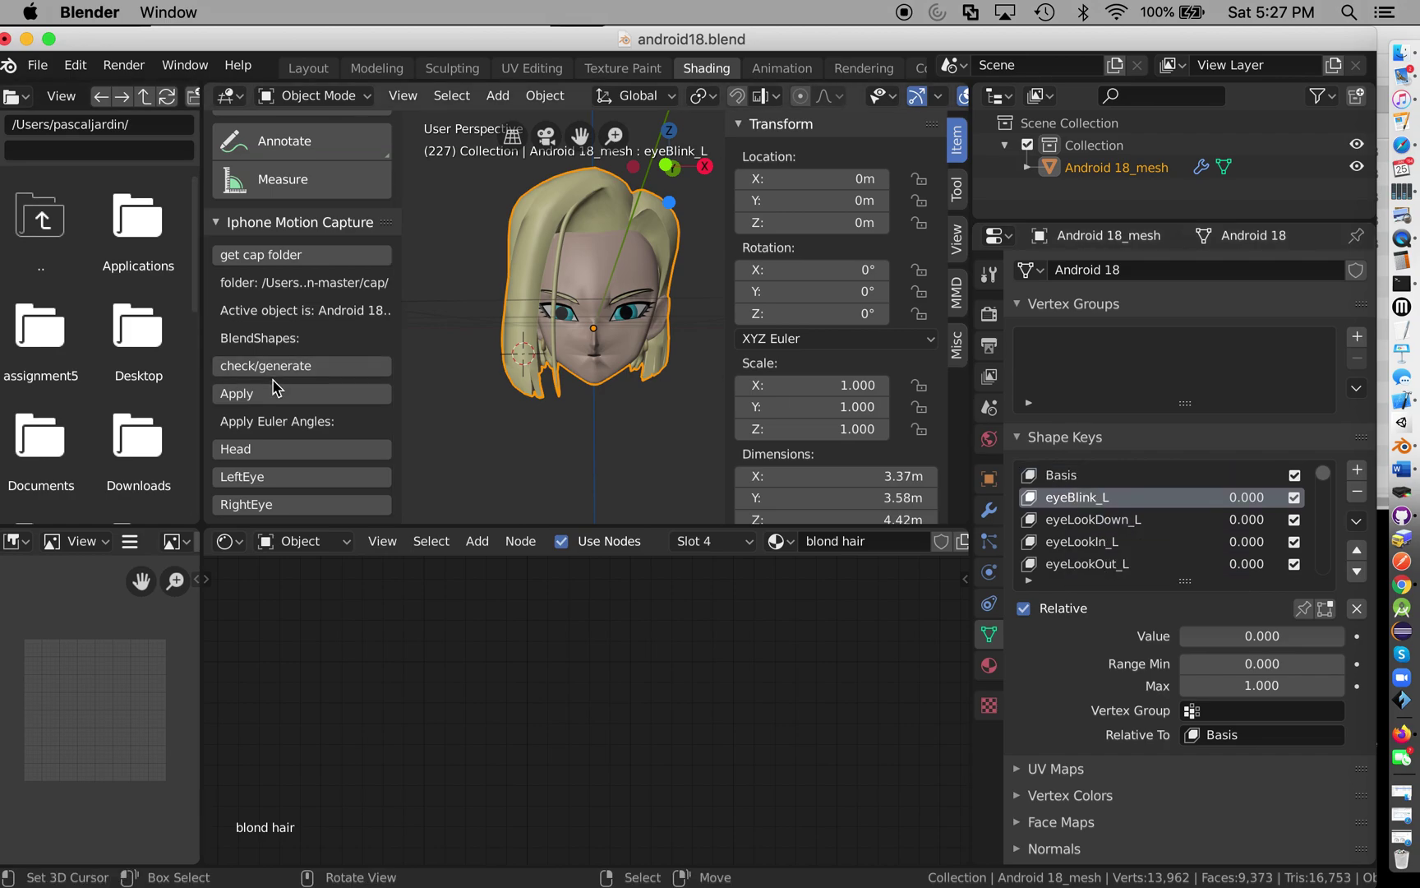
Orbit the view around the head and save android18.blend.
scroll(482, 358, "left", 6)
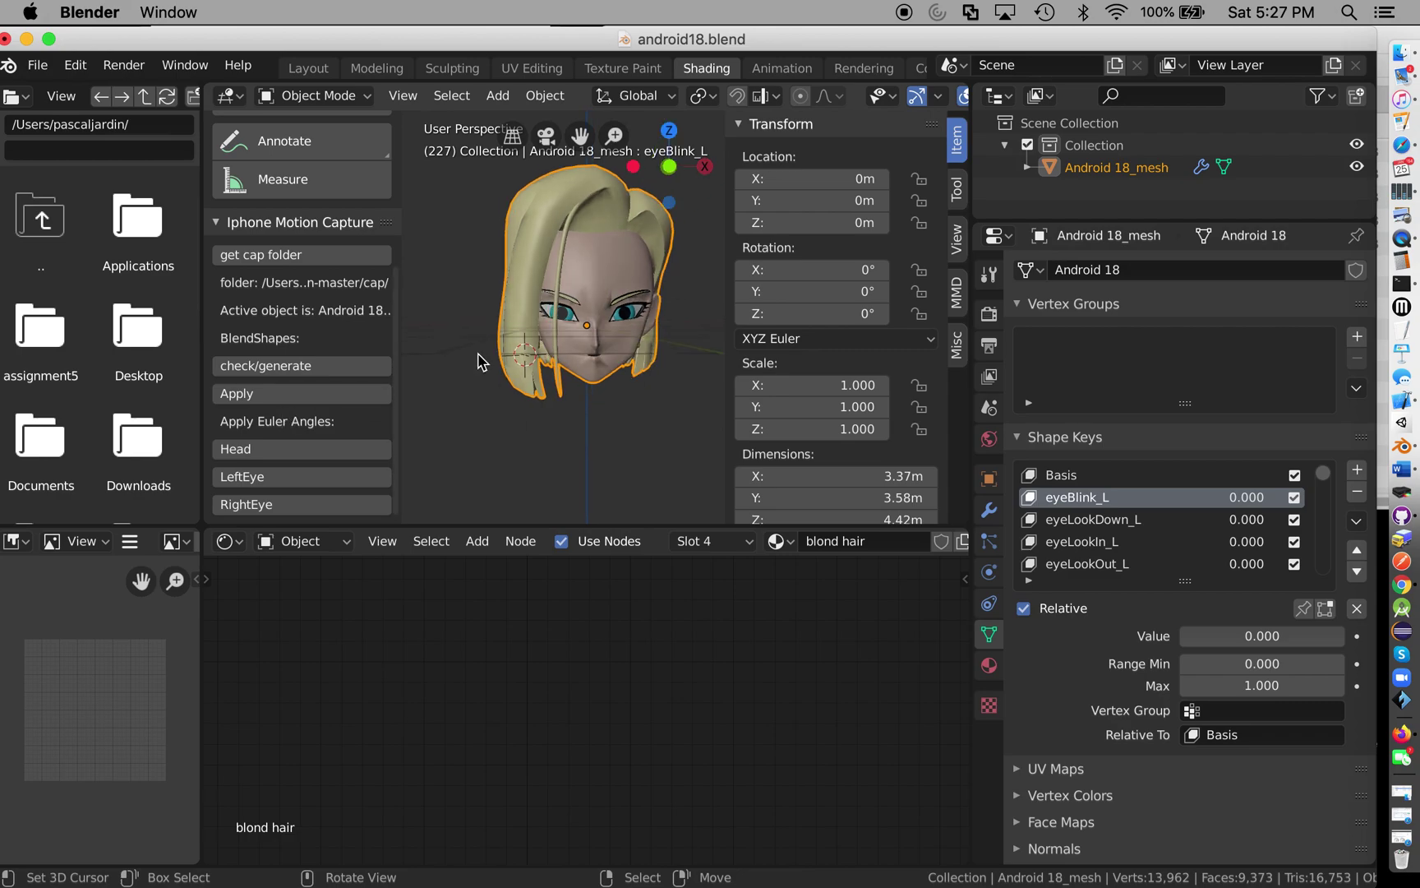
scroll(482, 358, "left", 5)
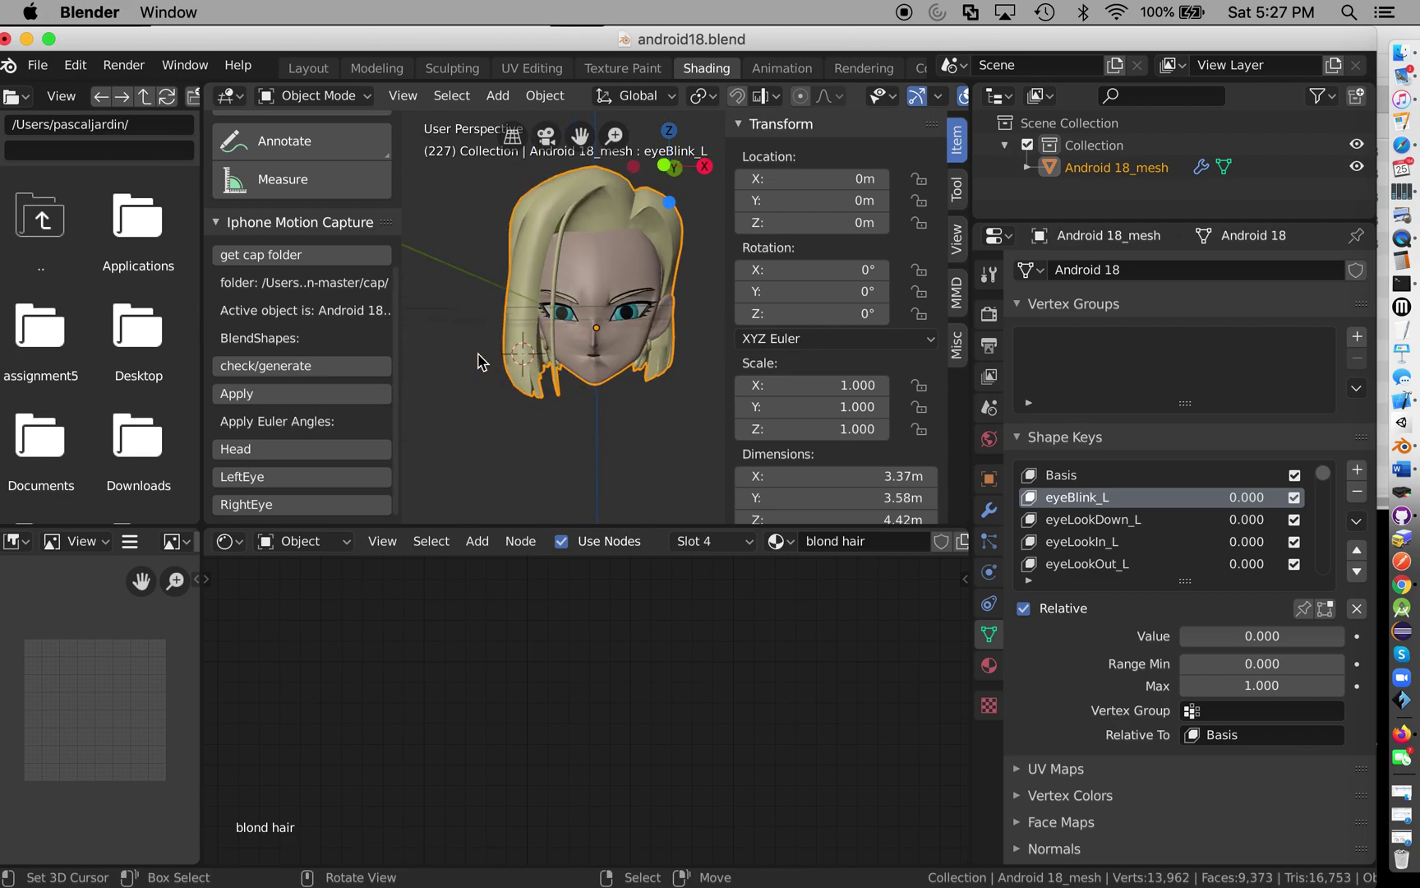
scroll(562, 345, "left", 3)
scroll(562, 341, "left", 8)
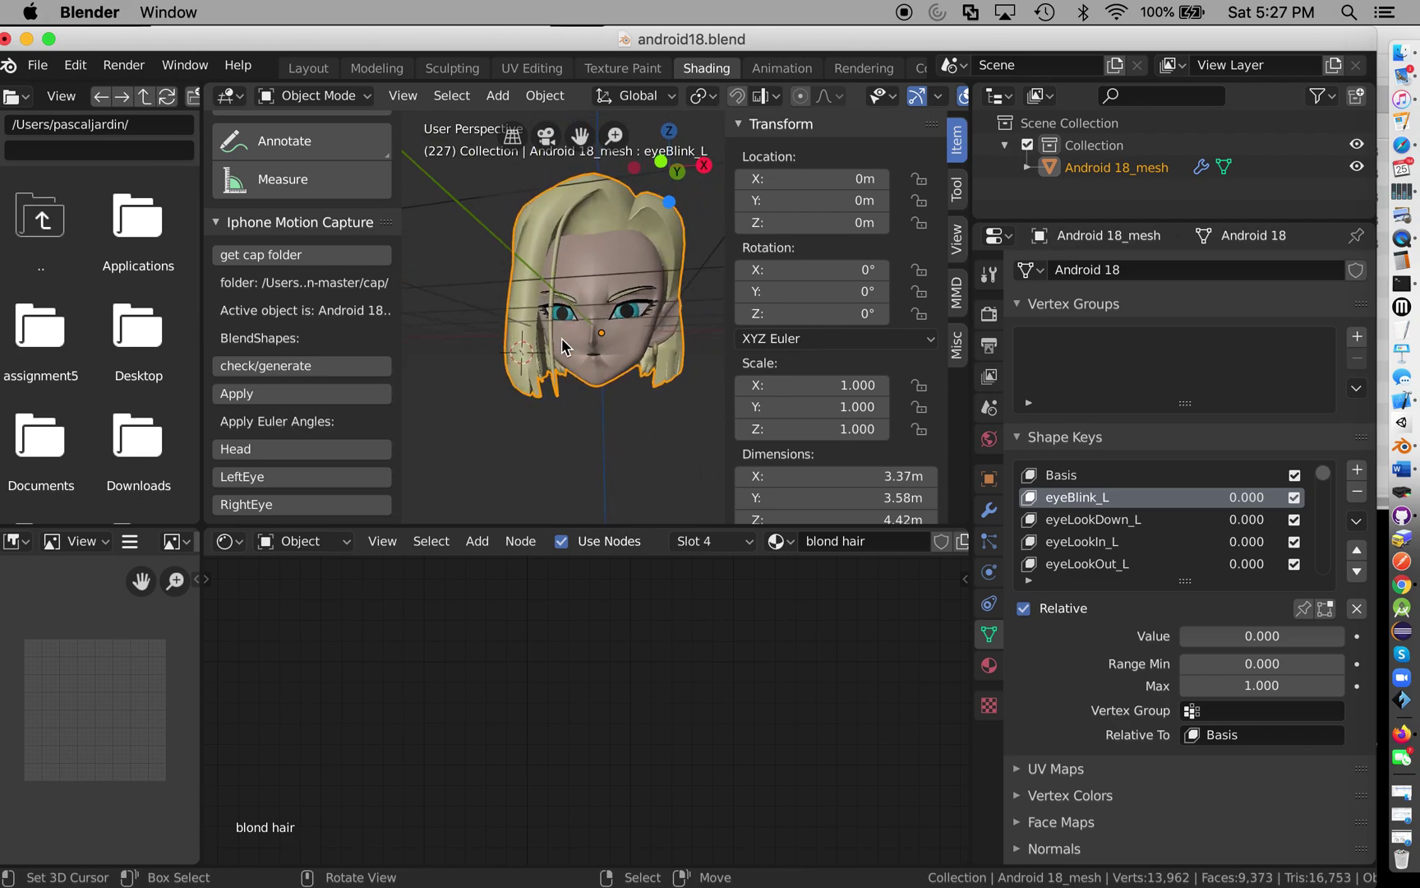
scroll(1161, 522, "down", 15)
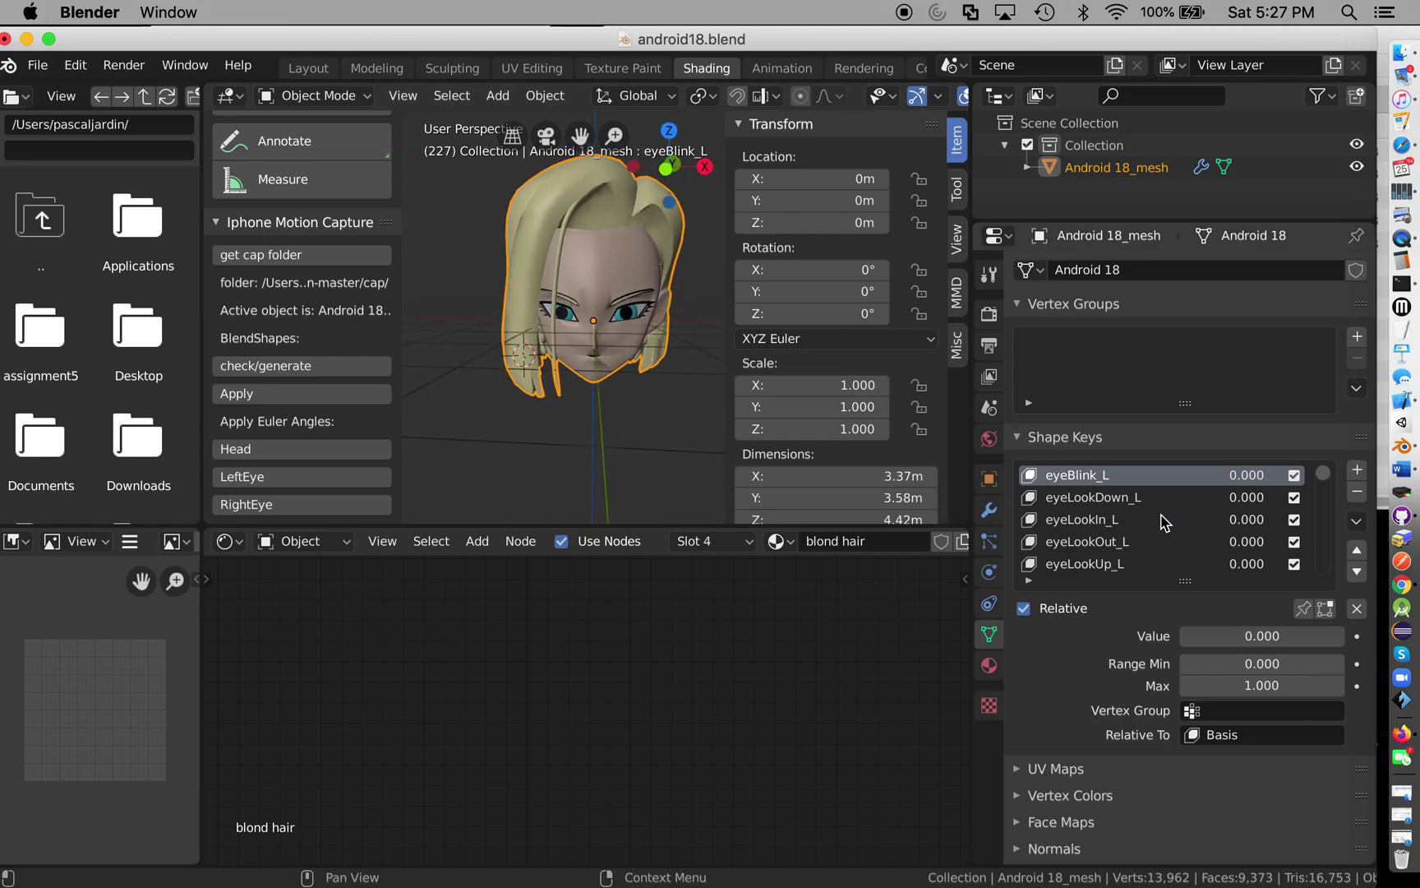
scroll(1161, 519, "down", 3)
scroll(1161, 519, "up", 18)
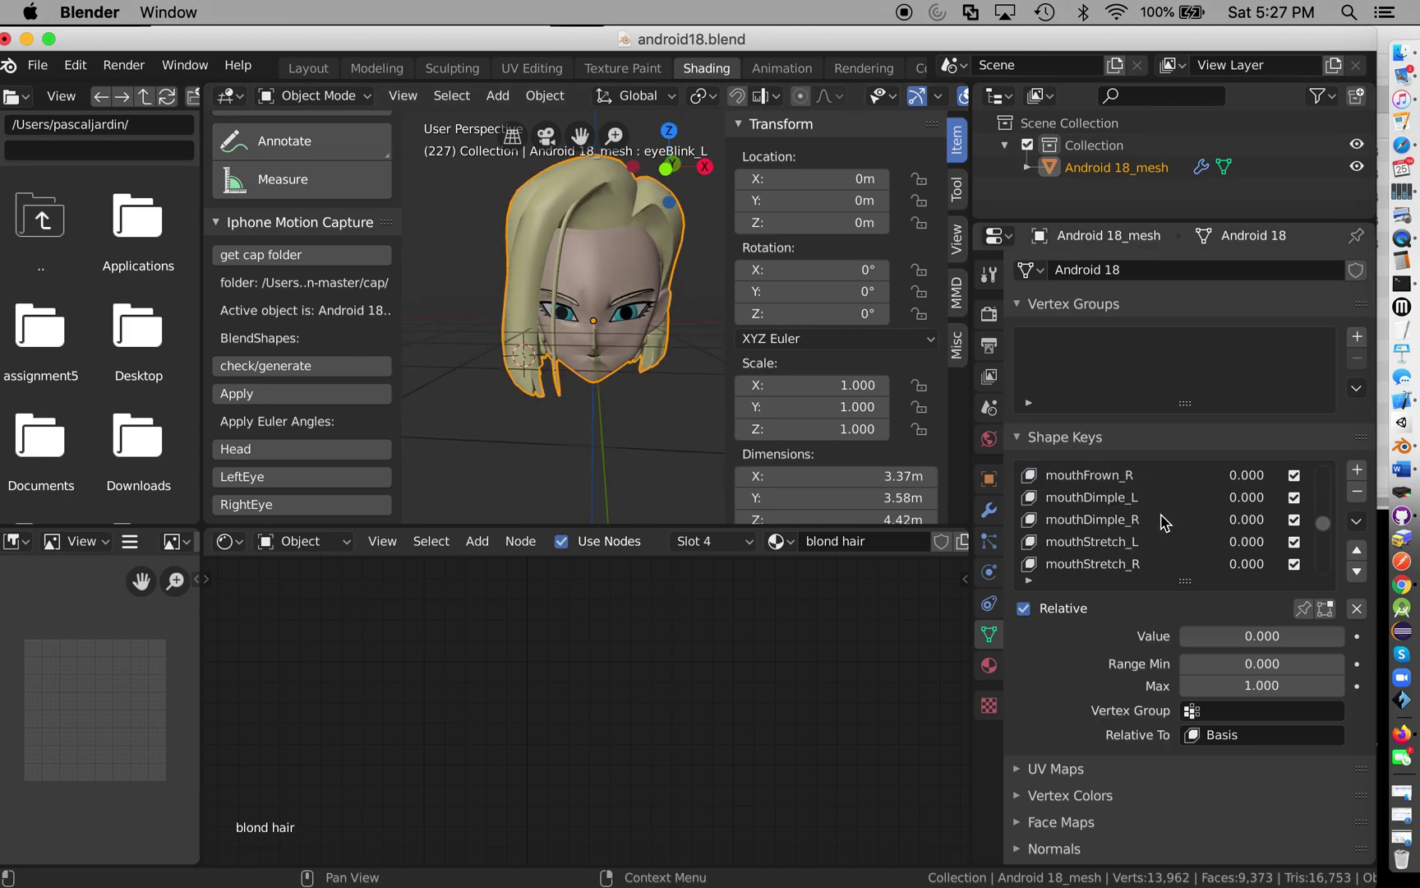
key("super+s")
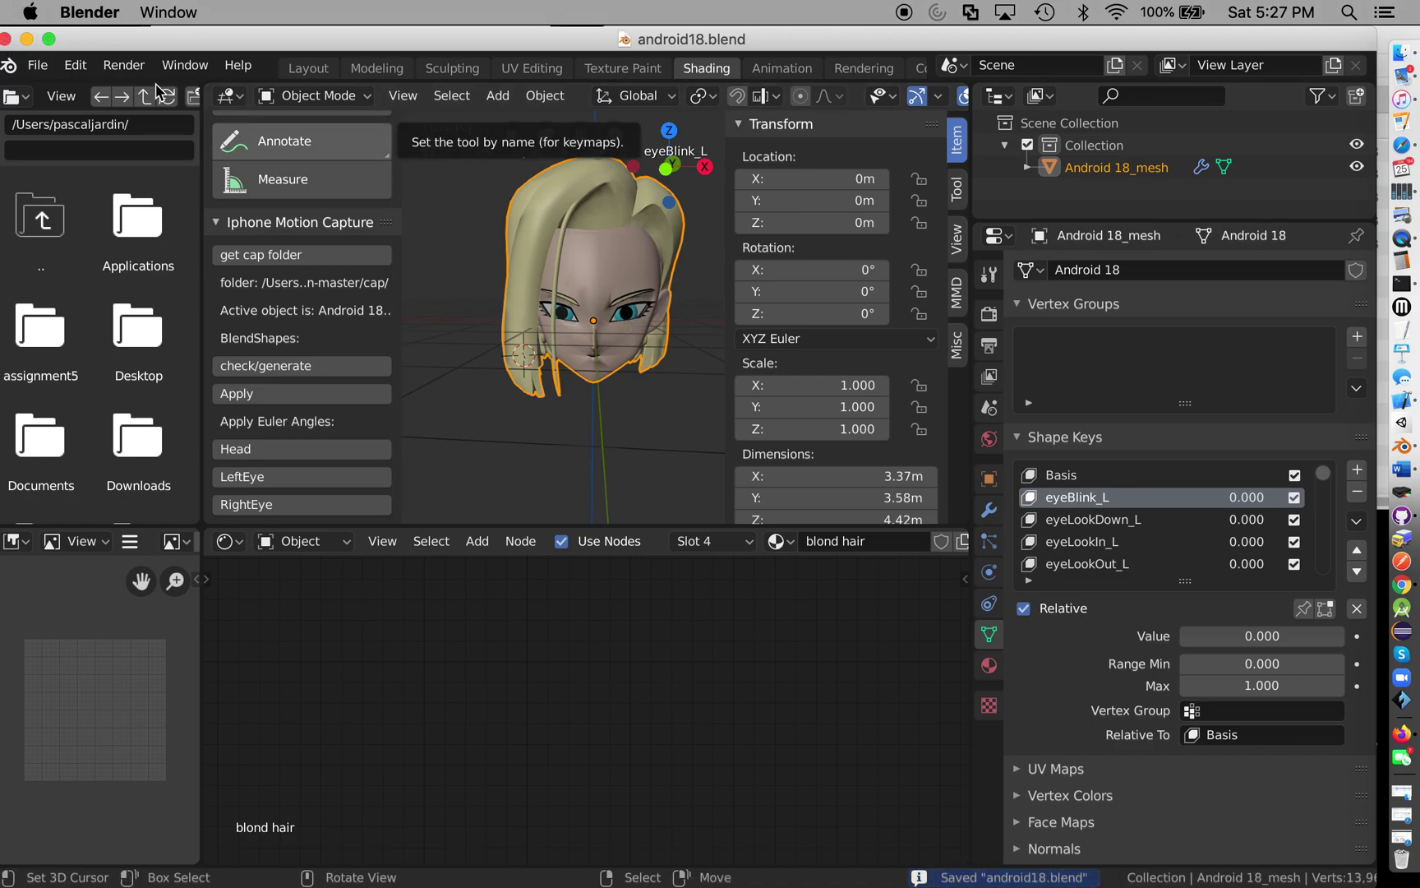
Close Blender and open android17.blend from the blenderFaces folder in Finder.
left_click(6, 40)
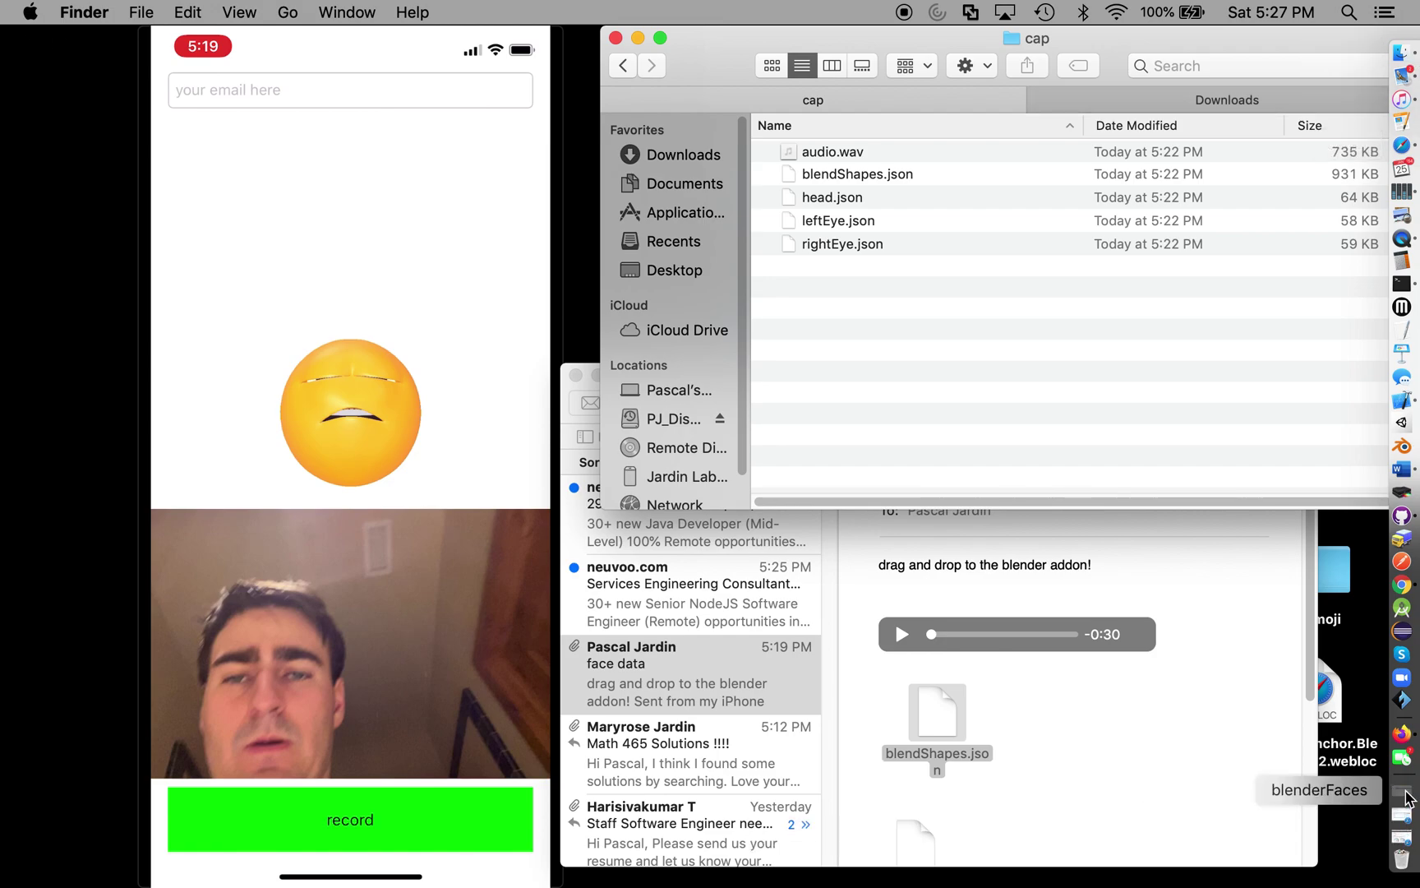
key("super+grave")
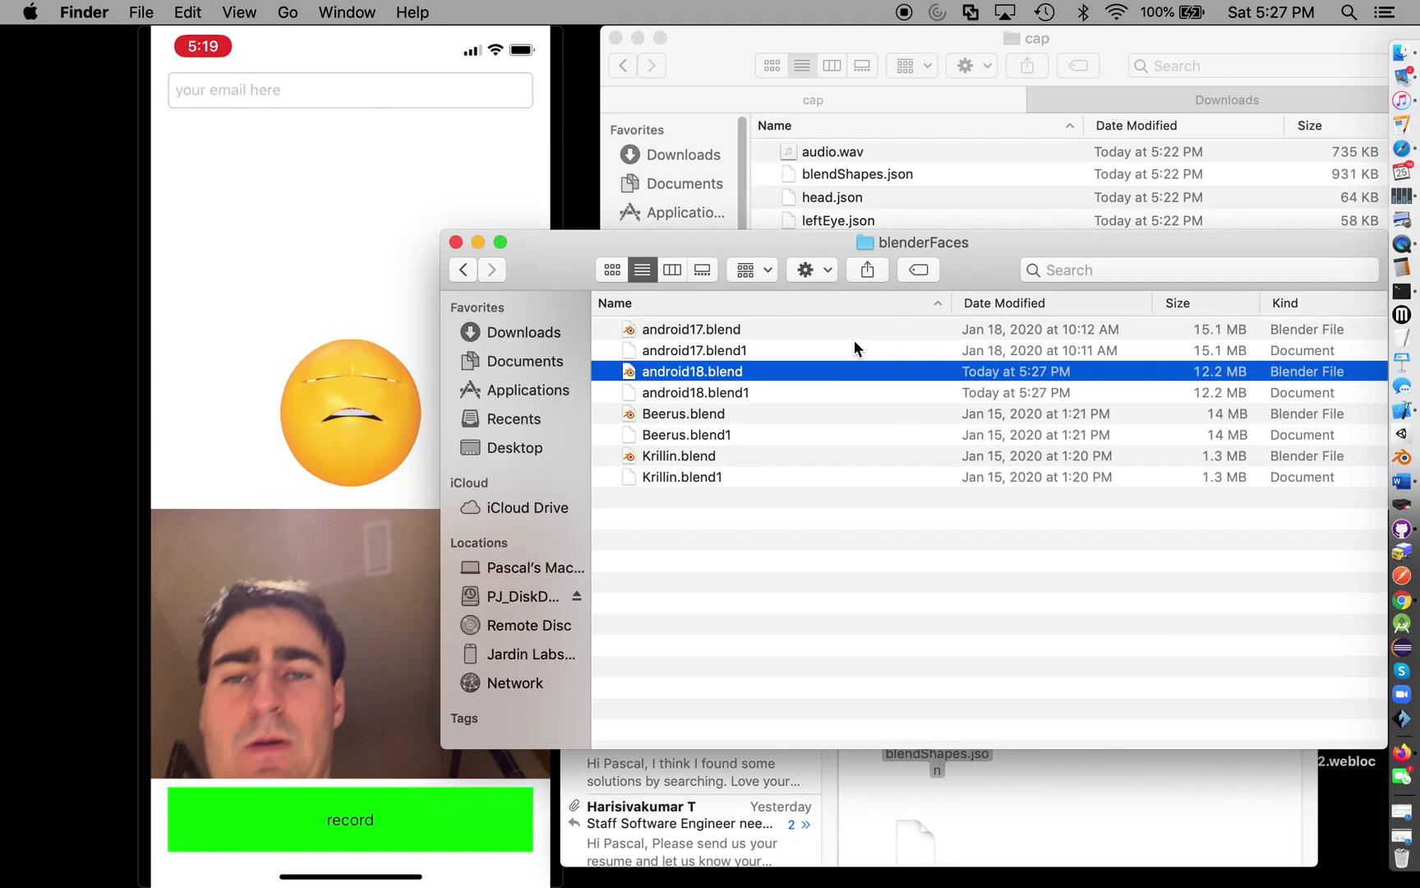
double_click(699, 329)
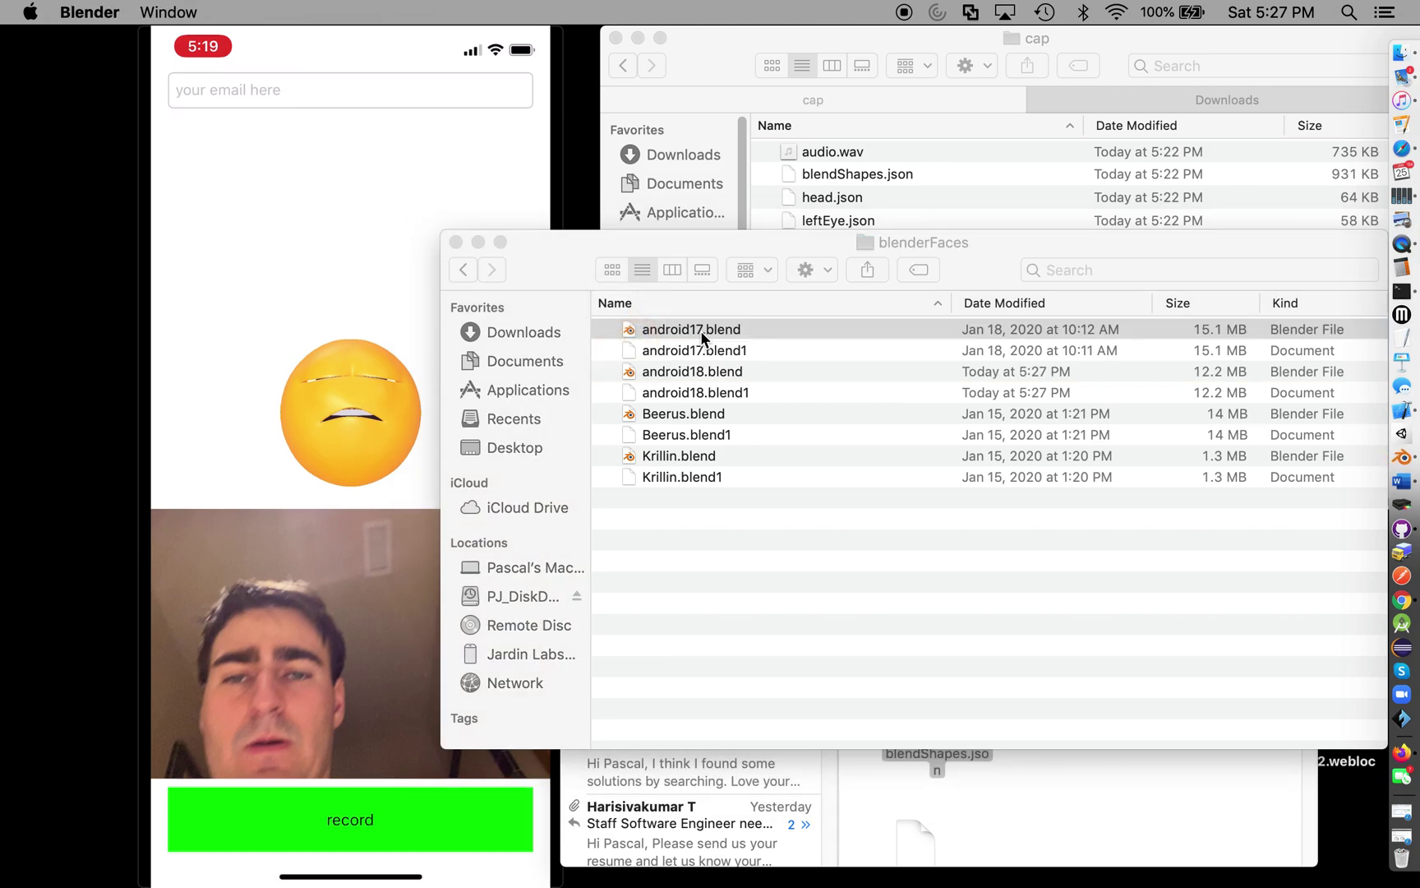
Play the android17 animation briefly, then stop with the playhead back at frame 0.
key("space")
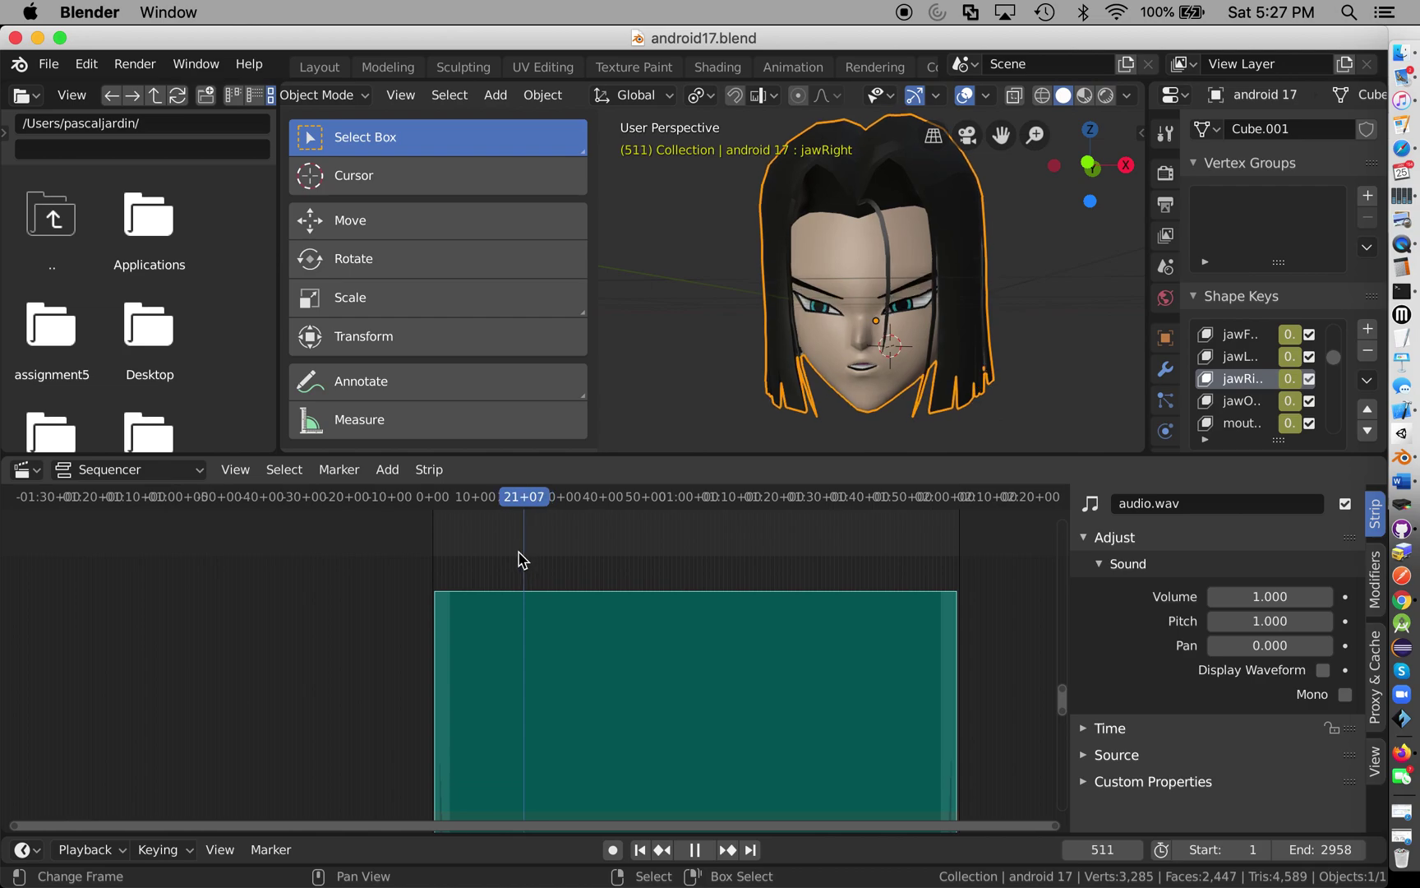
left_click(479, 567)
left_click_drag(478, 567, 401, 573)
key("space")
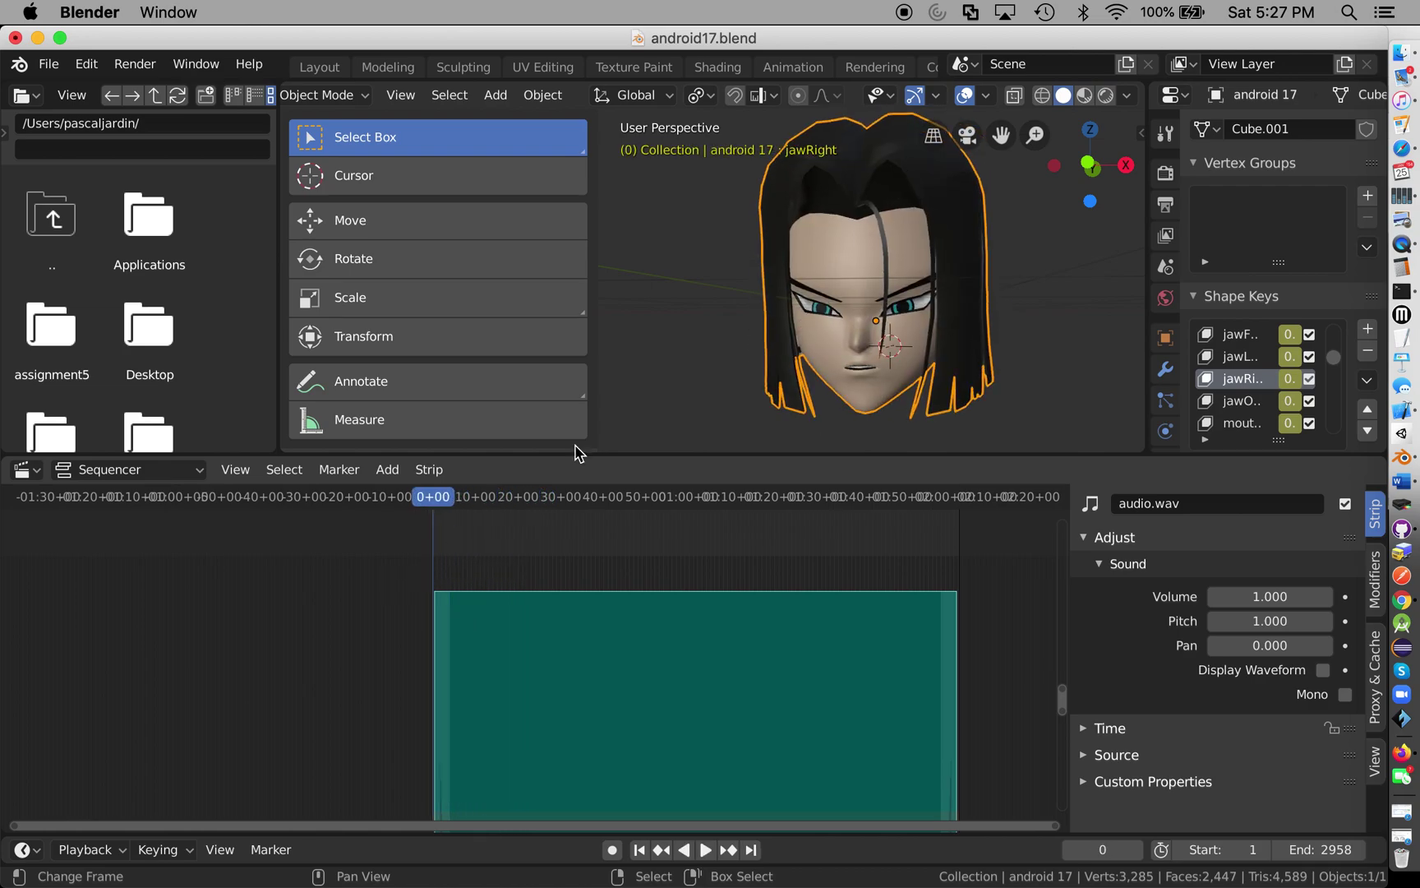
scroll(929, 325, "left", 5)
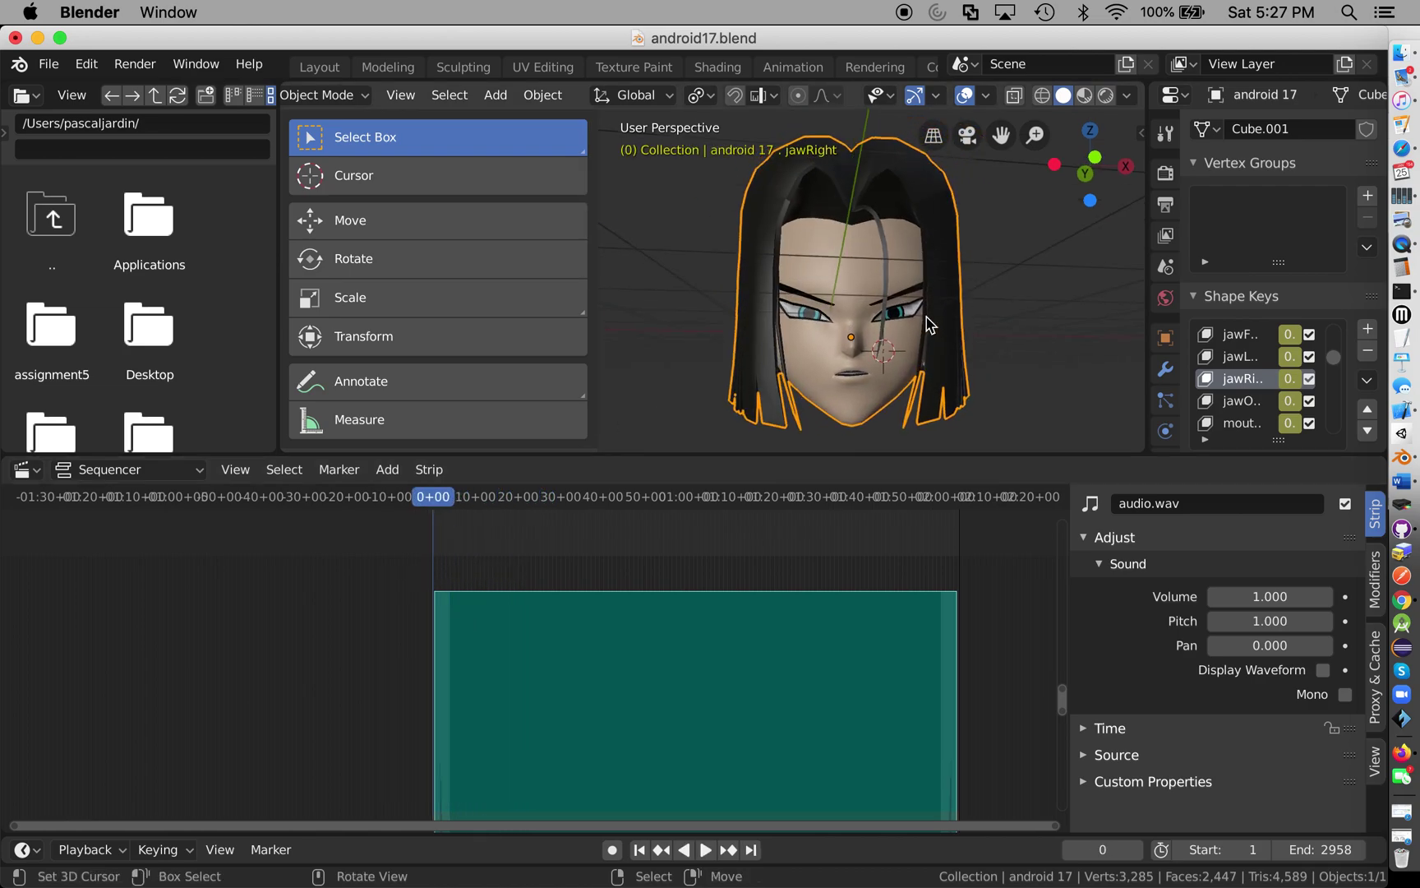
Widen the Properties area and test the eyeBlink_L shape key, resetting it to 0.
left_click_drag(1148, 323, 953, 314)
scroll(1093, 361, "up", 10)
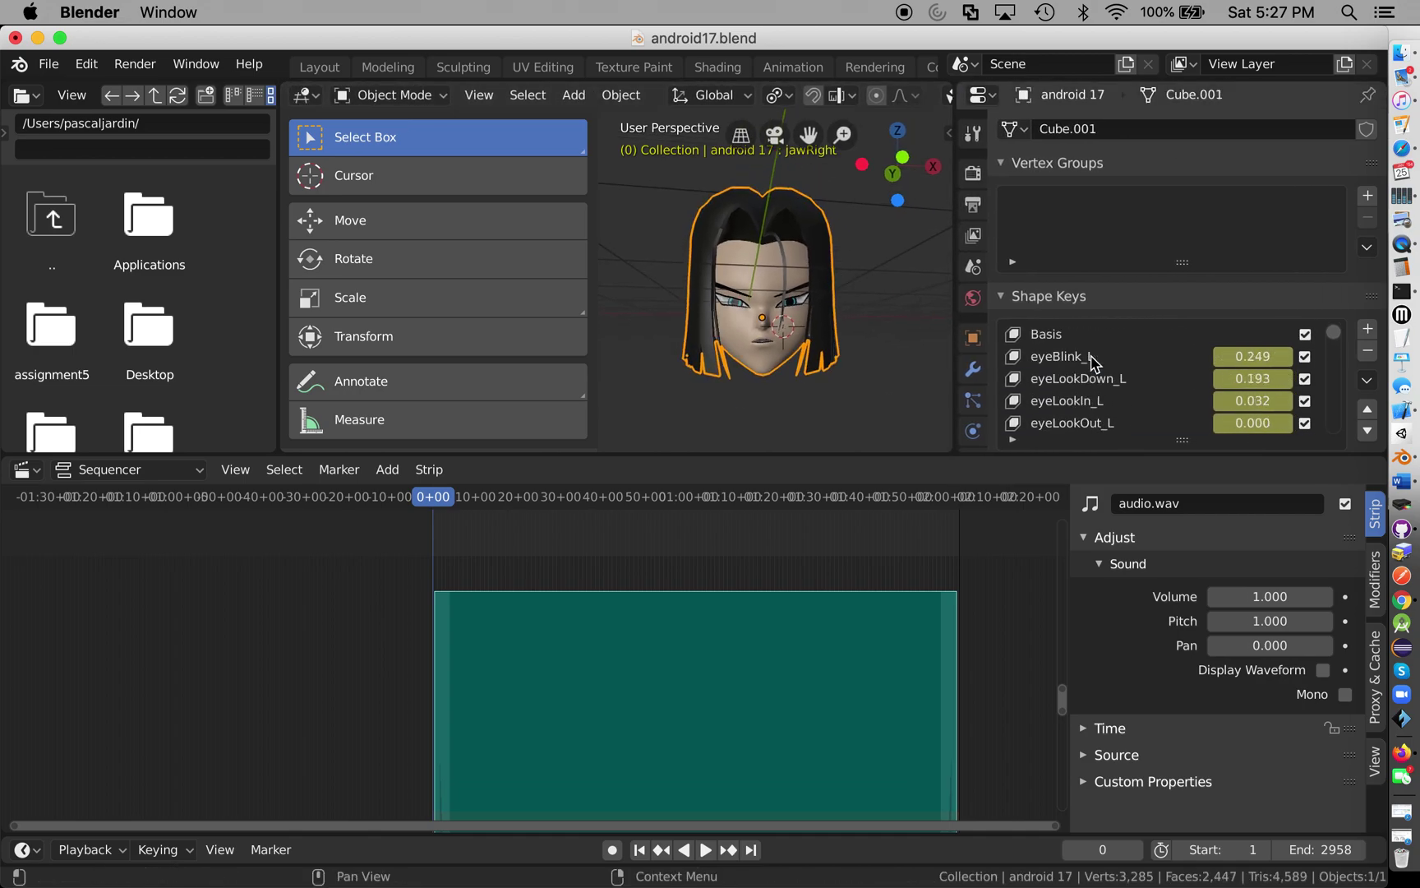
left_click(1097, 359)
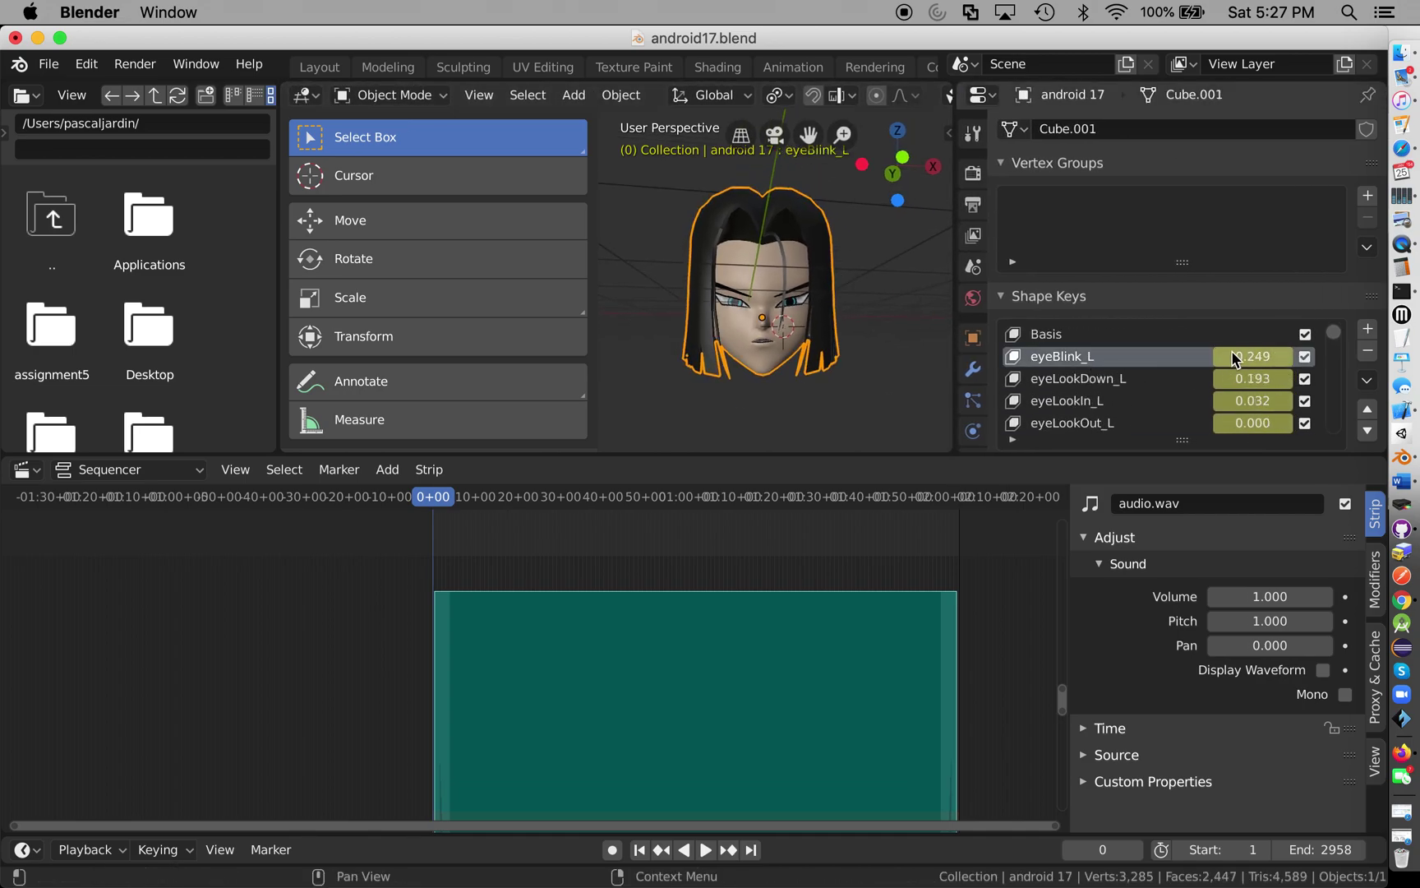
left_click_drag(1252, 356, 1298, 356)
left_click_drag(1405, 353, 1216, 355)
left_click_drag(1252, 356, 1215, 364)
Erase the audio.wav strip from the Sequencer.
scroll(1157, 386, "down", 15)
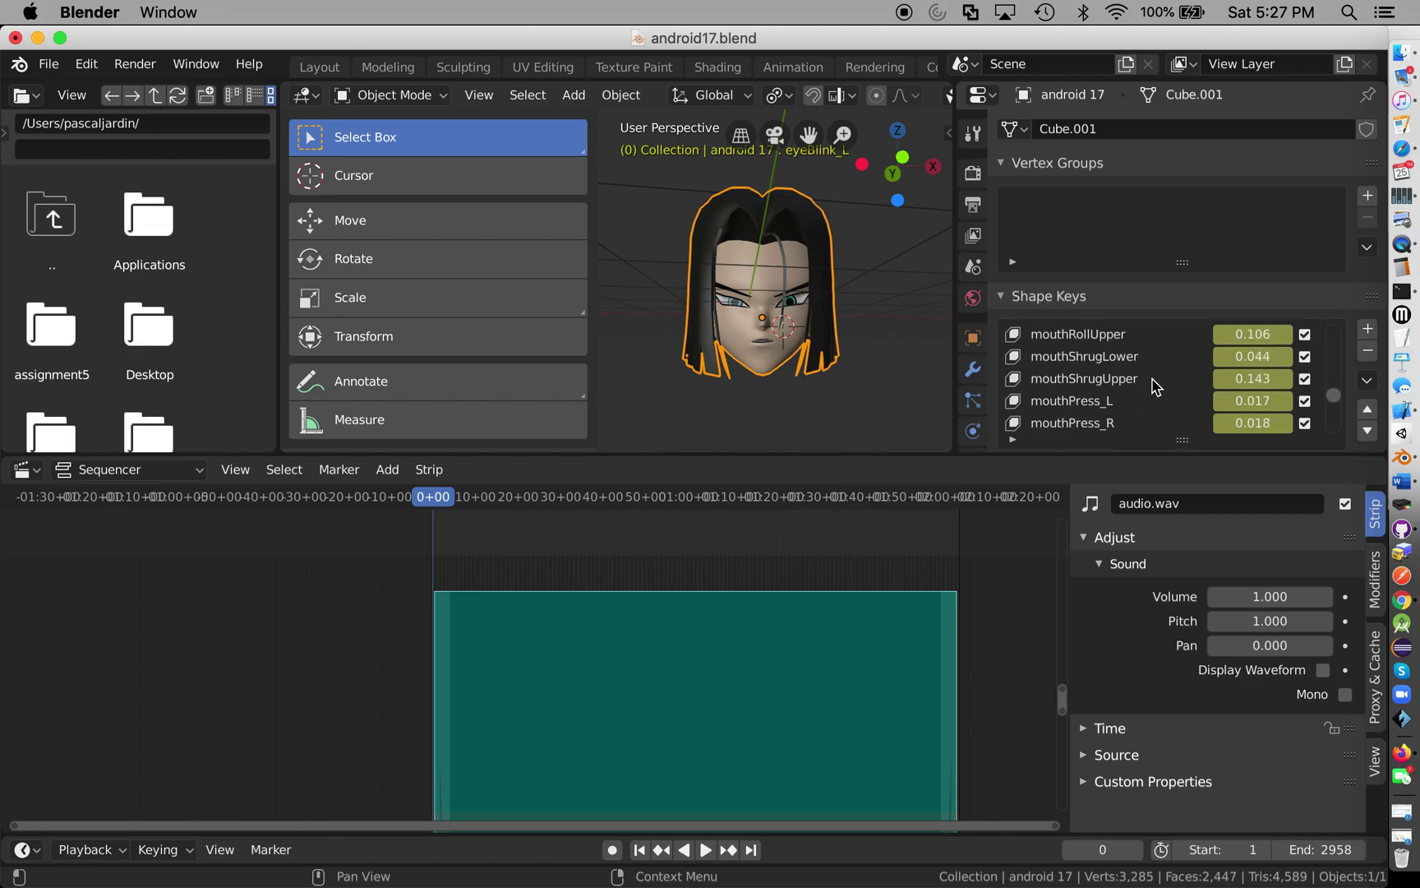
scroll(1156, 386, "up", 15)
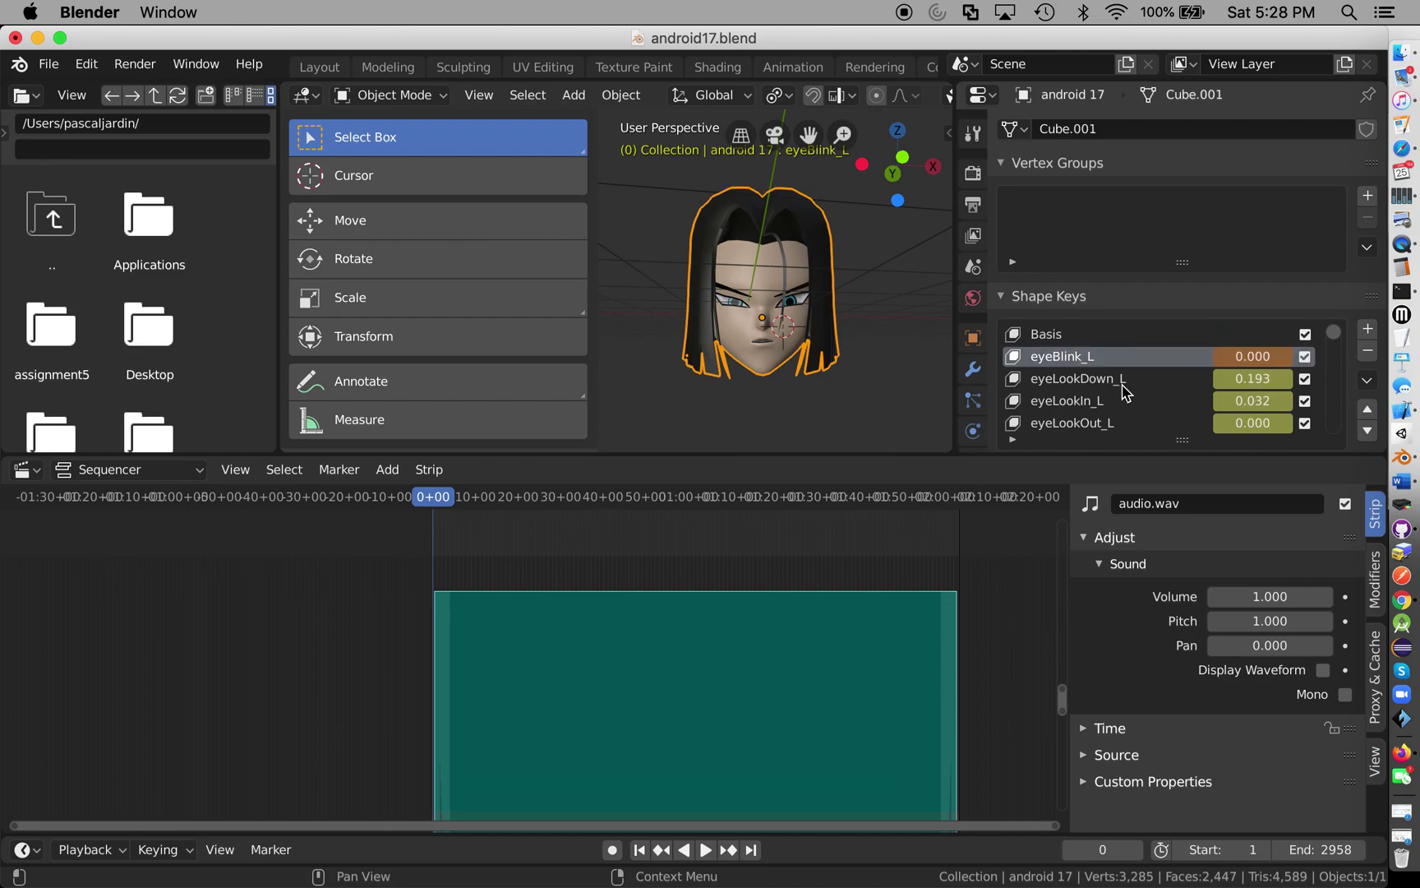
scroll(485, 355, "down", 2)
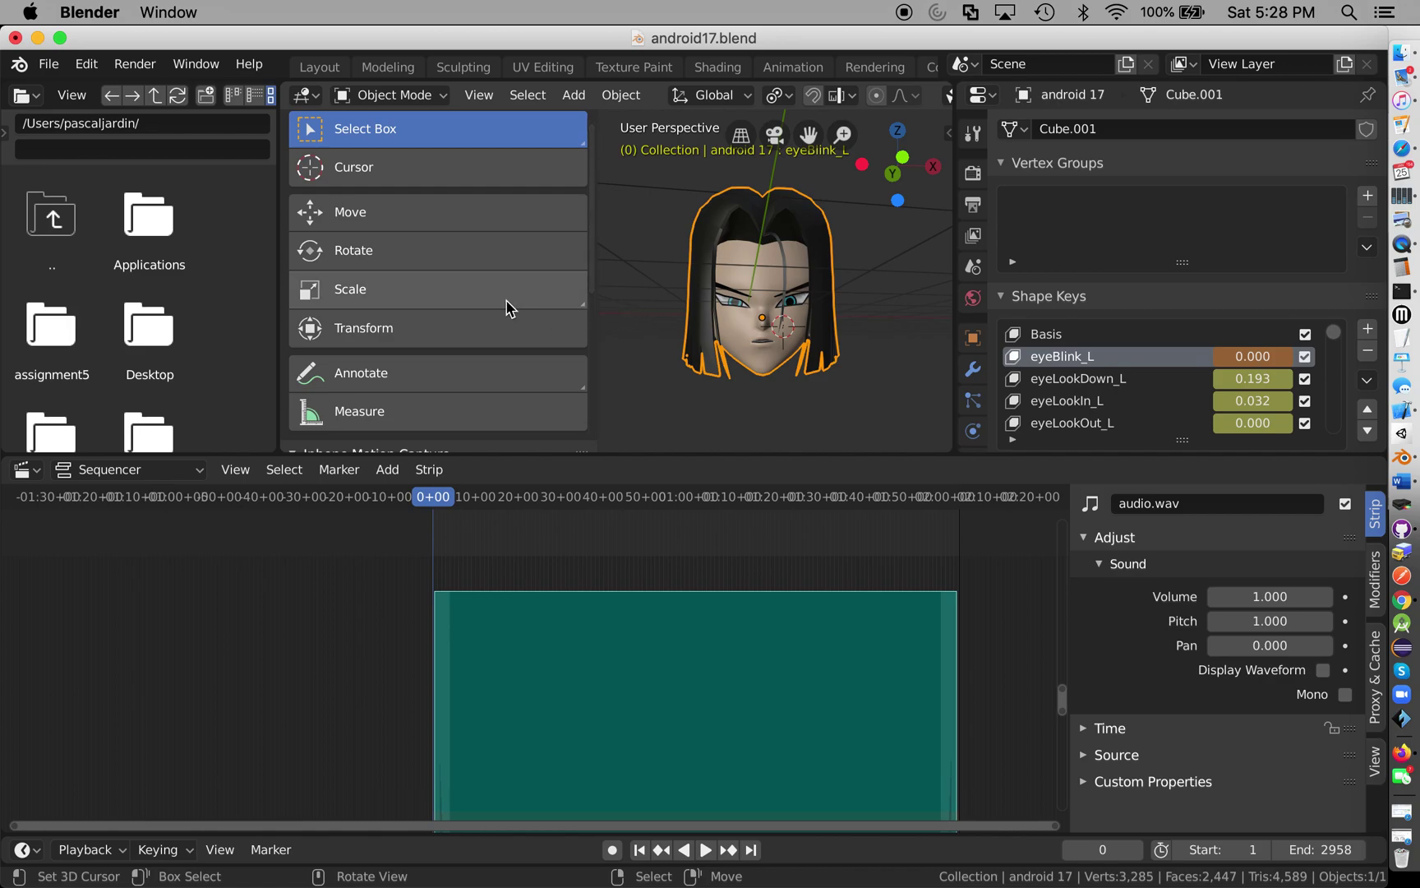
scroll(540, 319, "down", 2)
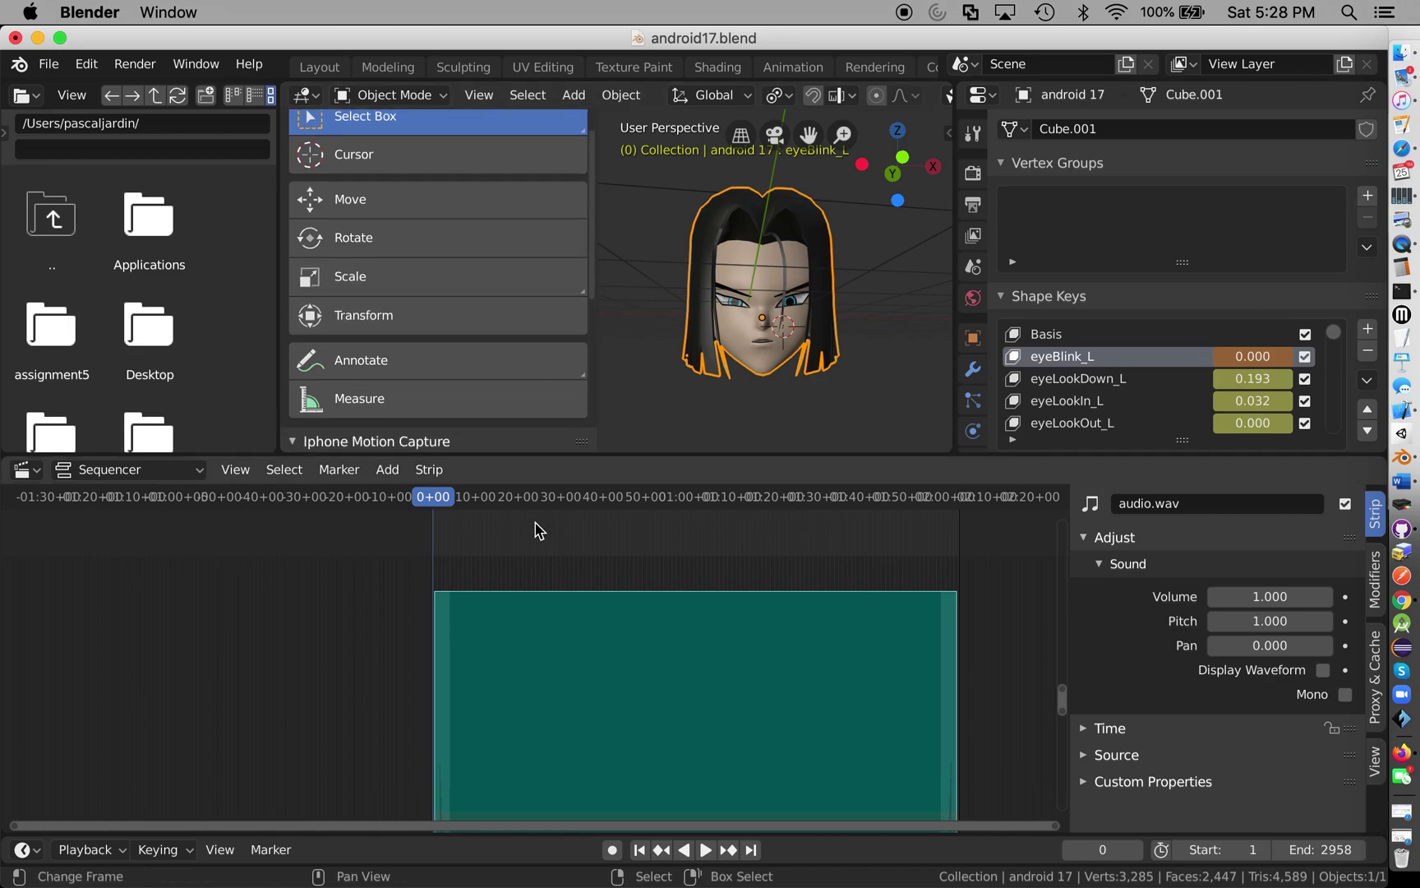
scroll(533, 529, "down", 1)
scroll(533, 530, "right", 1)
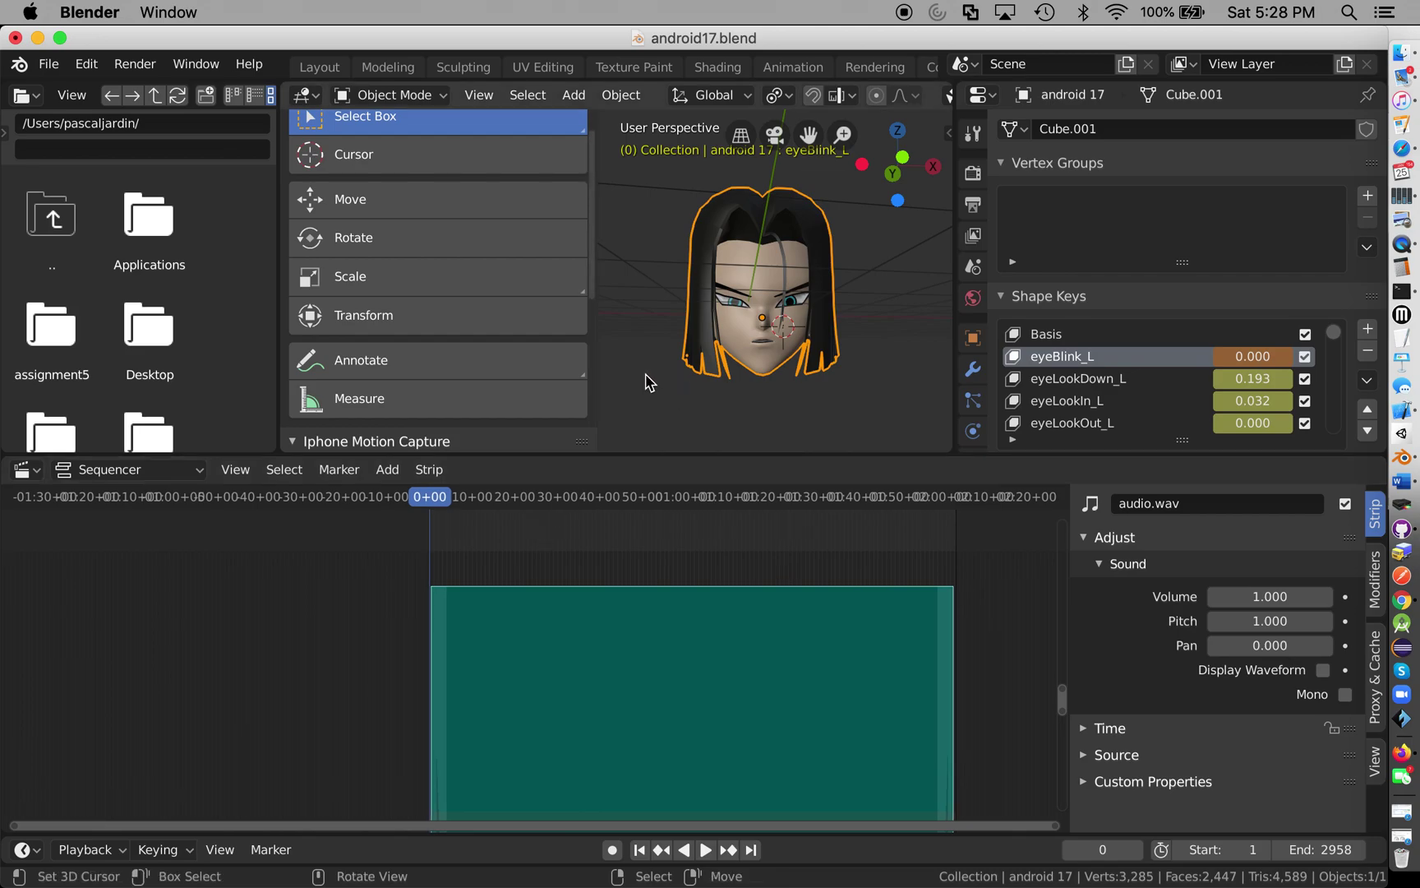
key("x")
left_click(535, 553)
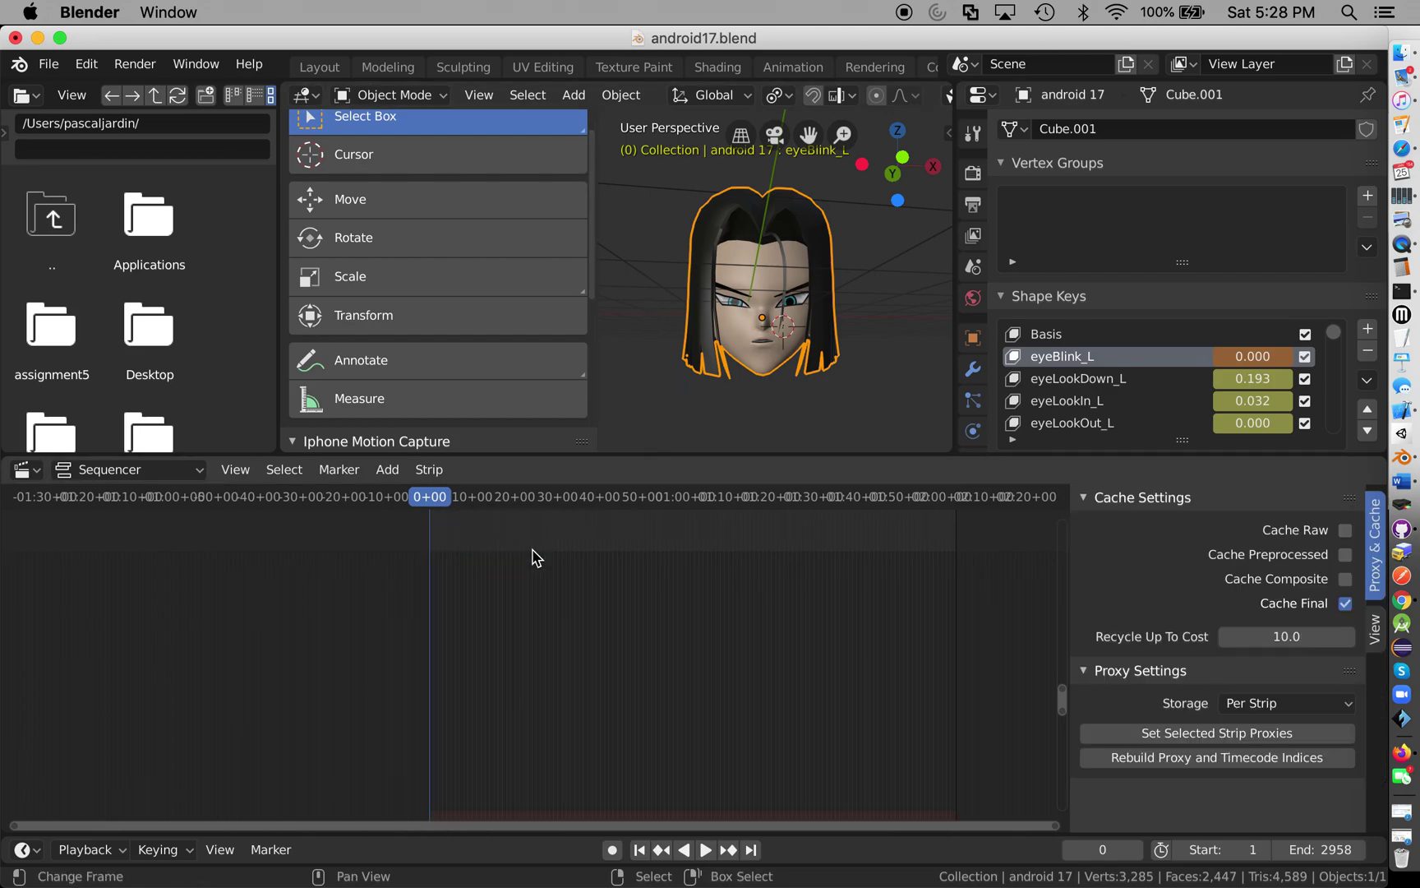
Switch to the Animation workspace and delete all of android 17's Euler rotation keyframes.
scroll(383, 268, "down", 8)
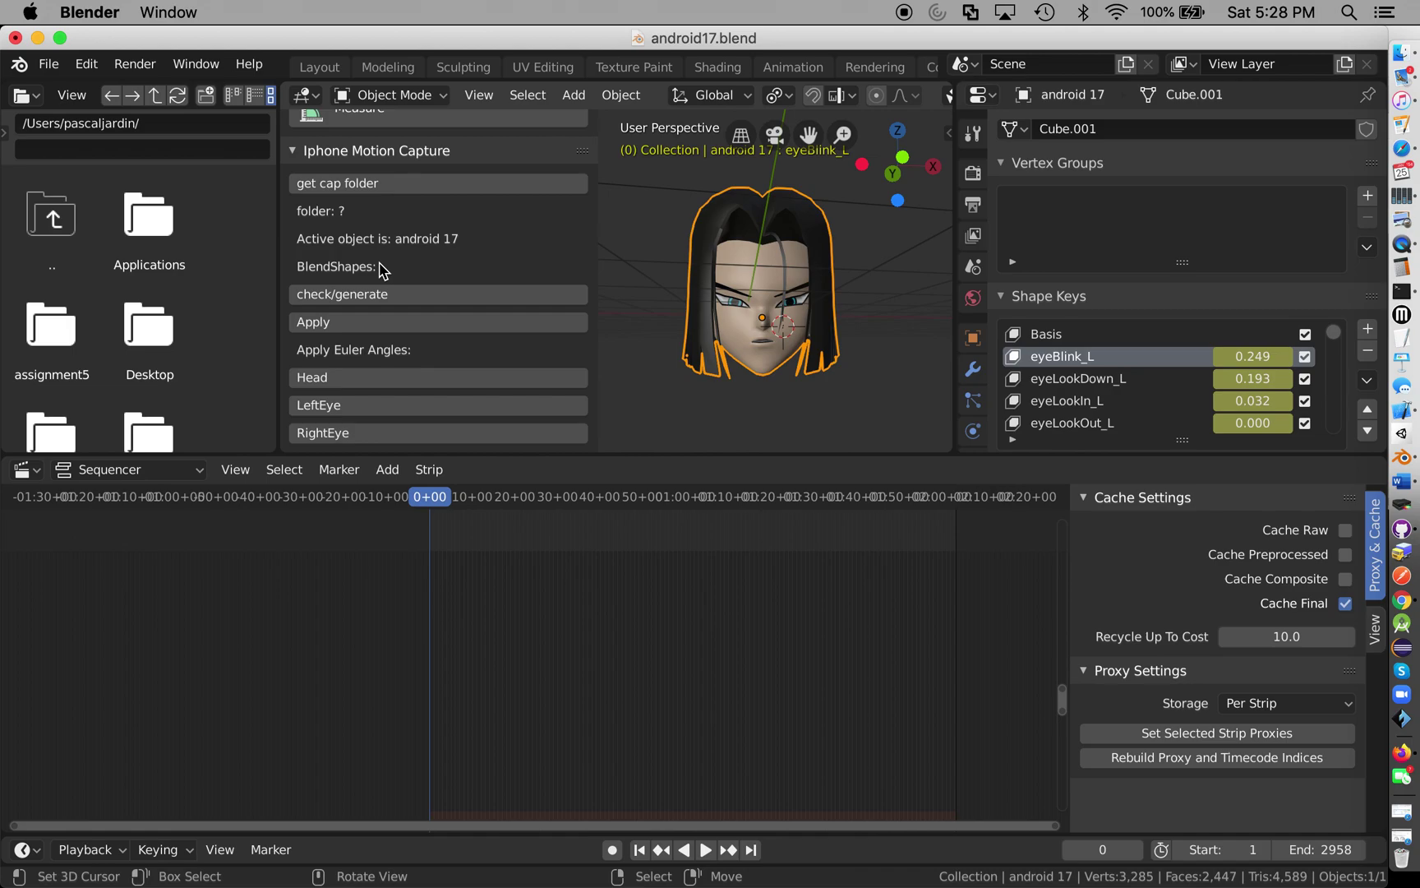
left_click(791, 69)
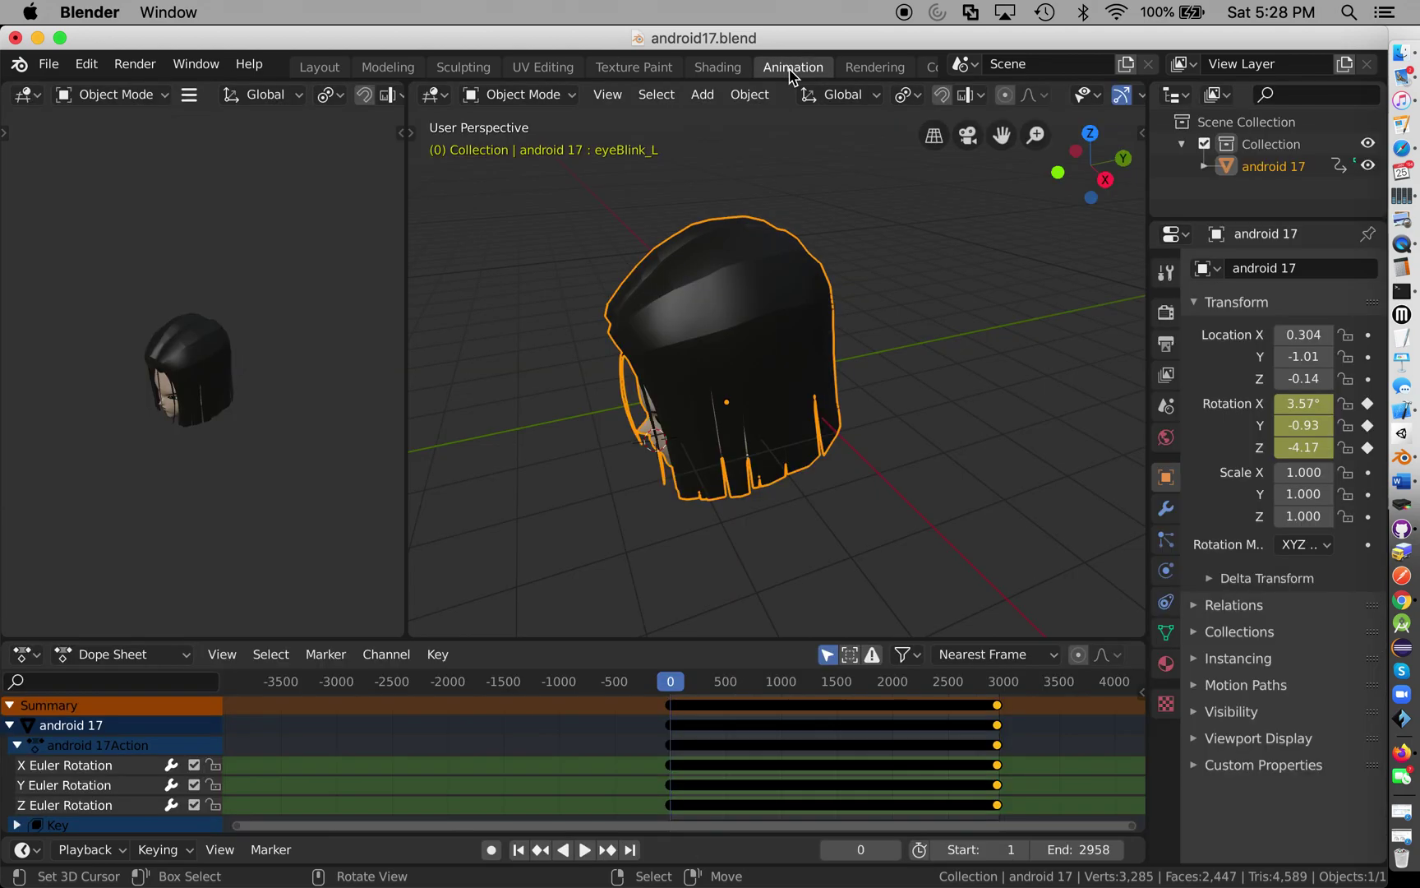
key("x")
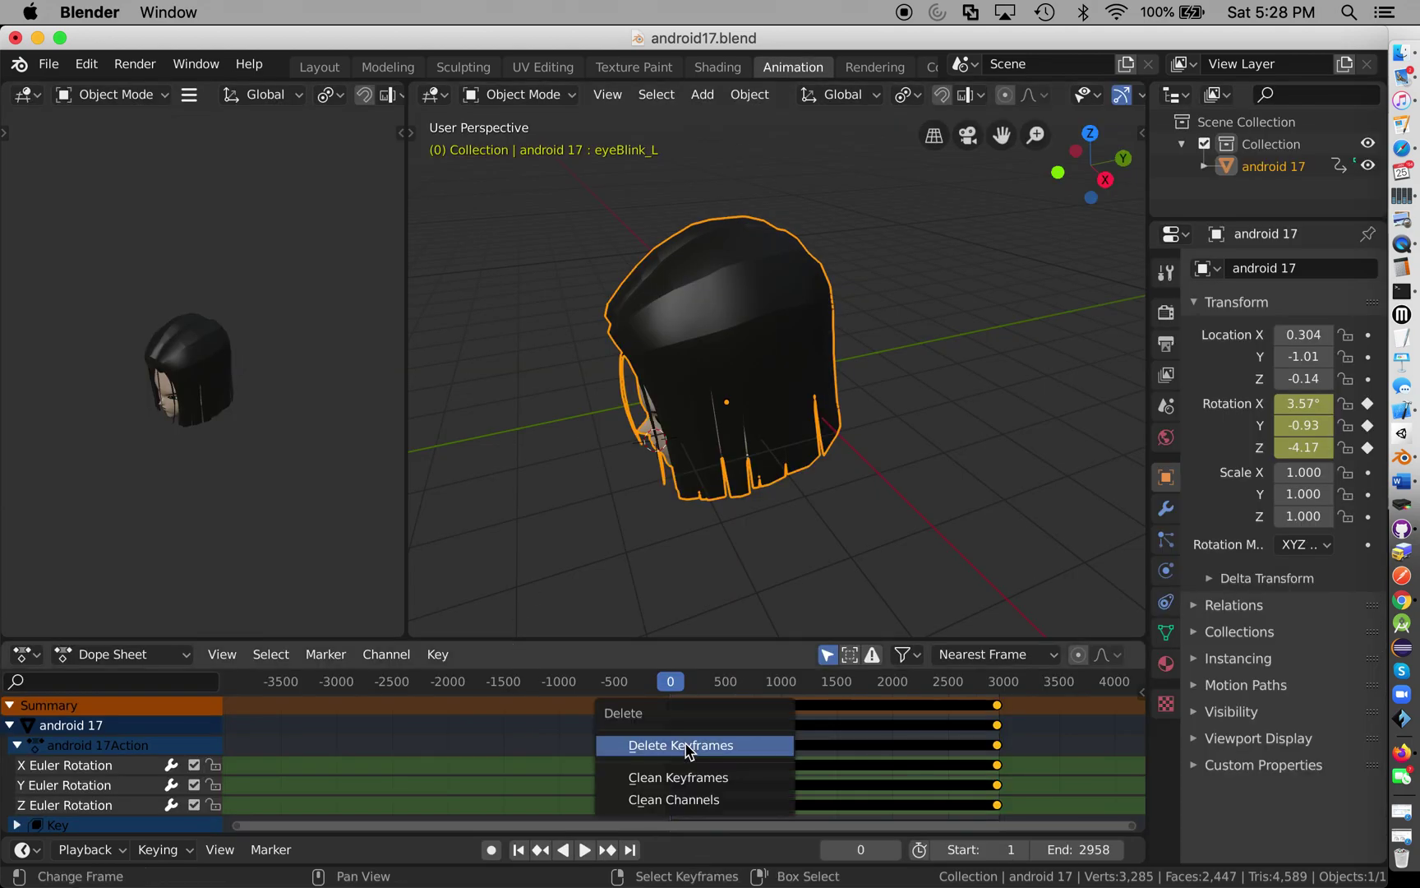
left_click(736, 746)
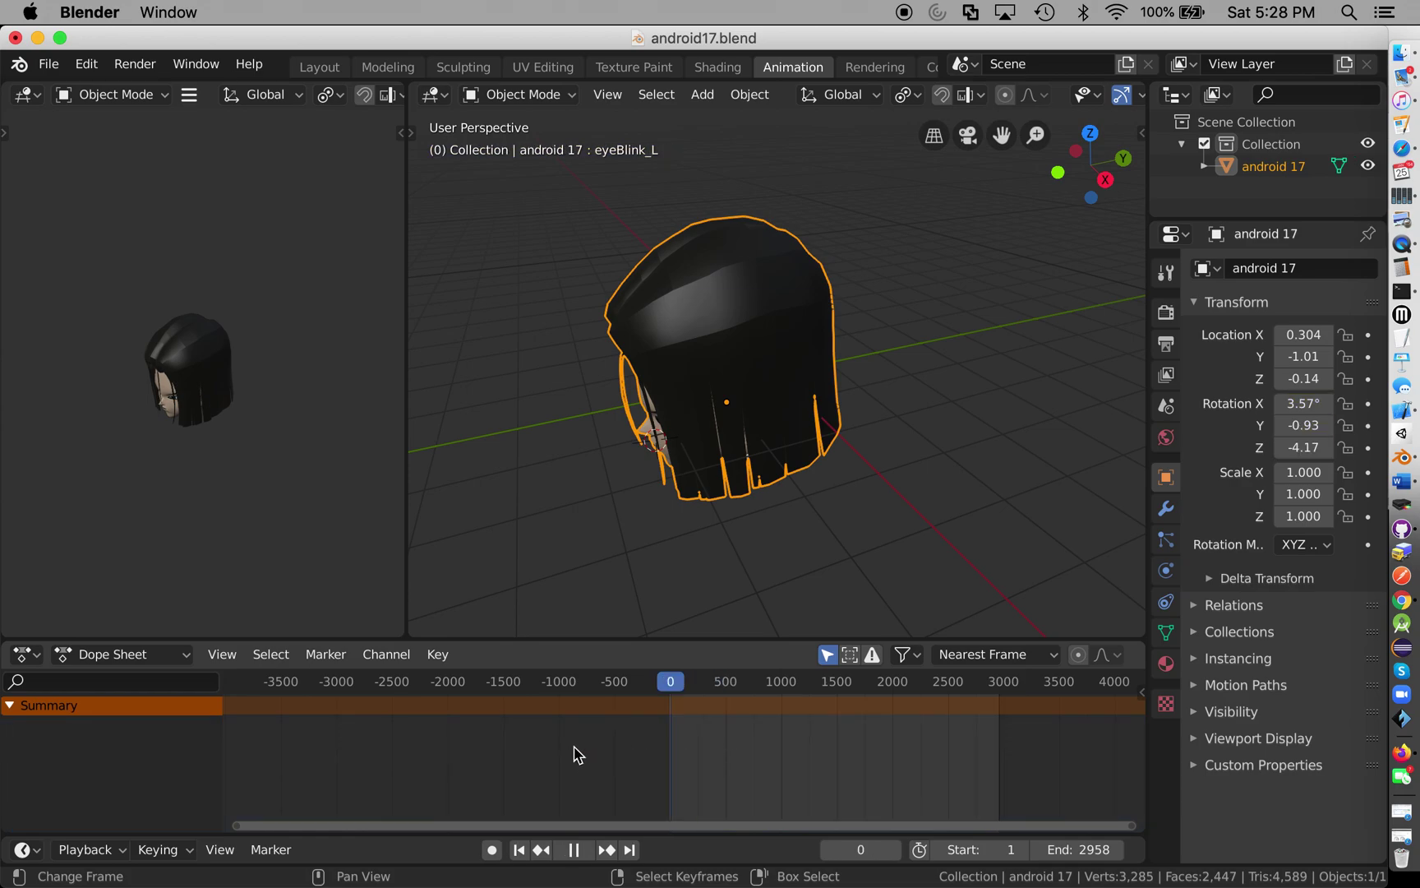
Point the Iphone Motion Capture add-on at Downloads > iphoneCaptureAddon-master > cap.
scroll(711, 460, "left", 5)
scroll(711, 460, "left", 5)
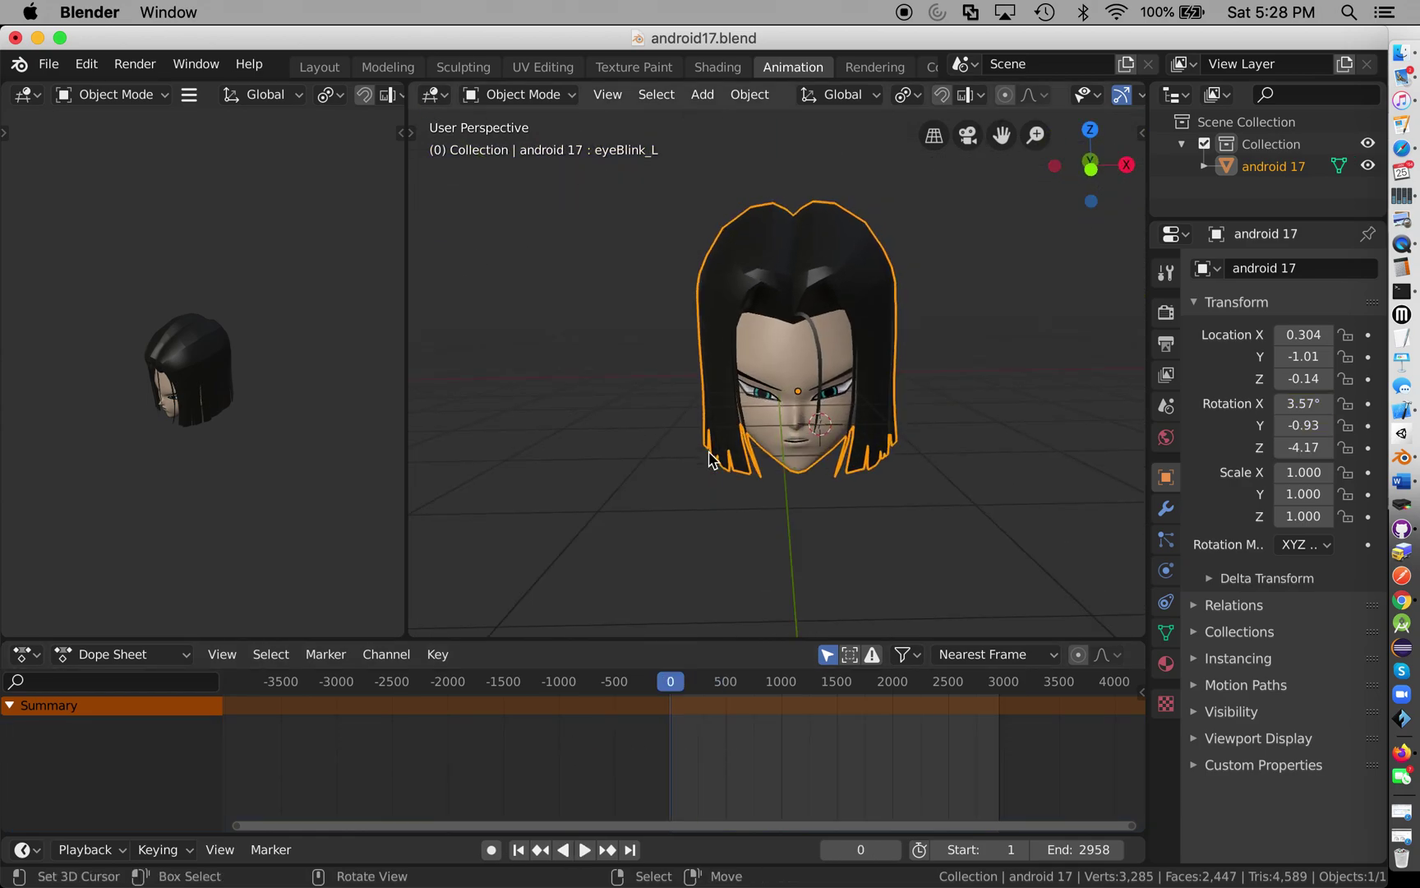
key("t")
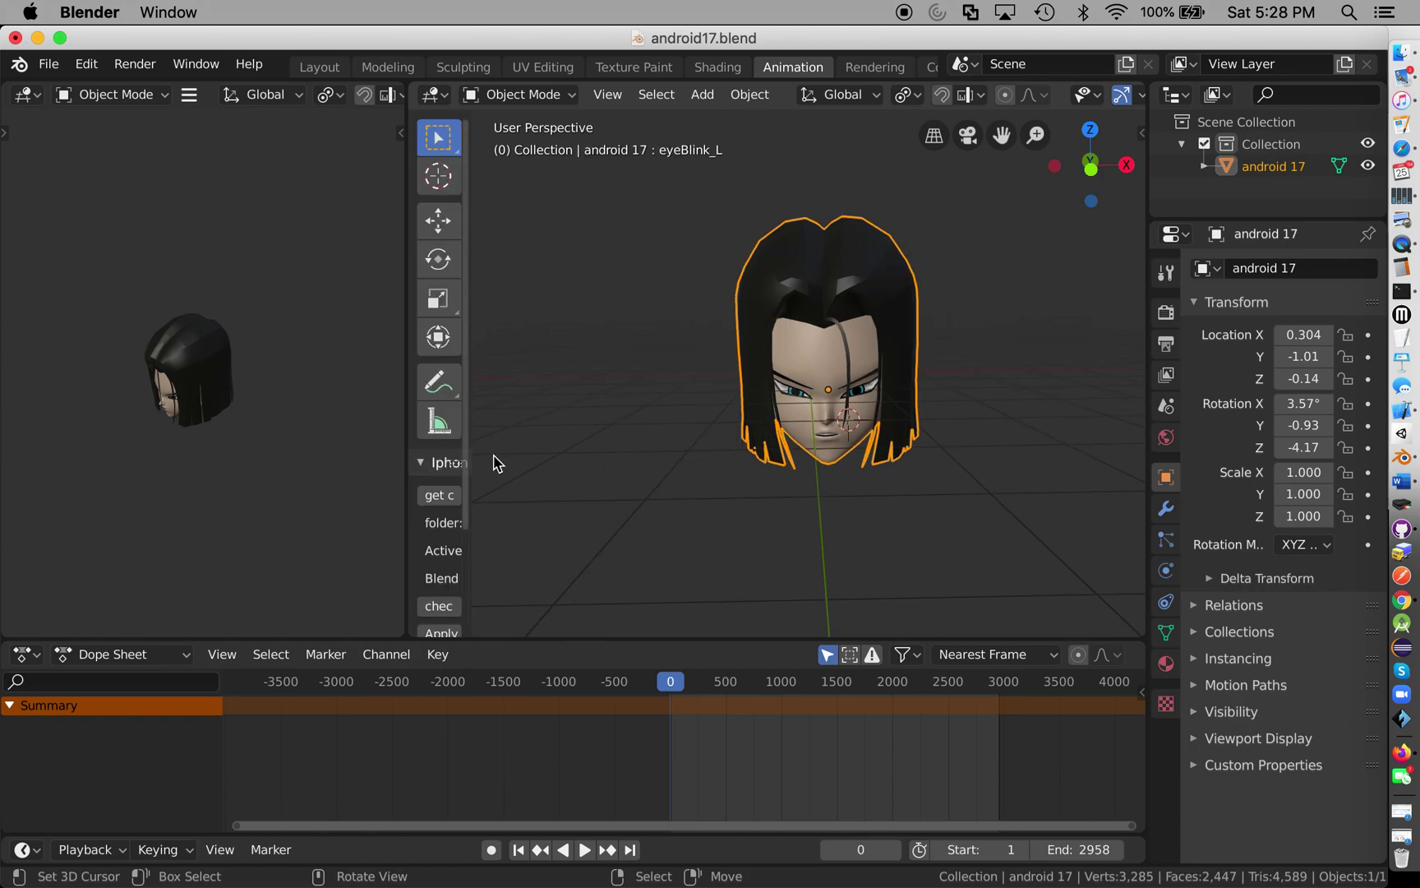
left_click_drag(468, 434, 622, 433)
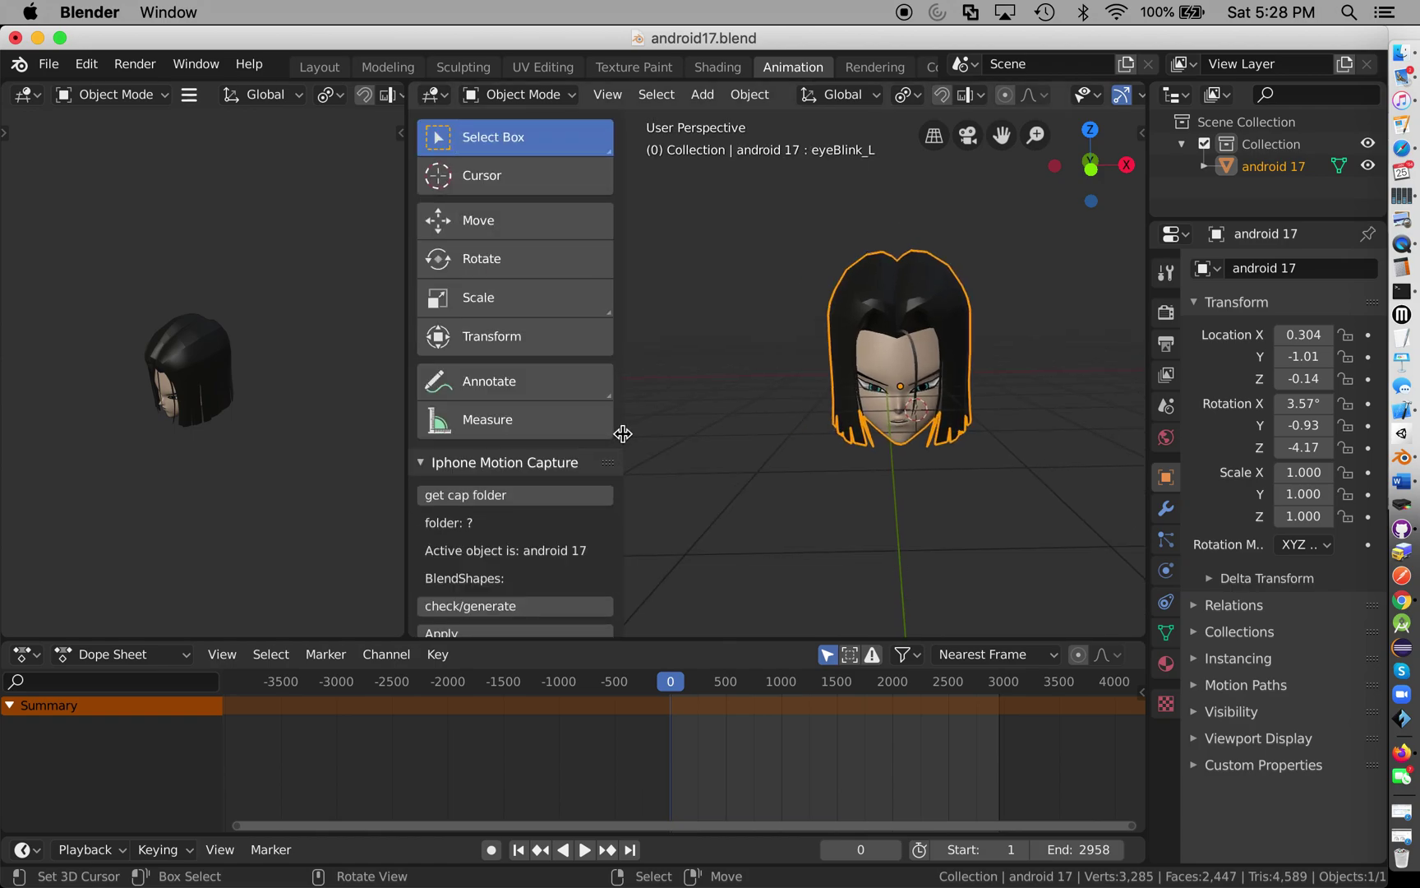
left_click(492, 496)
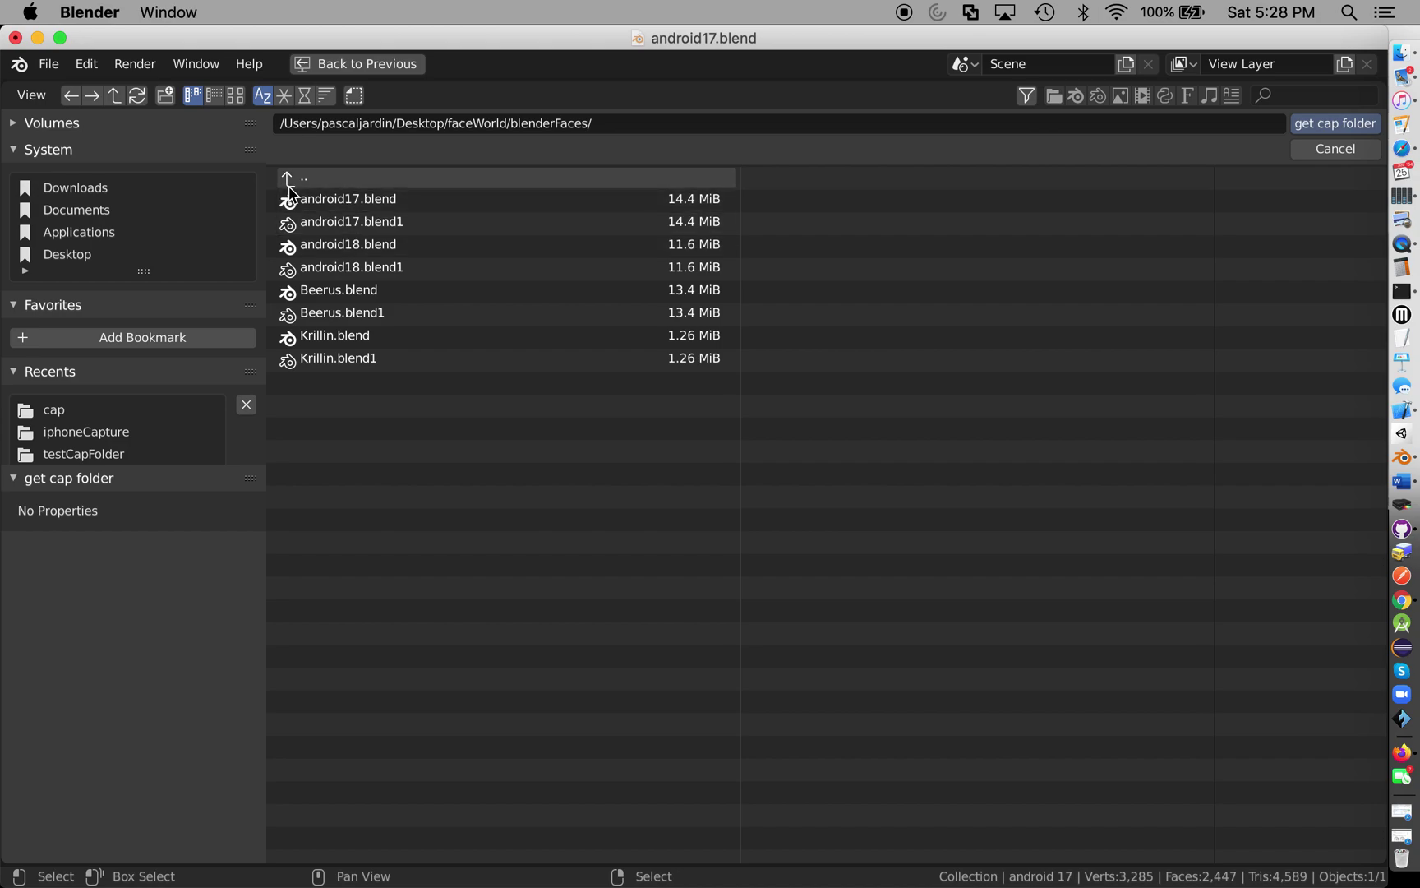
left_click(76, 189)
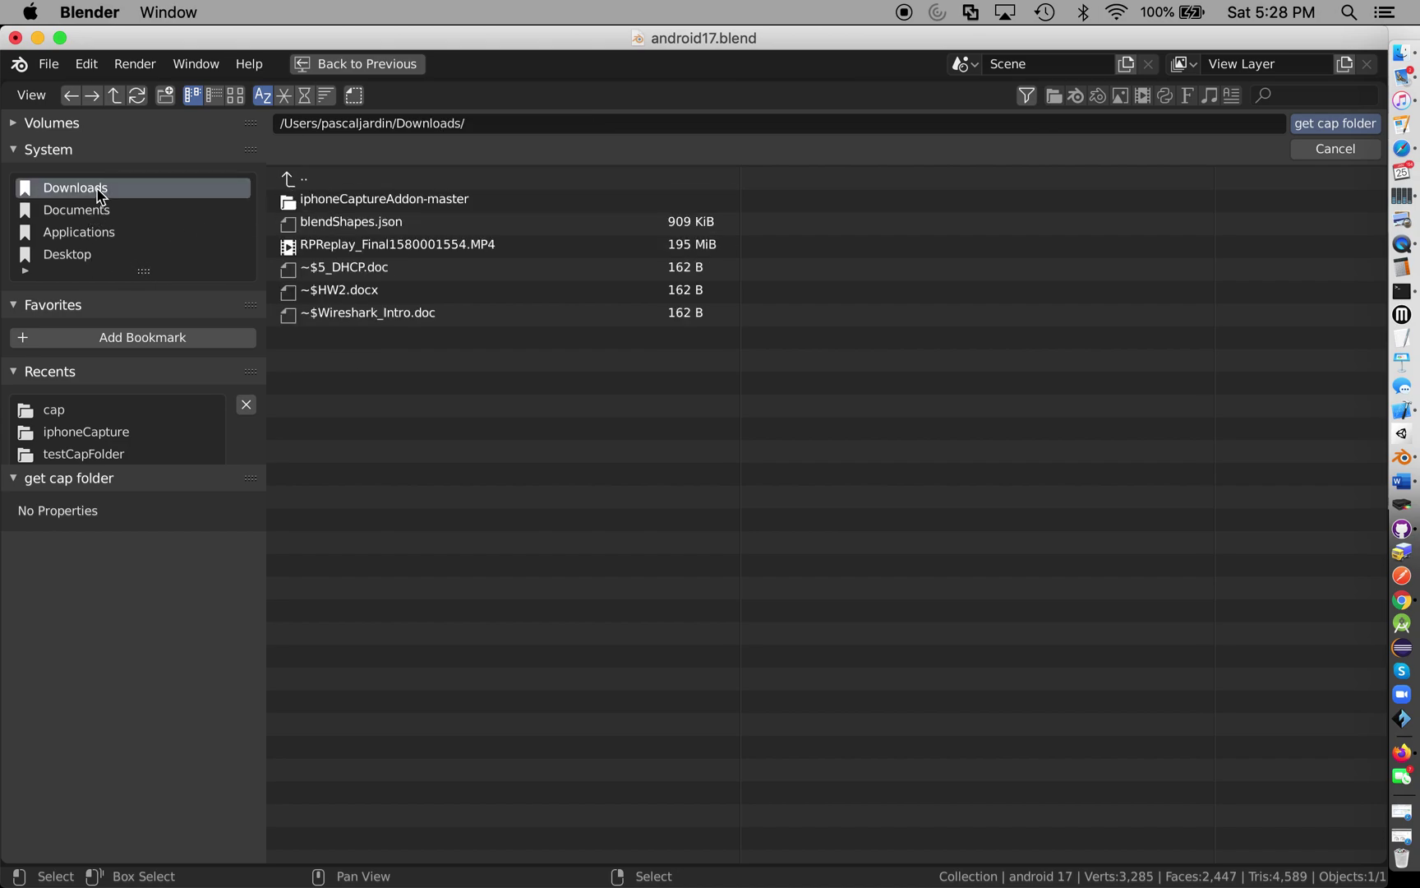
left_click(359, 200)
left_click(359, 205)
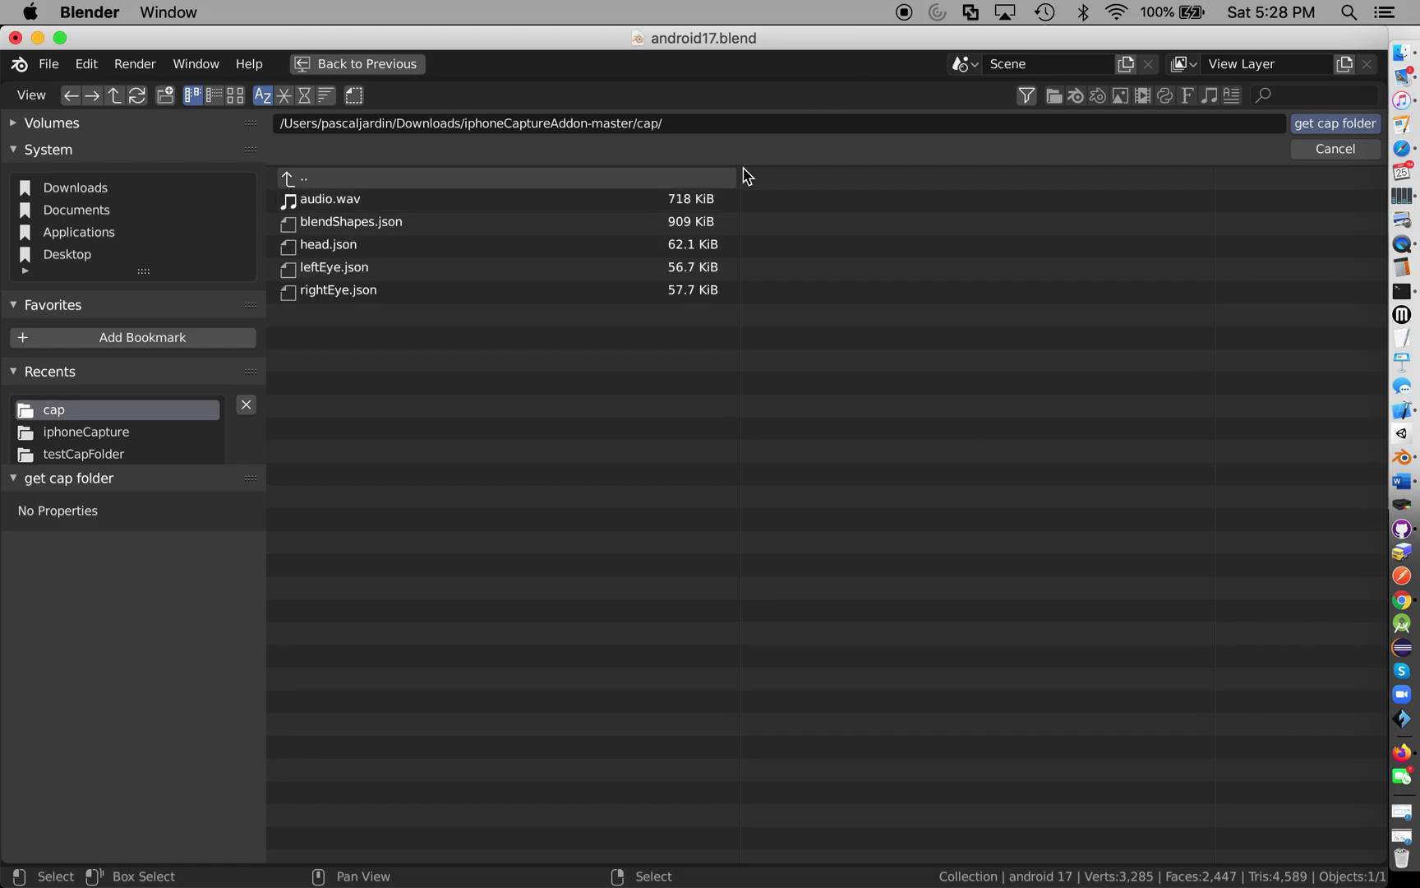
left_click(1324, 125)
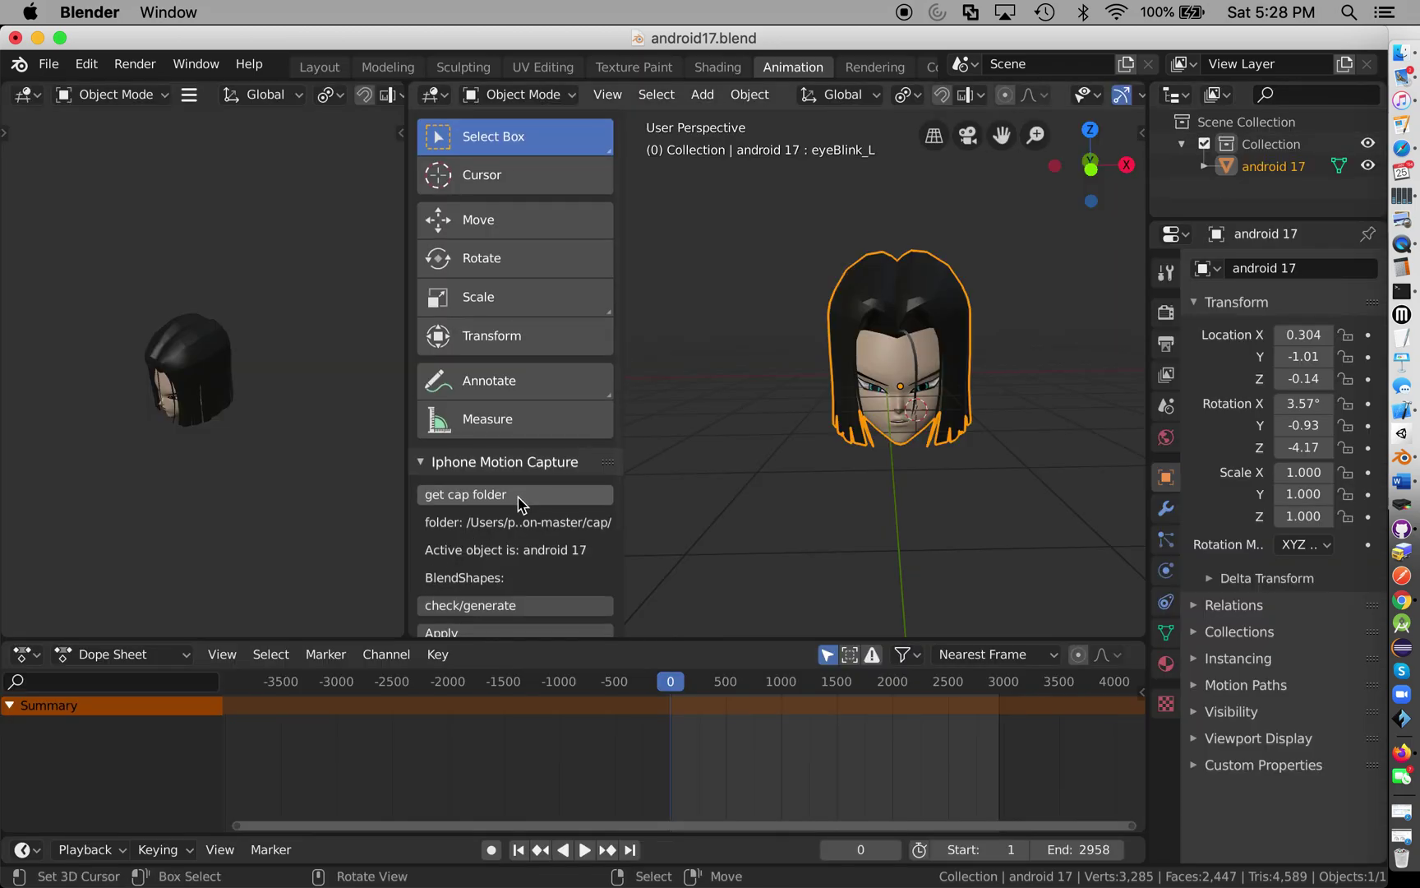
Widen the Properties editor and run check/generate against the capture data.
scroll(519, 500, "down", 4)
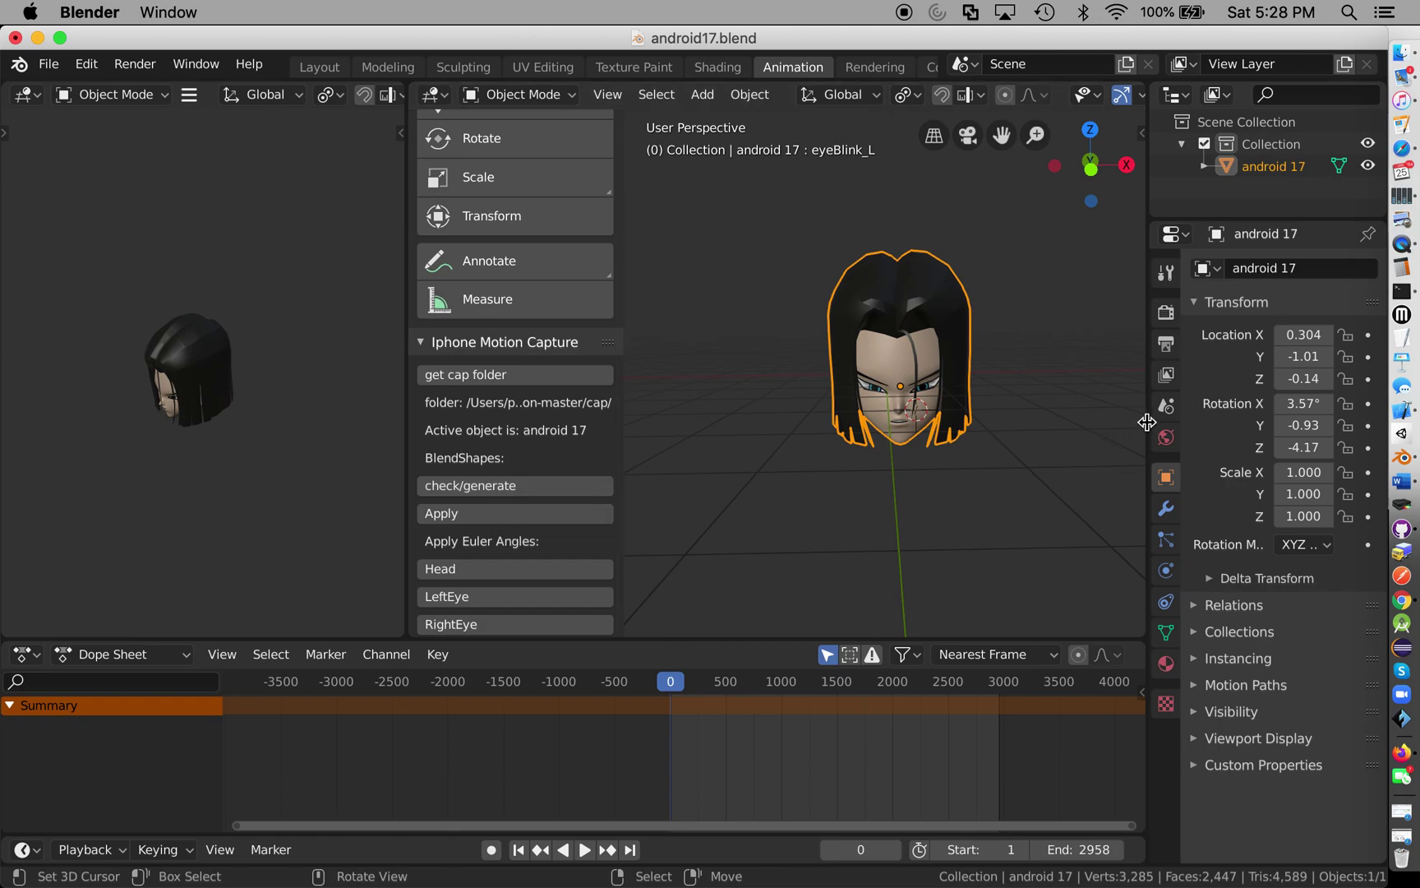
left_click_drag(1148, 422, 997, 423)
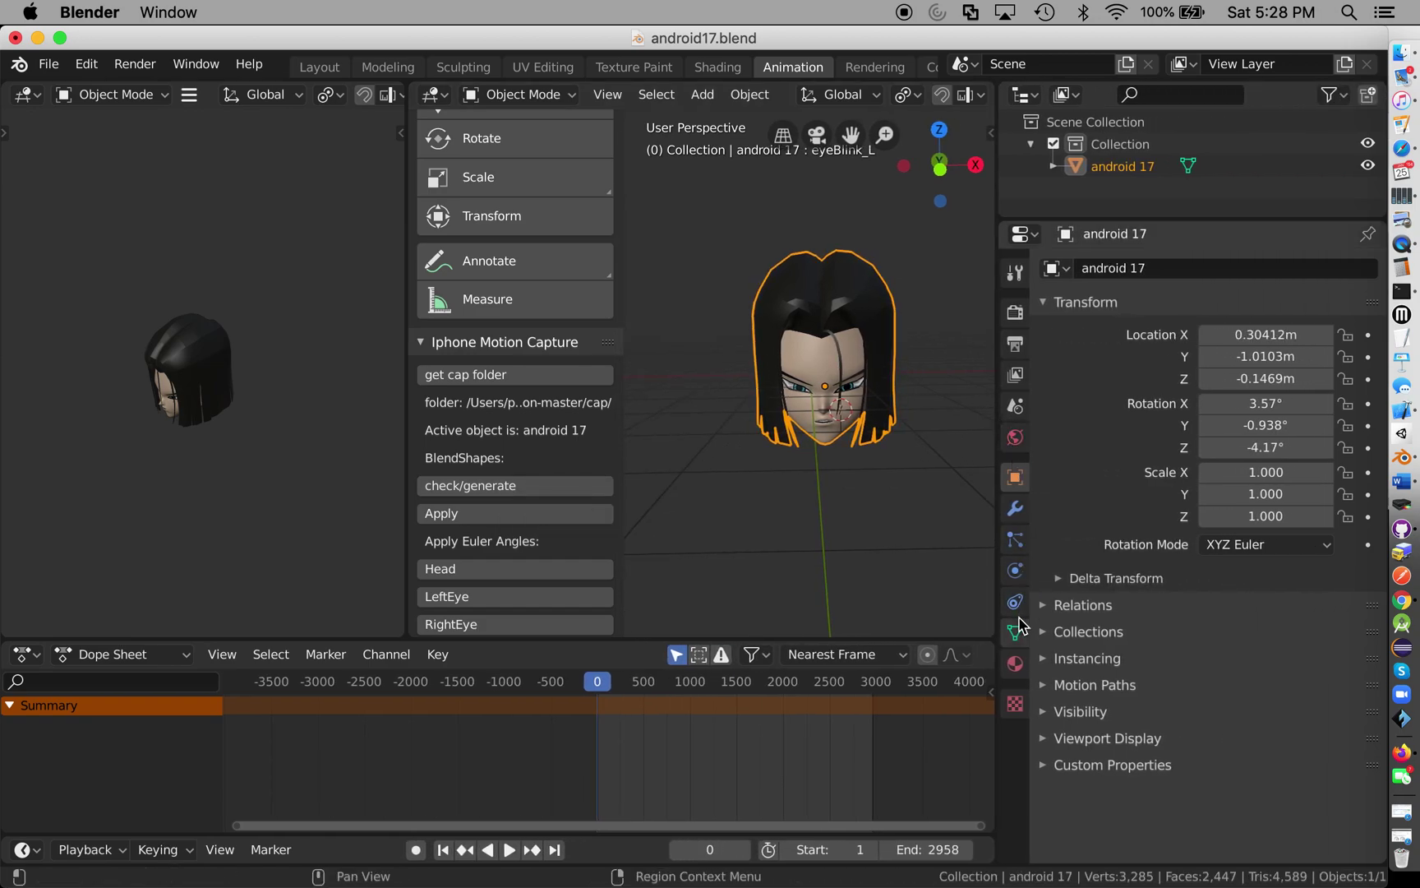
left_click(515, 488)
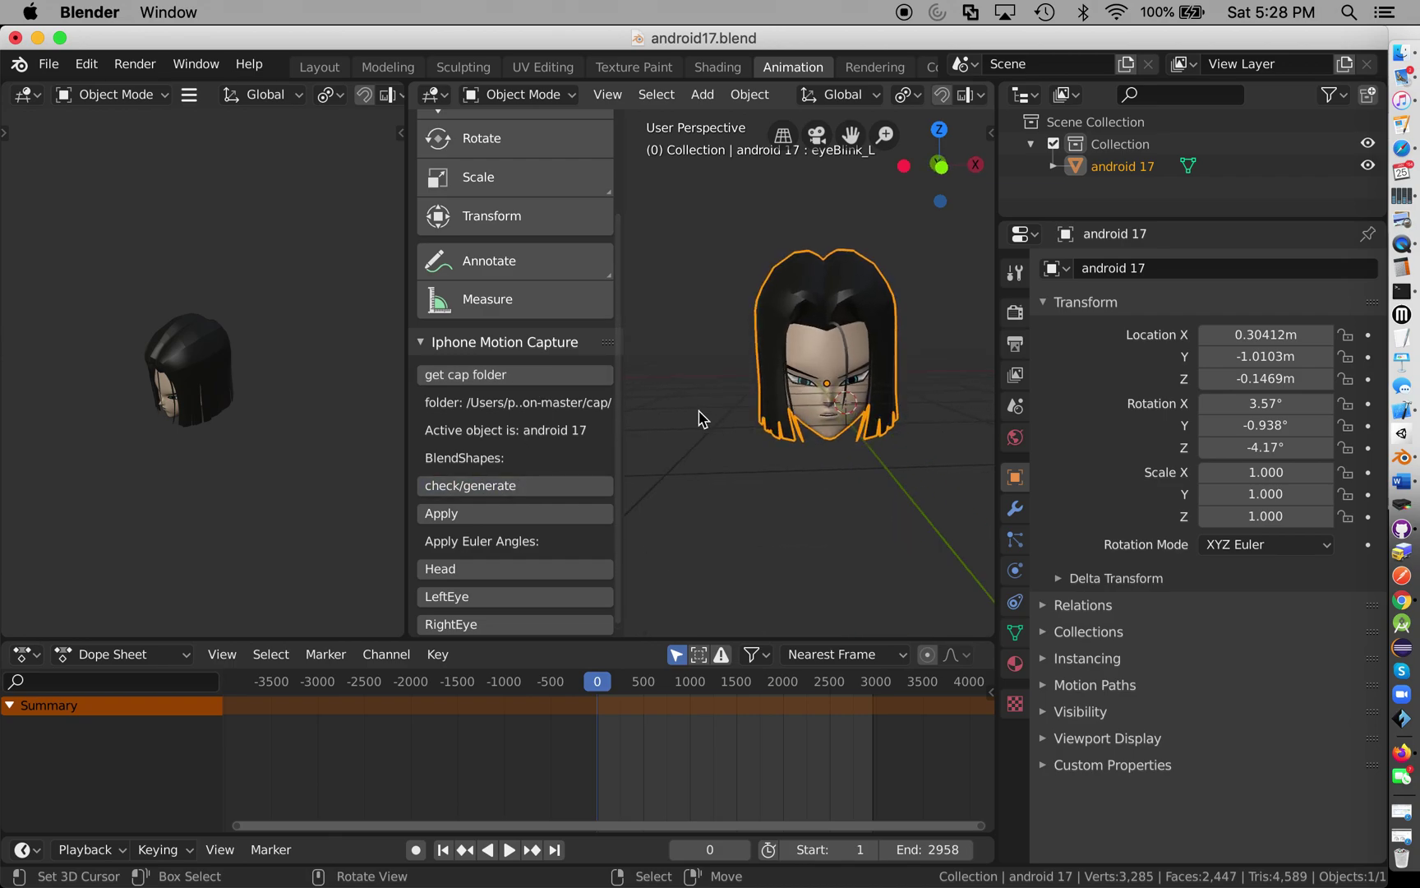
scroll(539, 505, "down", 1)
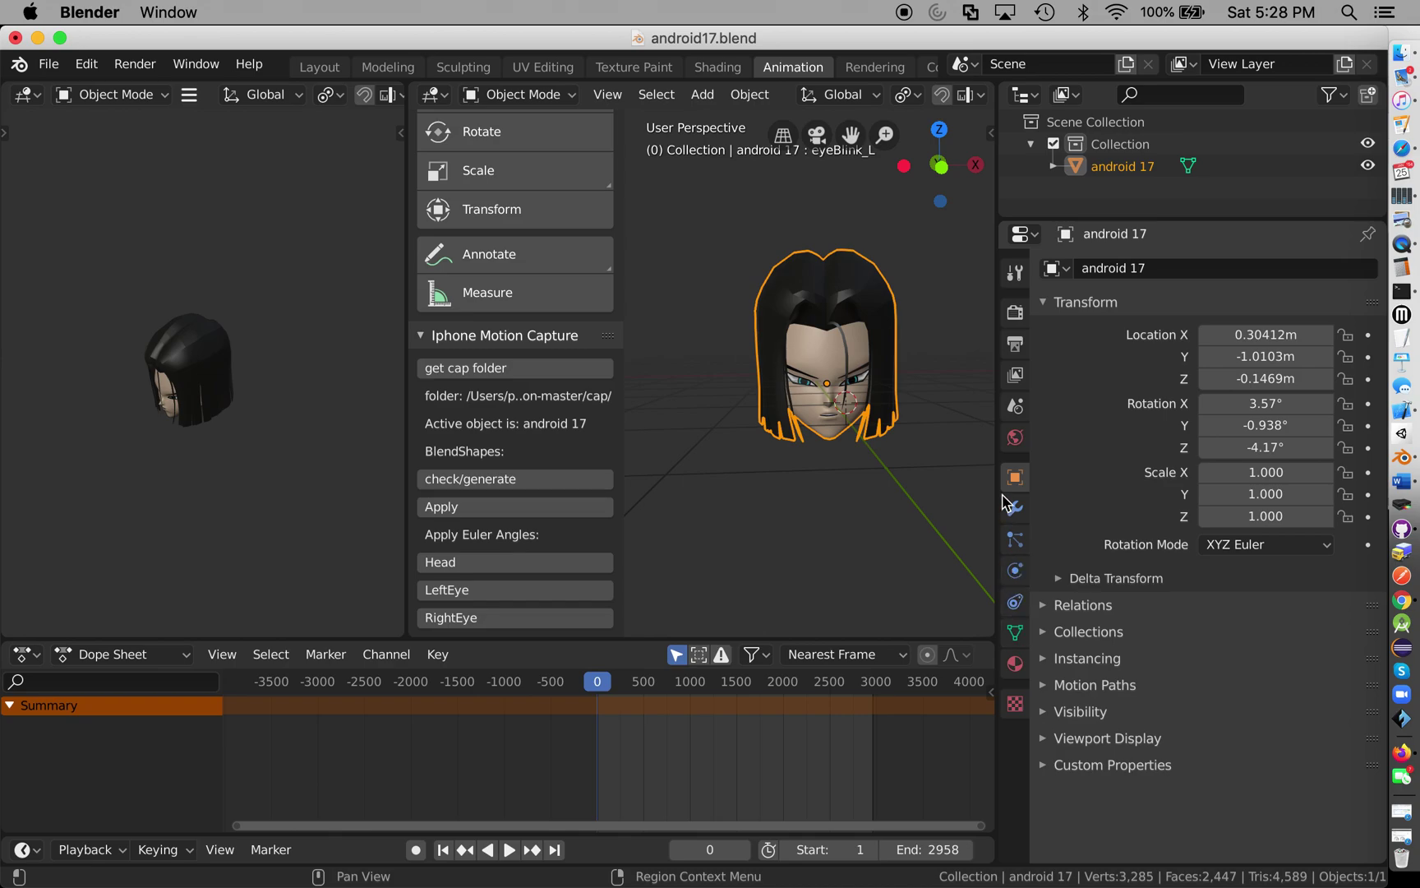
Show the mesh's Shape Keys and apply the iPhone capture to keyframe them.
left_click(1016, 603)
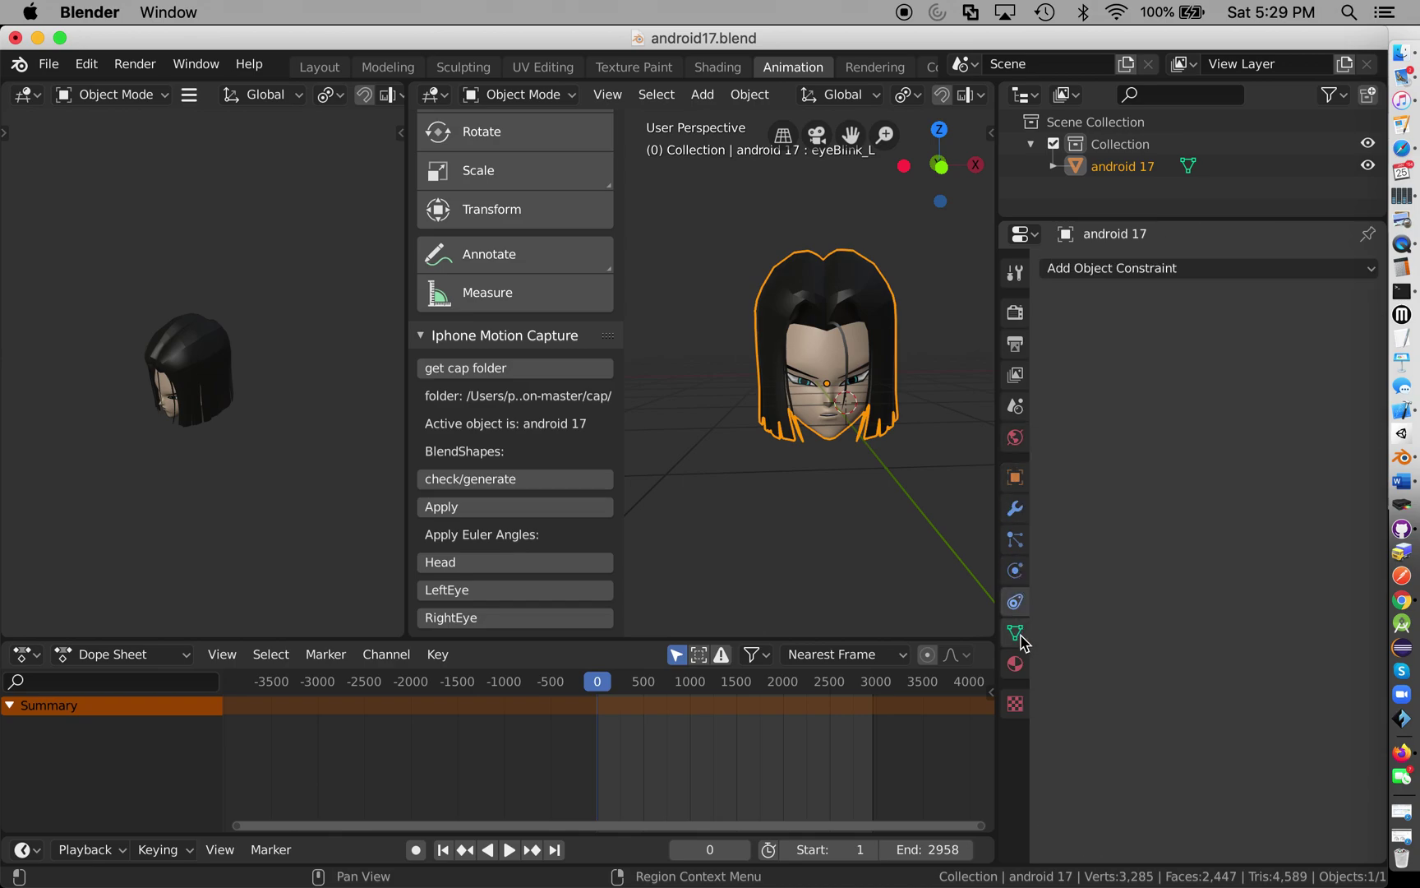
left_click(1017, 633)
scroll(1110, 552, "down", 1)
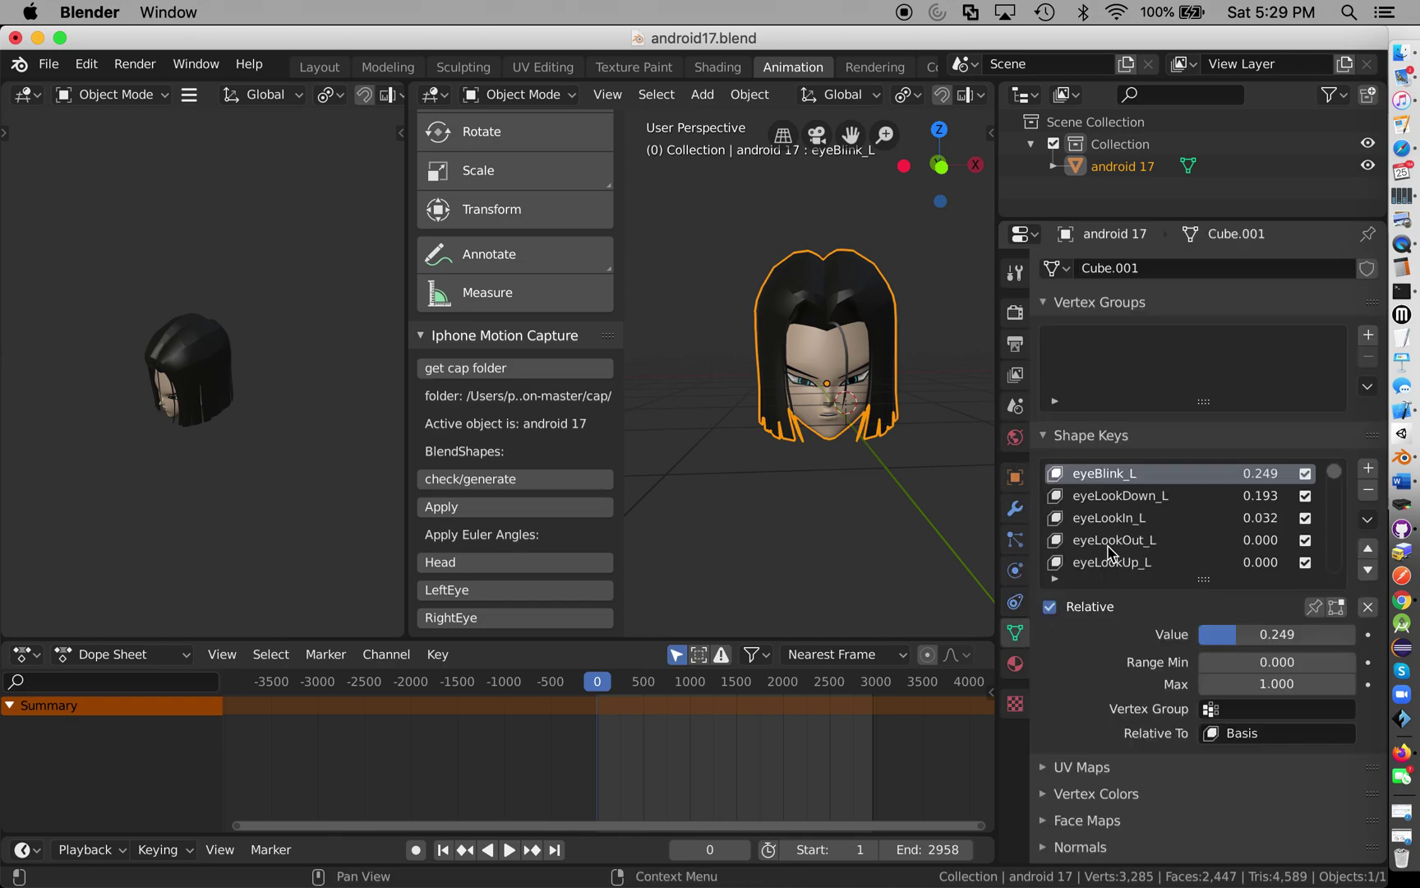
scroll(1109, 523, "up", 1)
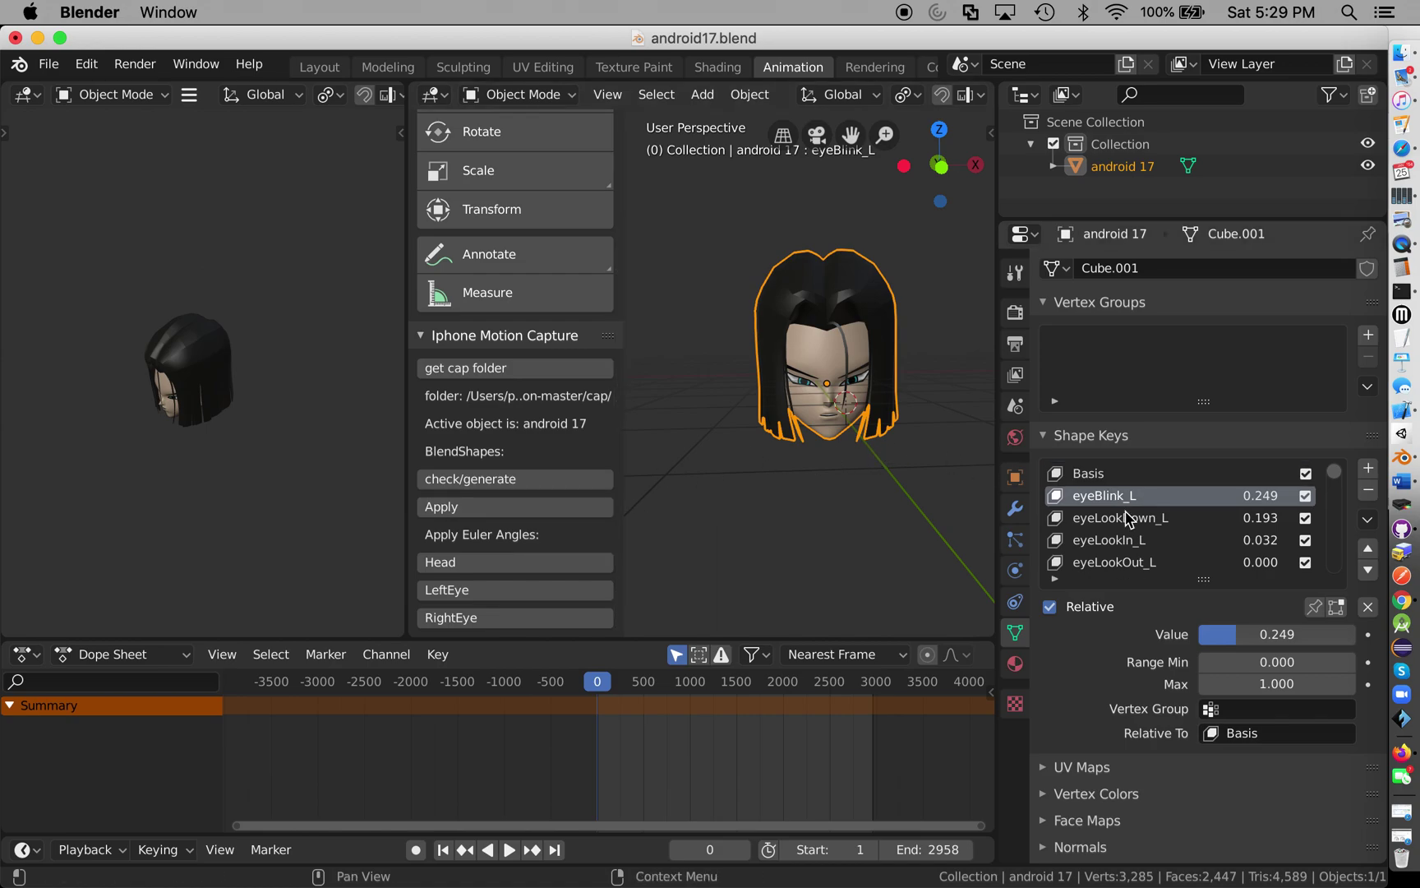
left_click(530, 513)
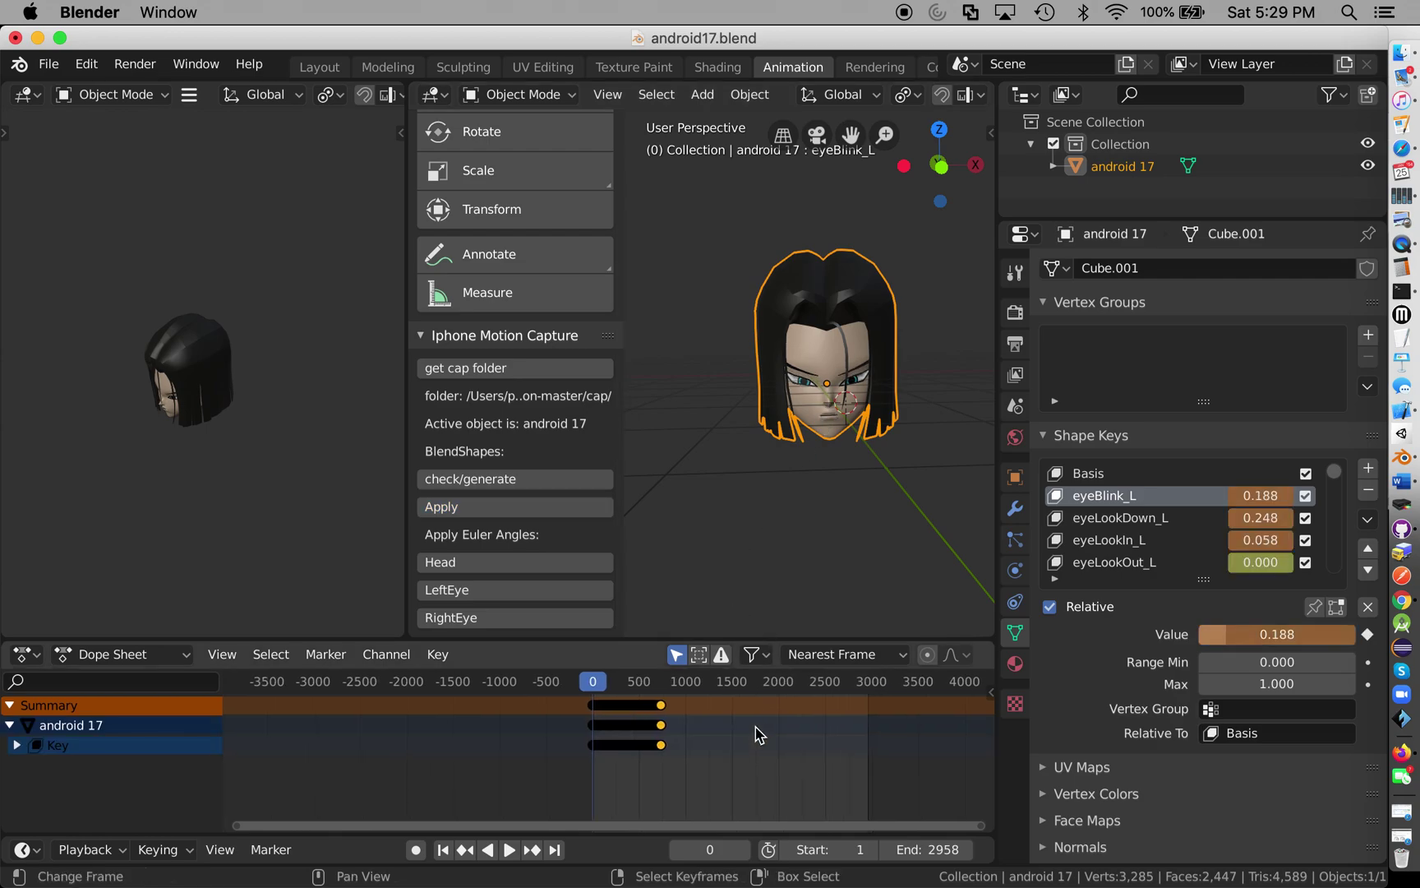
Play the captured face animation (frames 0 to about 740), then stop back at frame 0.
scroll(754, 732, "right", 3)
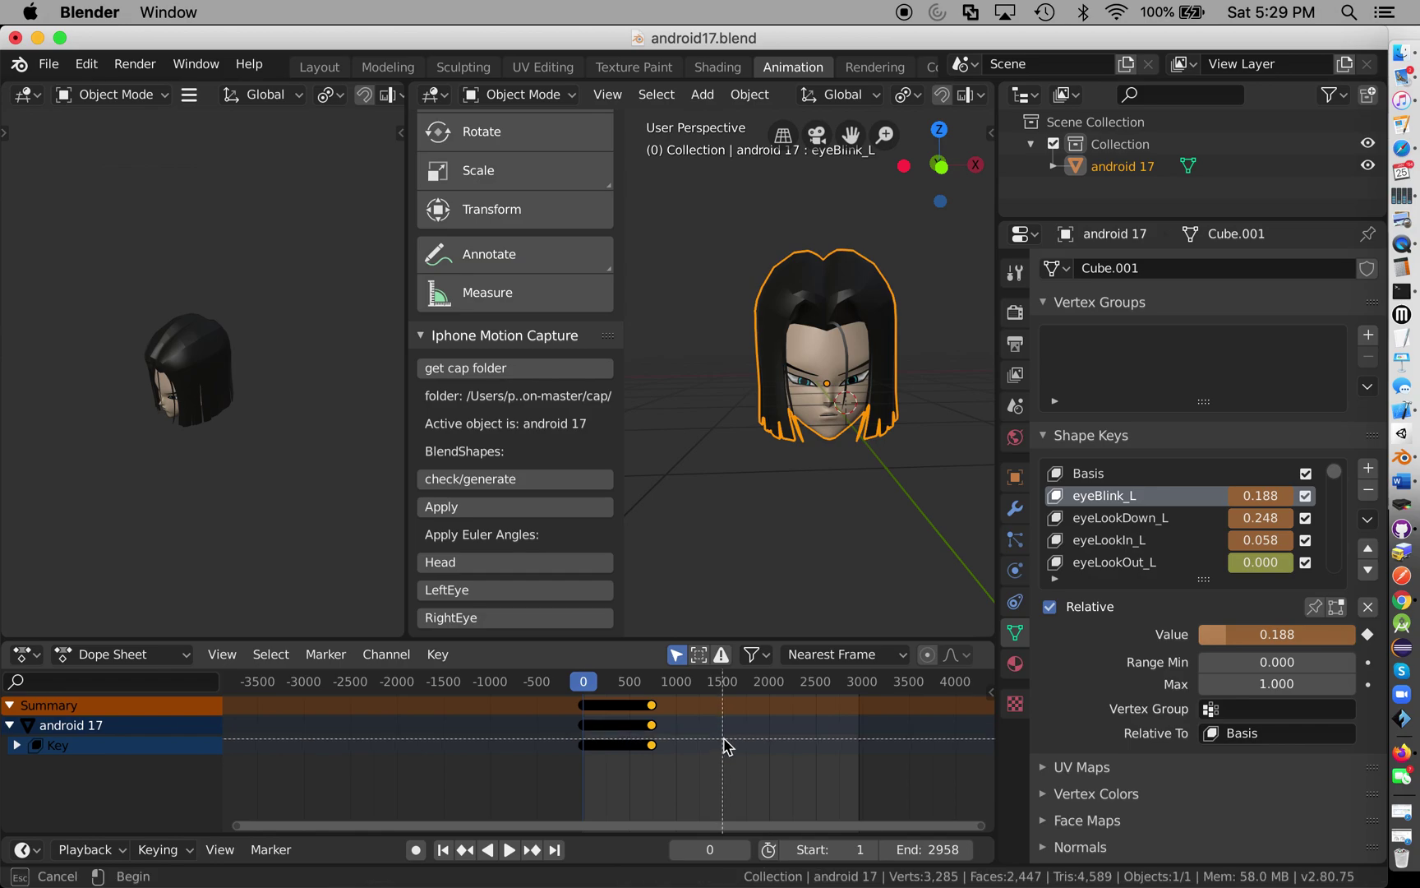
scroll(481, 707, "up", 5)
key("space")
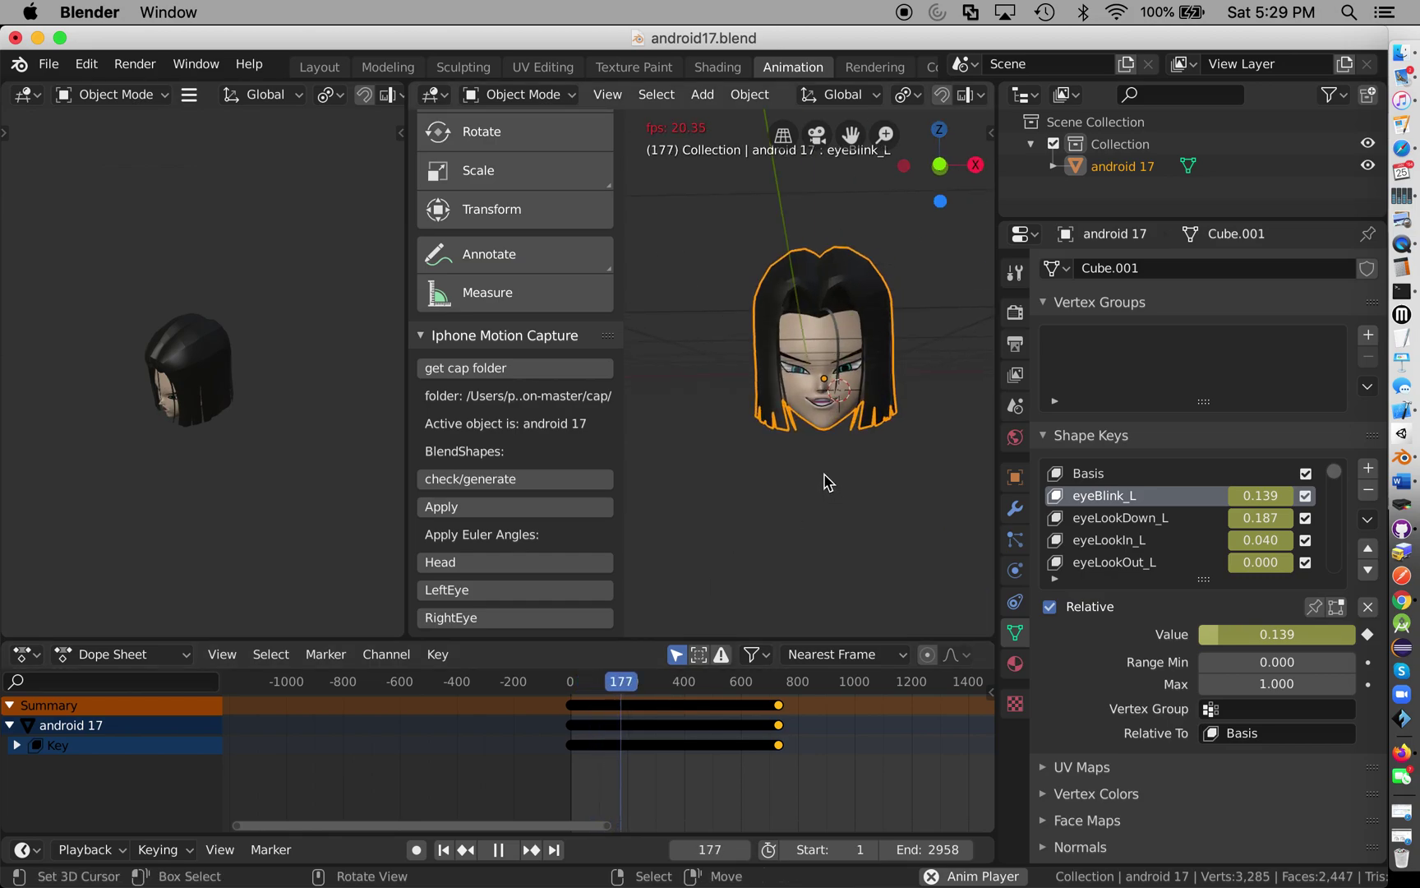
scroll(827, 481, "down", 3)
scroll(827, 482, "down", 5)
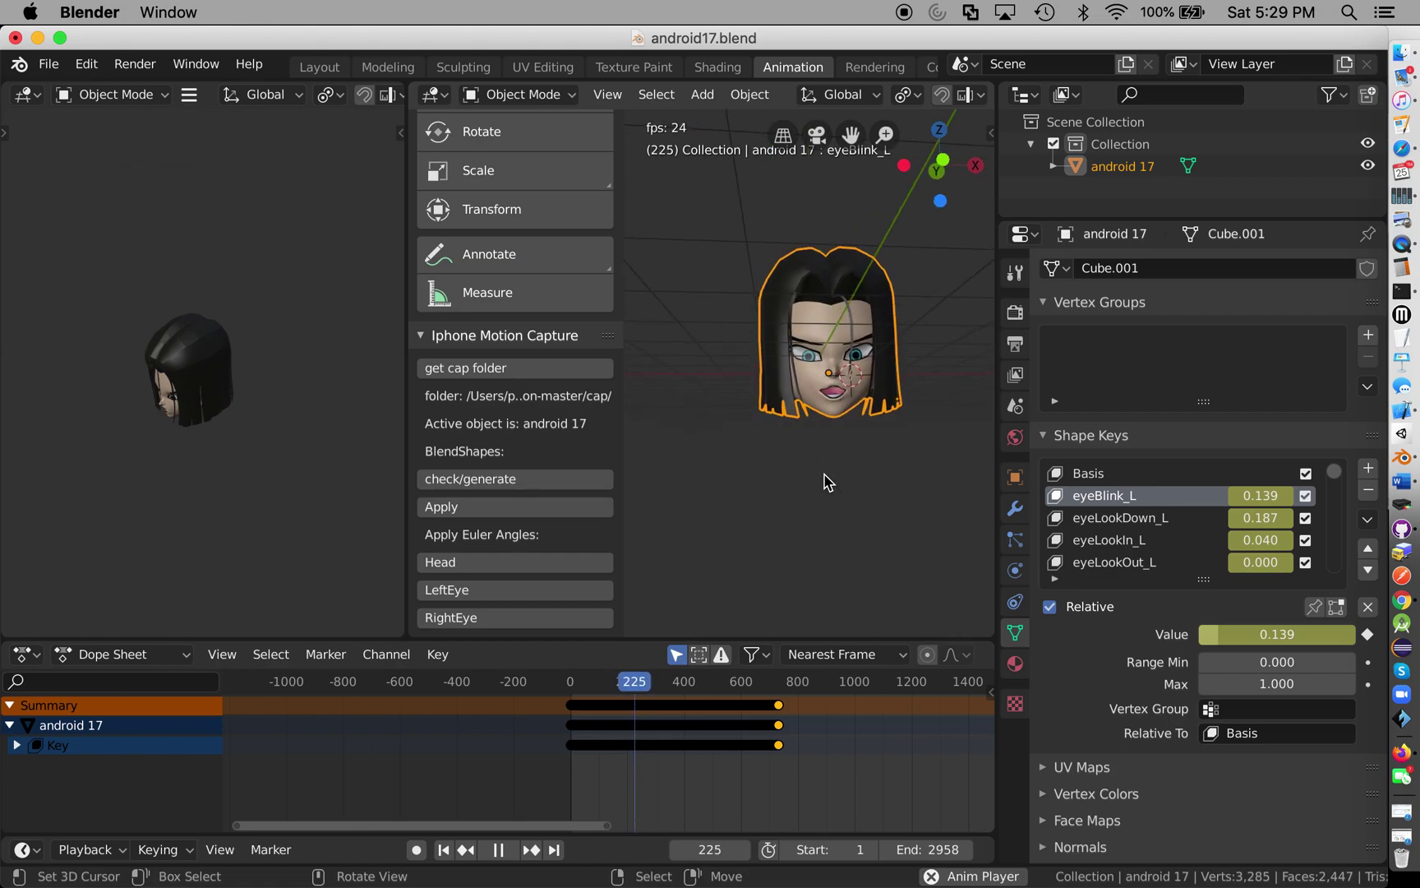
scroll(827, 481, "down", 2)
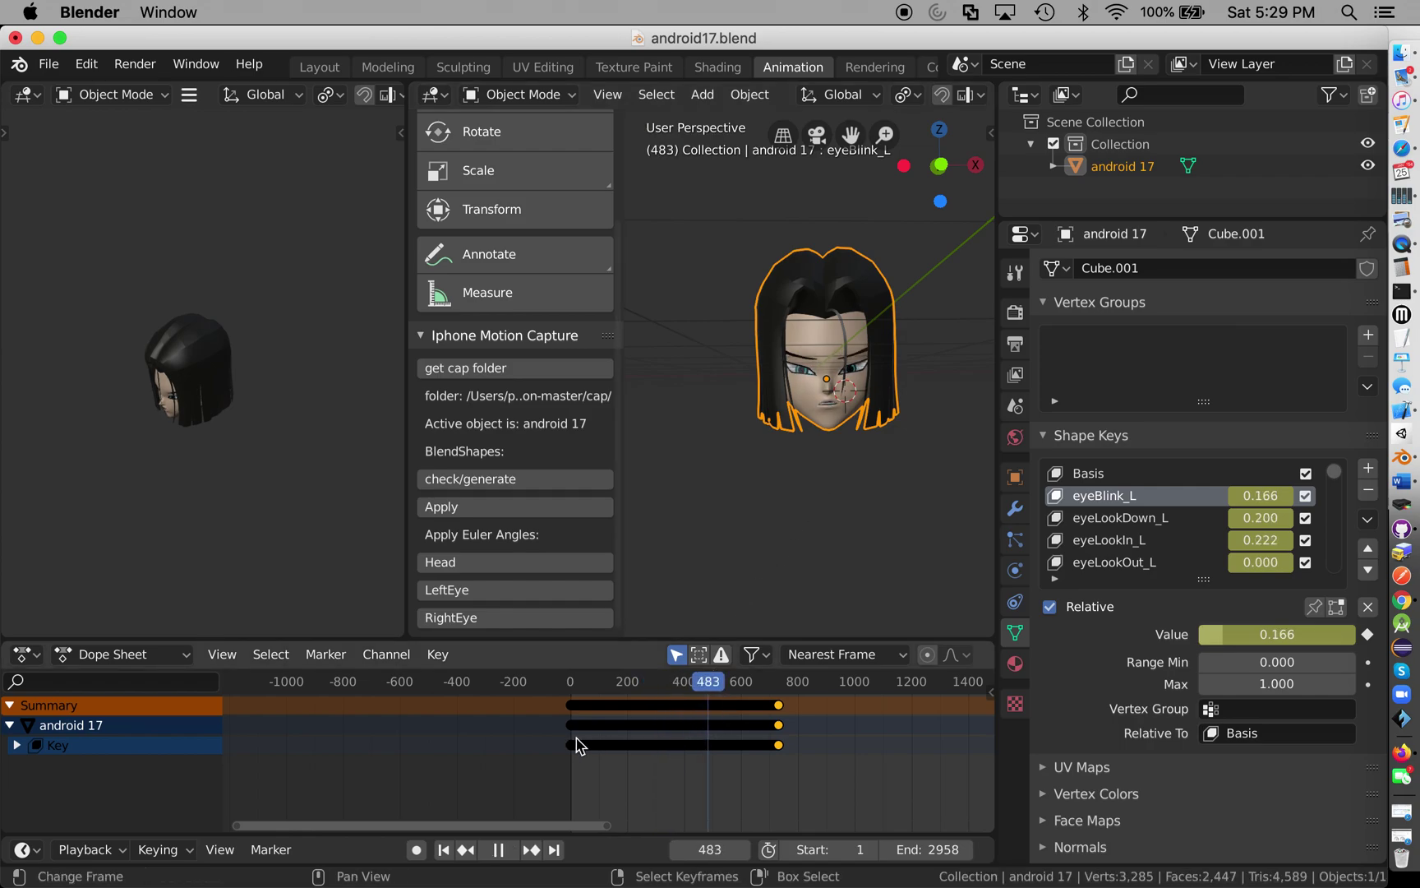
key("Escape")
scroll(867, 428, "right", 3)
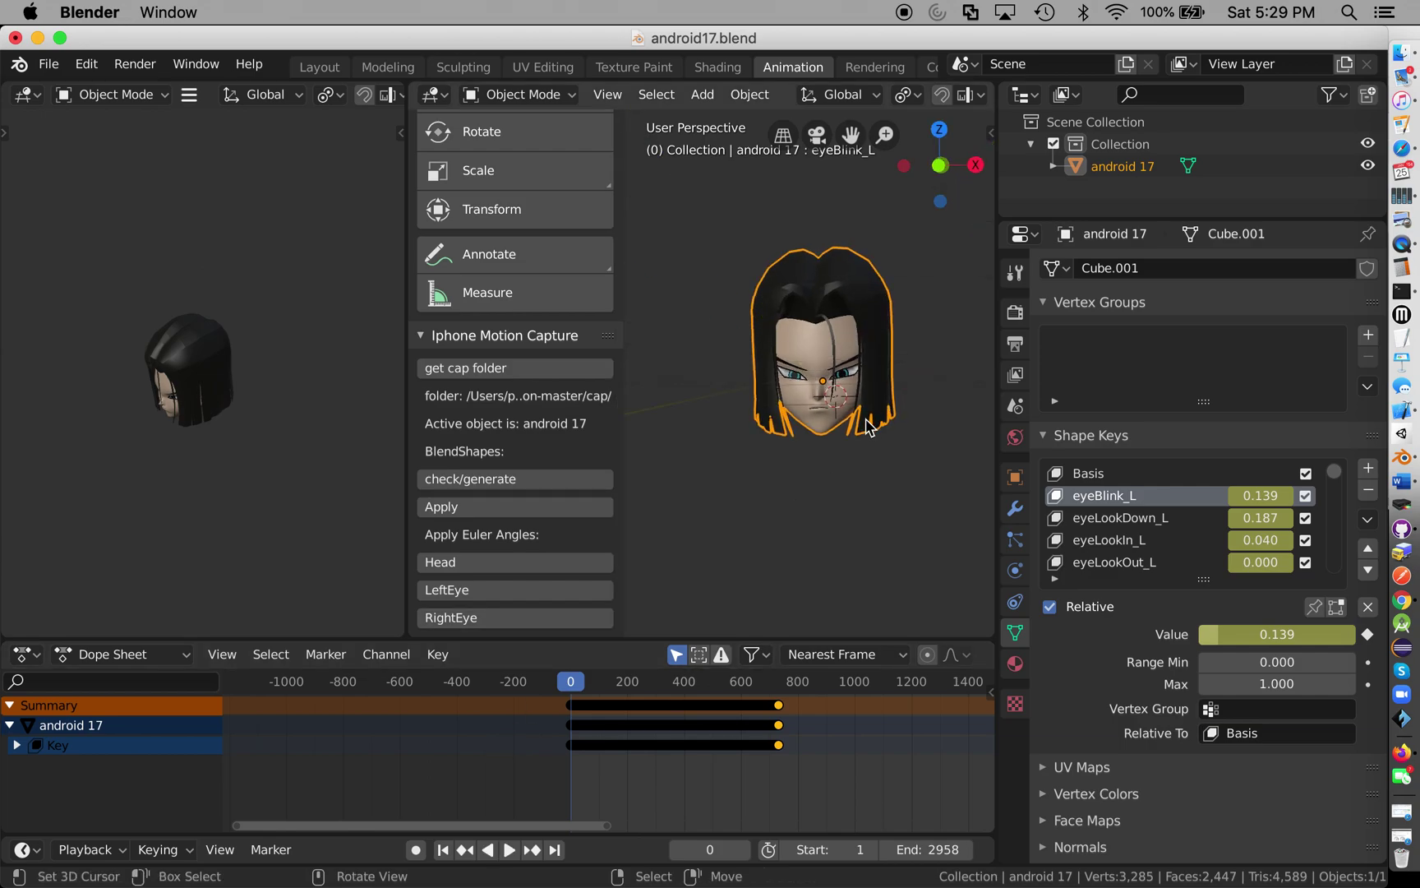
Apply Head Euler angles for X, Y and Z rotation keyframes, then play back to check.
left_click(474, 565)
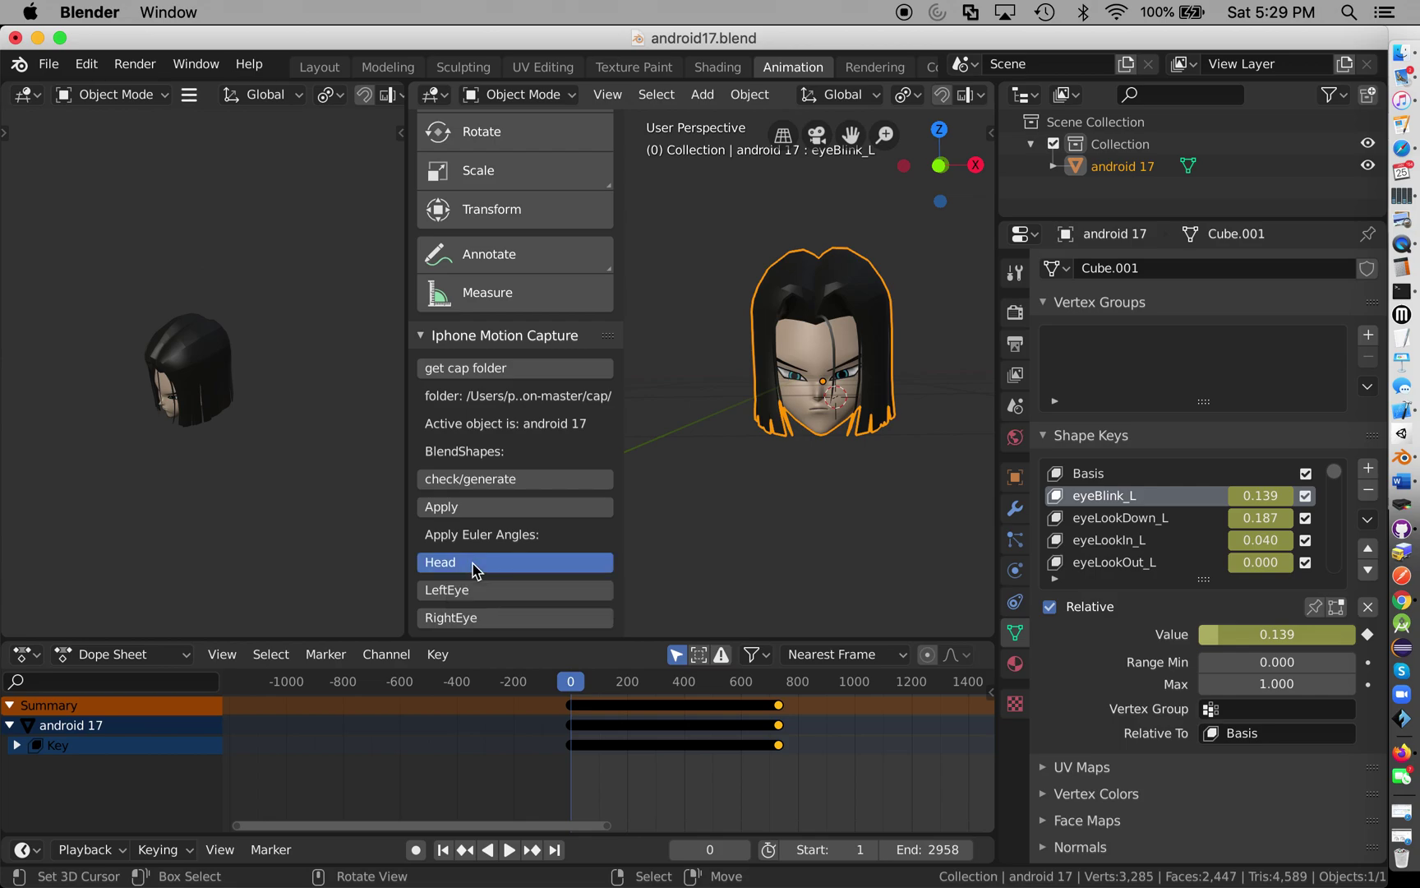
key("space")
key("Escape")
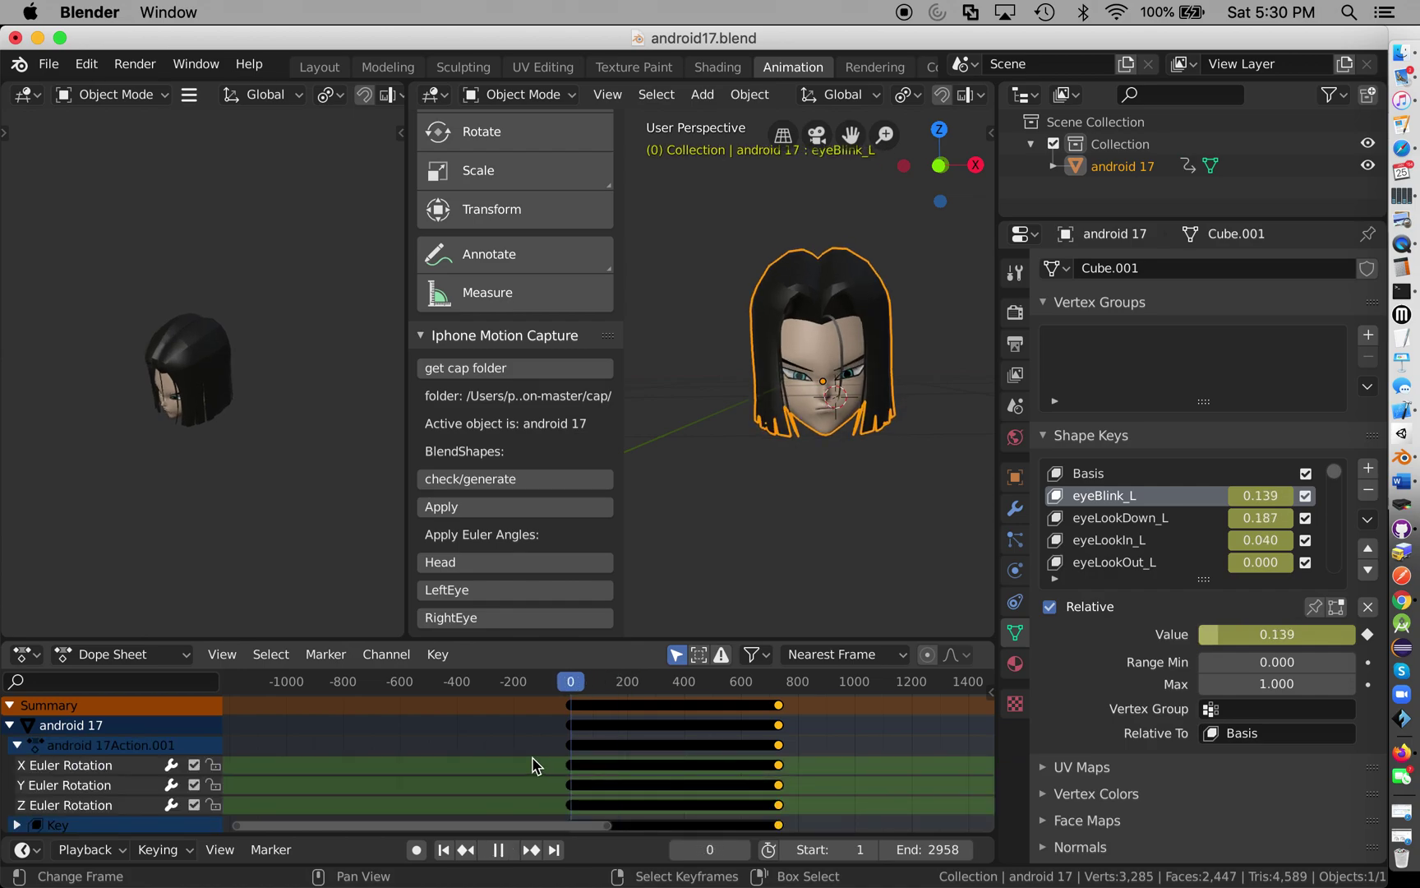
key("space")
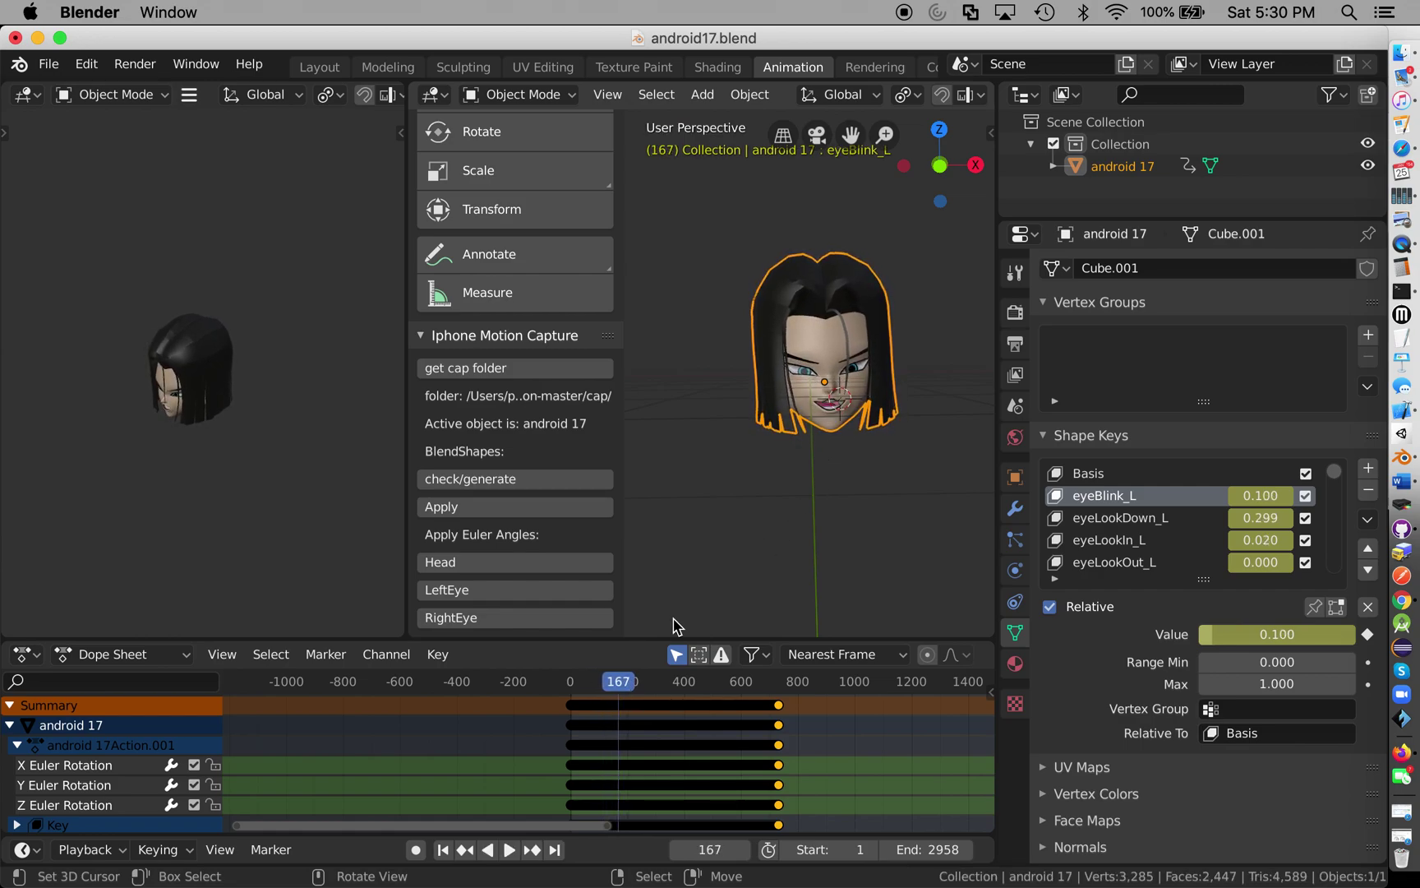
key("Escape")
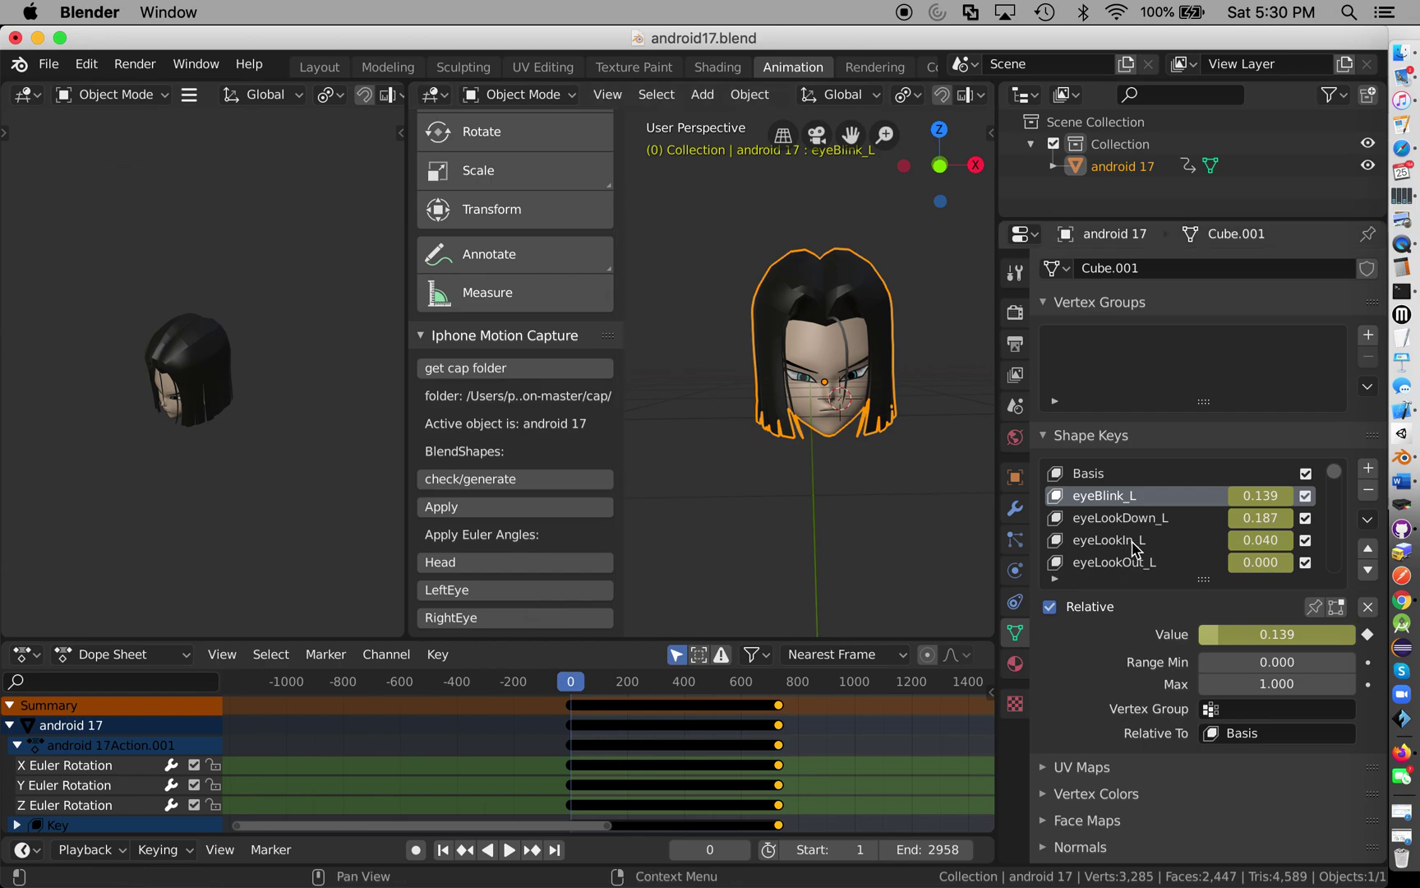
scroll(1135, 549, "down", 1)
scroll(1135, 549, "down", 1)
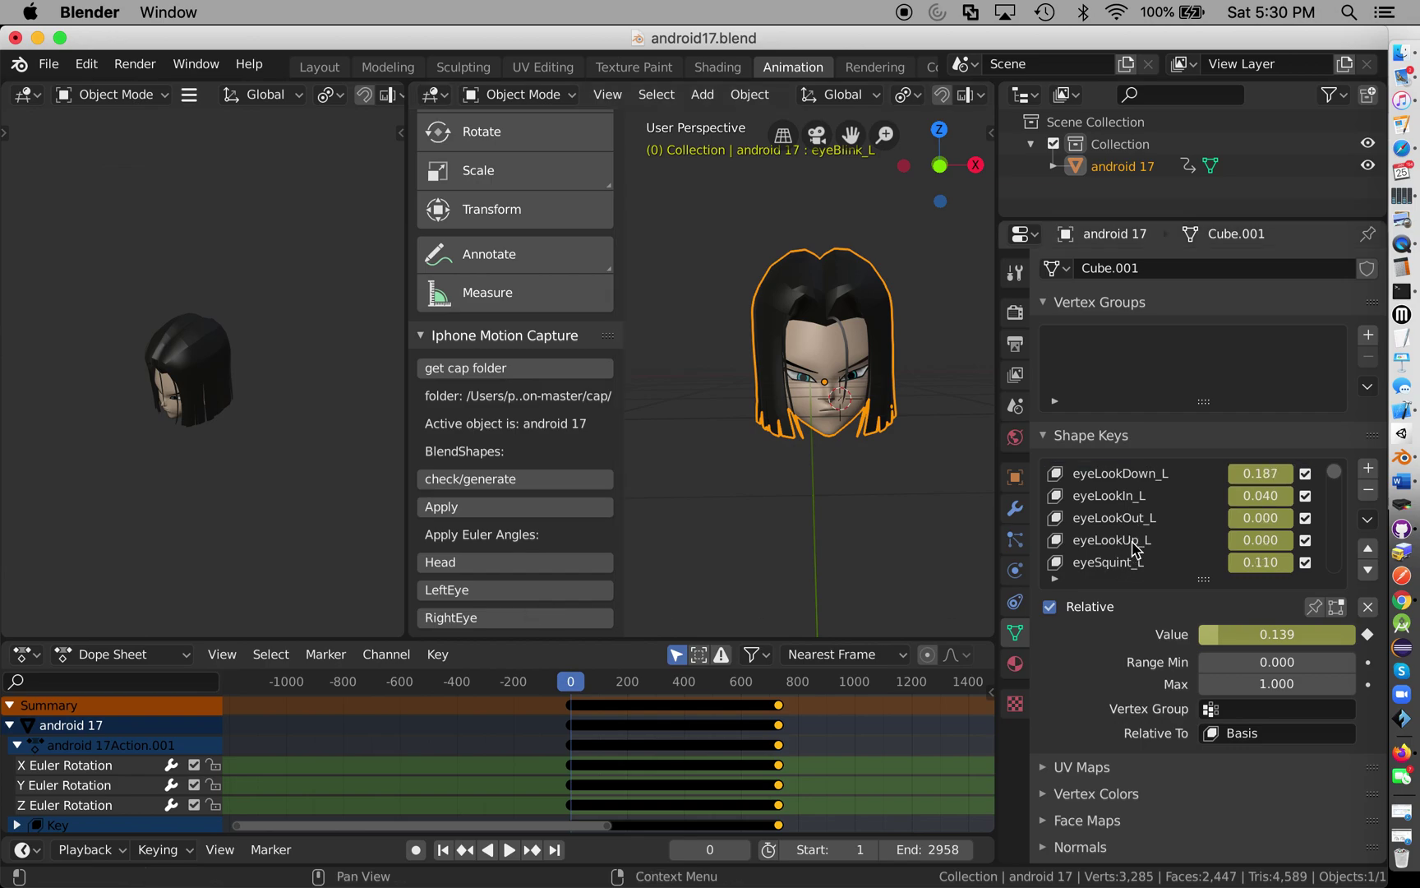
left_click(1150, 540)
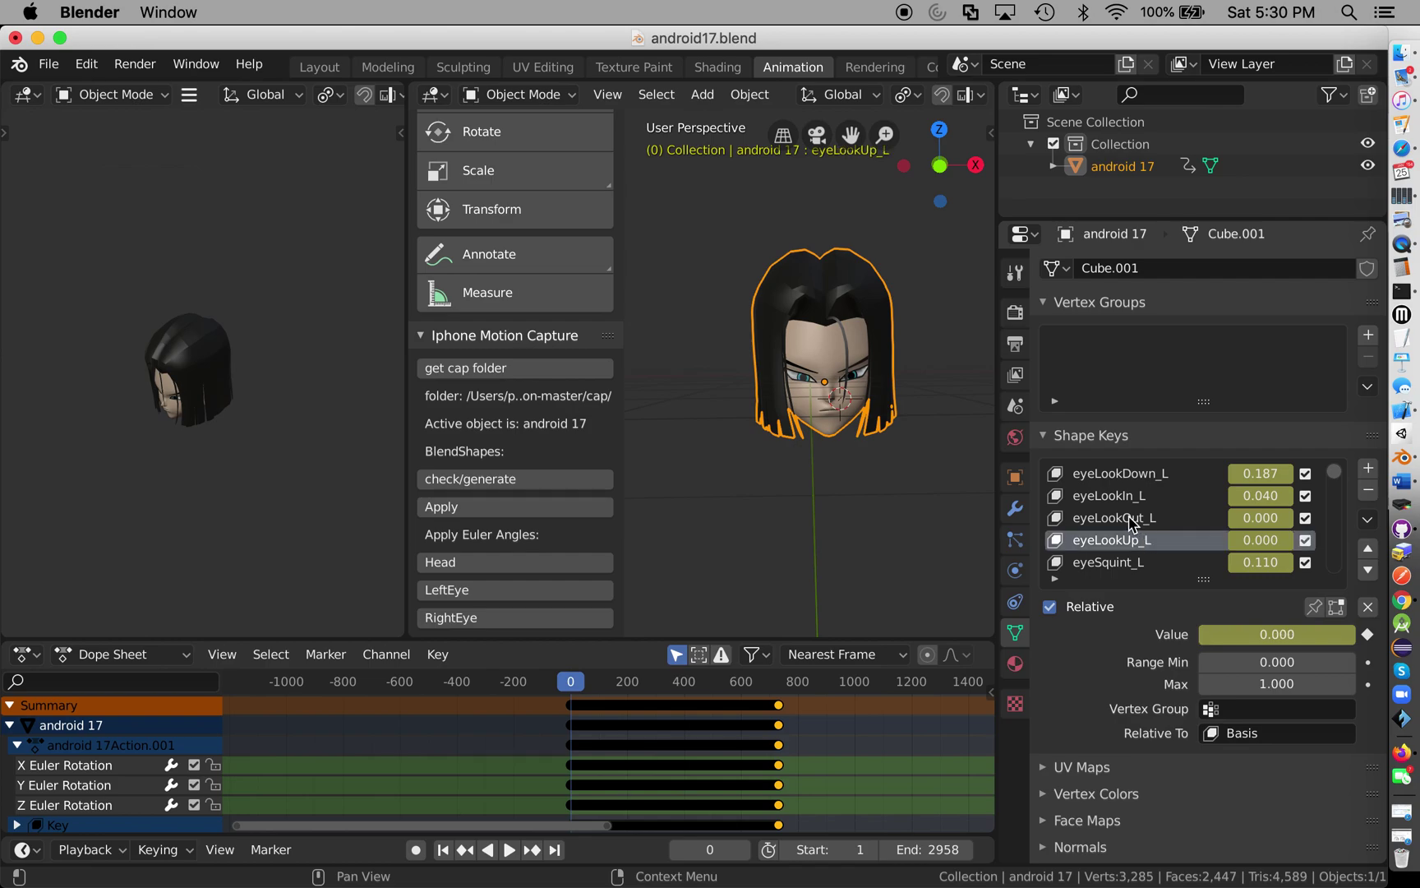
left_click(1126, 499)
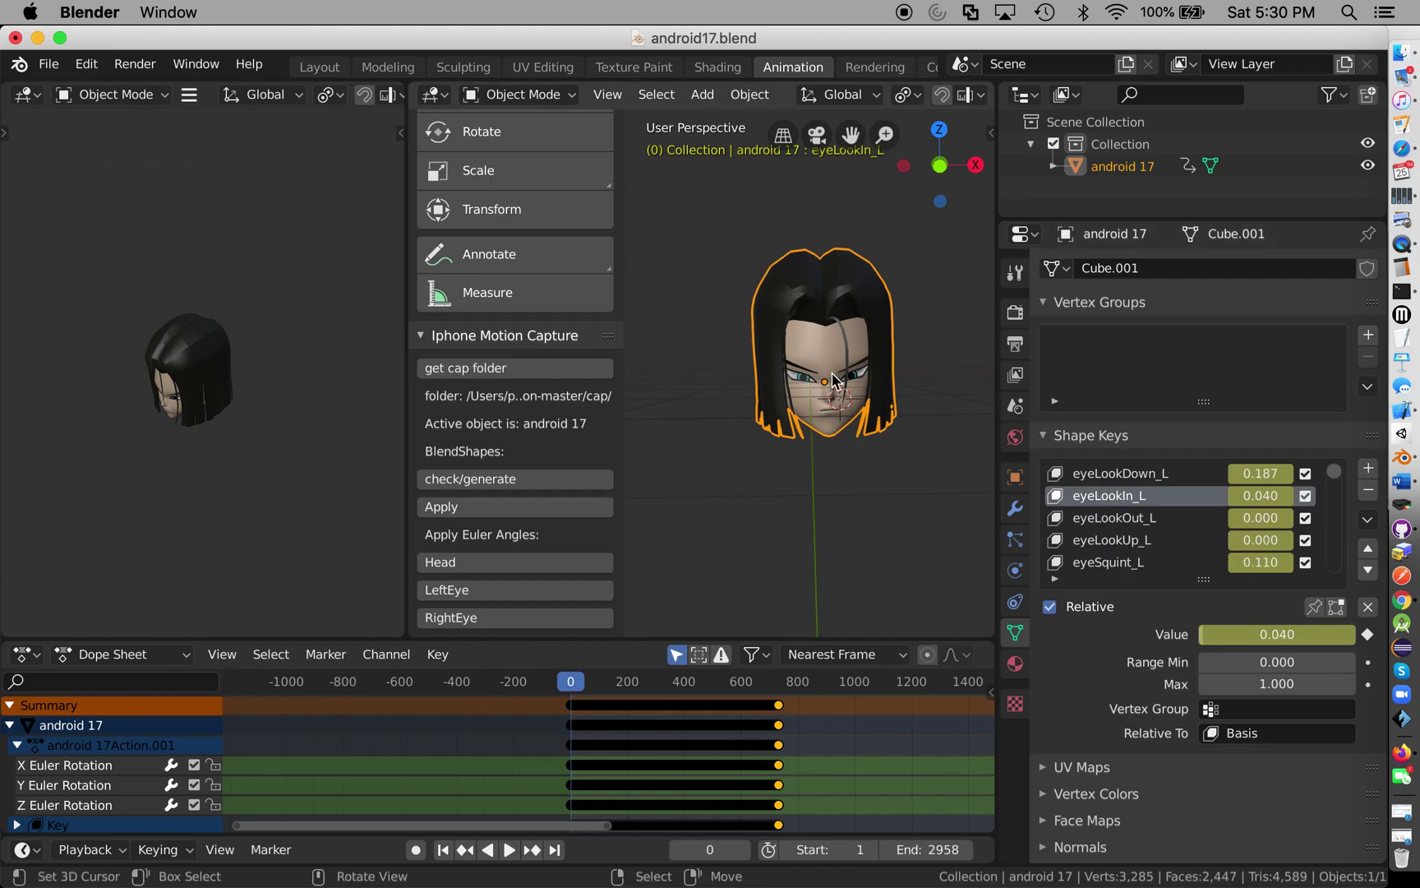
middle_click_drag(834, 380, 838, 380)
key("shift+b")
left_click_drag(798, 365, 873, 386)
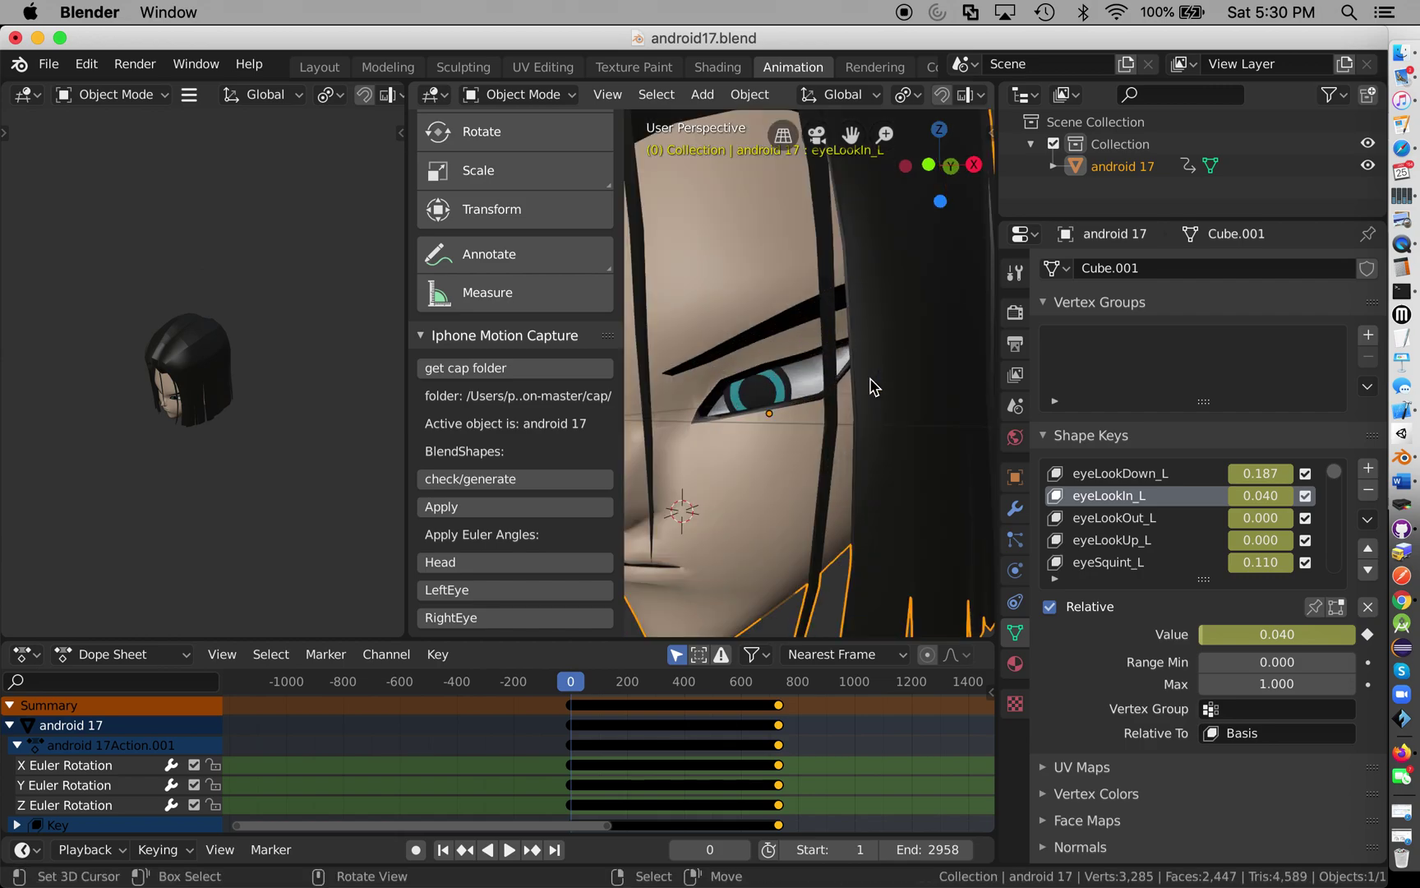
mouse_move(1240, 495)
left_mouse_down()
mouse_move(1298, 496)
mouse_move(1251, 496)
mouse_move(1274, 495)
mouse_move(1261, 501)
left_mouse_up()
key("ctrl+z")
scroll(703, 440, "left", 5)
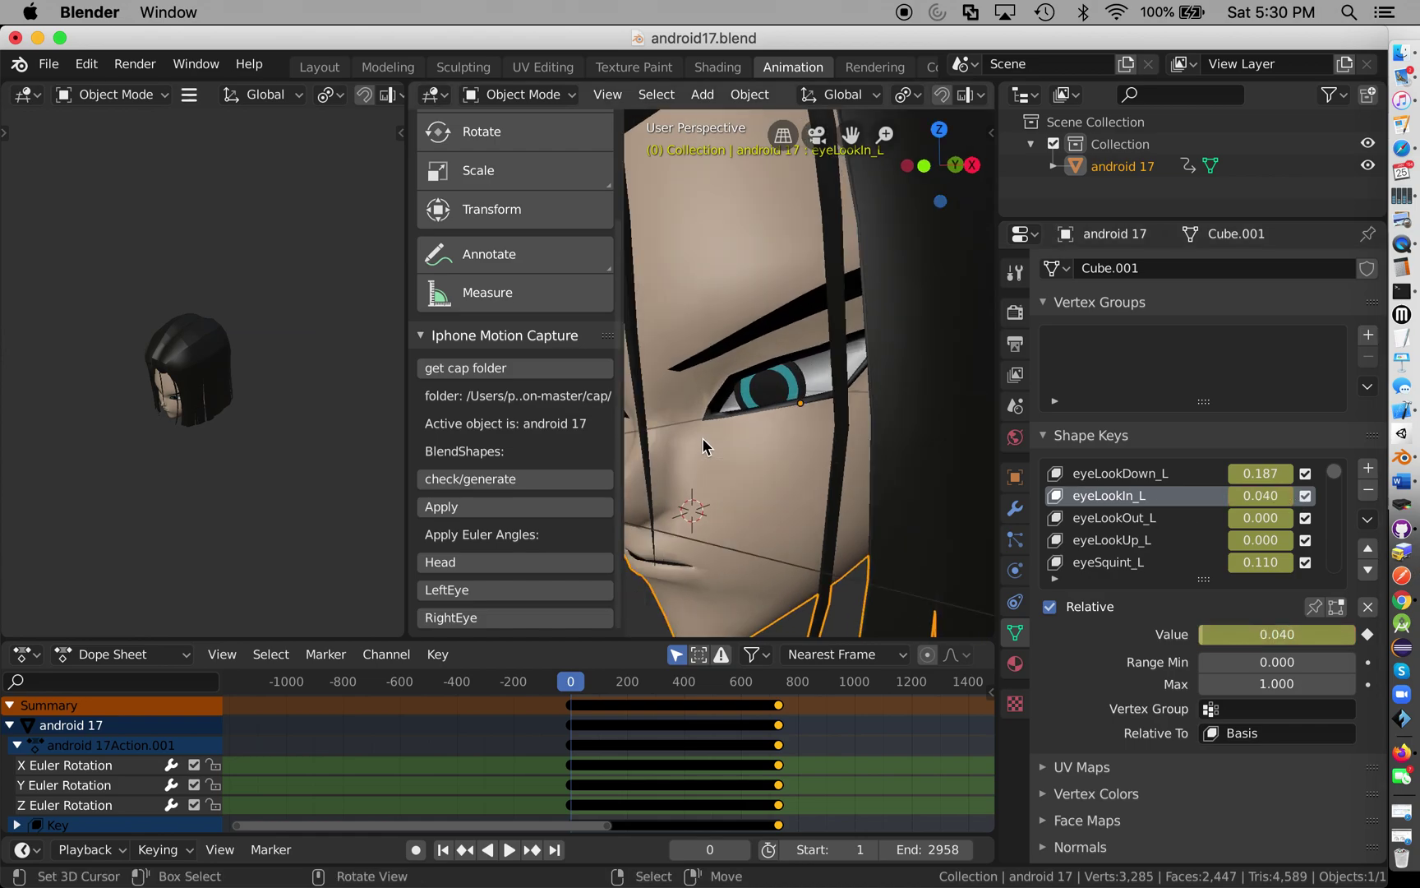
scroll(702, 444, "down", 10)
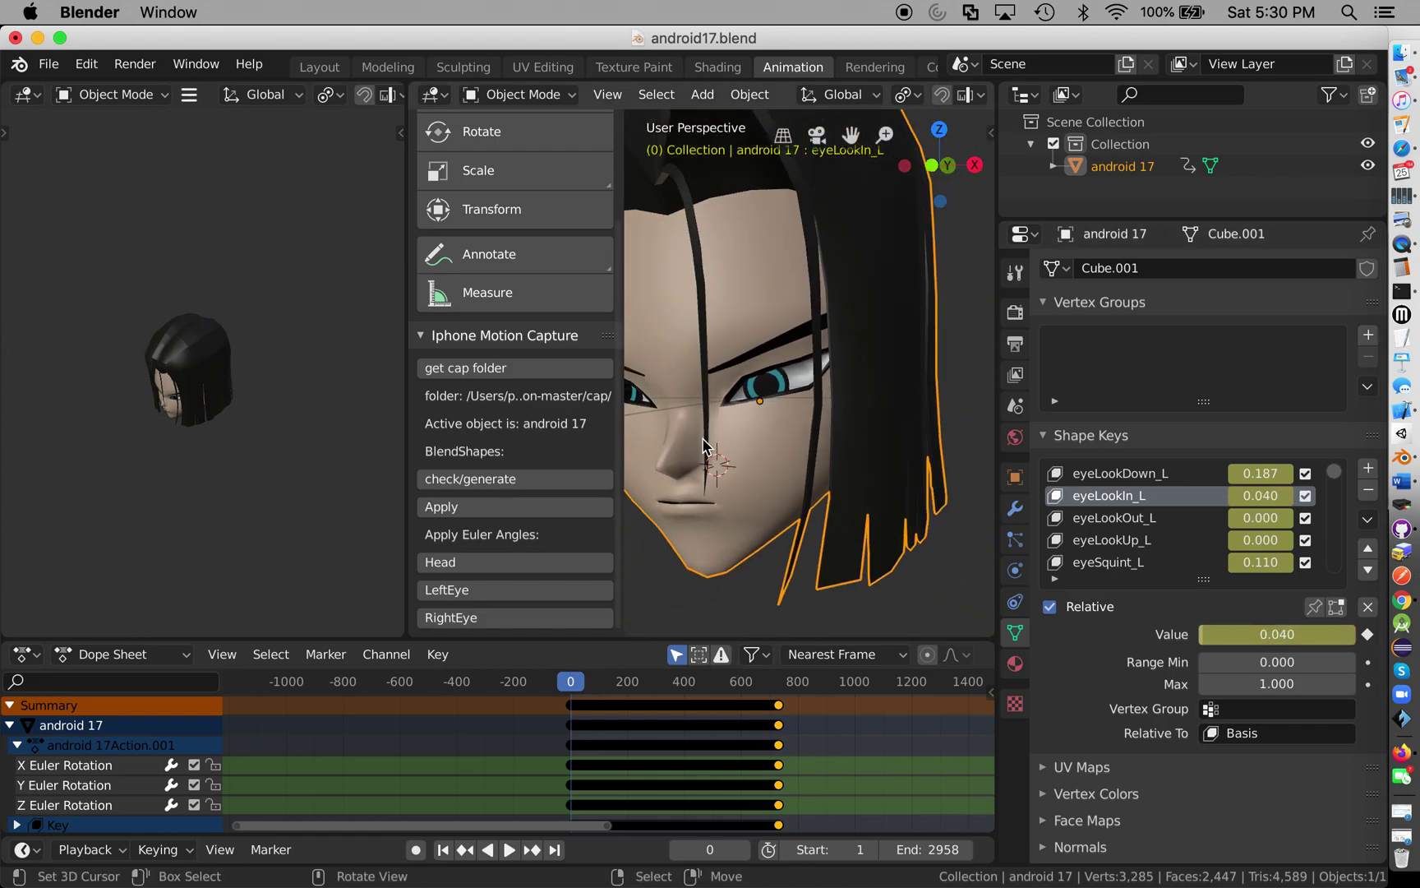
scroll(703, 443, "left", 4)
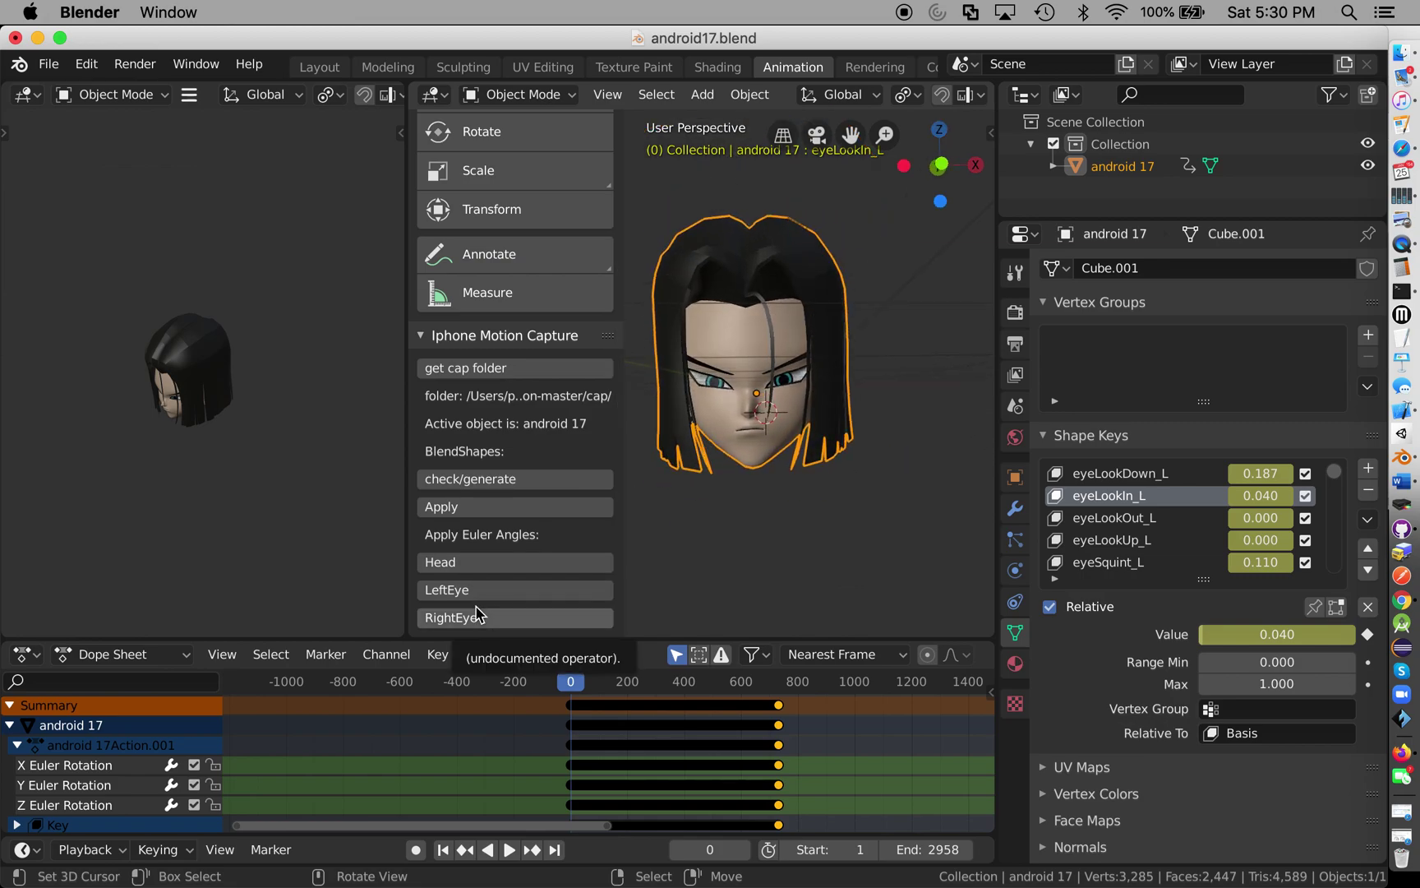
key("space")
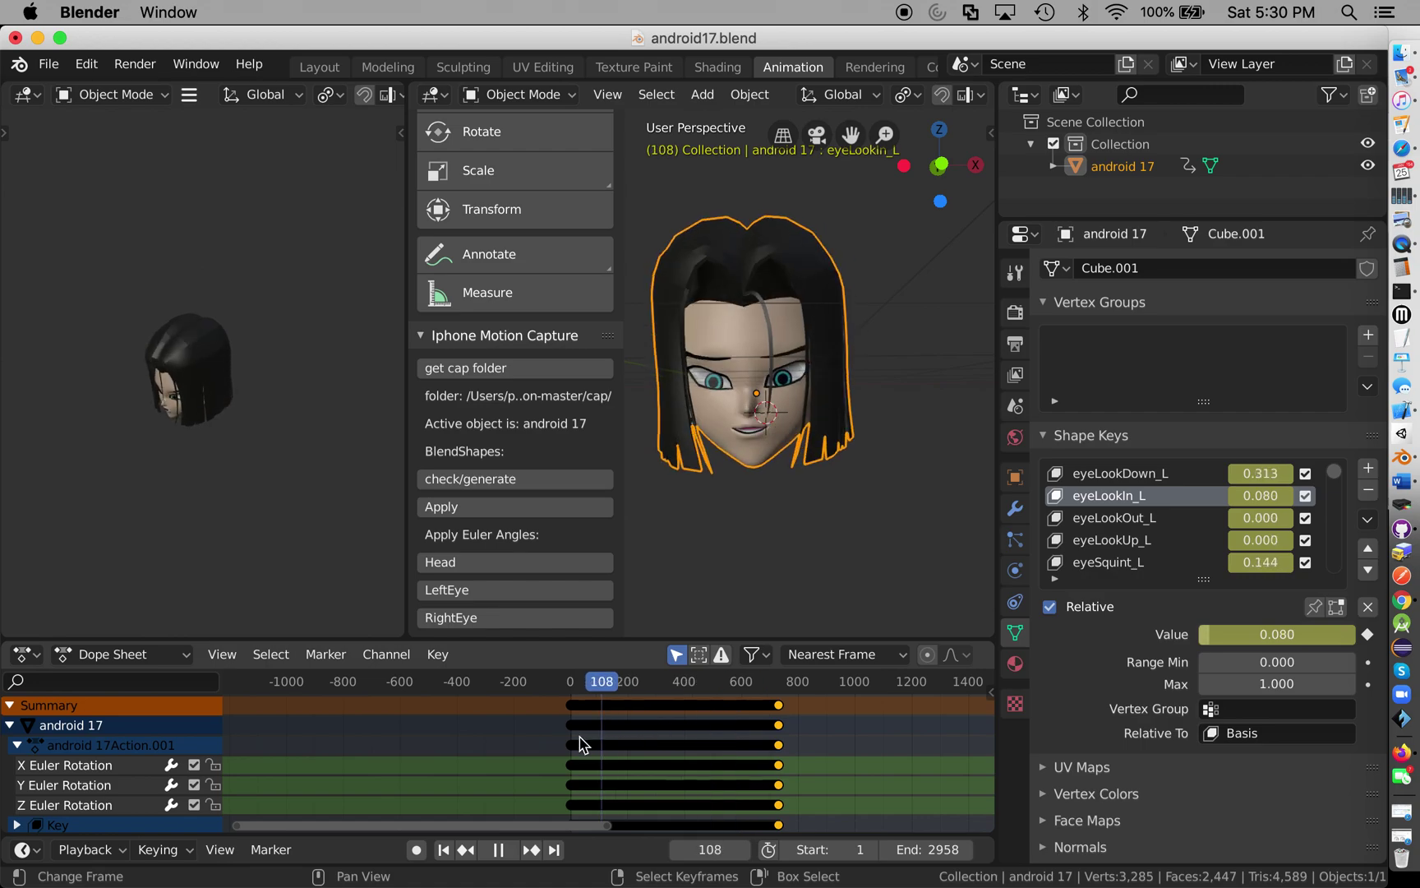
key("Escape")
In the Video Editing workspace, add cap/audio.wav as a sound strip starting at frame 0.
scroll(865, 70, "down", 2)
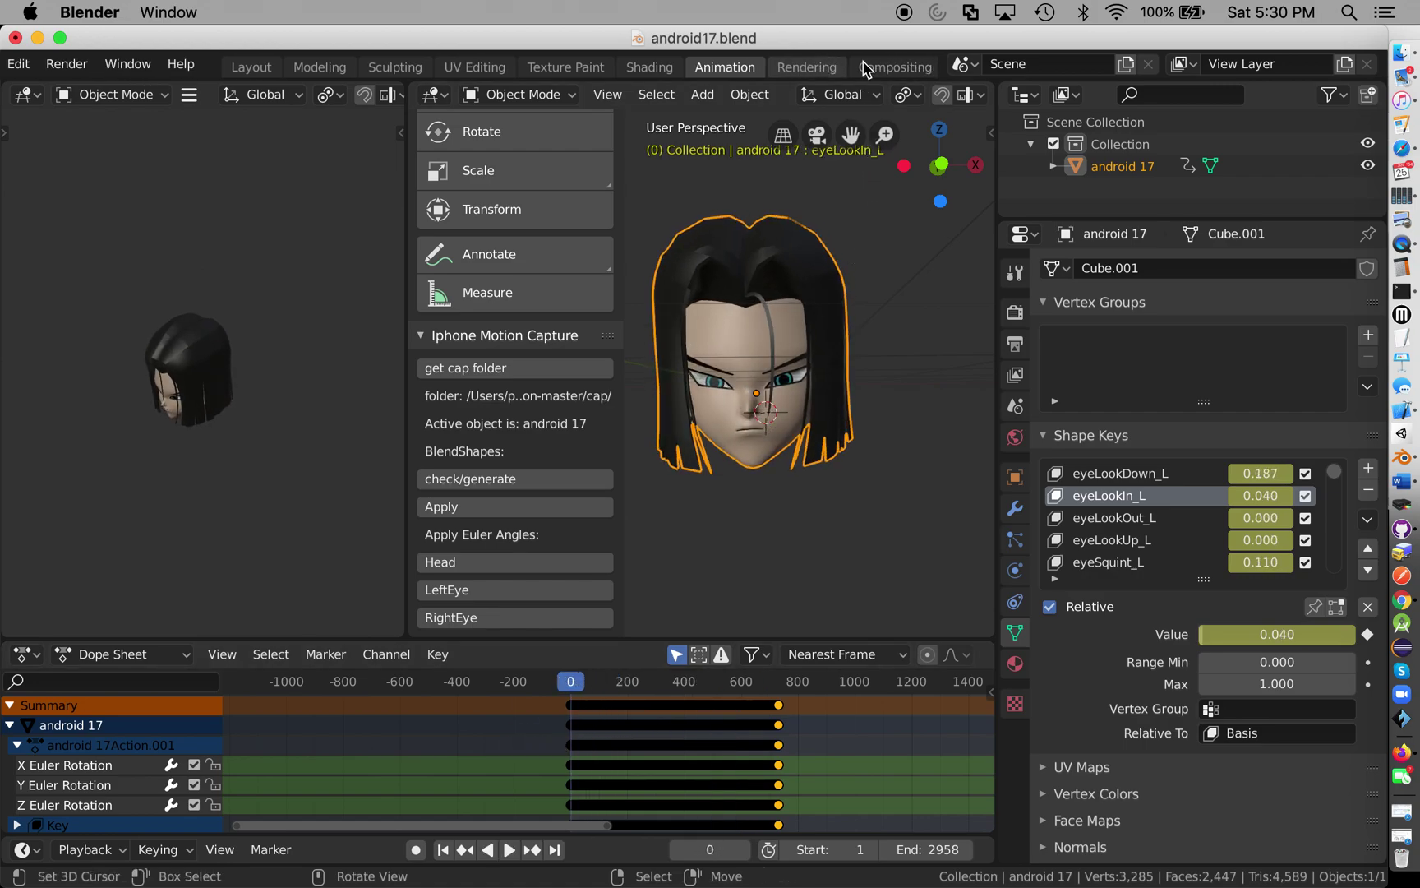
scroll(865, 69, "down", 3)
left_click(862, 65)
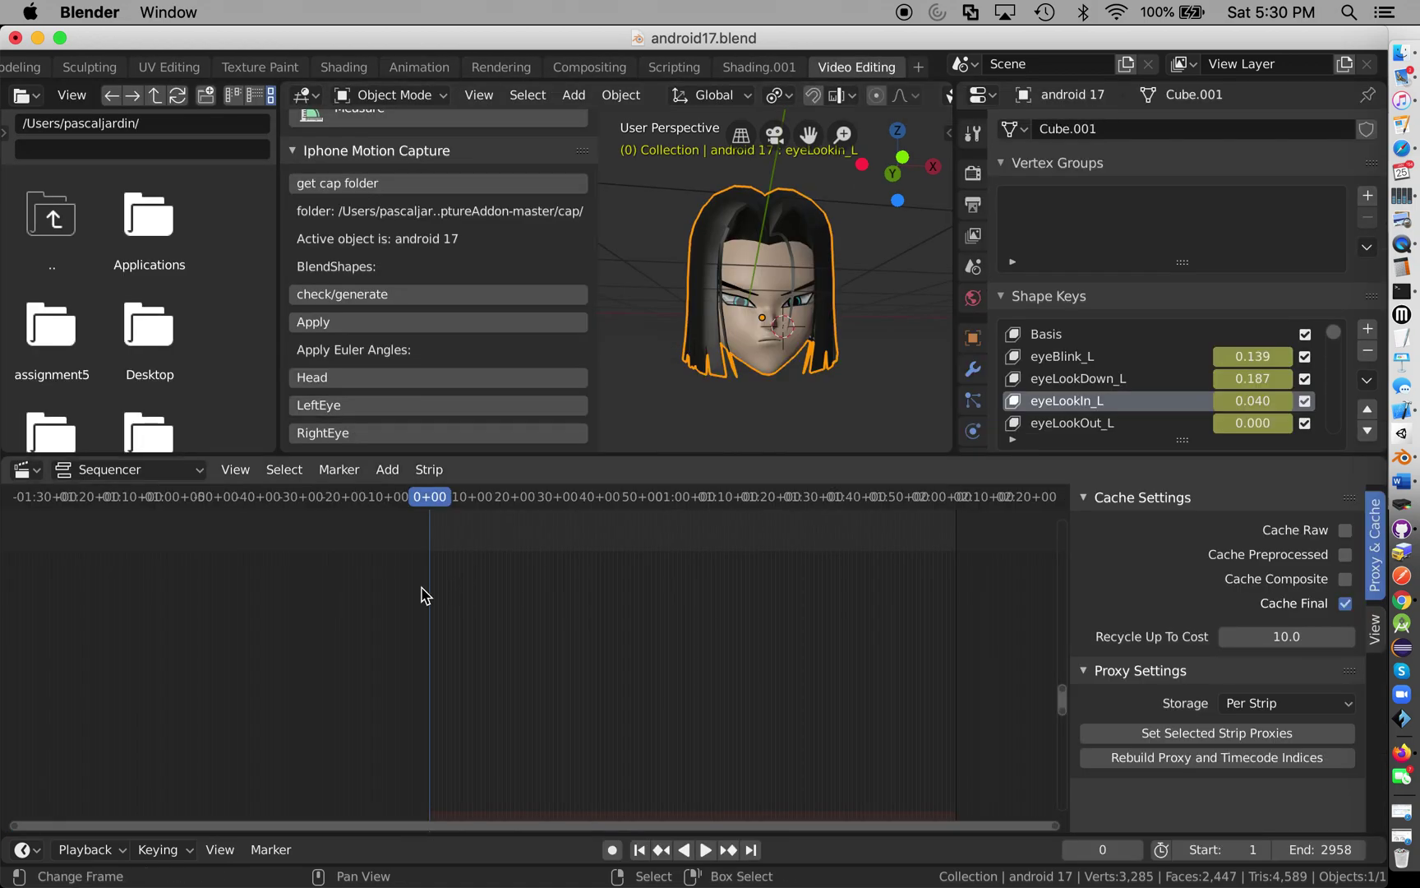
key("shift+a")
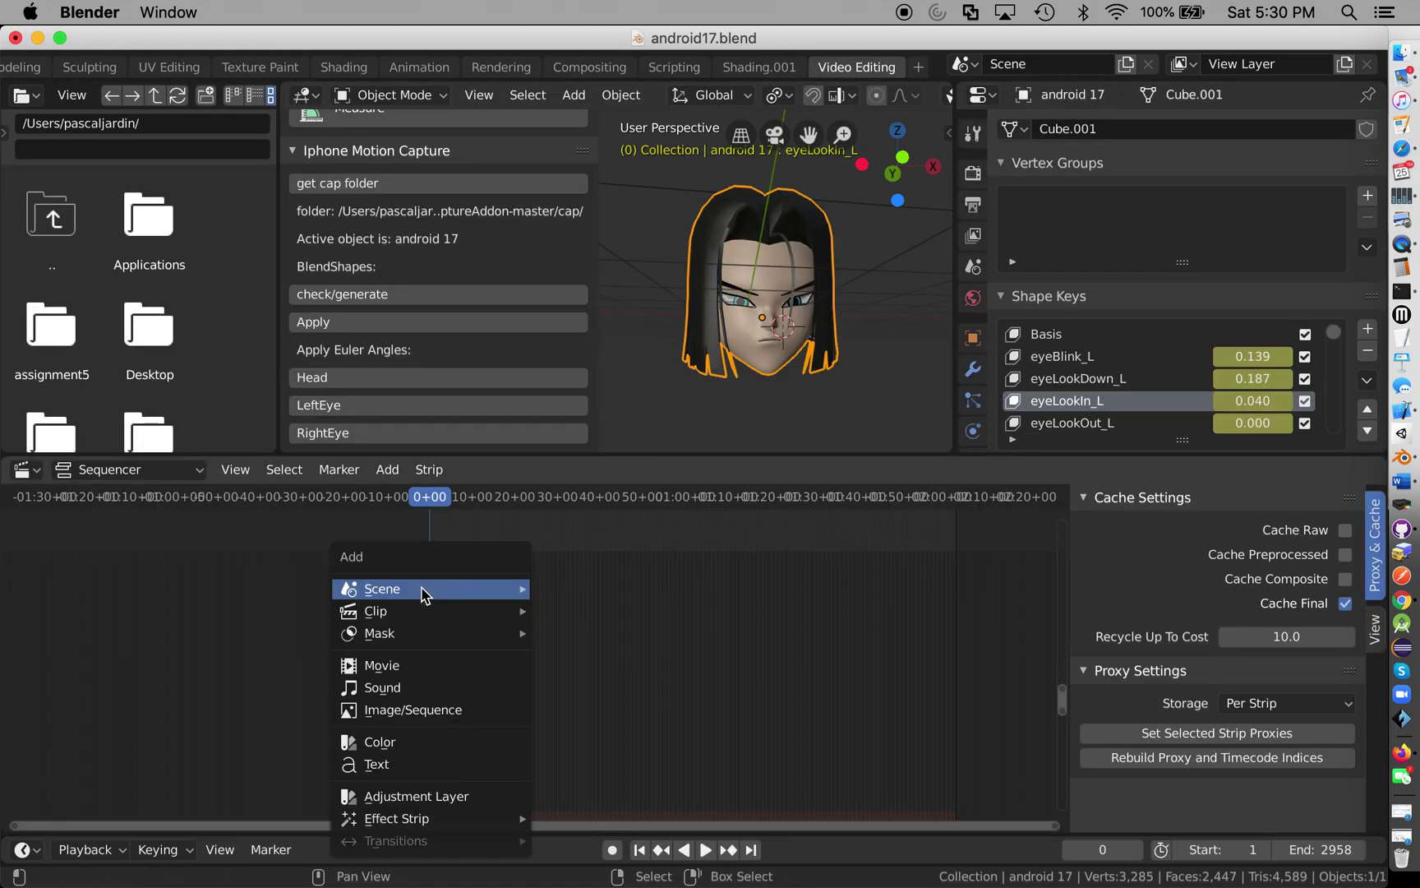
left_click(425, 687)
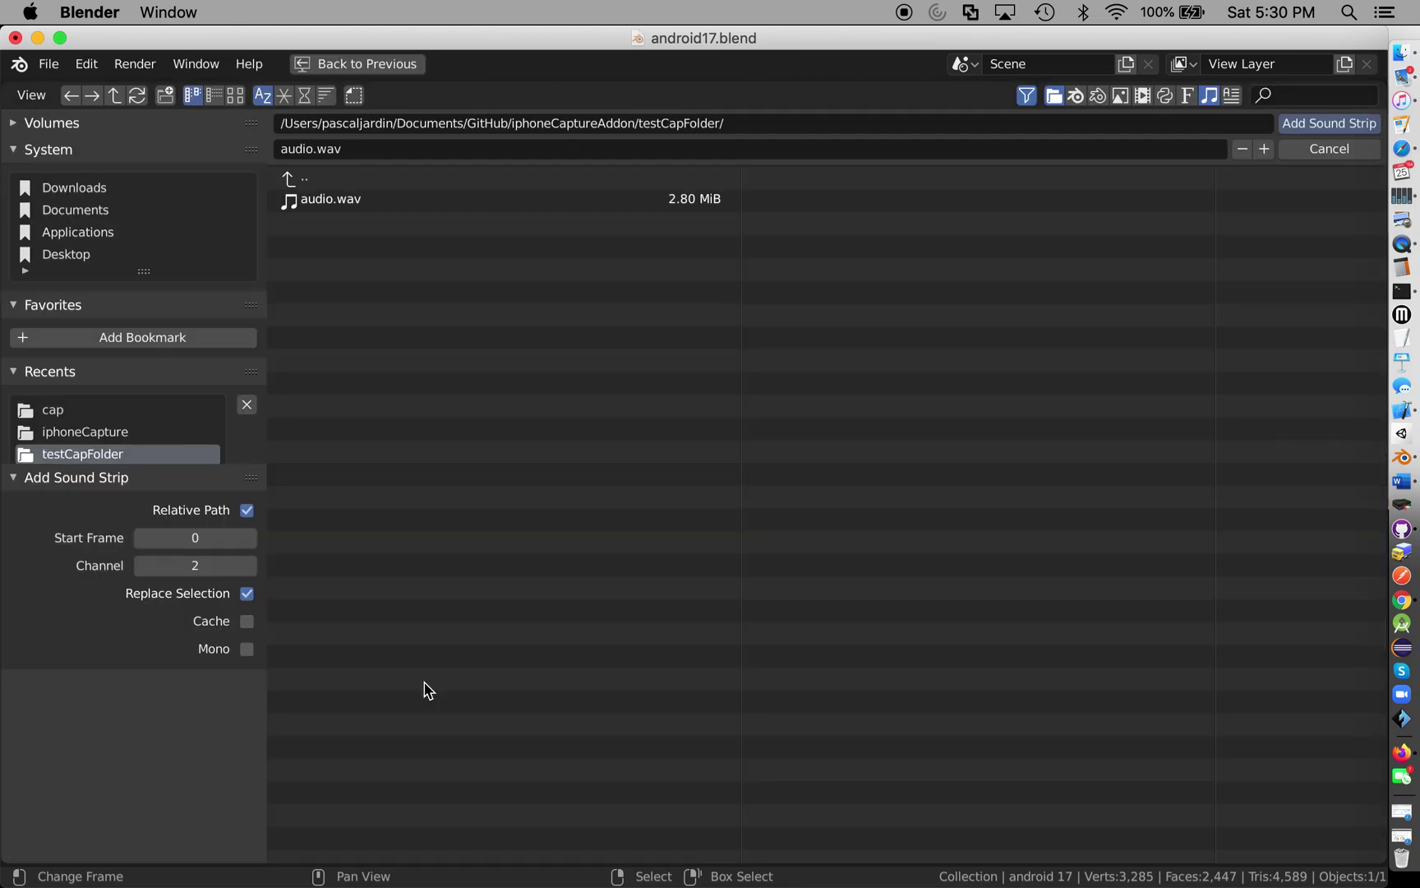
left_click(360, 206)
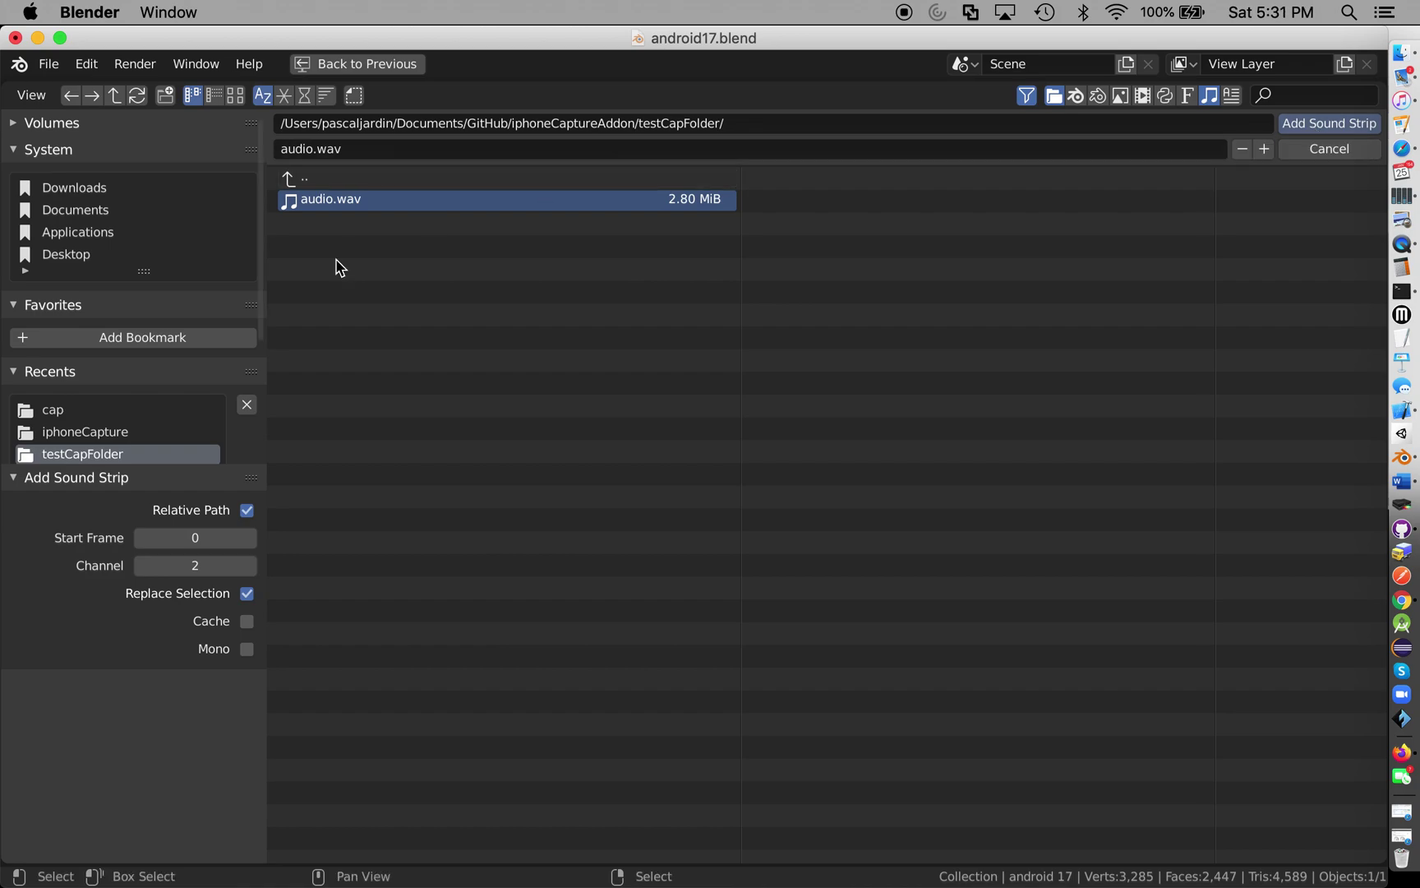
left_click(88, 409)
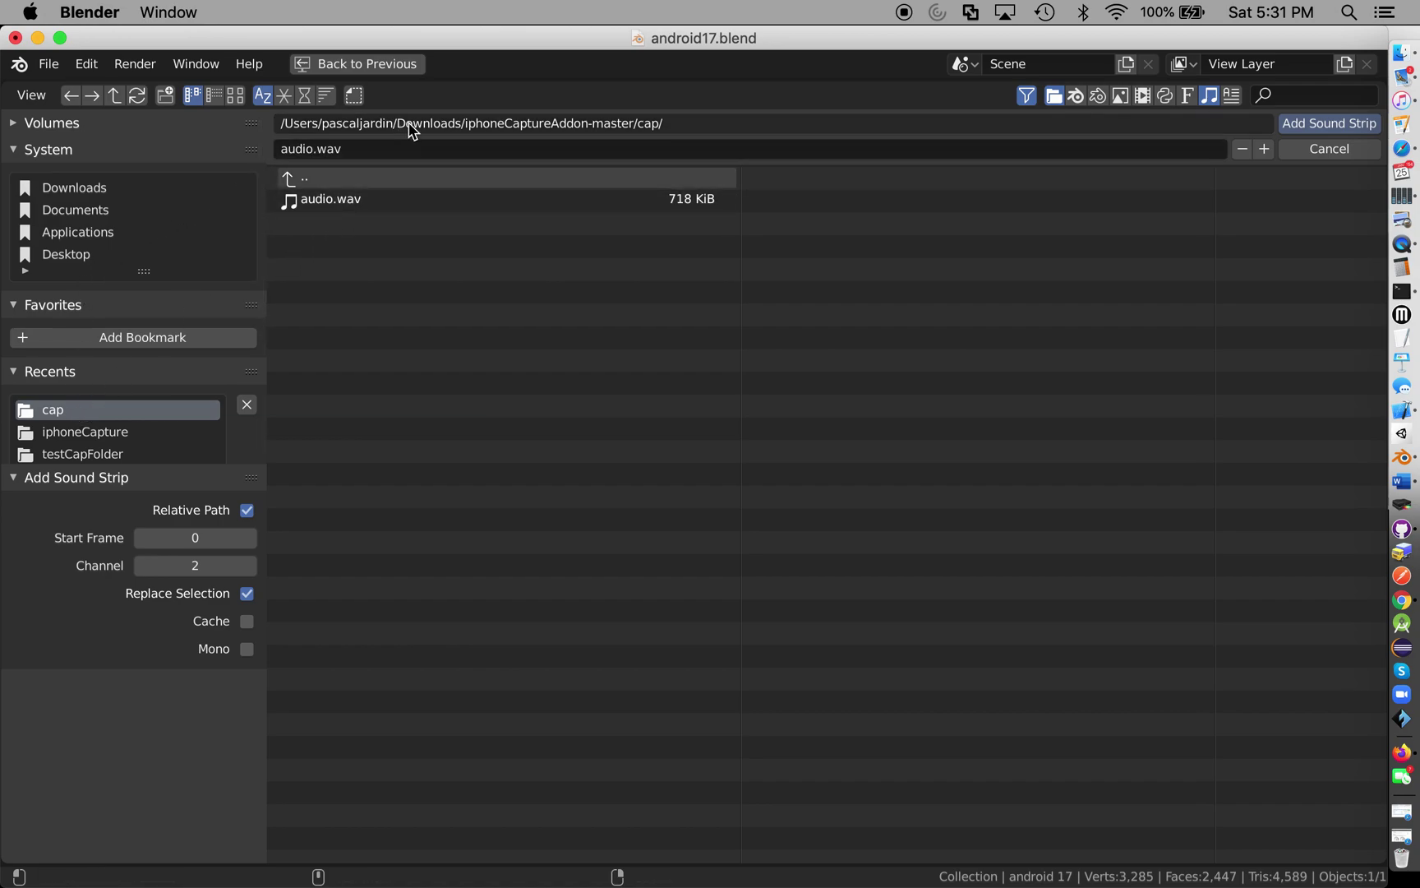
left_click(362, 208)
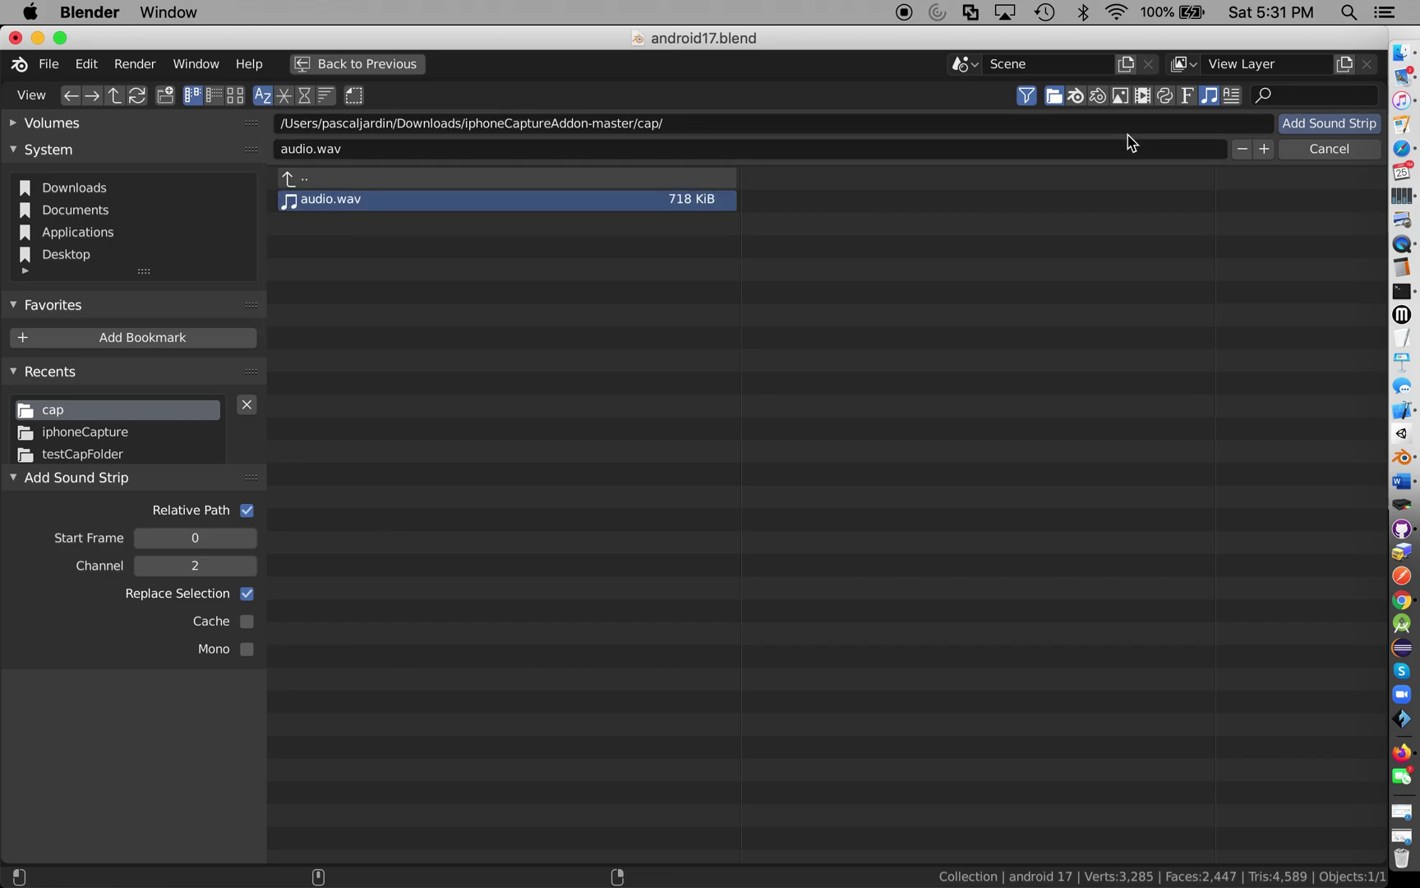
left_click(1354, 124)
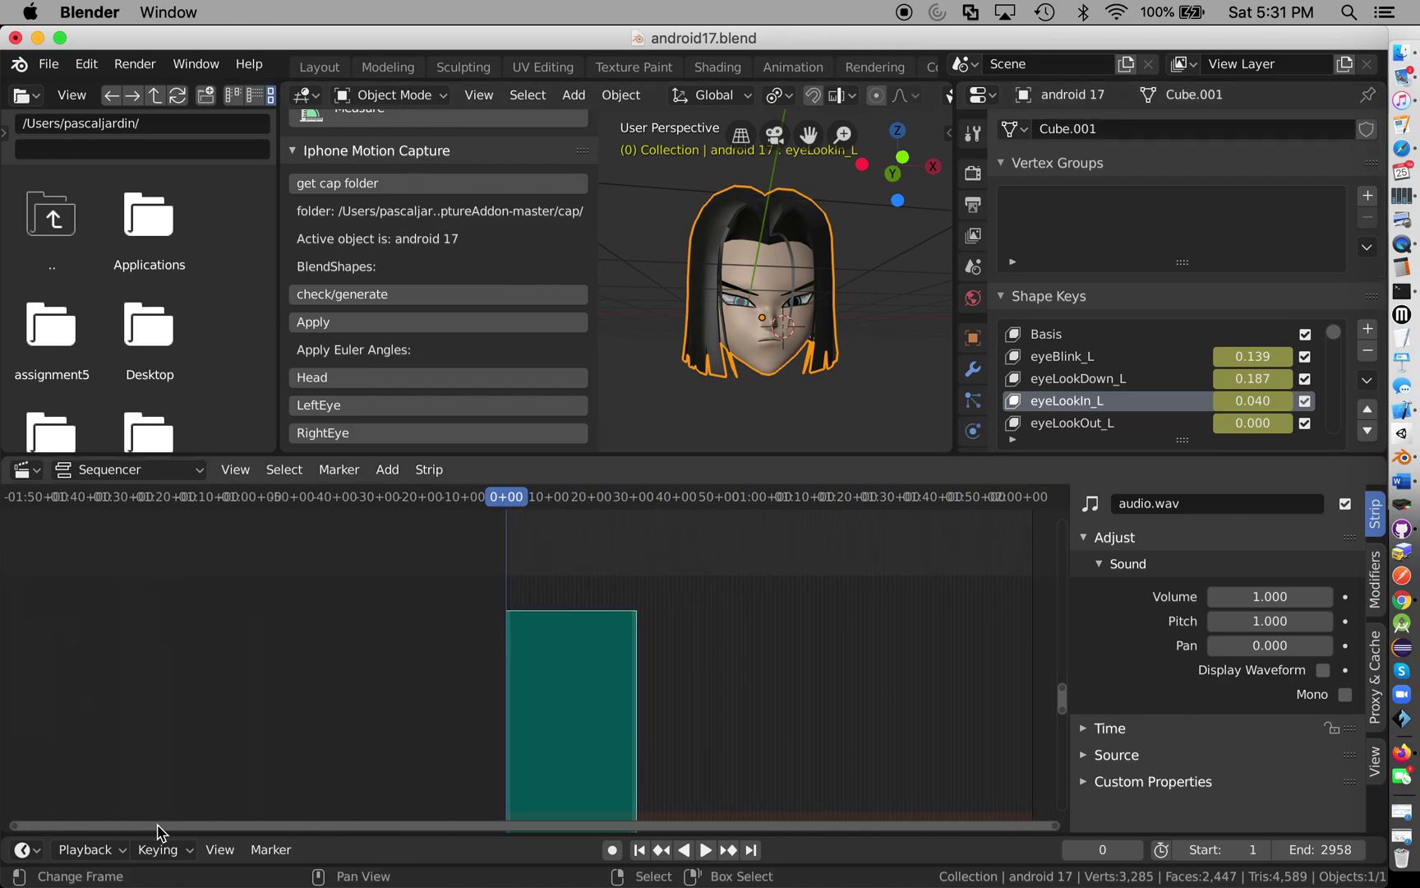
Keep the playback sync mode set to AV-sync.
left_click(168, 854)
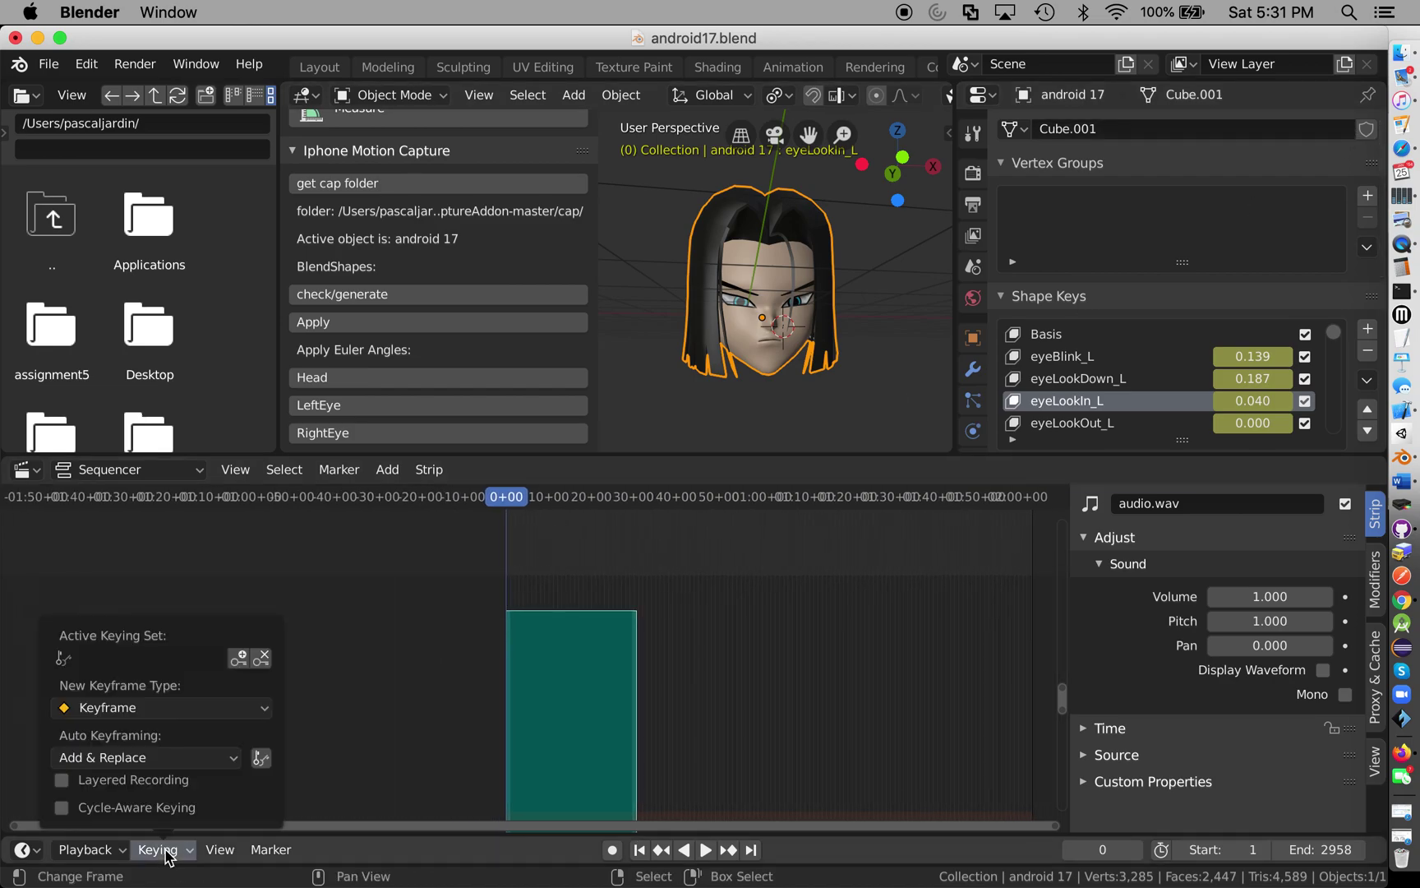
mouse_move(107, 854)
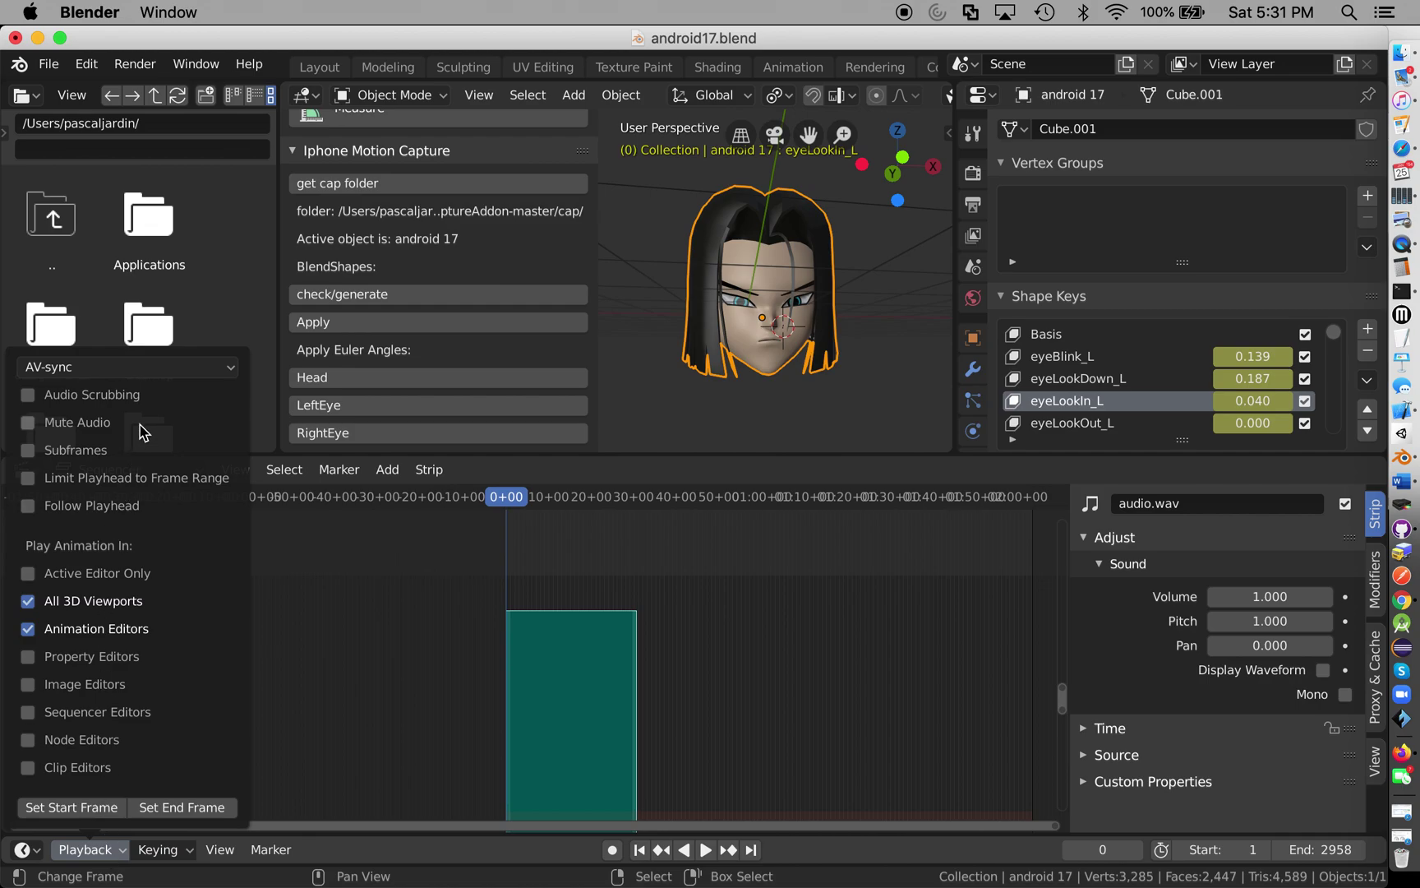
left_click(157, 368)
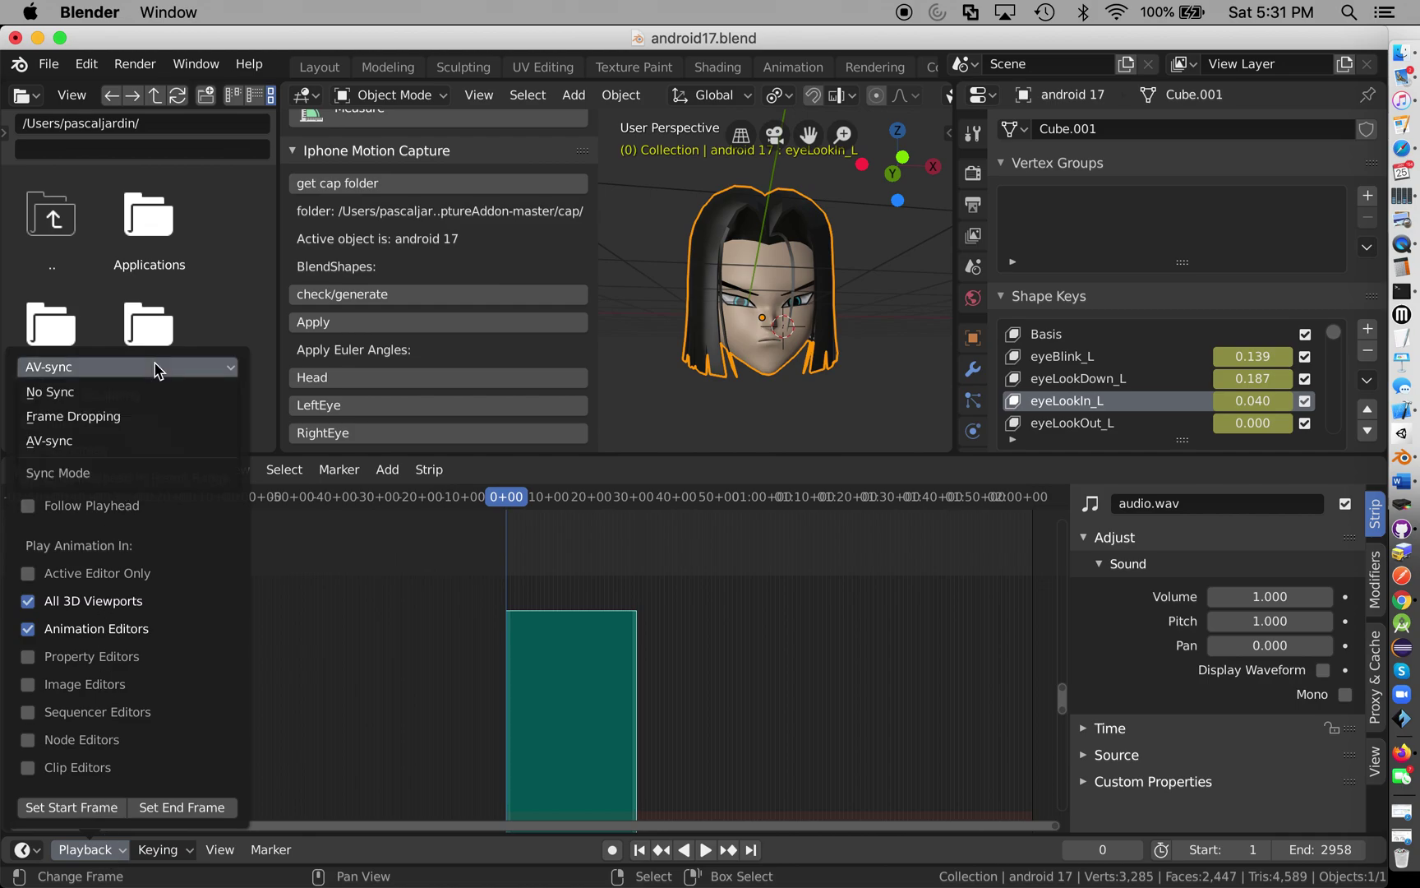
left_click(121, 443)
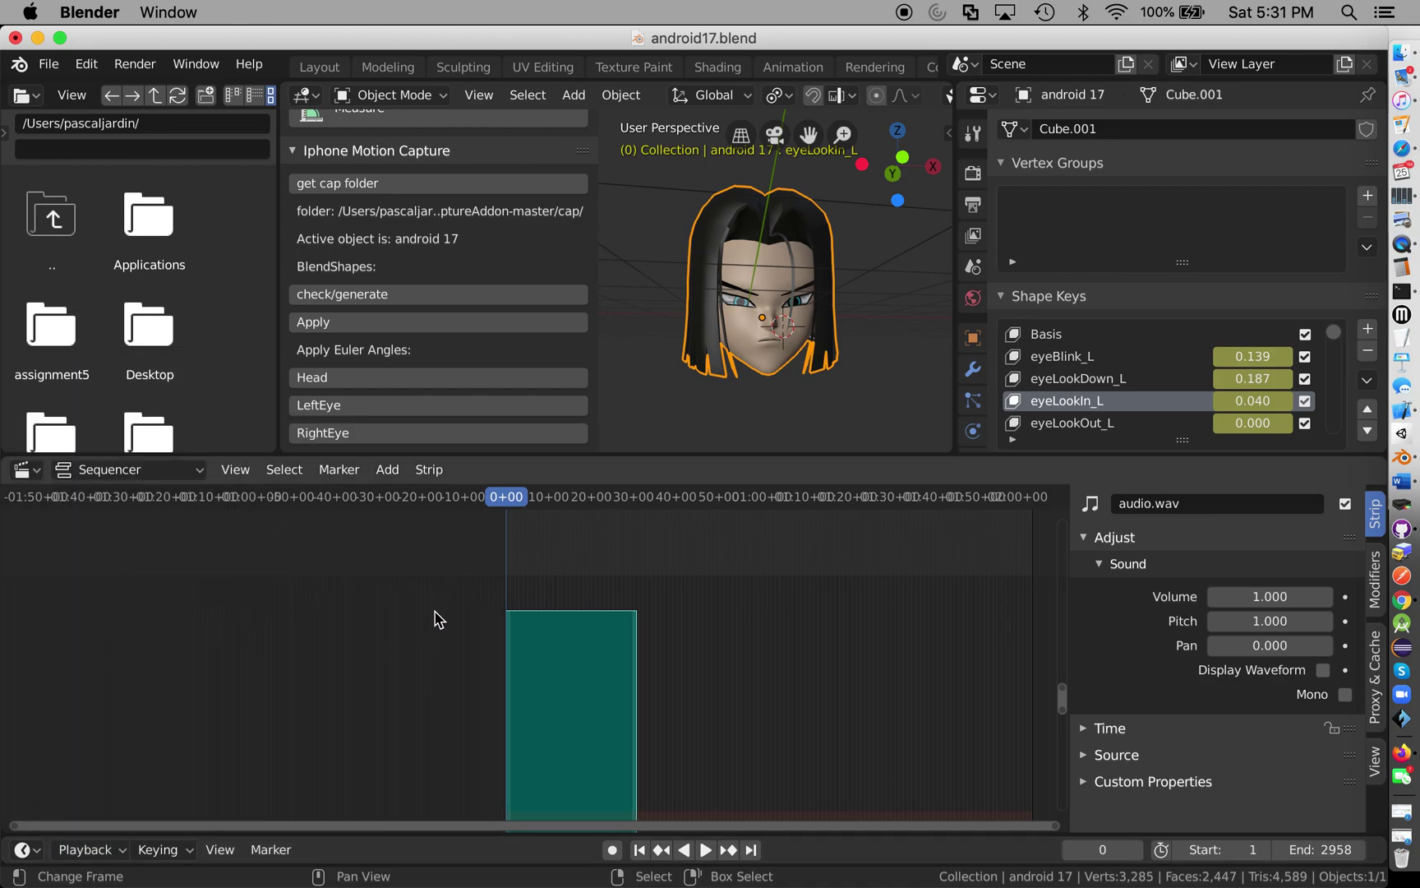
Play the head animation with audio, viewing the head more frontally, then stop at frame 0.
scroll(769, 348, "left", 5)
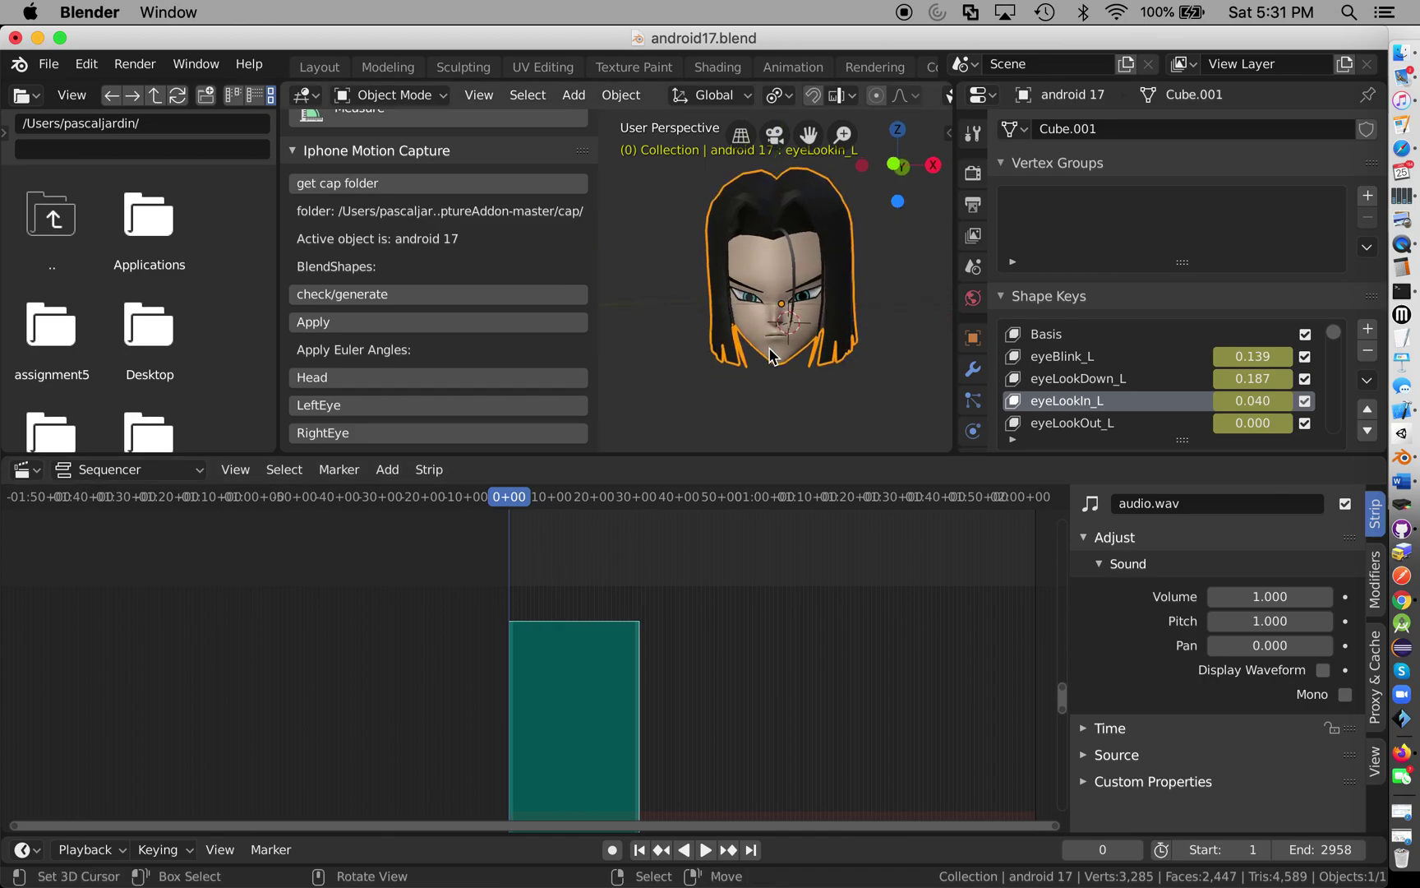
key("XF86AudioRaiseVolume")
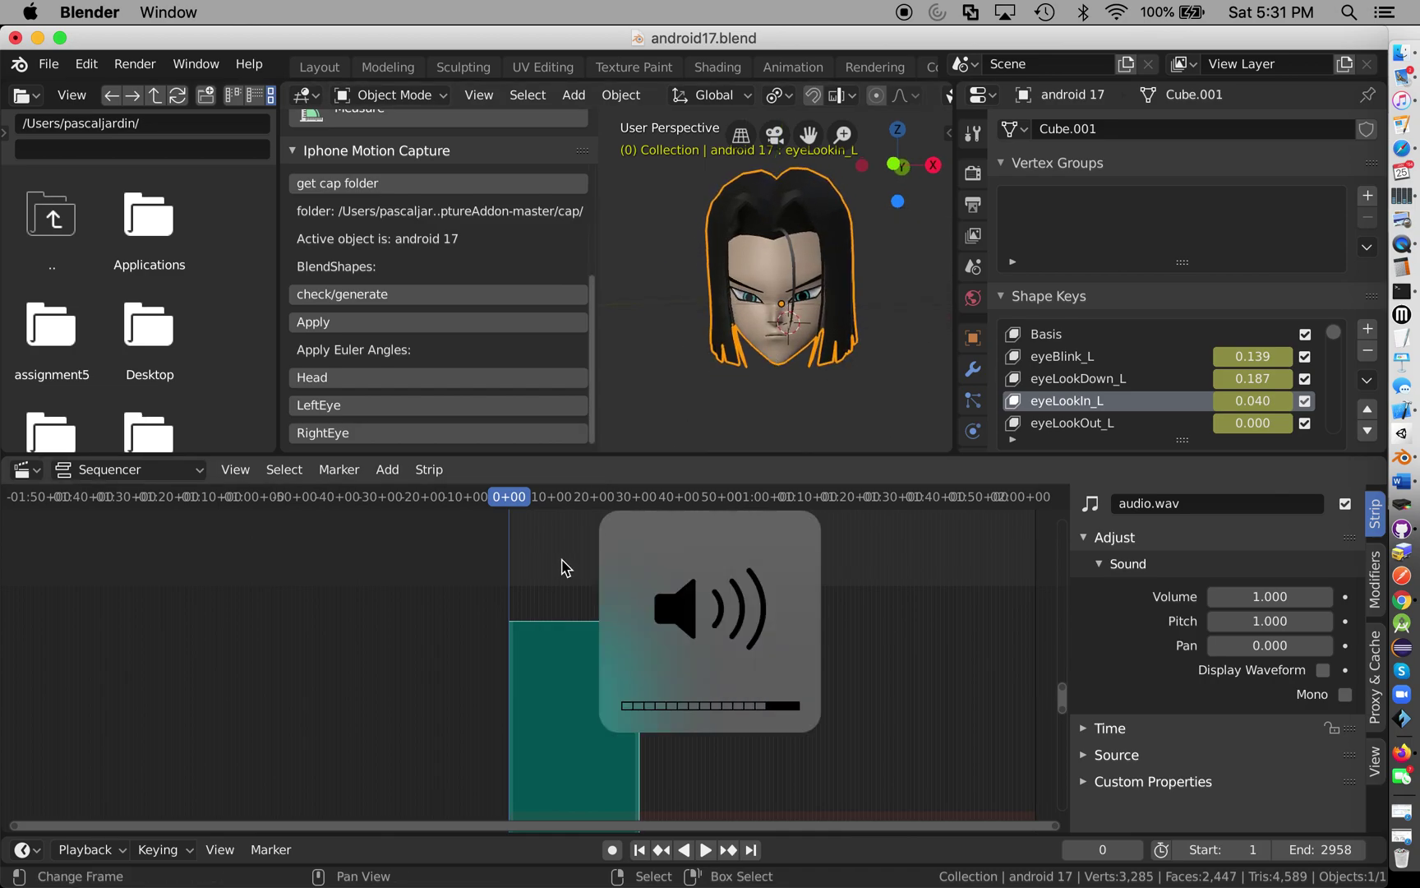
key("space")
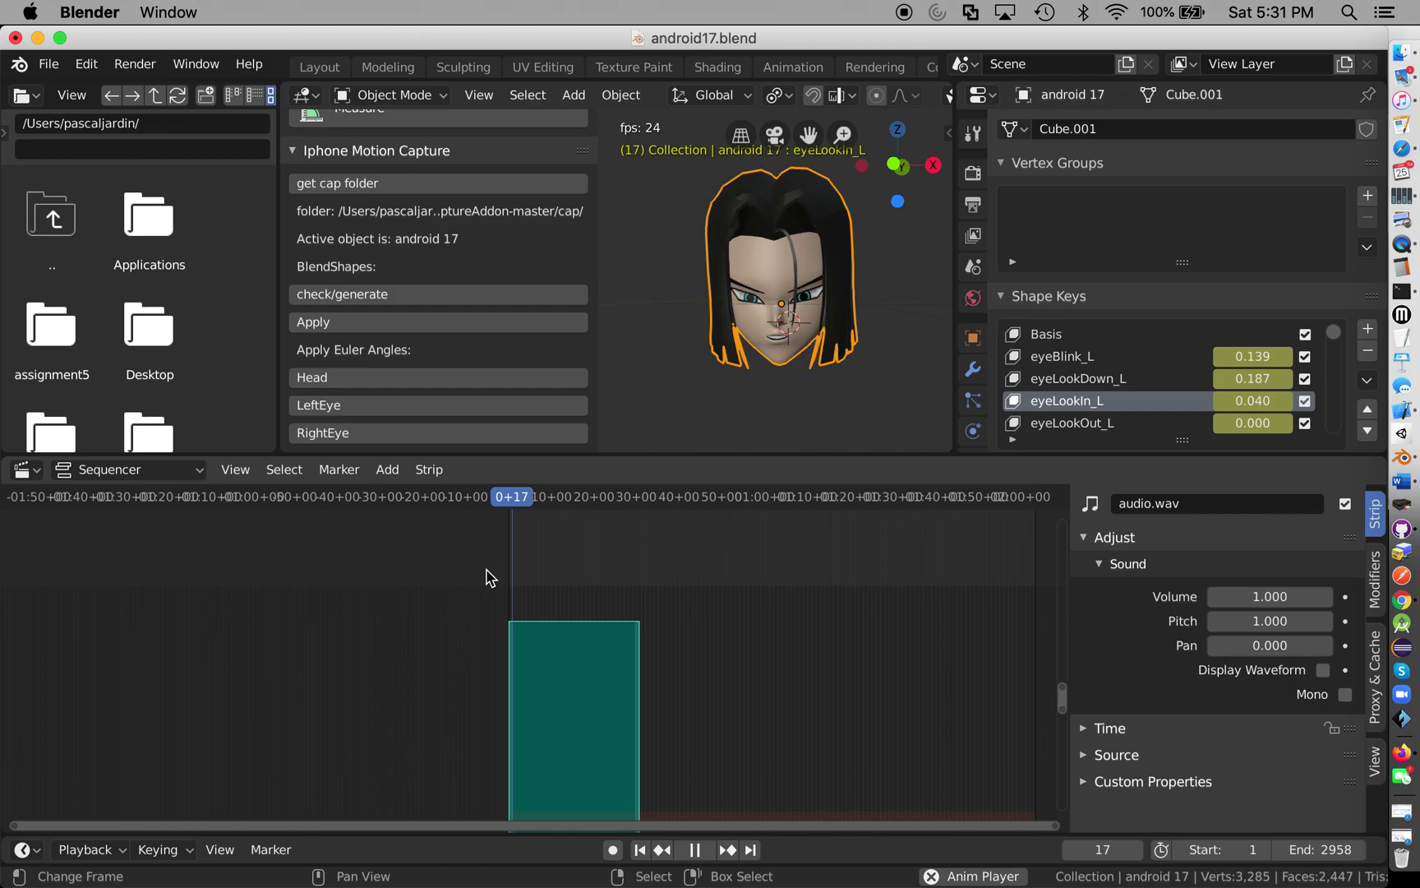
scroll(688, 411, "down", 3)
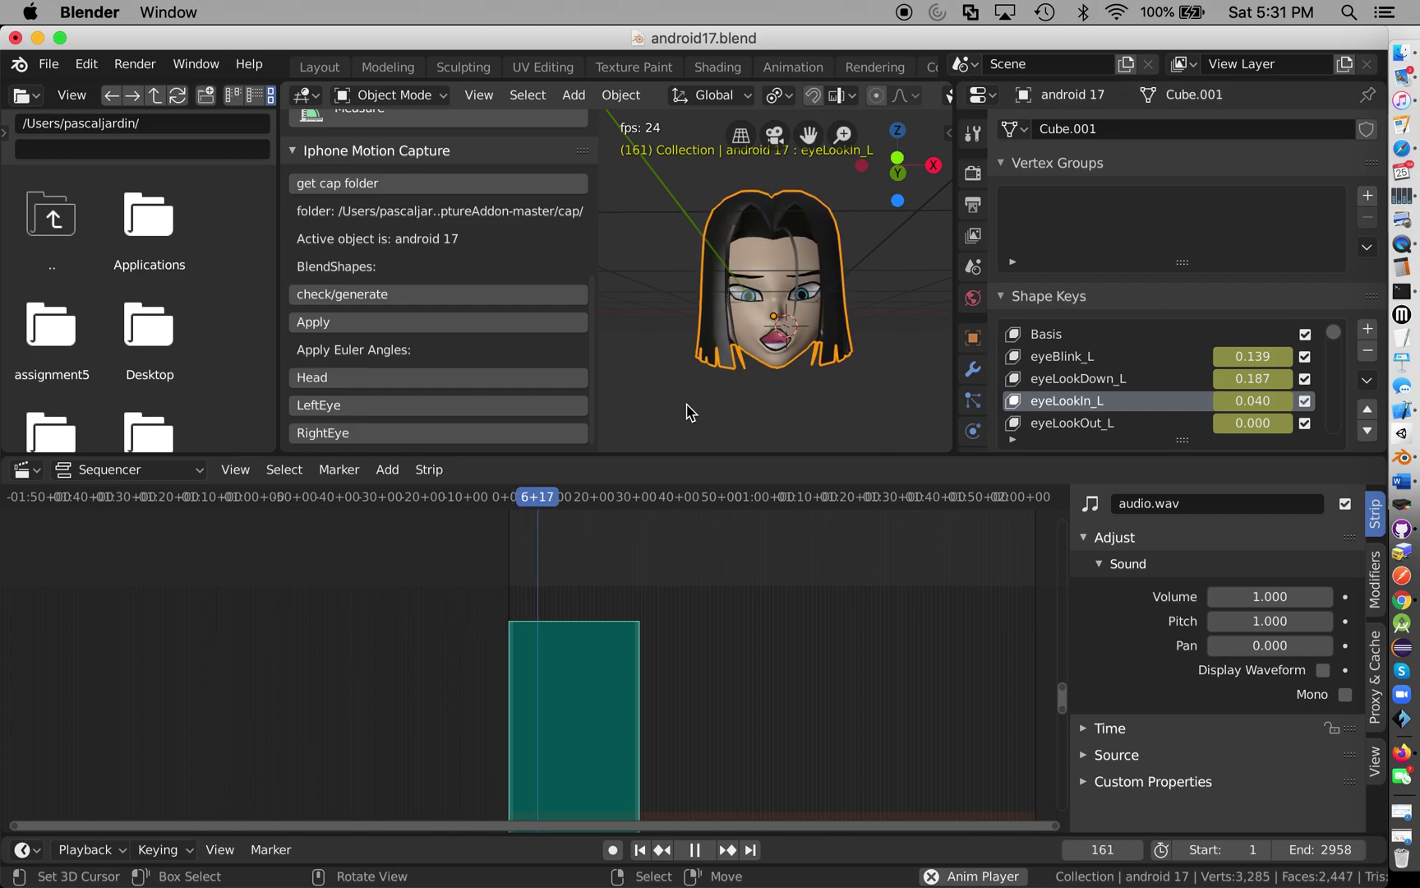
middle_click_drag(729, 359, 863, 313)
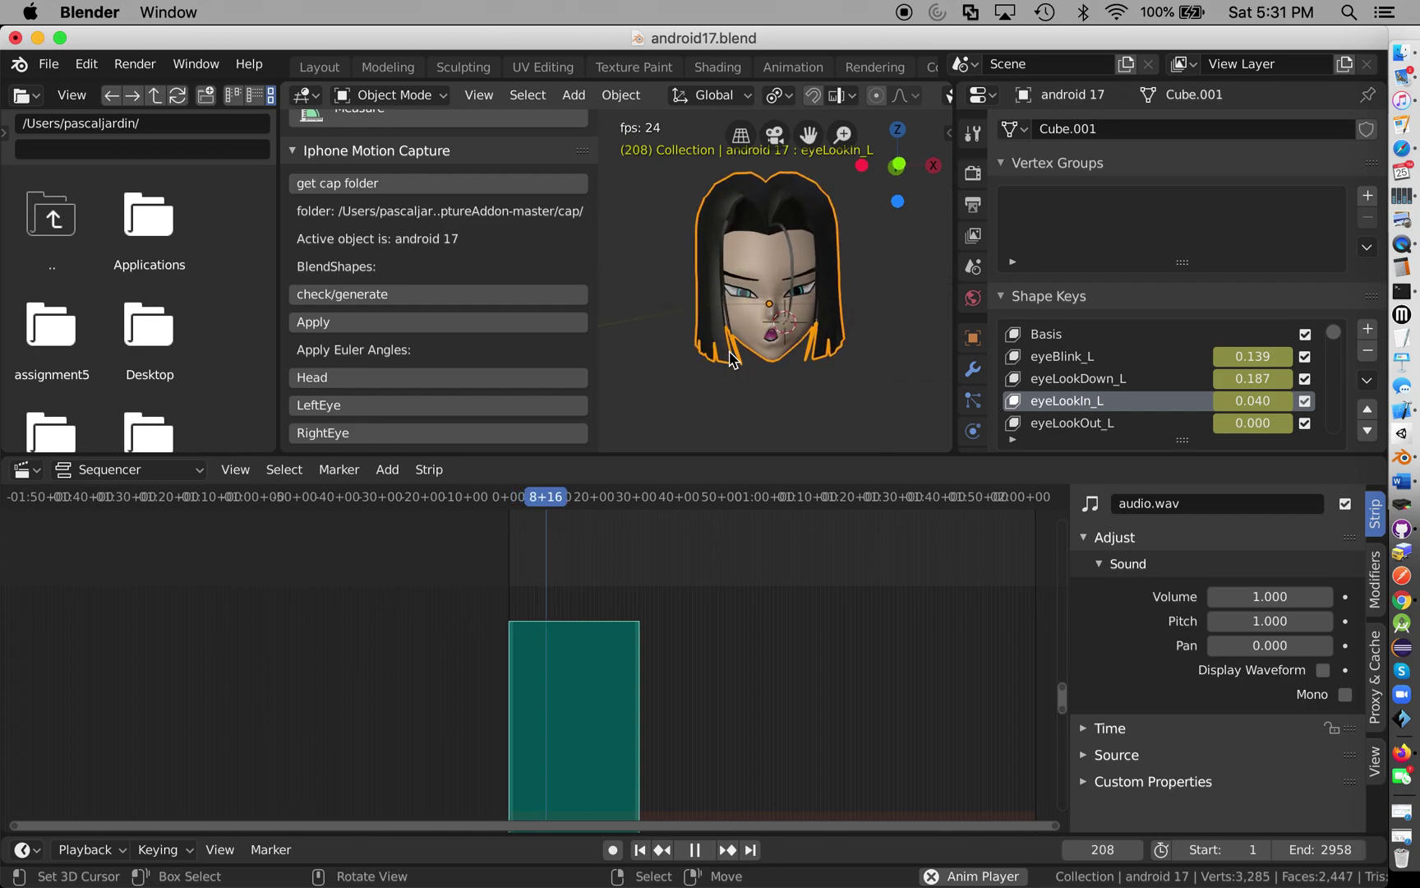
left_click(912, 277)
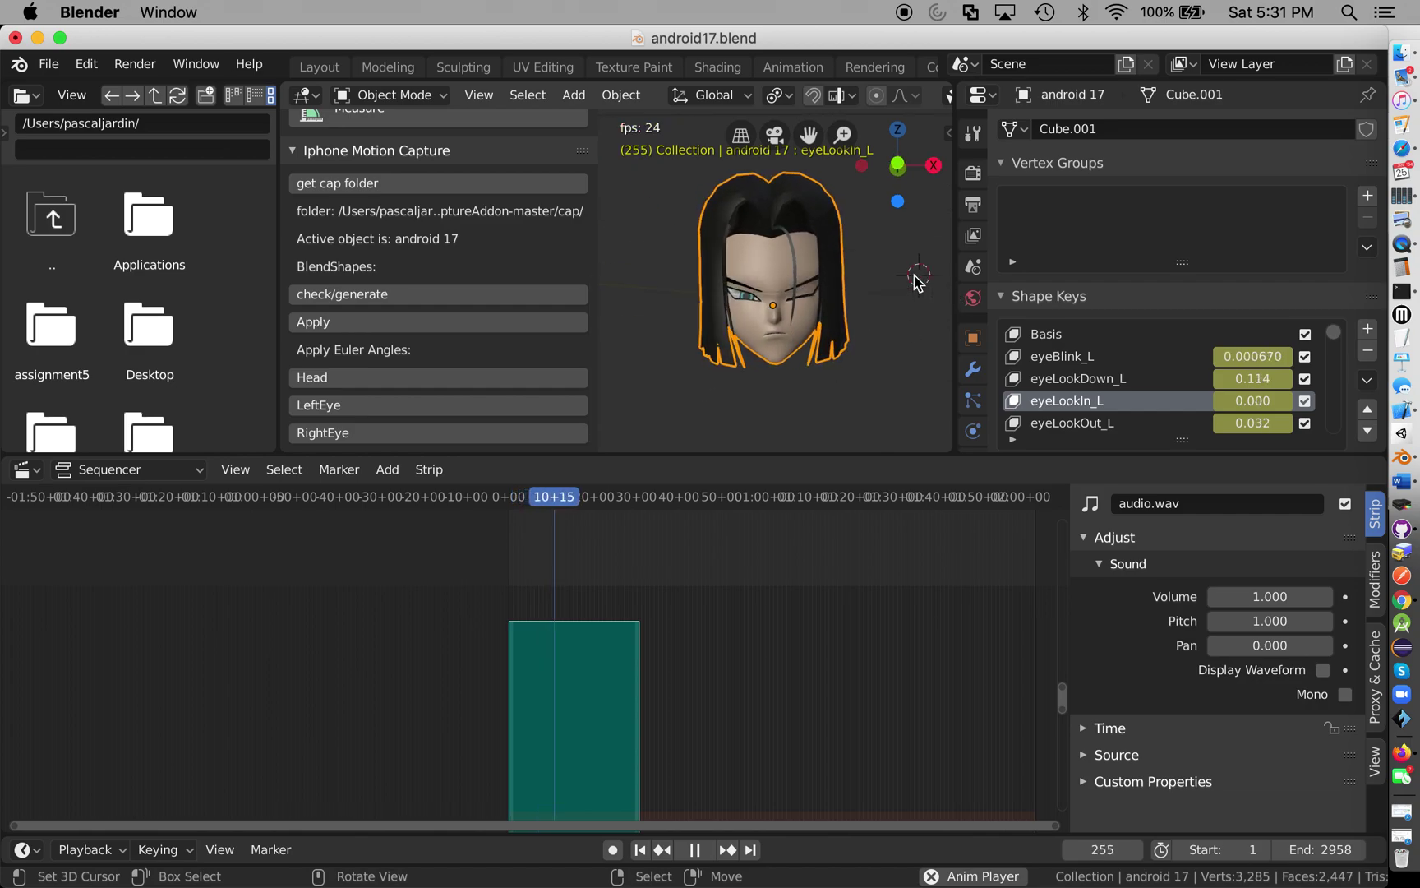
key("Escape")
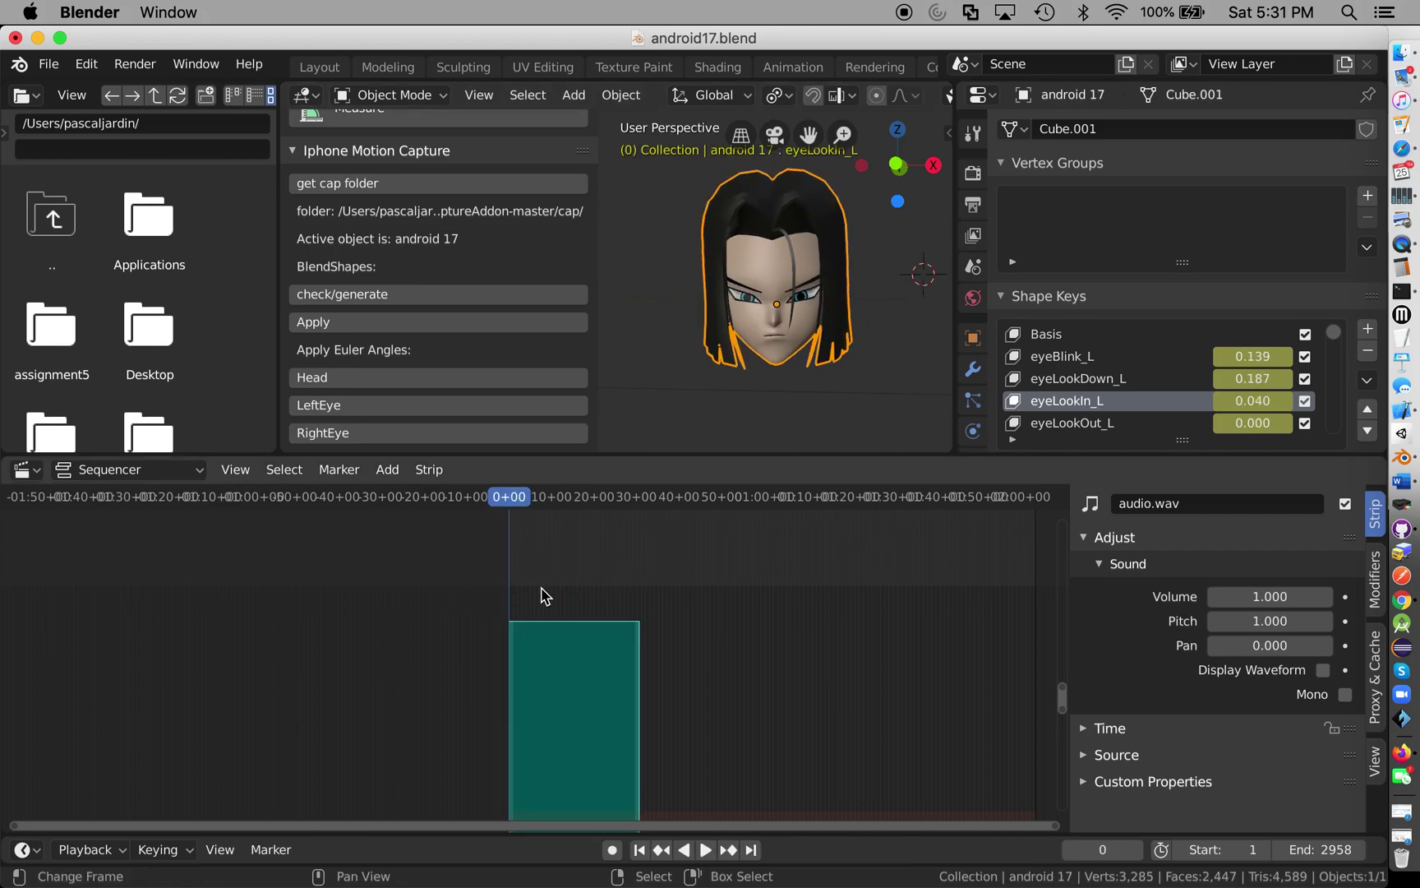
Leave the audio.wav strip in place and briefly test playback with audio.
key("g")
left_click(544, 588)
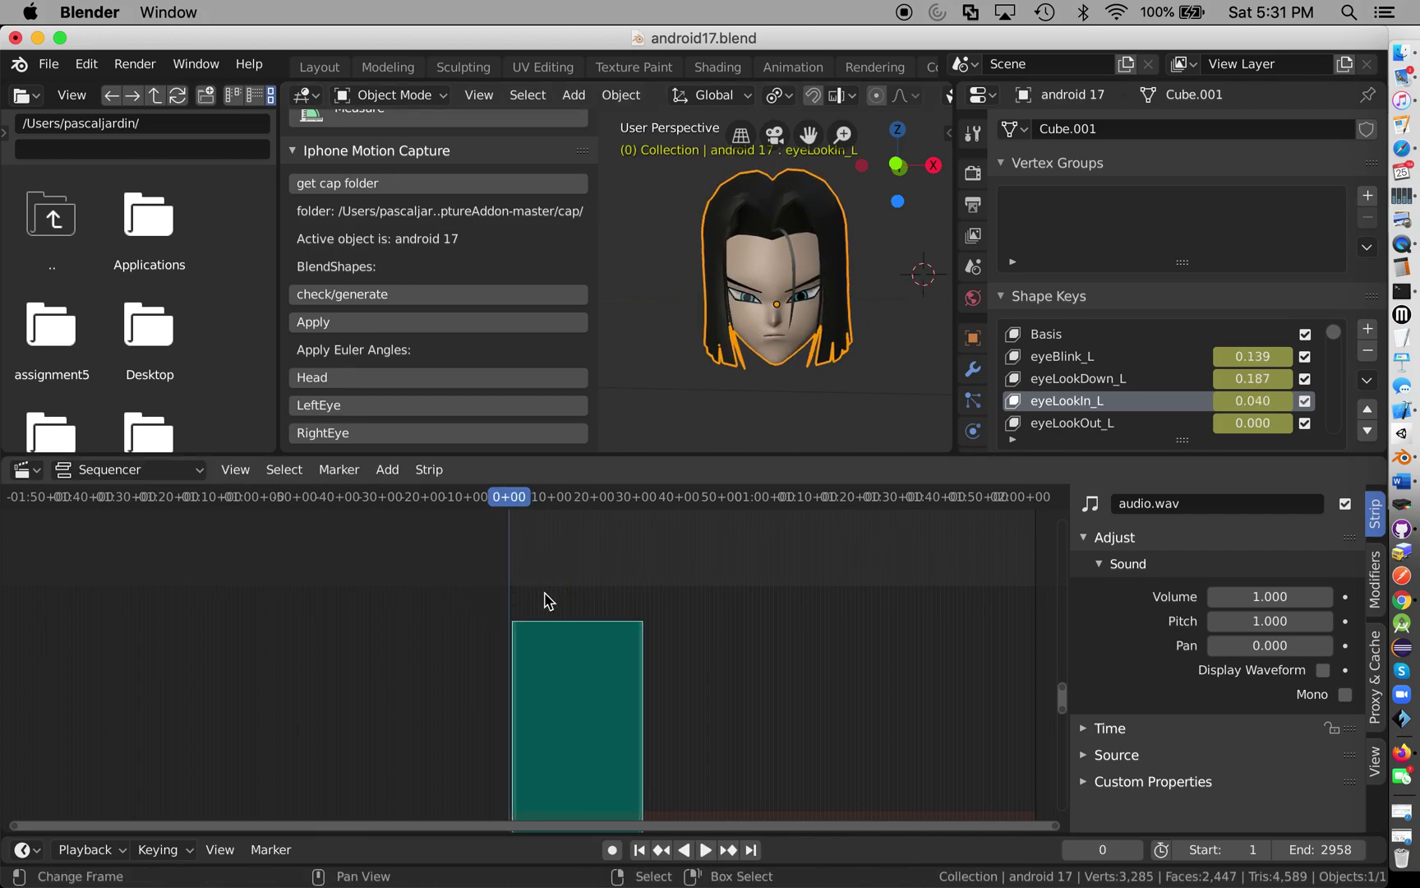
scroll(701, 401, "down", 5)
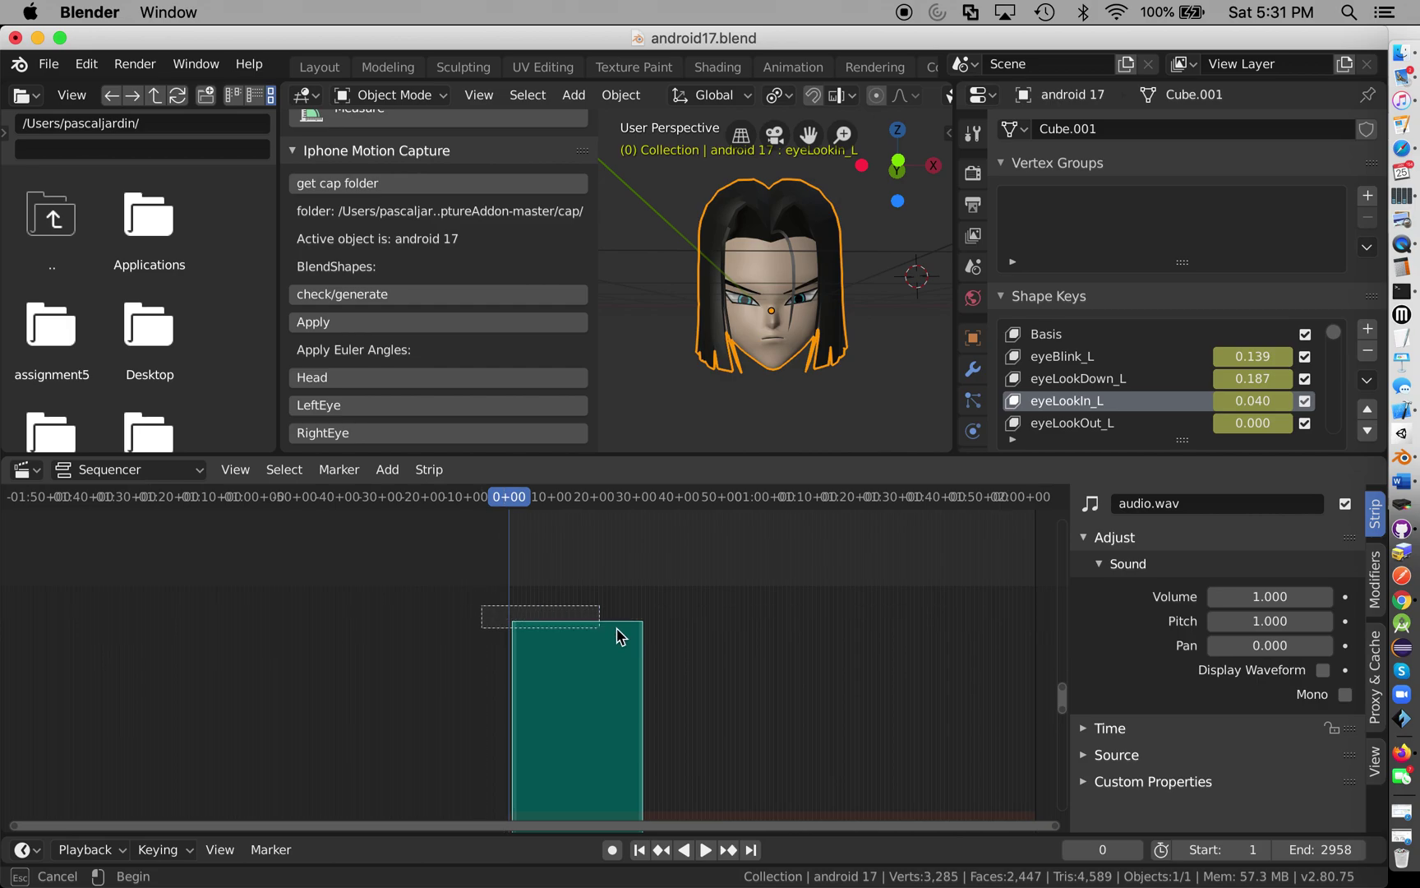
scroll(608, 631, "up", 8)
key("space")
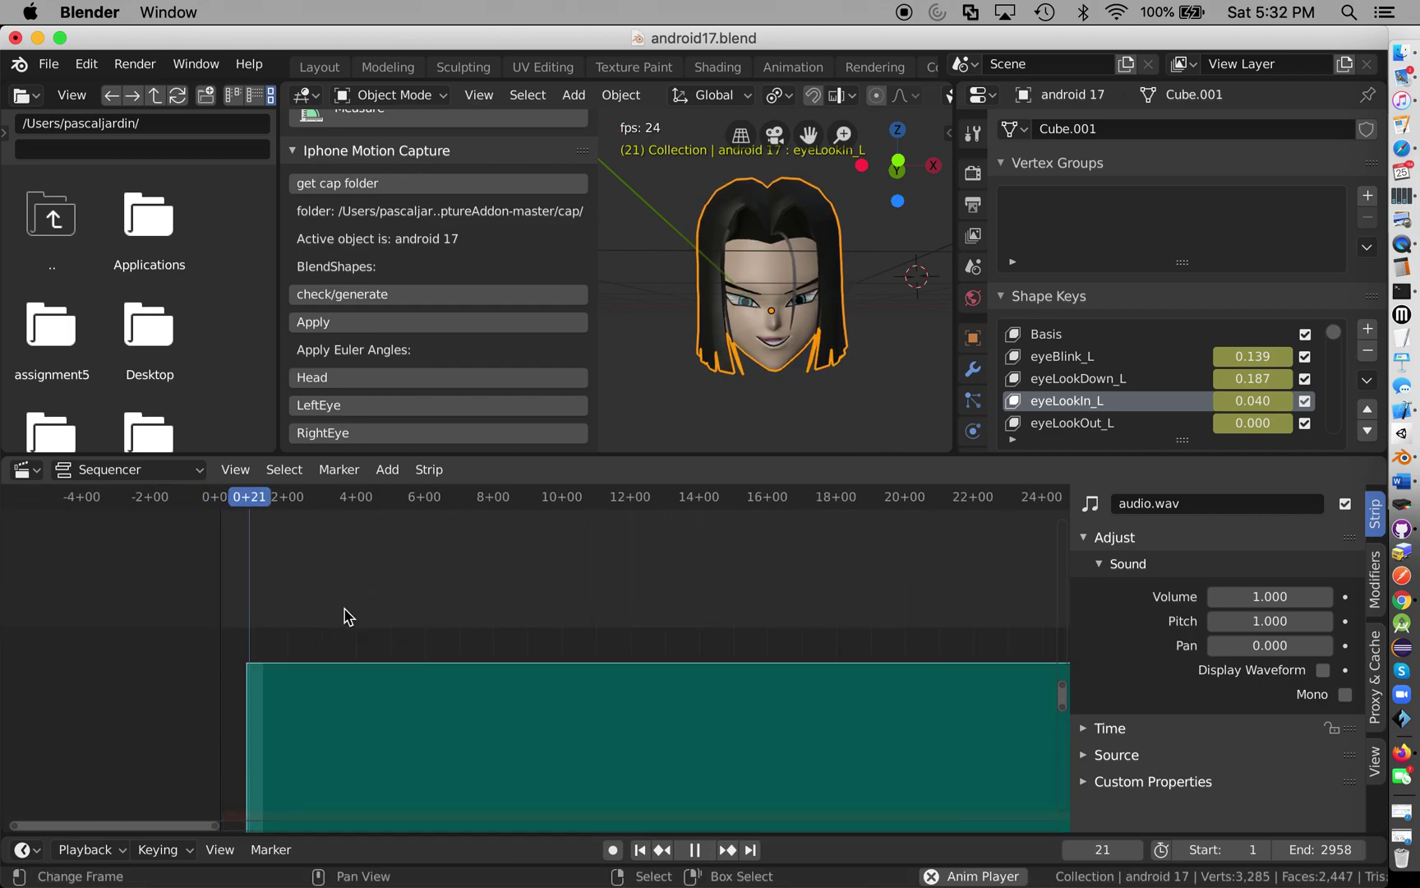
key("space")
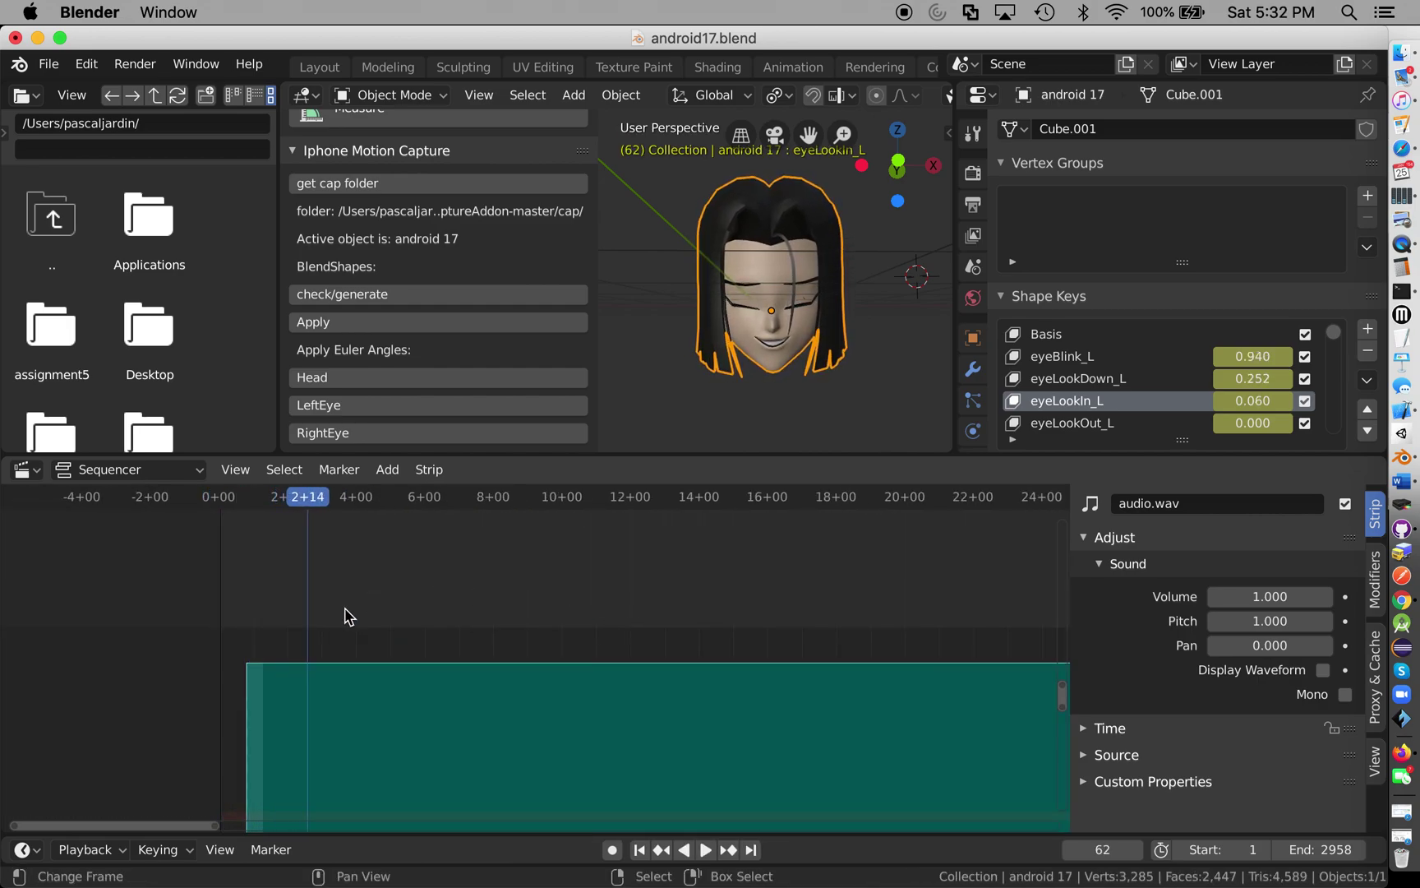
Slide the audio strip earlier to match the animation, then replay from frame 0.
scroll(327, 625, "up", 6)
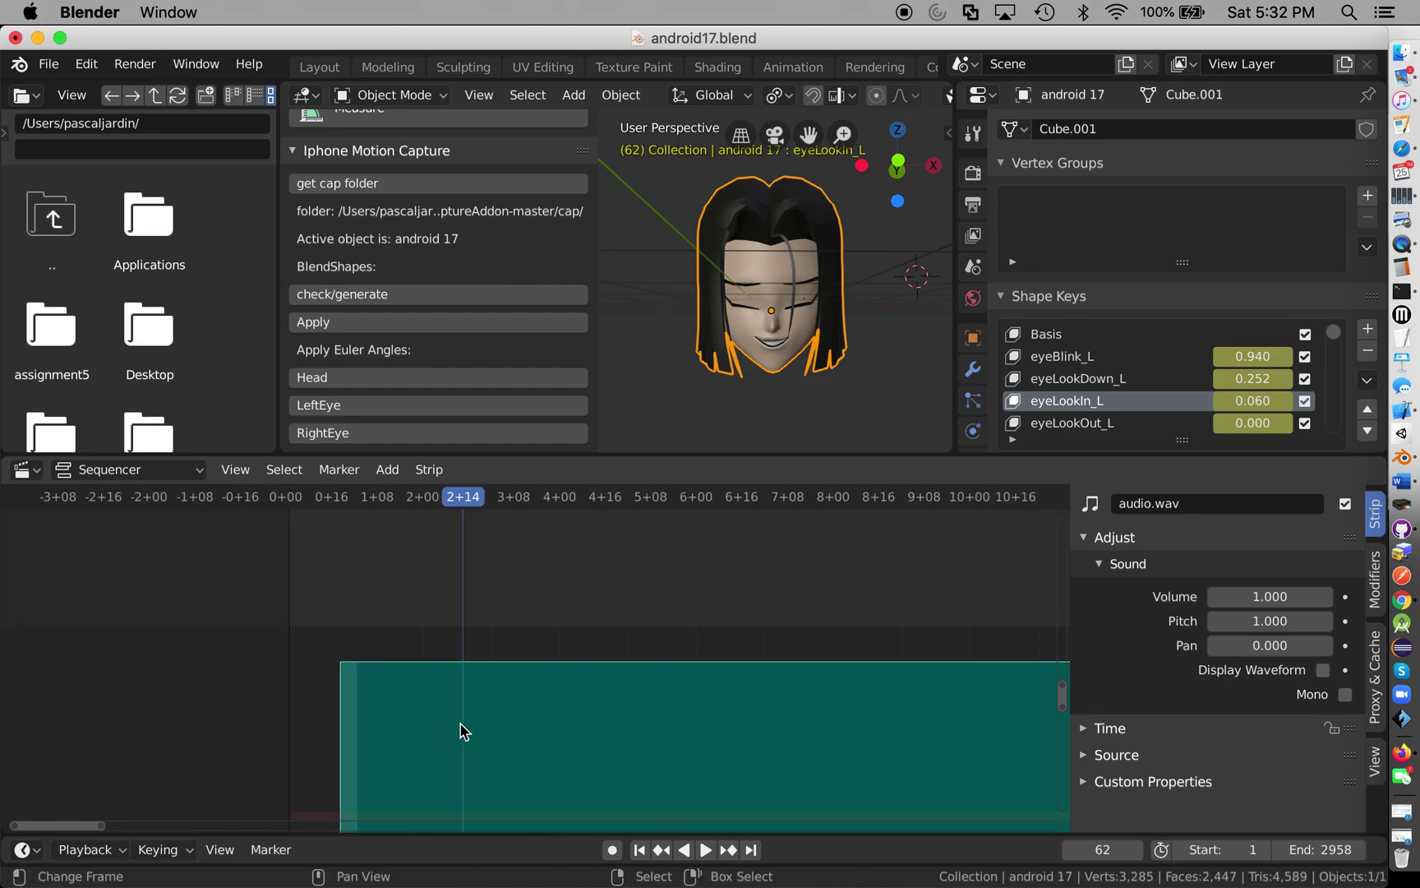
key("g")
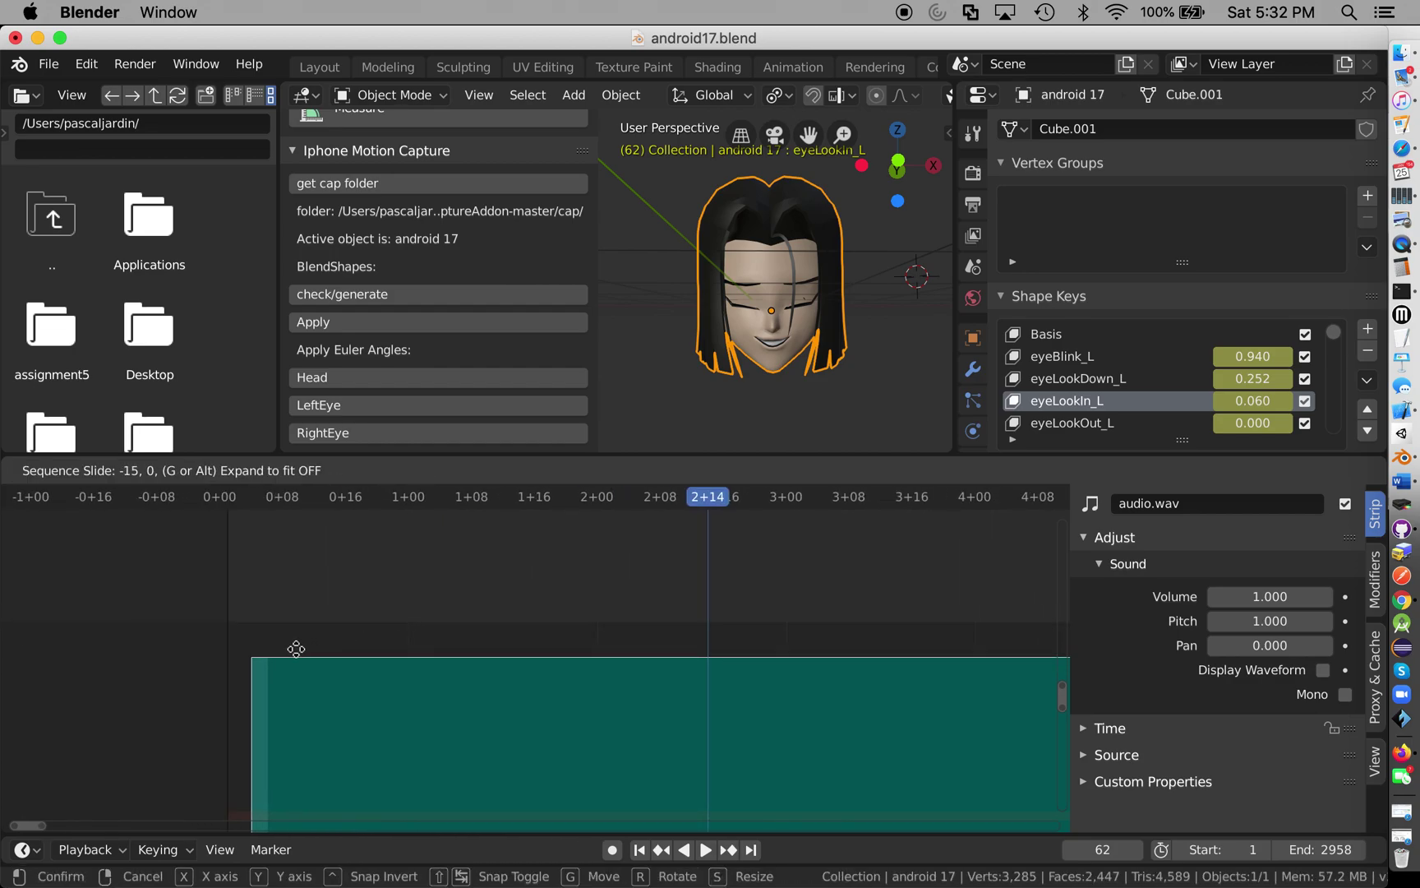
left_click(283, 649)
left_click(212, 649)
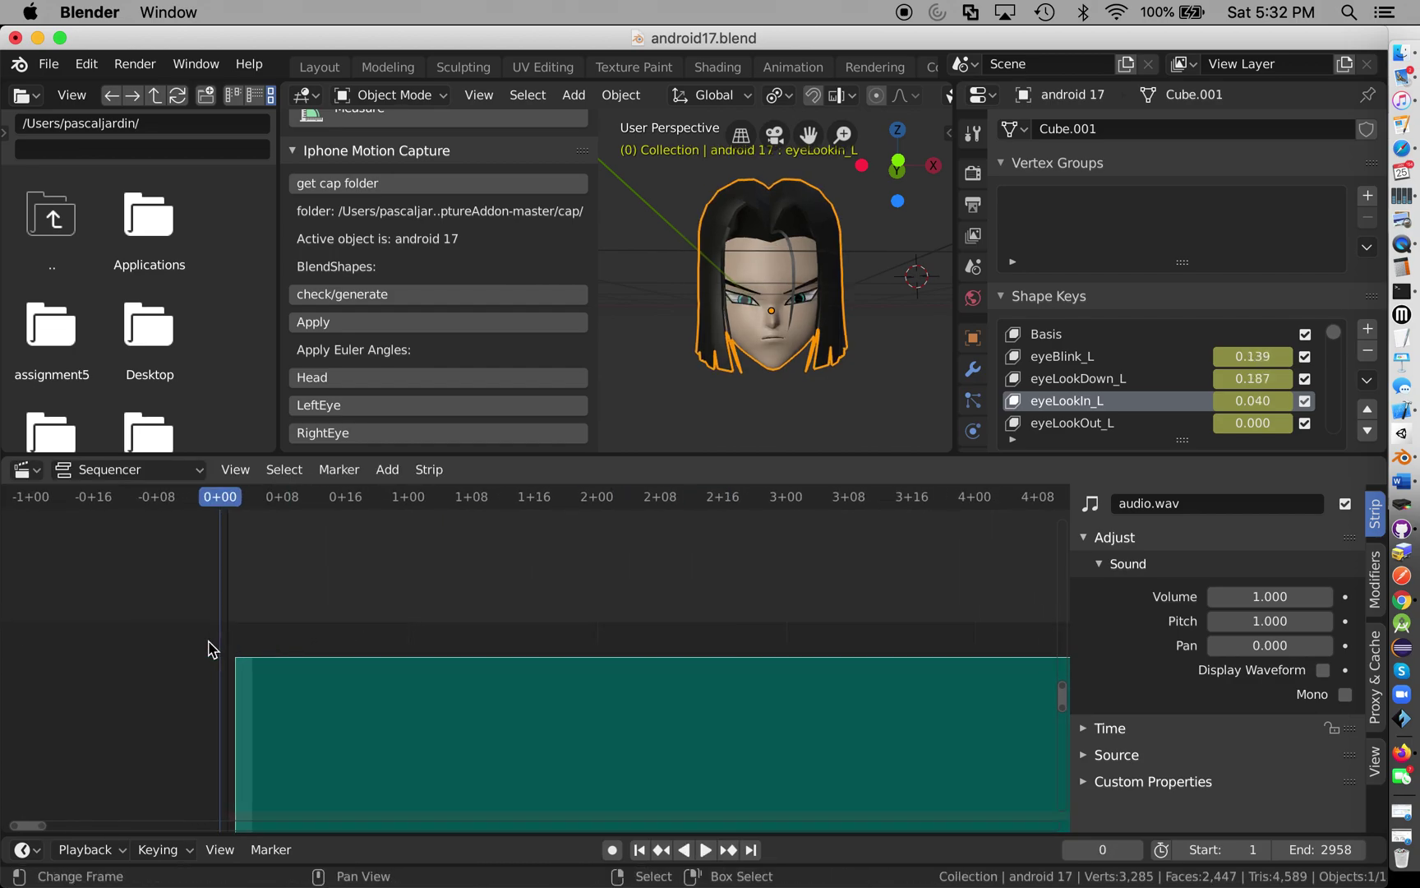
key("space")
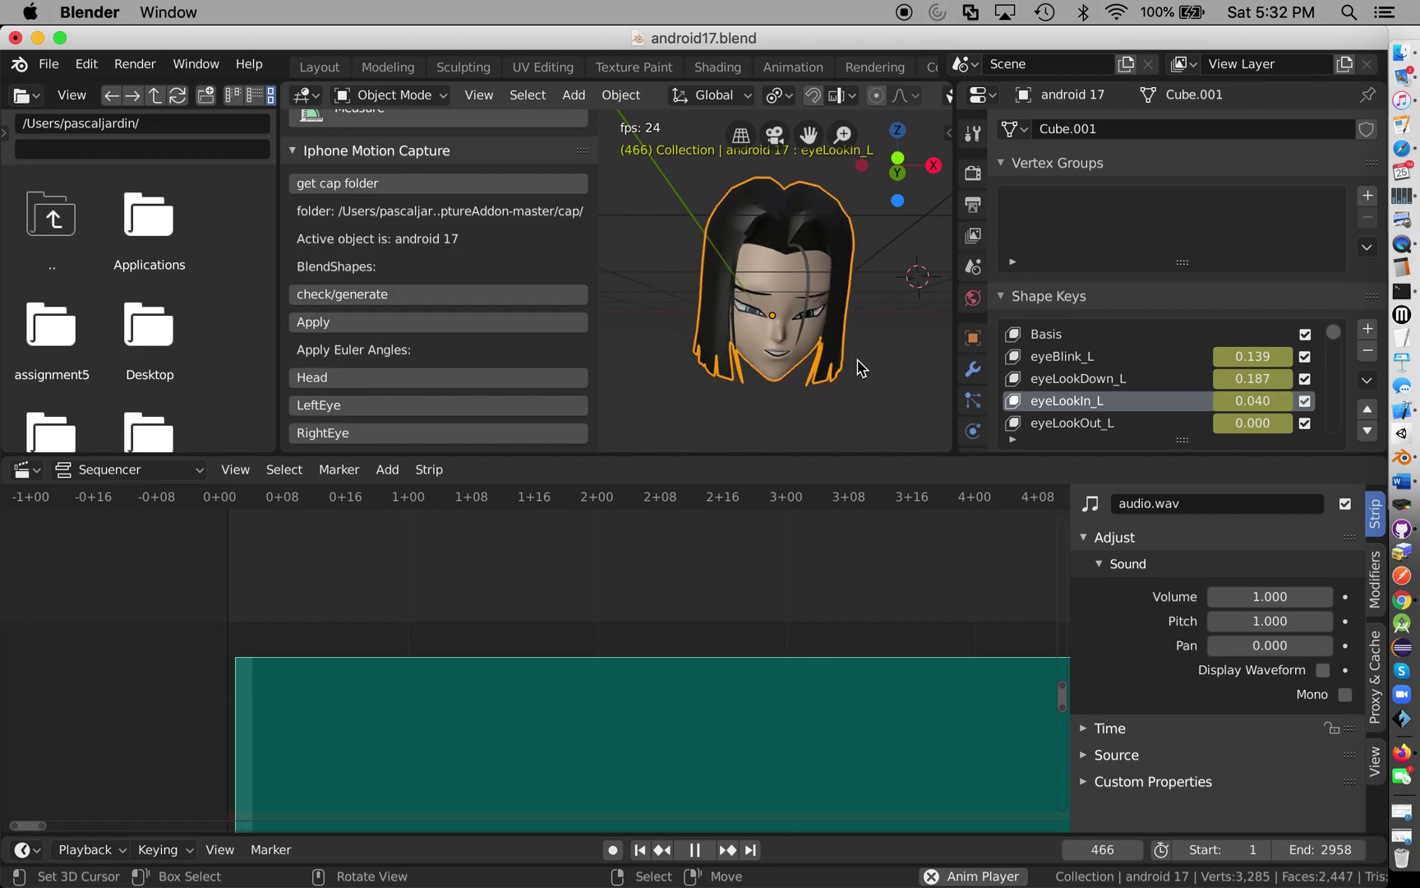
Fit the whole audio strip into the Sequencer view and stop the playback.
scroll(850, 605, "down", 3)
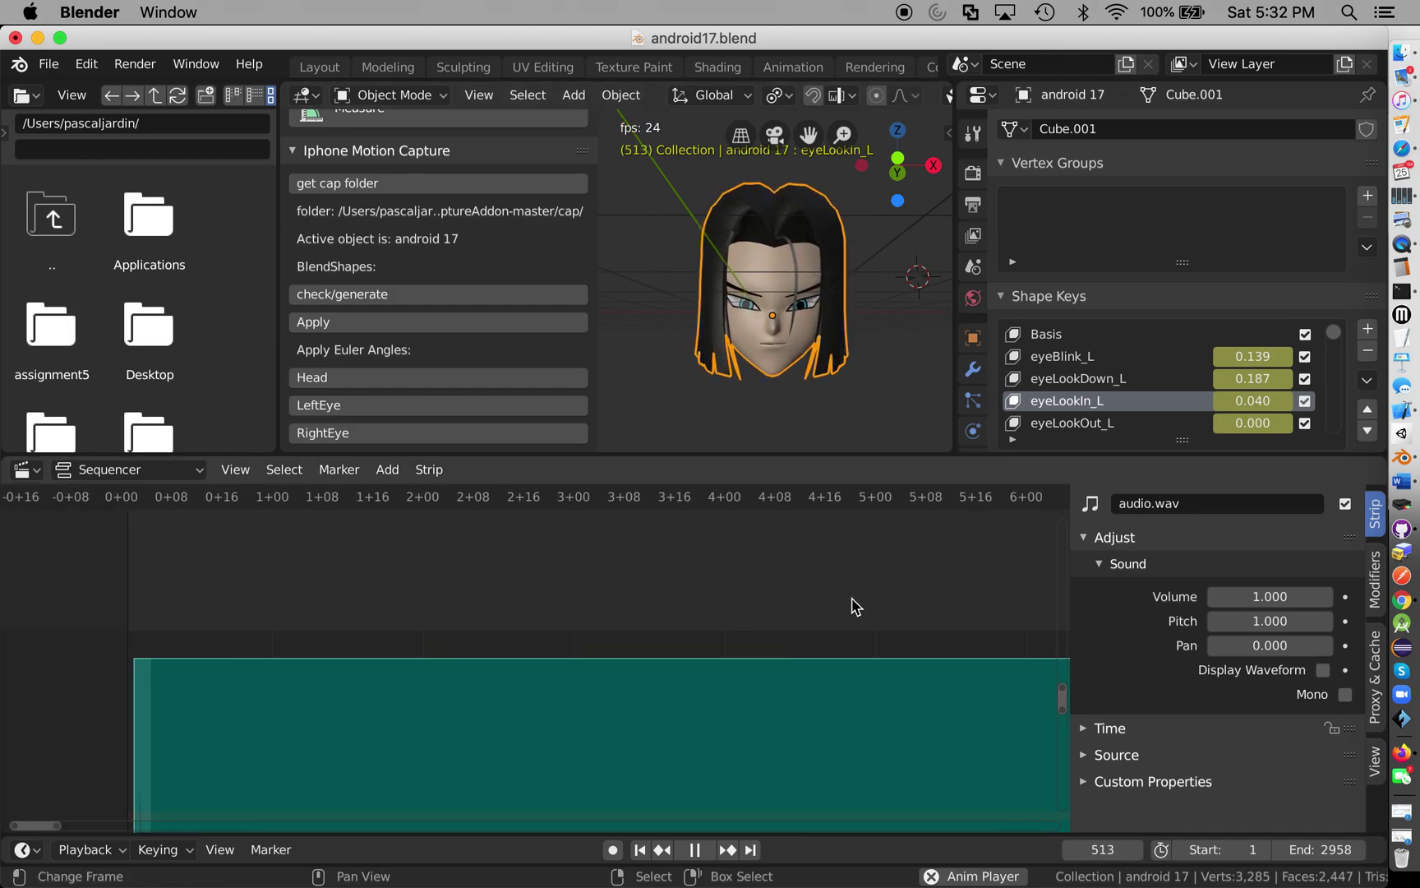
scroll(851, 606, "down", 3)
scroll(852, 606, "down", 4, "ctrl")
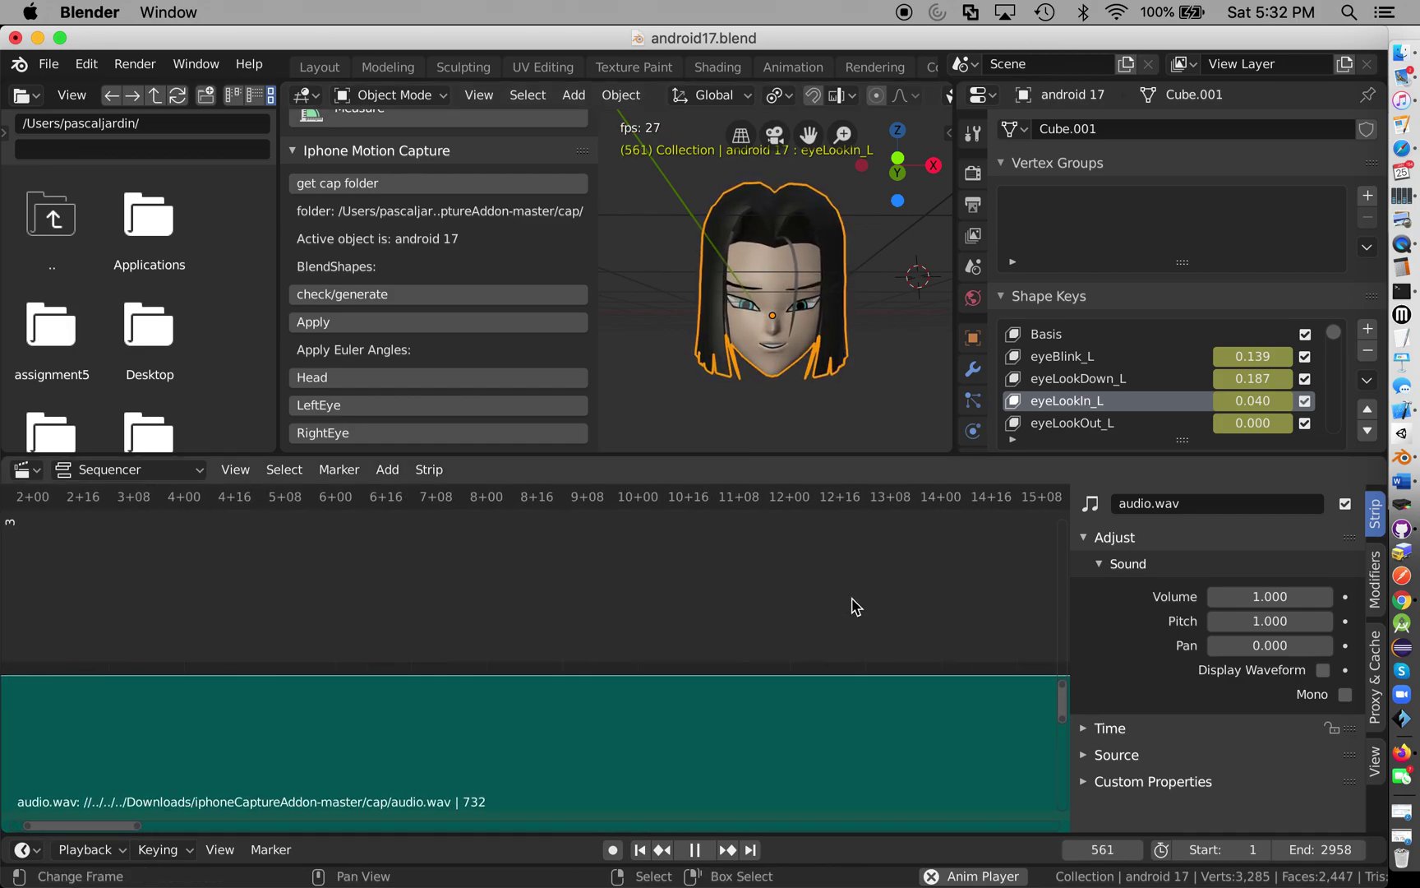
scroll(851, 605, "down", 5)
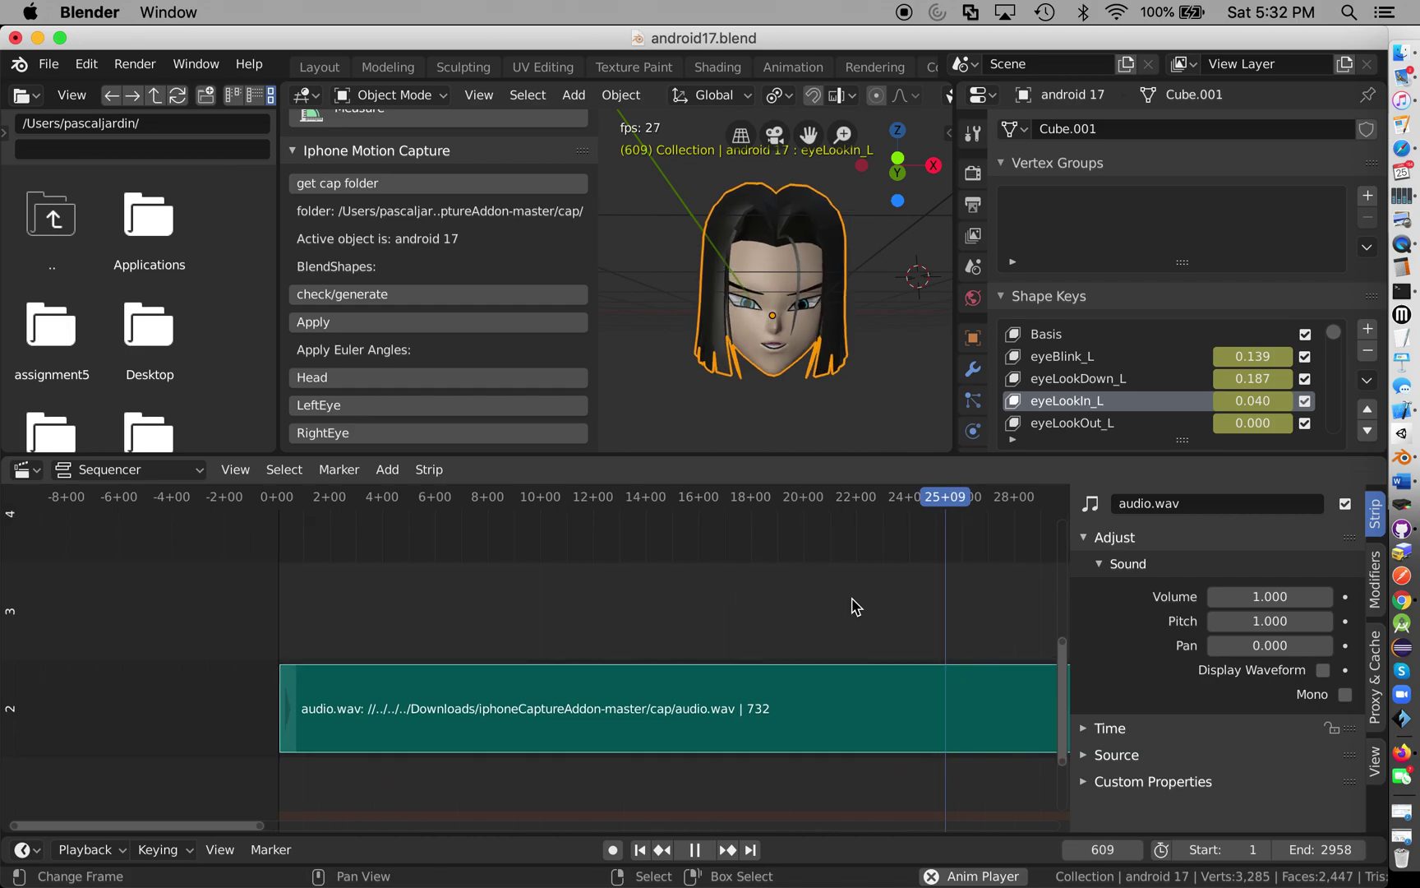
key("Home")
scroll(851, 605, "down", 2)
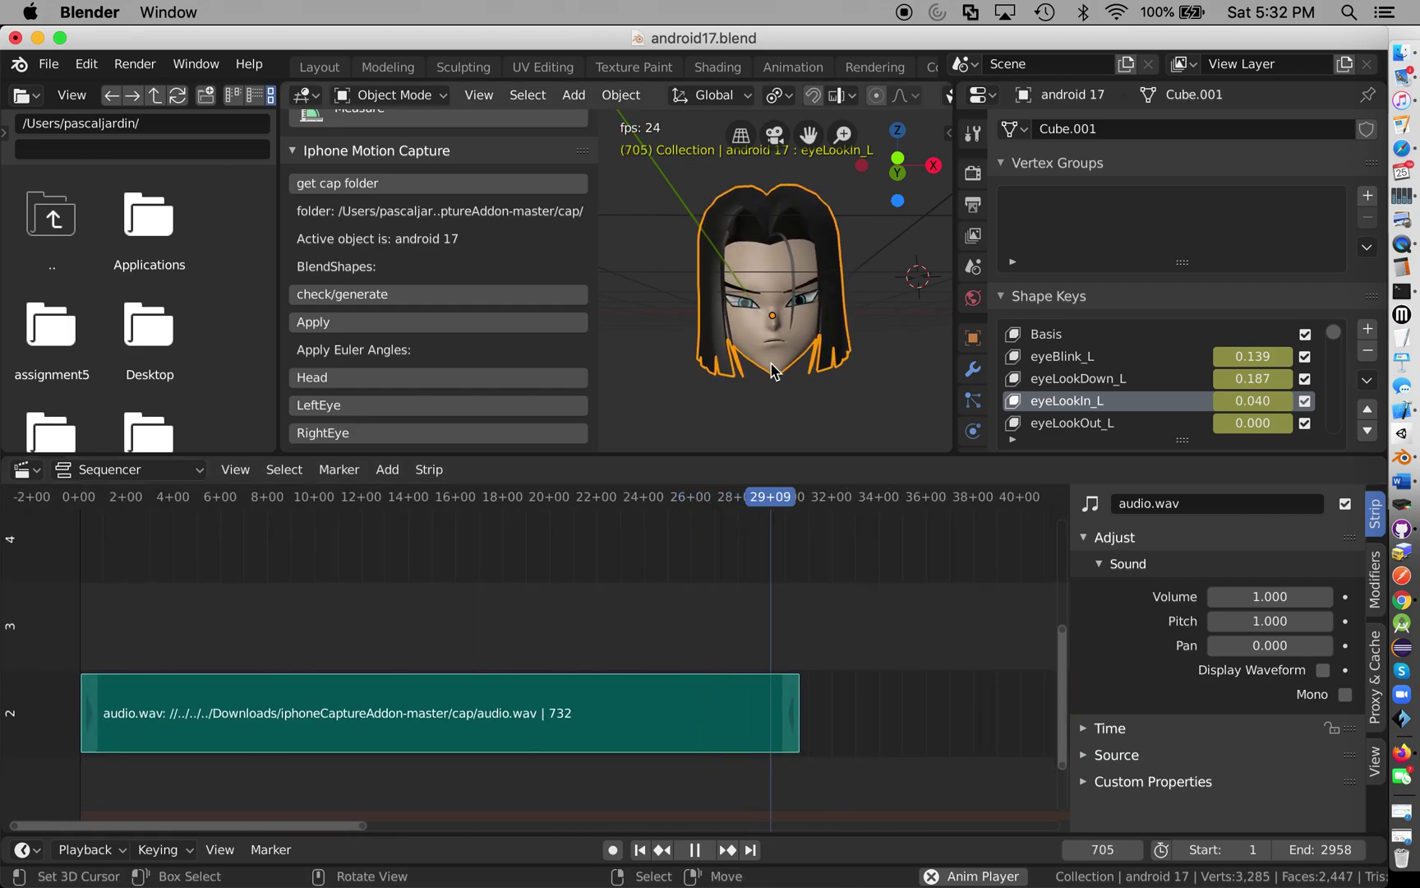
key("space")
key("space")
Scrub back to about 25 seconds, then near 2 seconds, and stop at frame 0.
left_click_drag(786, 570, 683, 585)
scroll(263, 659, "left", 3)
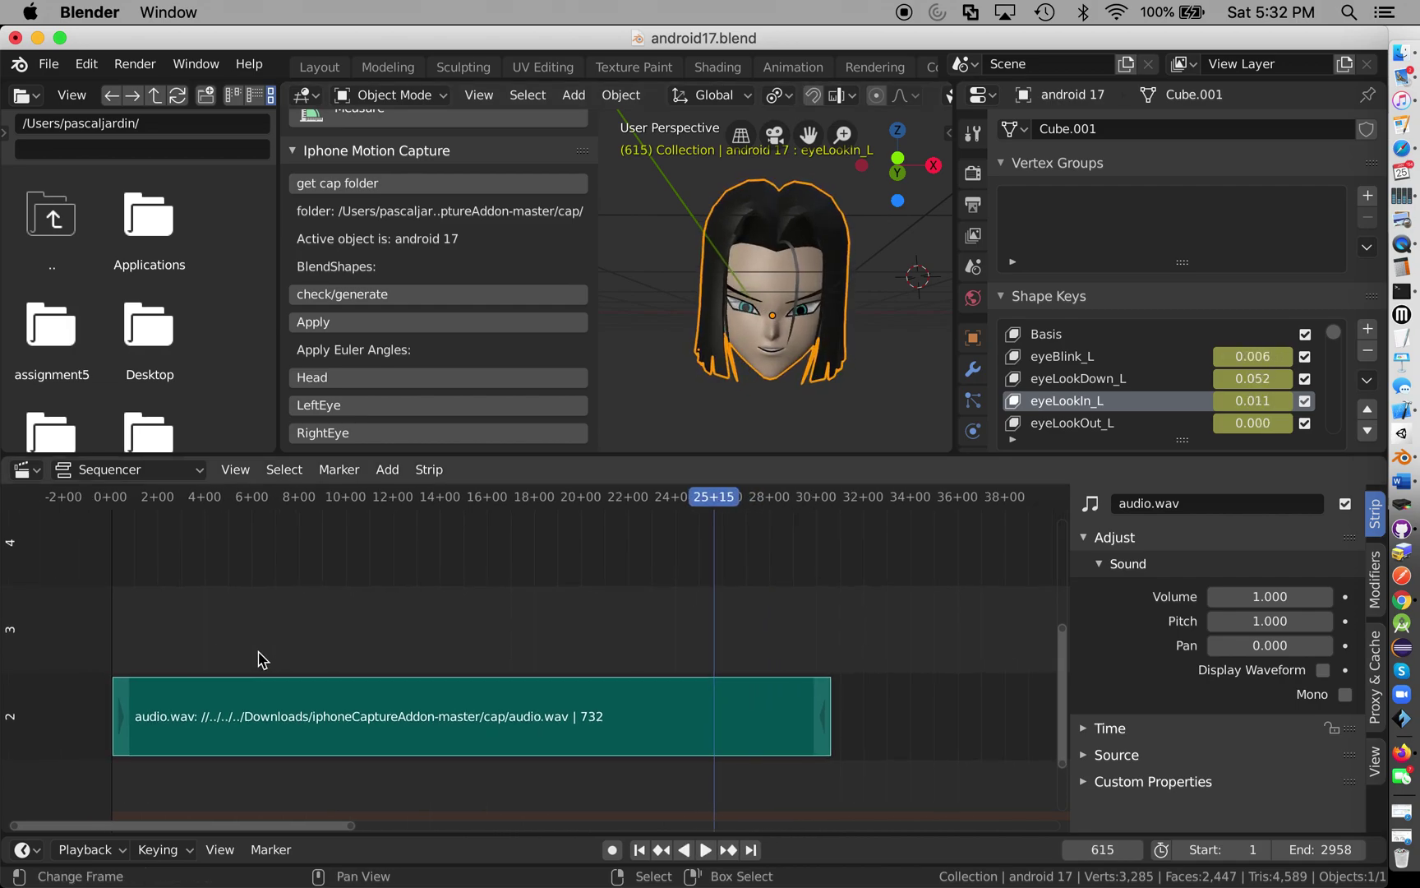
left_click(199, 654)
key("Escape")
Adjust the viewport and Sequencer views, then start playing the animation with audio.
scroll(180, 625, "left", 5)
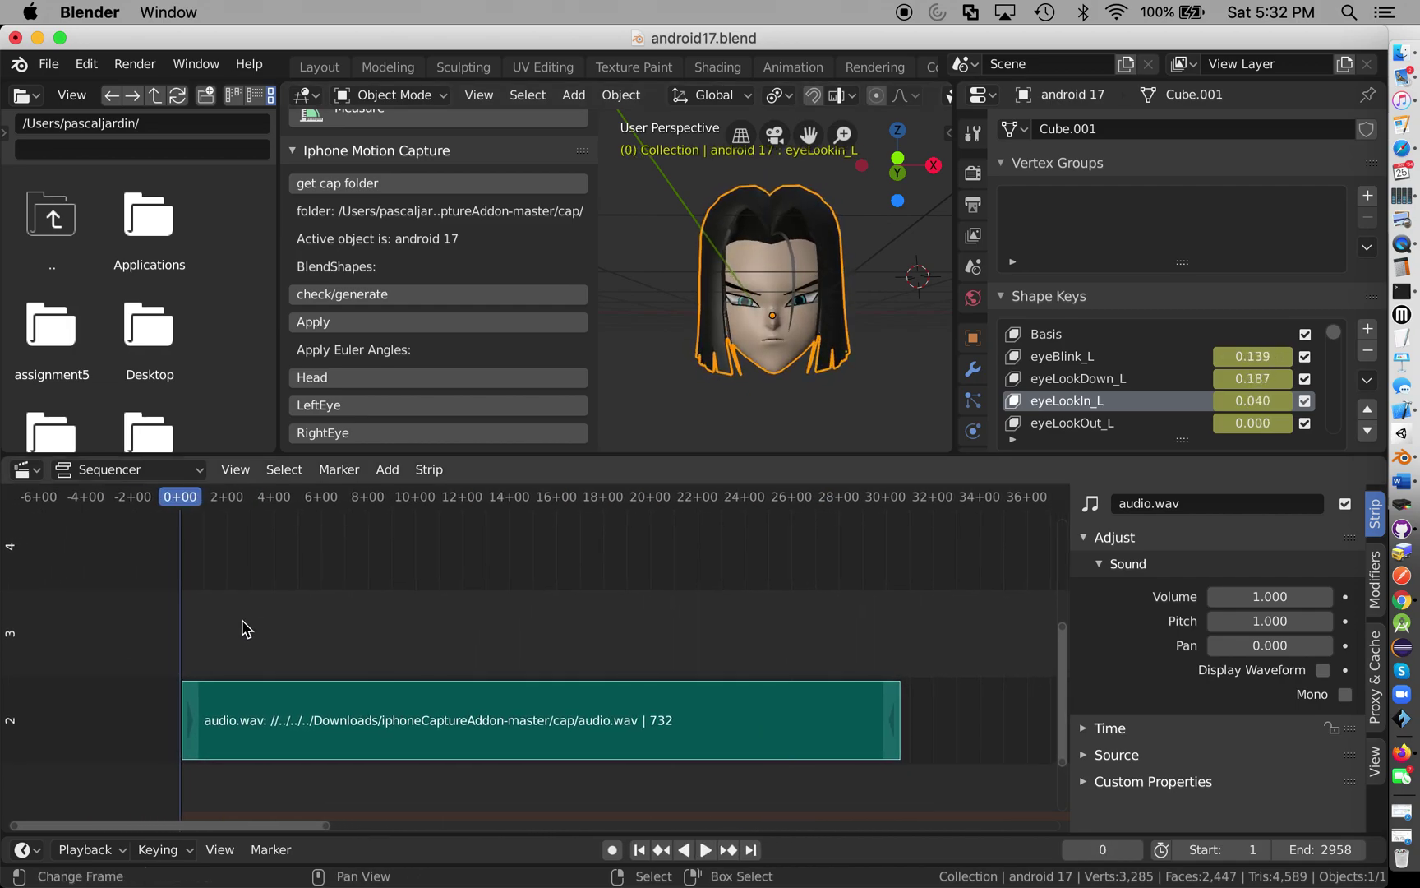
scroll(246, 629, "up", 4)
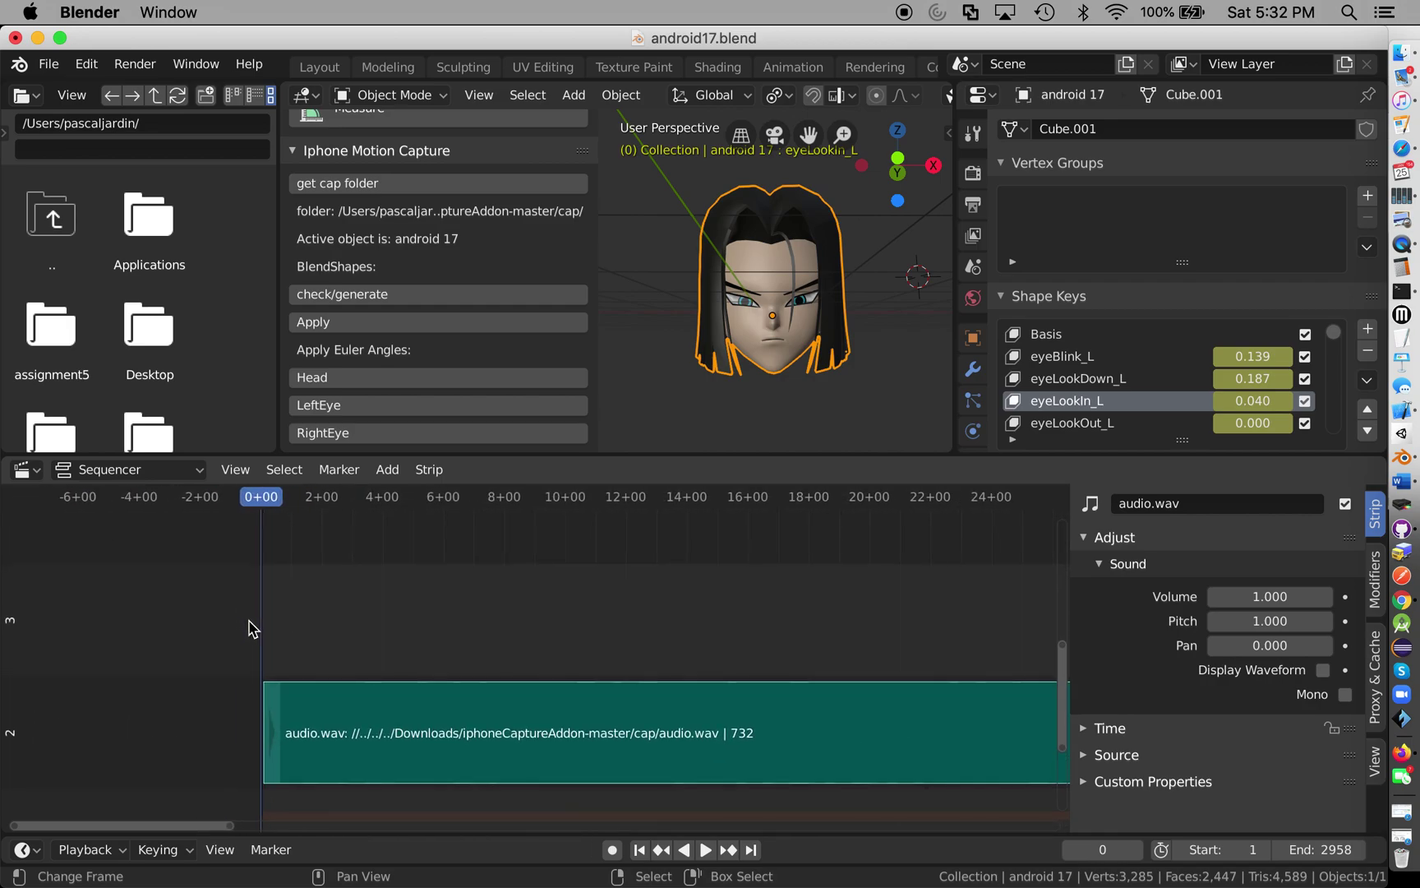
scroll(272, 641, "down", 2)
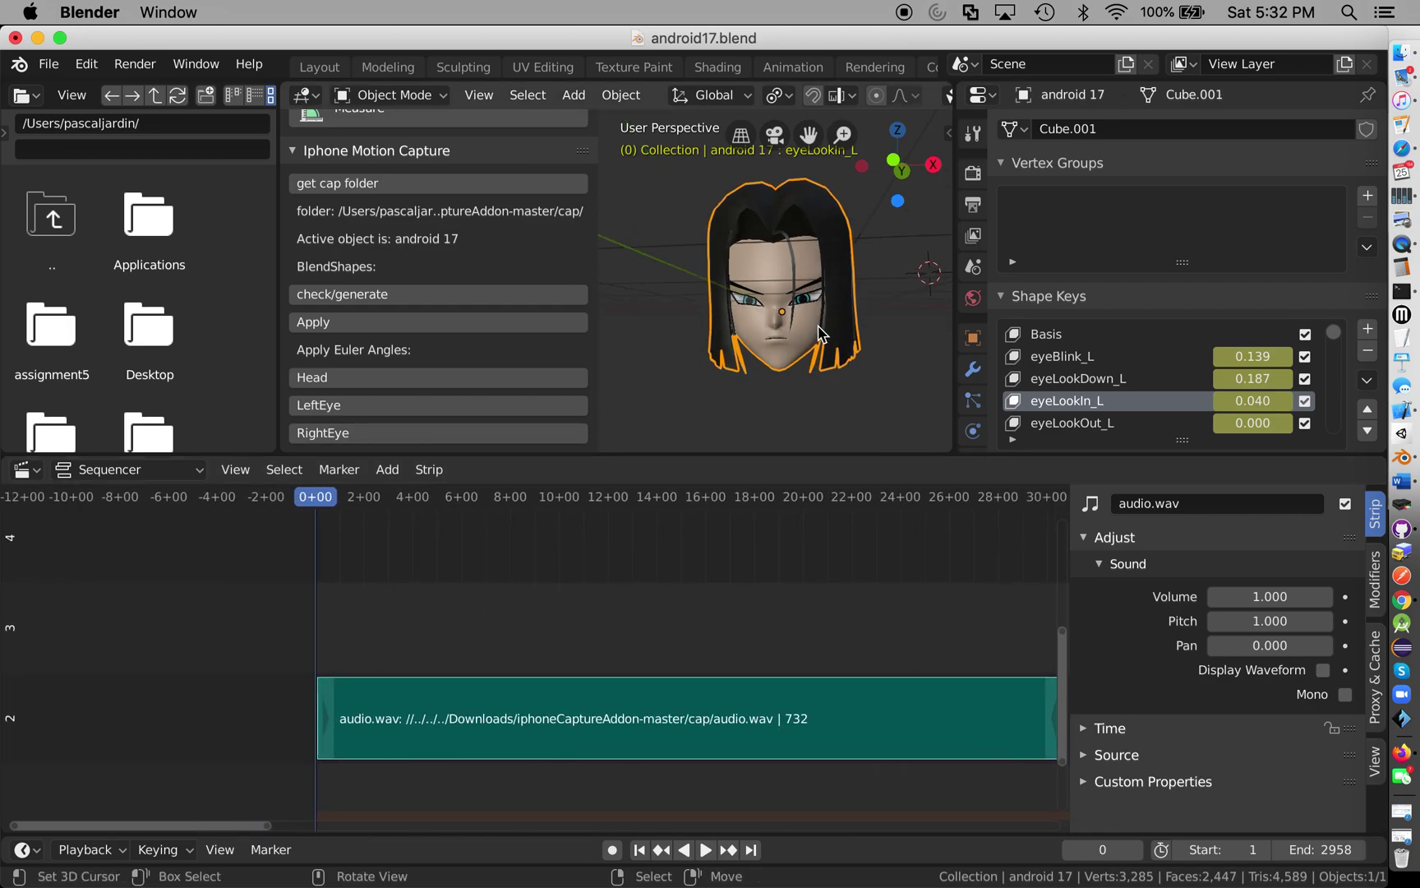
scroll(819, 333, "down", 3)
scroll(819, 333, "up", 5)
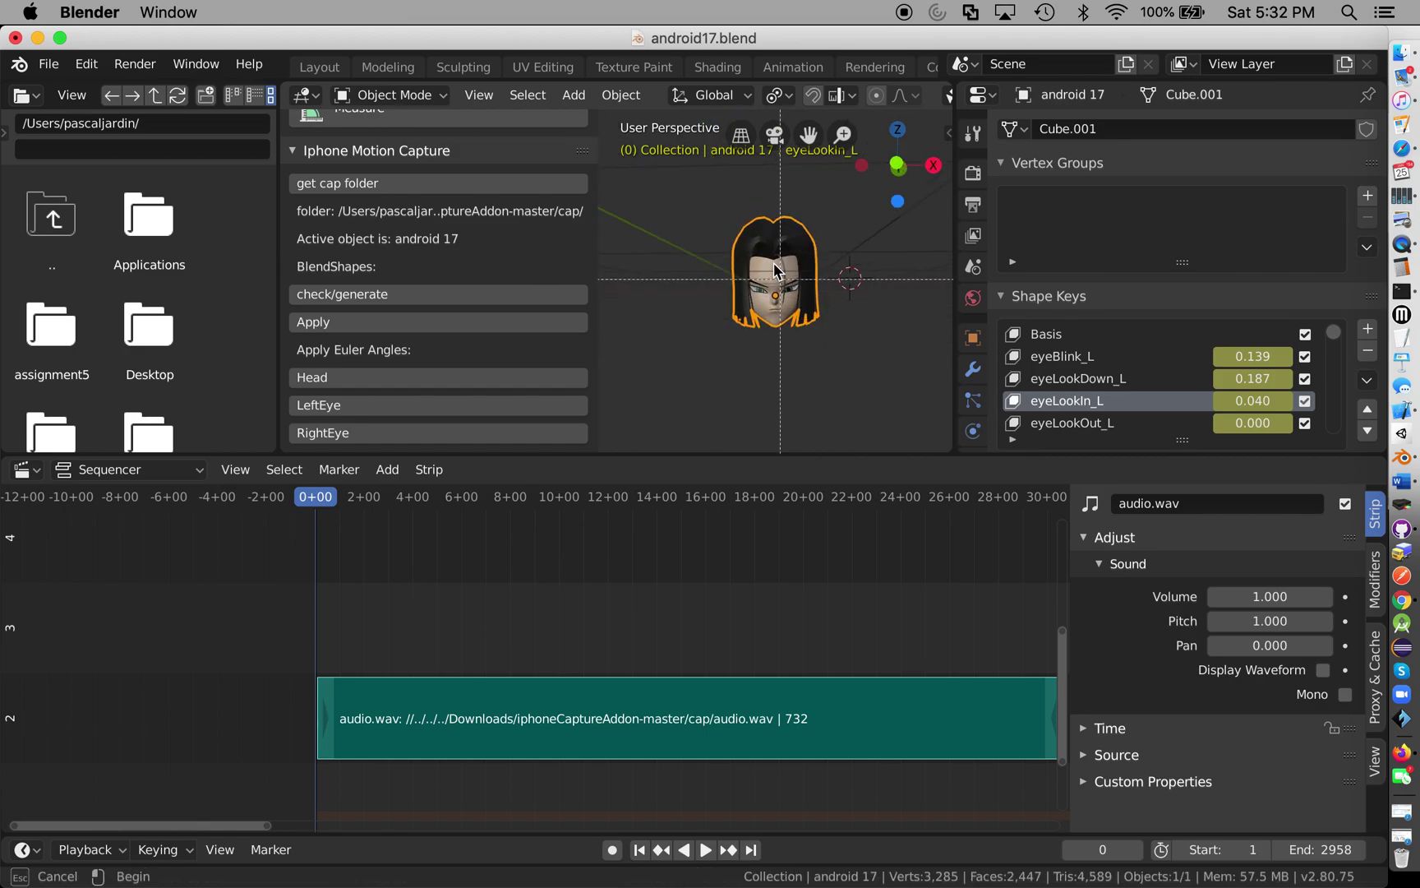
scroll(812, 324, "up", 4)
scroll(801, 303, "down", 4)
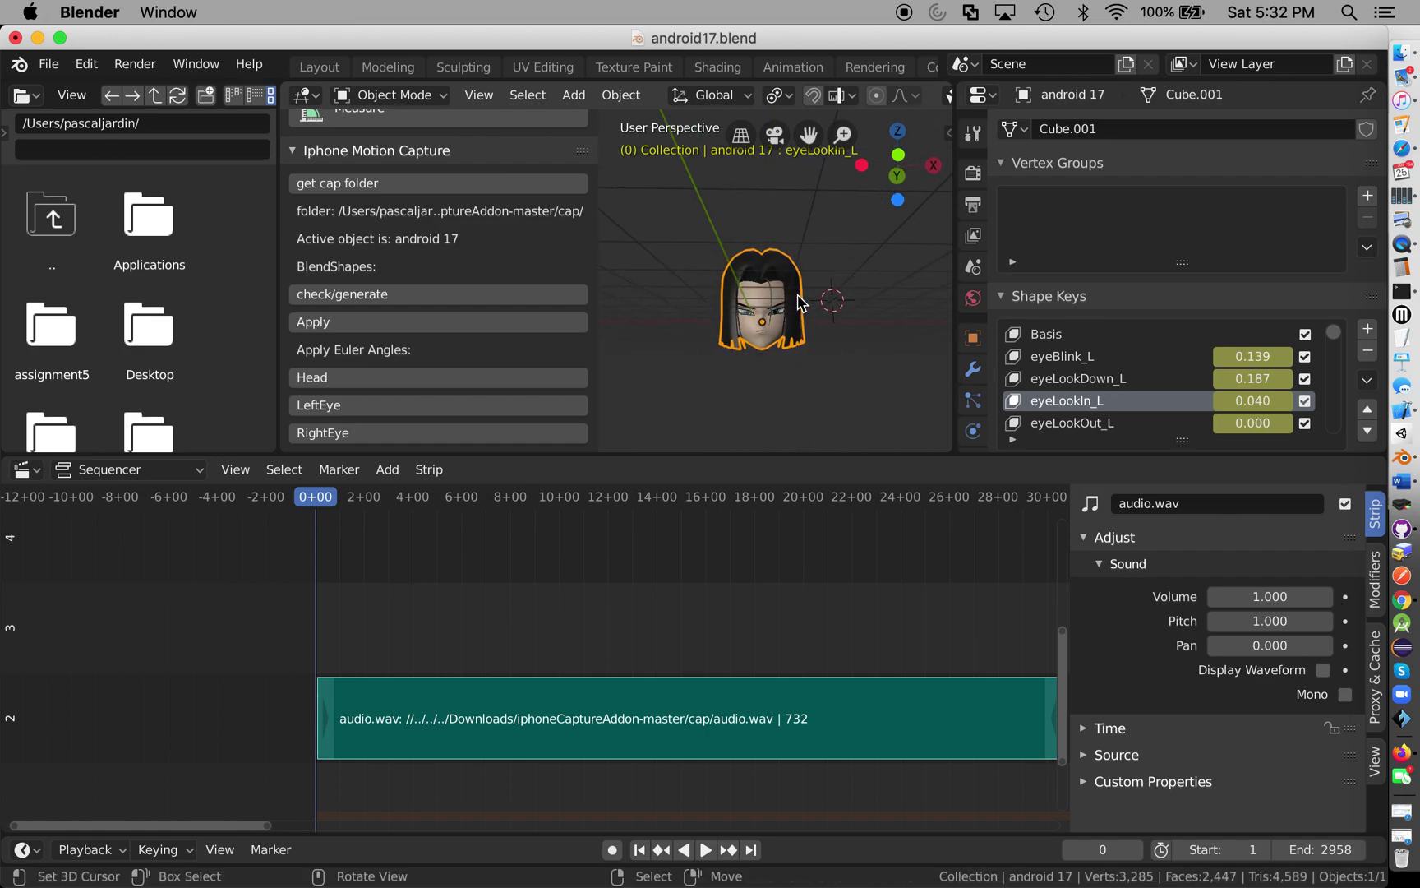
scroll(798, 302, "up", 3)
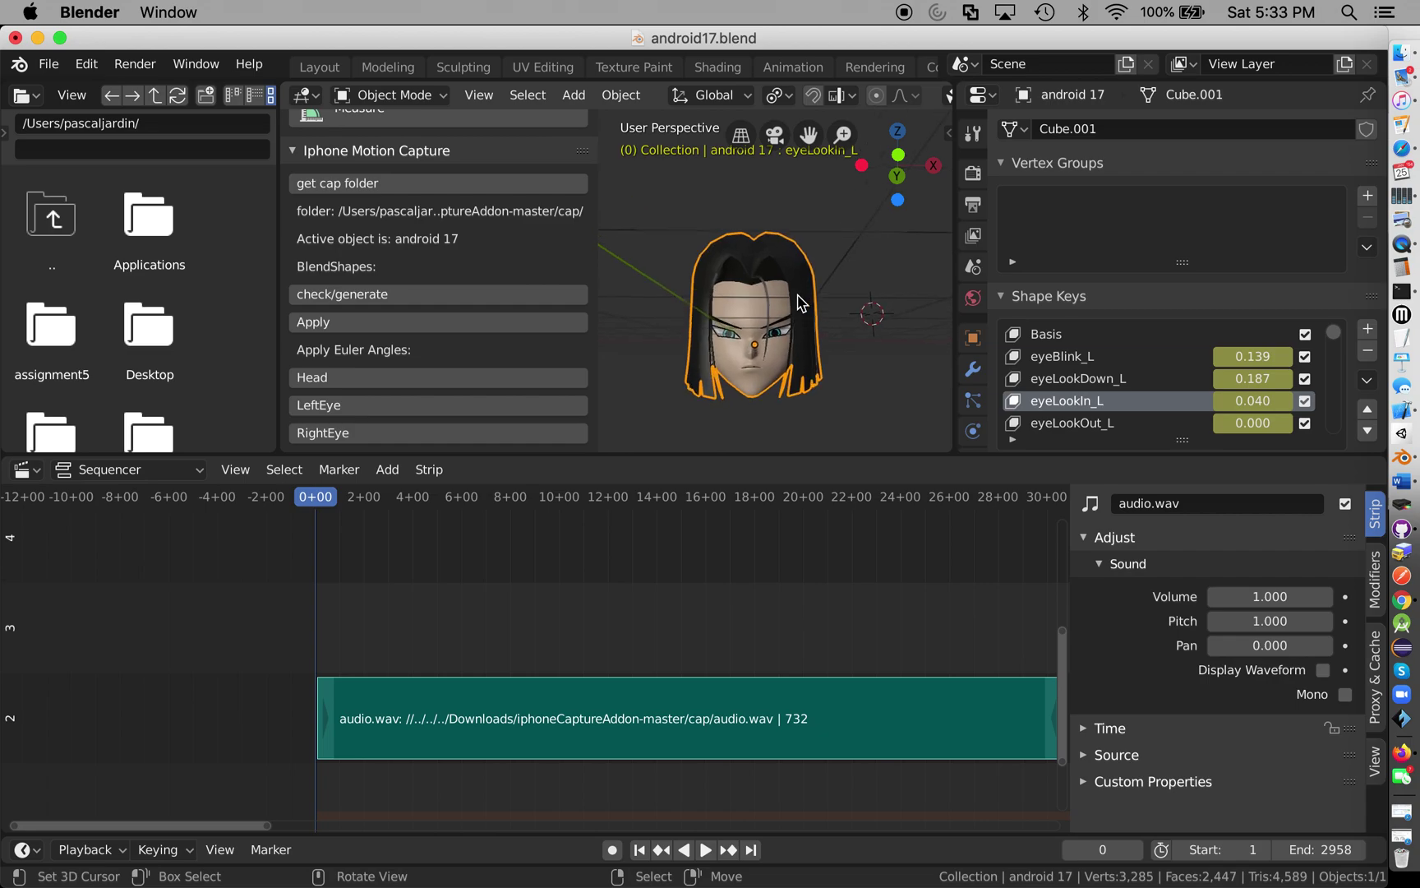
scroll(801, 302, "up", 2)
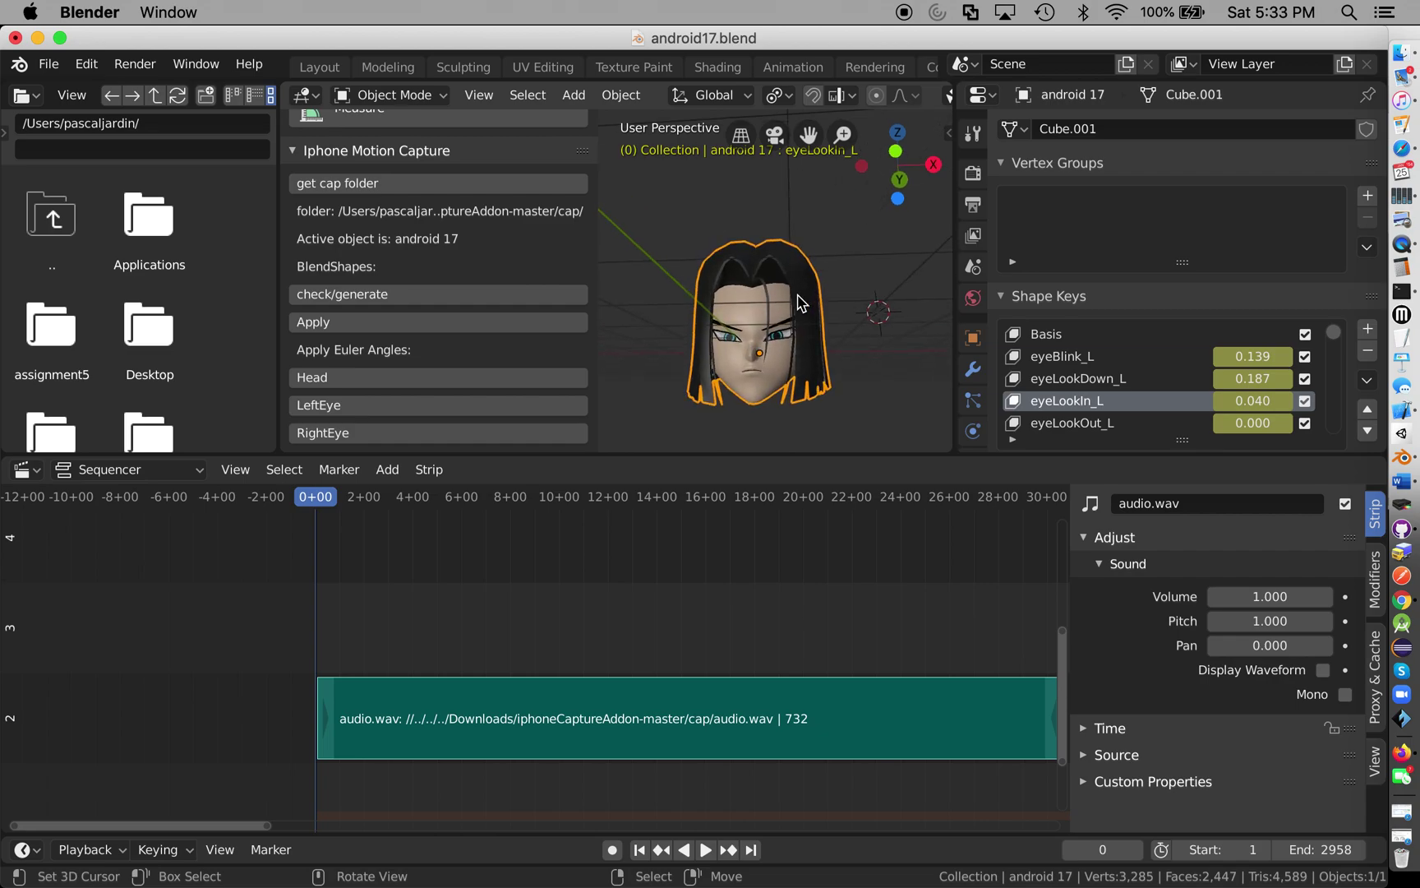
scroll(801, 302, "left", 2)
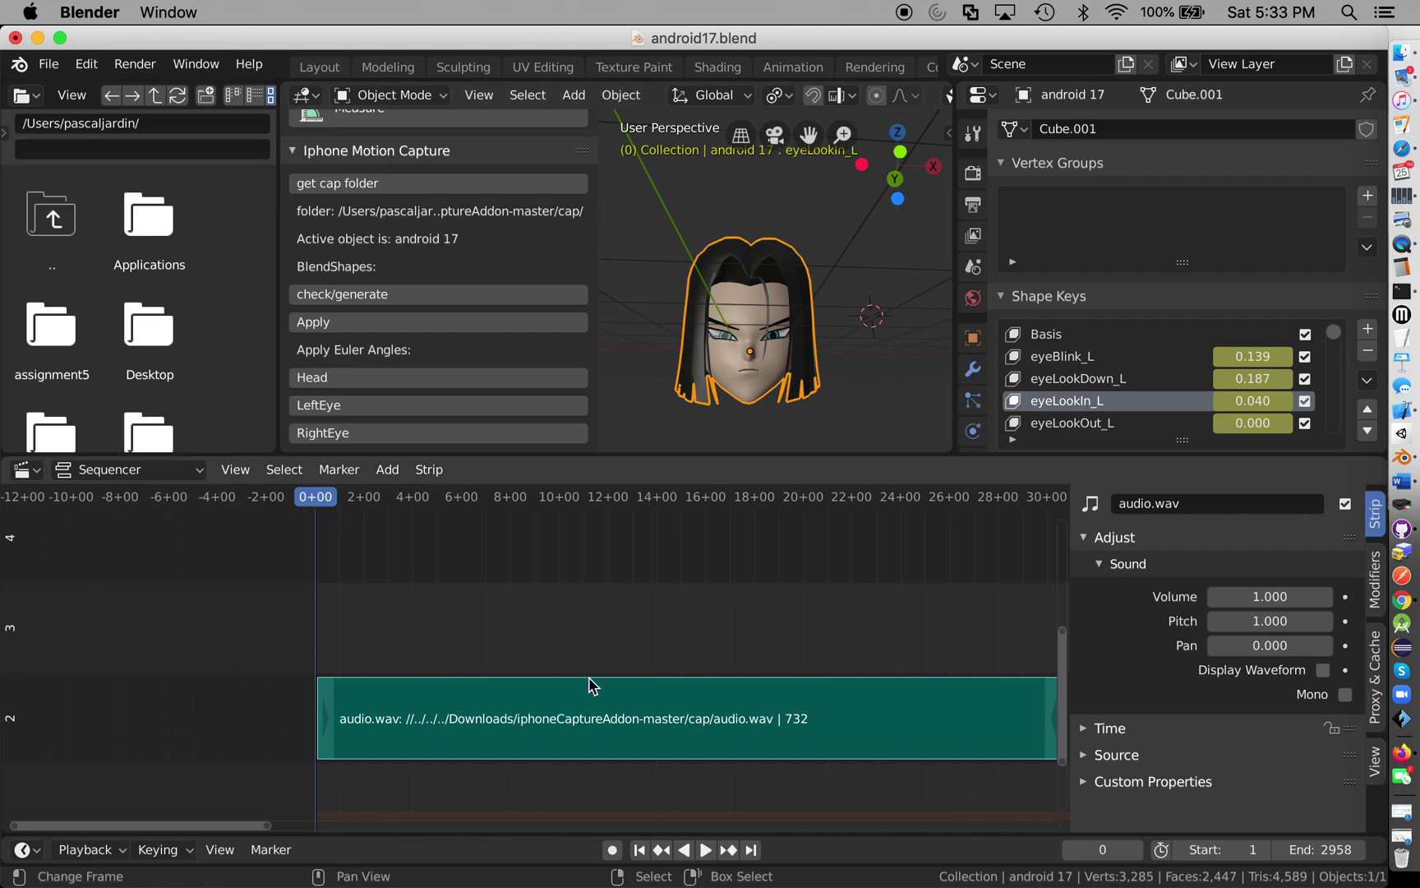
scroll(587, 682, "left", 2)
key("space")
key("space")
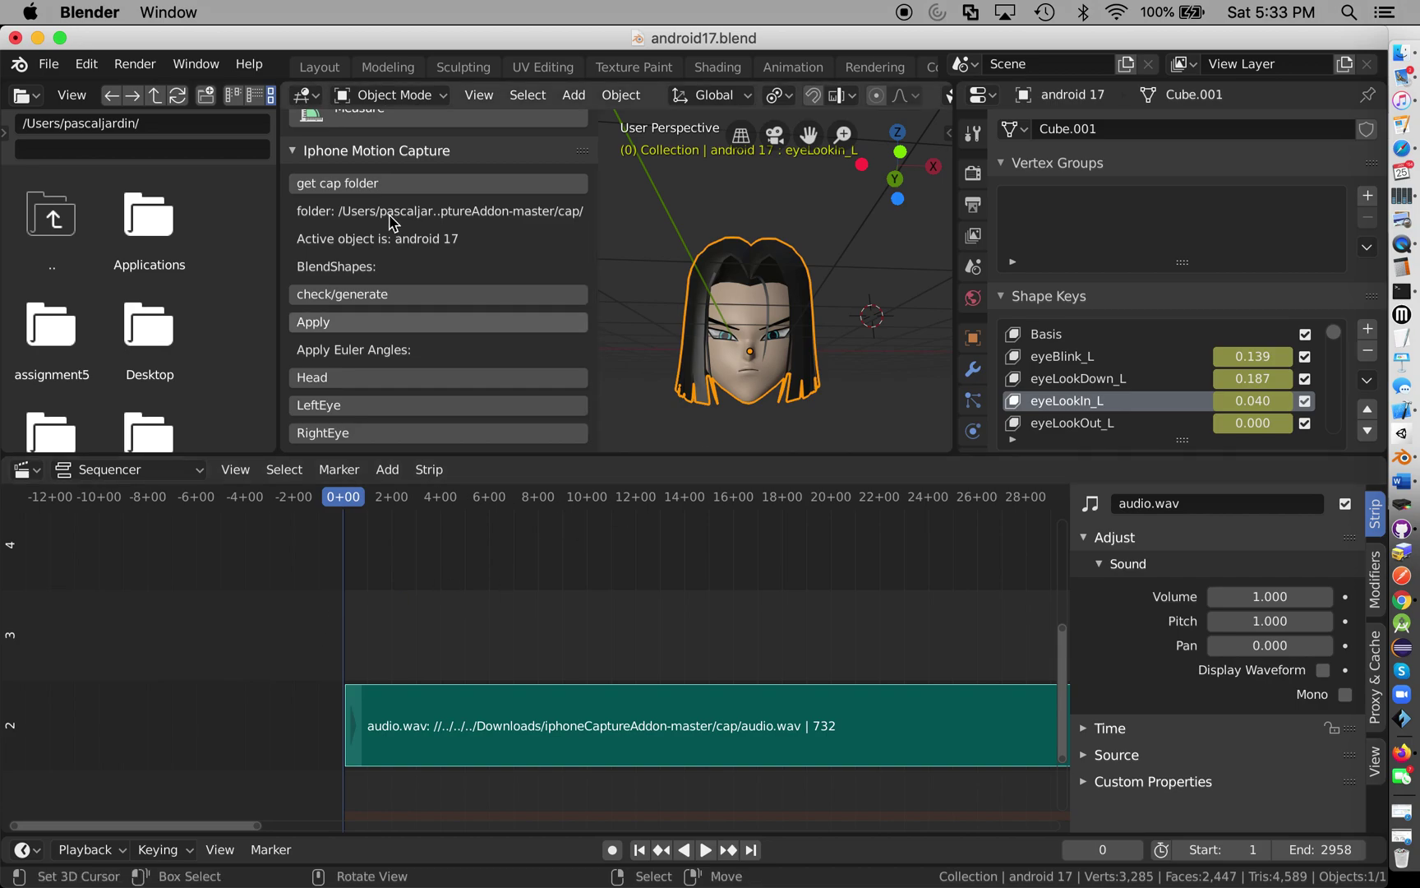
Reapply the iPhone capture data to the head, scrub and play it, then stop at frame 0.
left_click(390, 322)
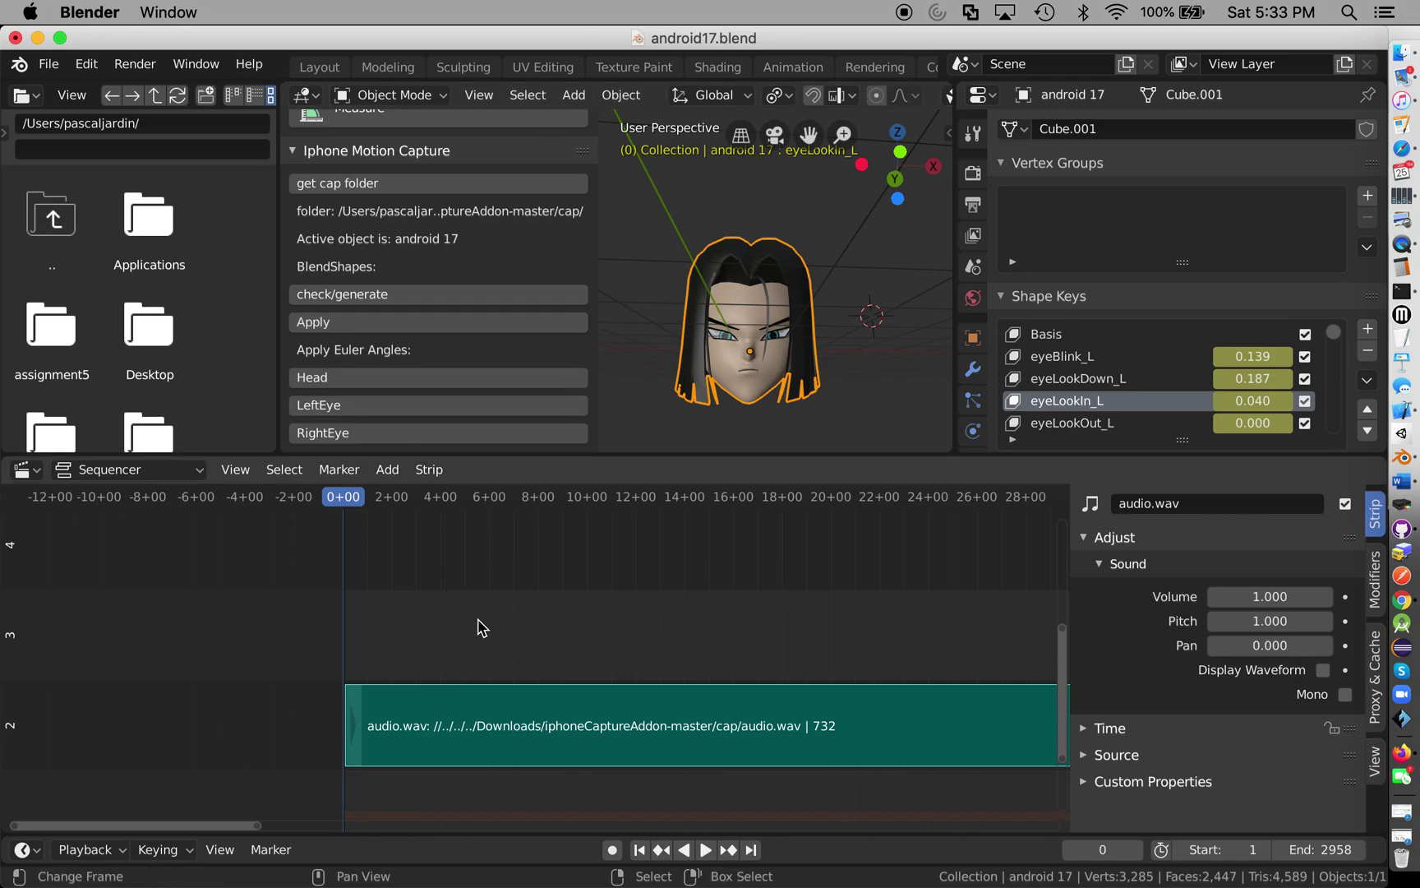
scroll(482, 627, "left", 3)
scroll(481, 627, "down", 2)
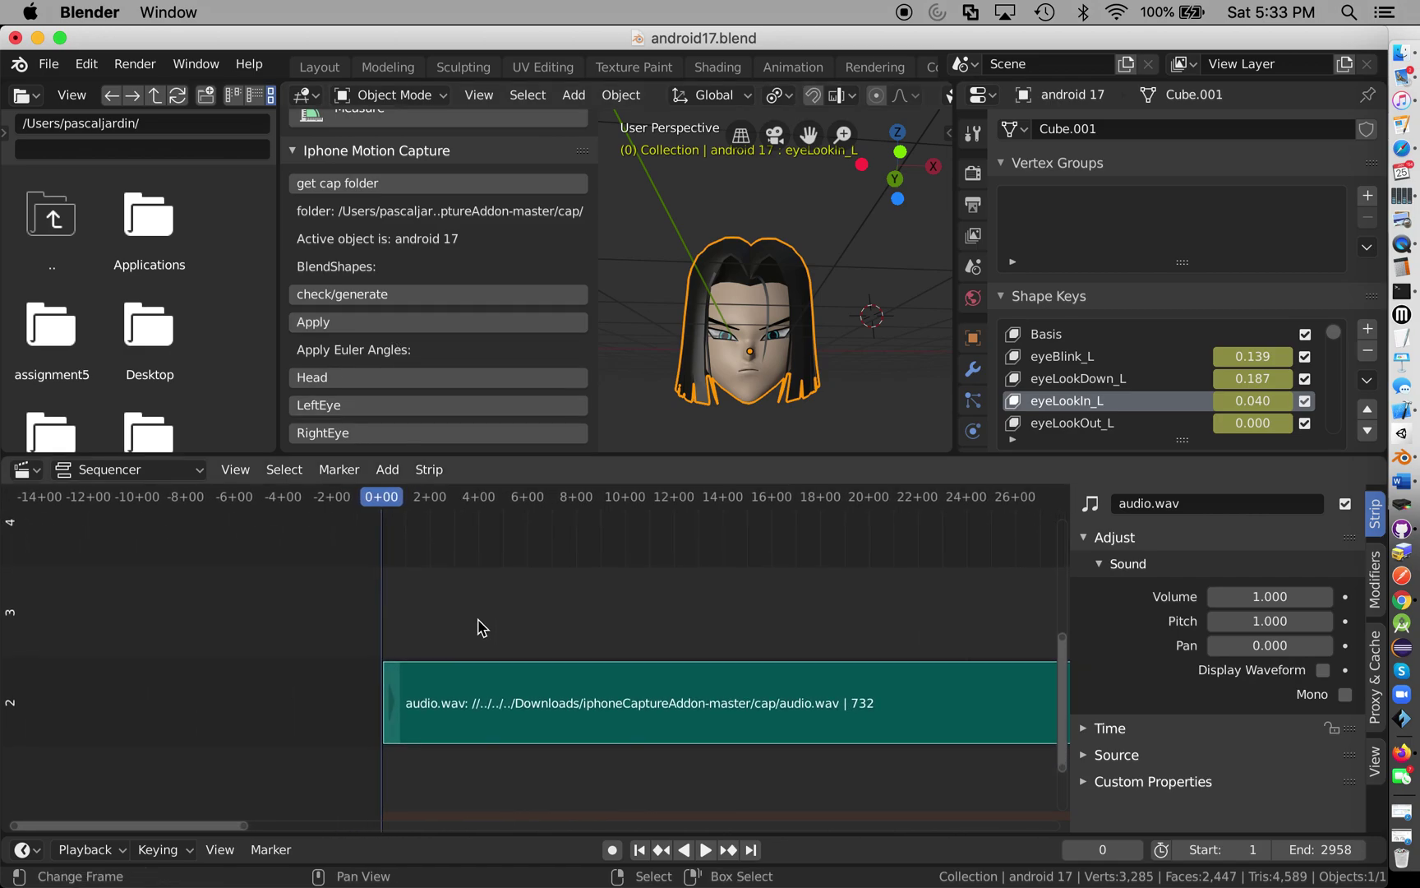
scroll(438, 614, "up", 1)
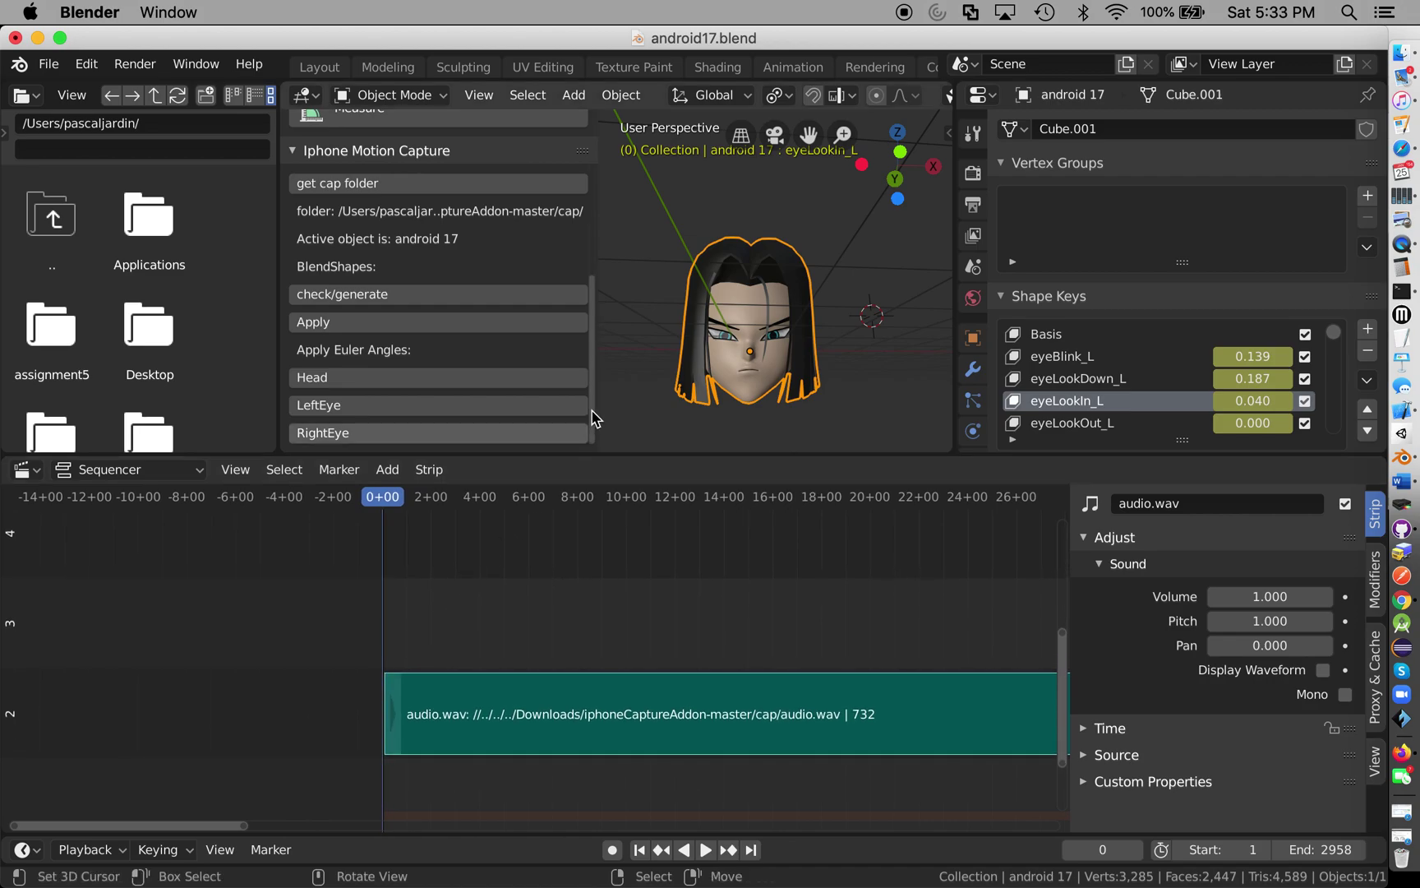
left_click_drag(514, 566, 295, 583)
key("space")
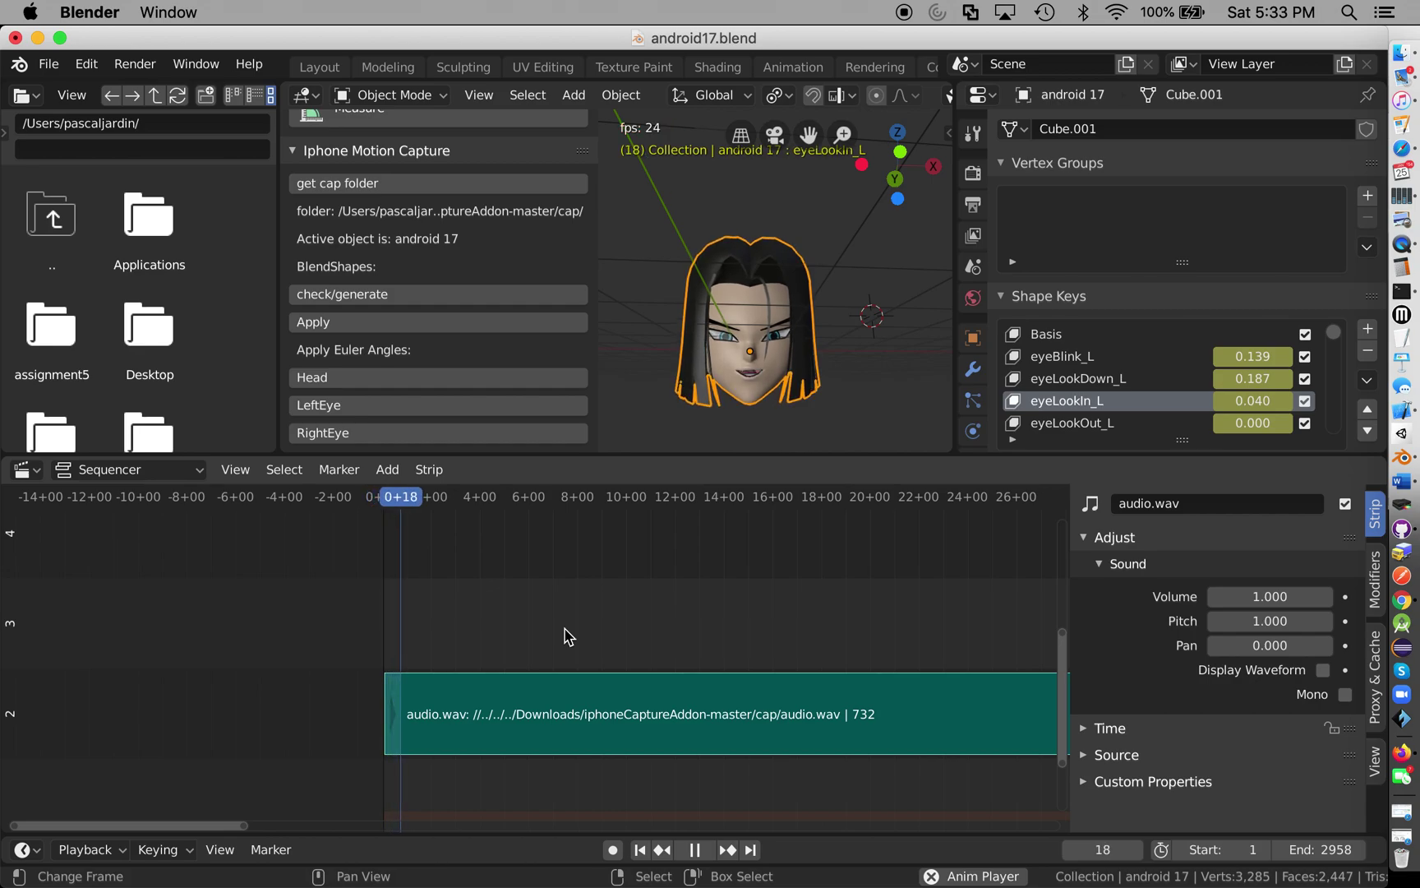
key("Escape")
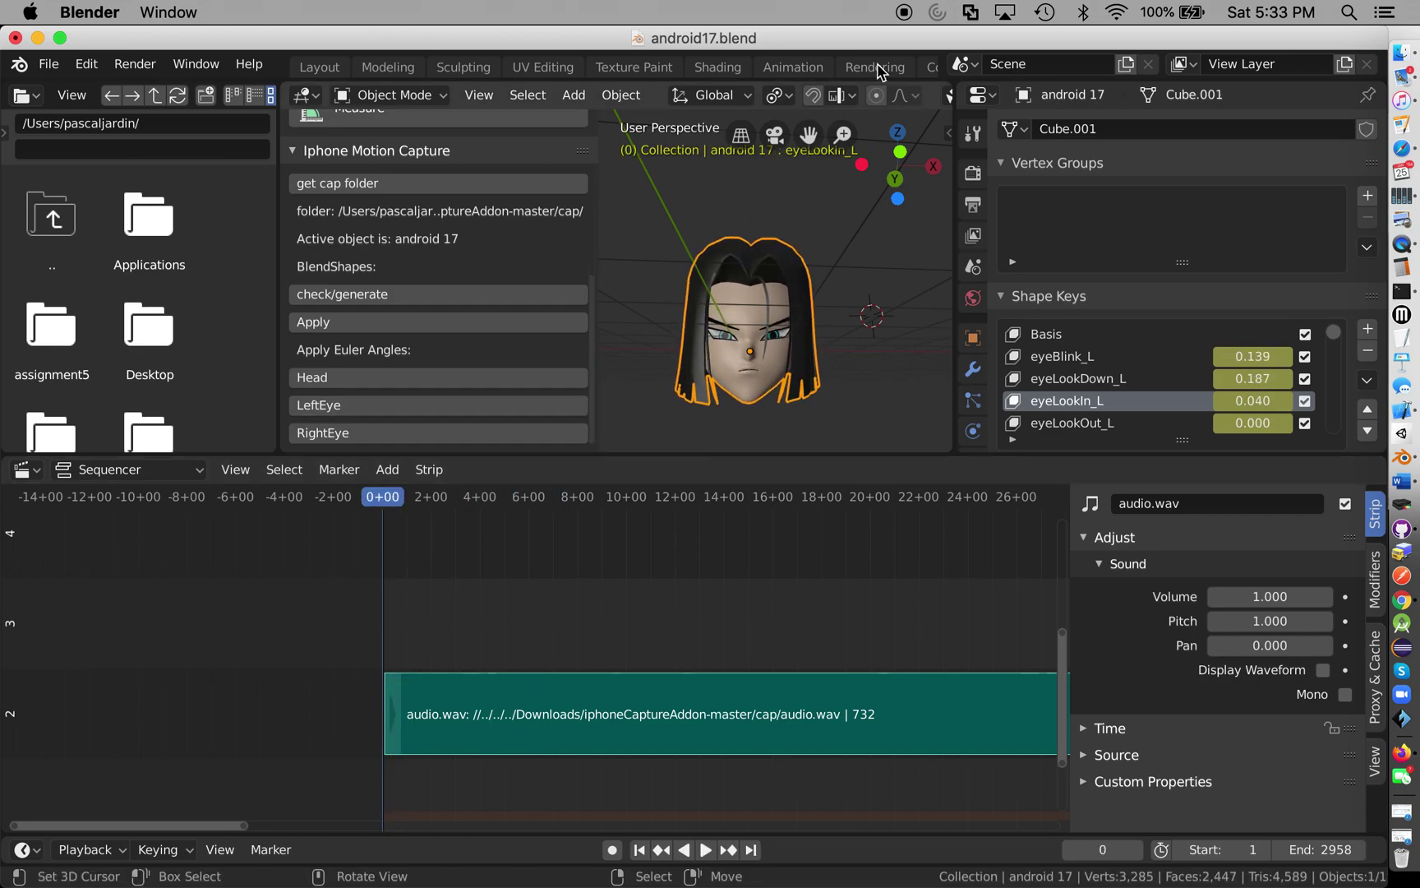